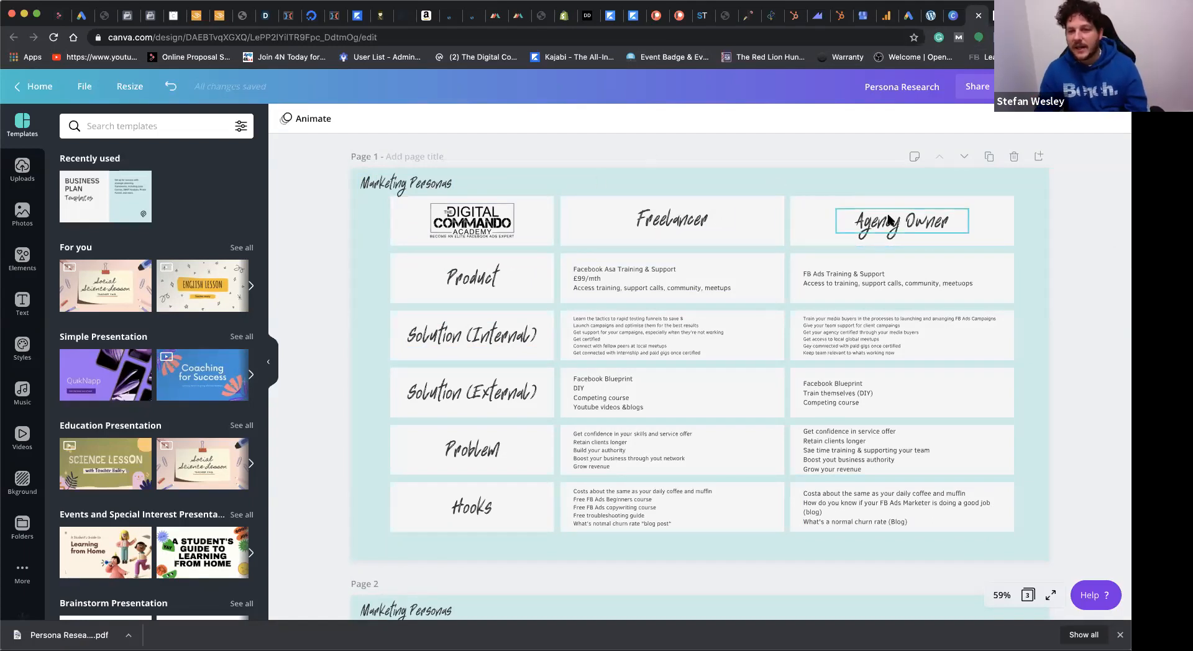
# Step: Review the filled marketing persona tables and the blank persona template on the third page
pyautogui.scroll(-3, 810, 205)
pyautogui.scroll(-4, 776, 211)
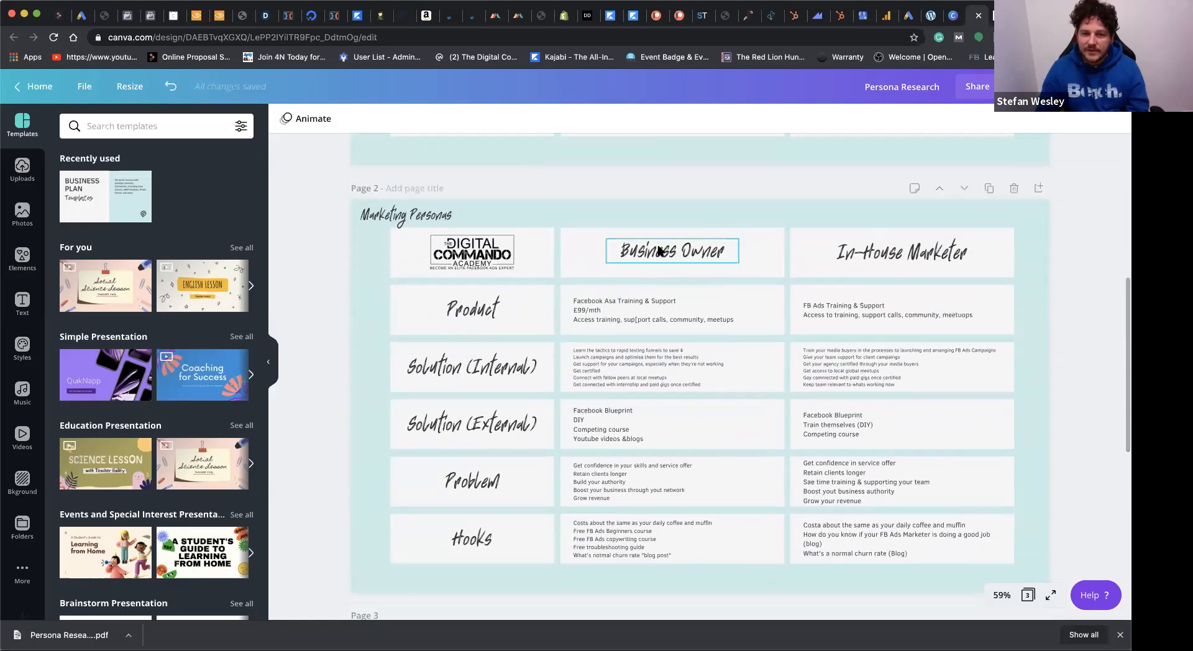
pyautogui.scroll(8, 709, 177)
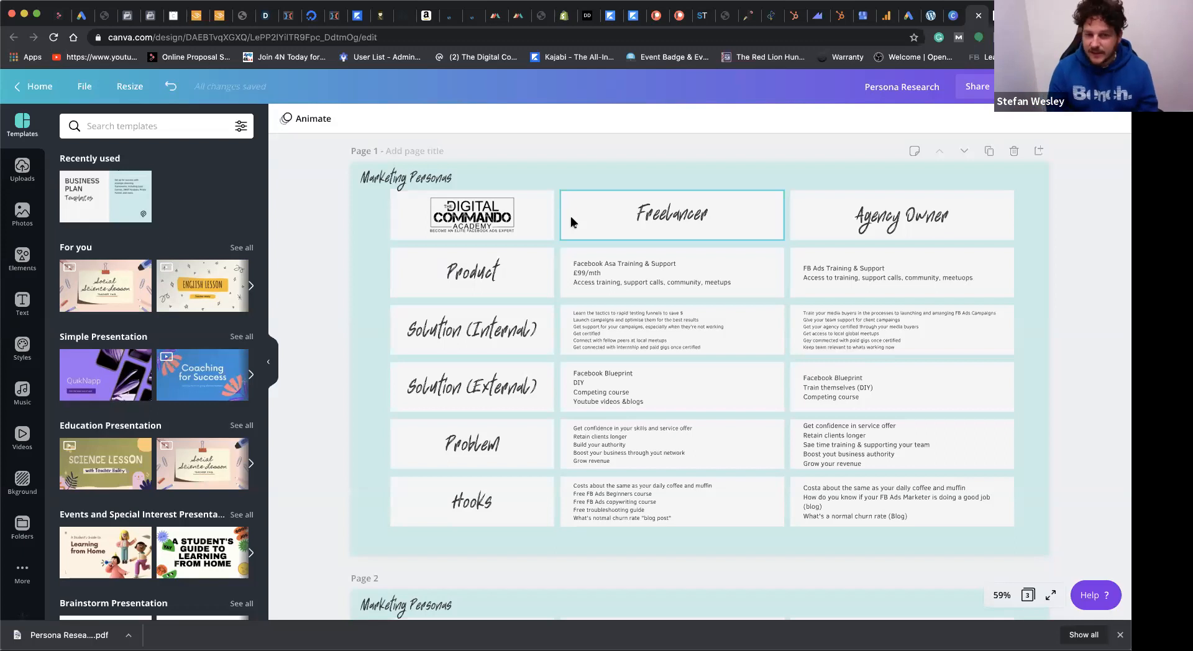
pyautogui.scroll(-6, 569, 335)
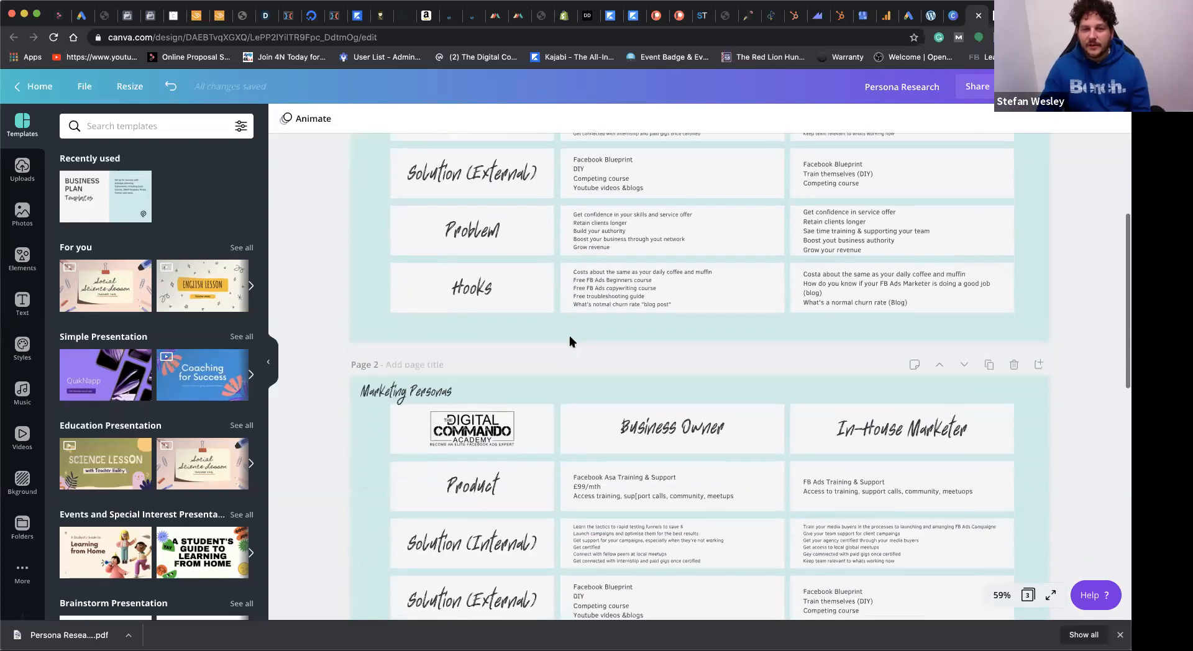
pyautogui.scroll(-8, 569, 336)
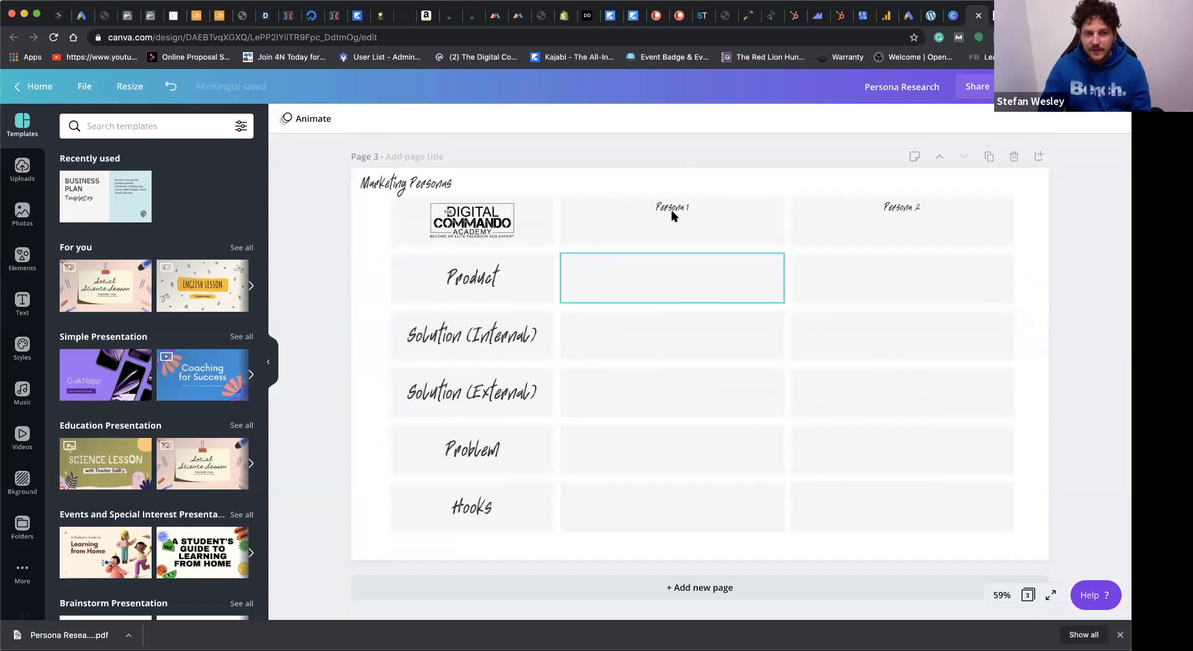
pyautogui.scroll(3, 561, 173)
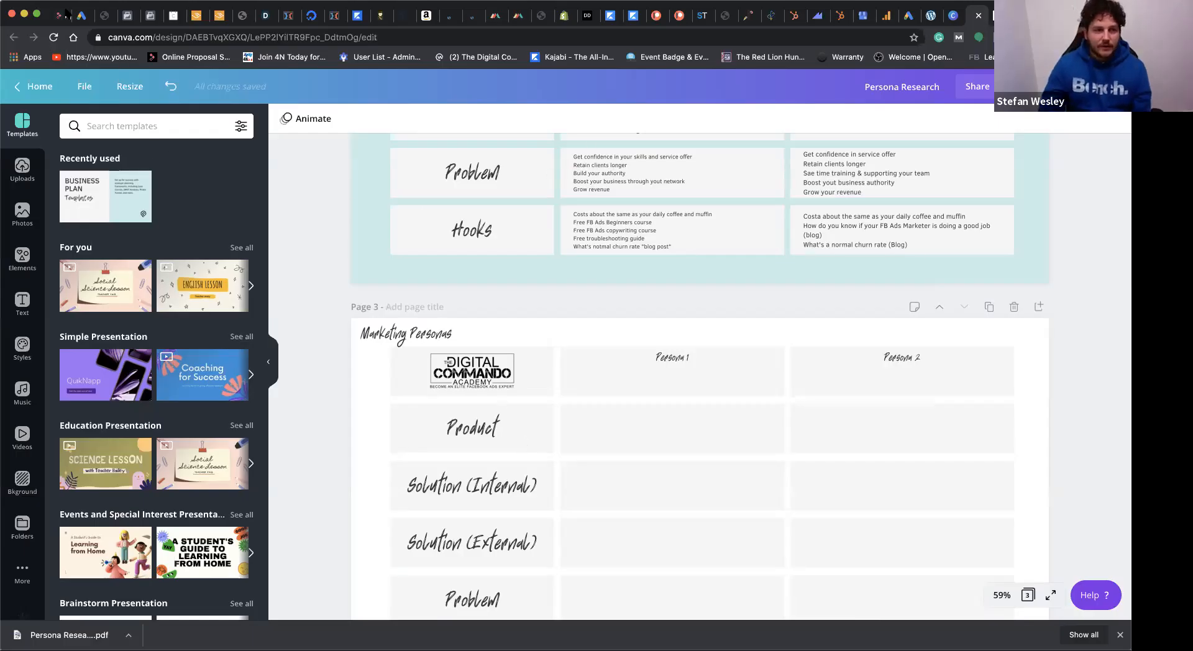
# Step: Switch to Facebook Ads Manager and start a new campaign named "Test Campaign 1" with the Post engagement objective
pyautogui.click(150, 17)
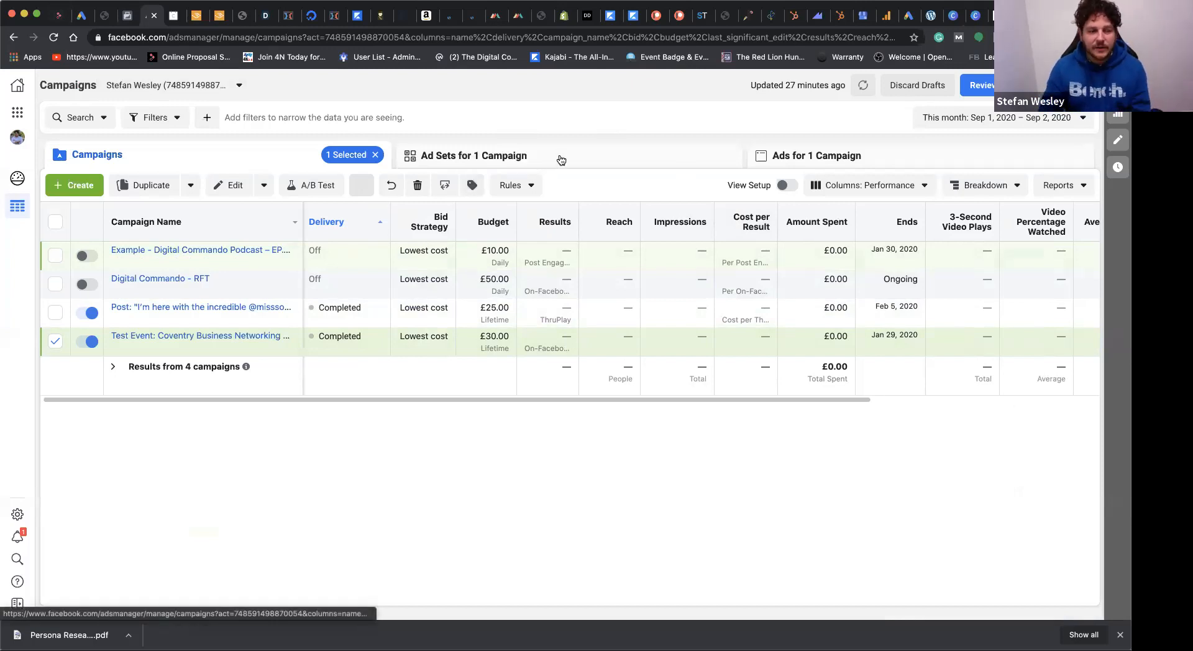
pyautogui.click(77, 190)
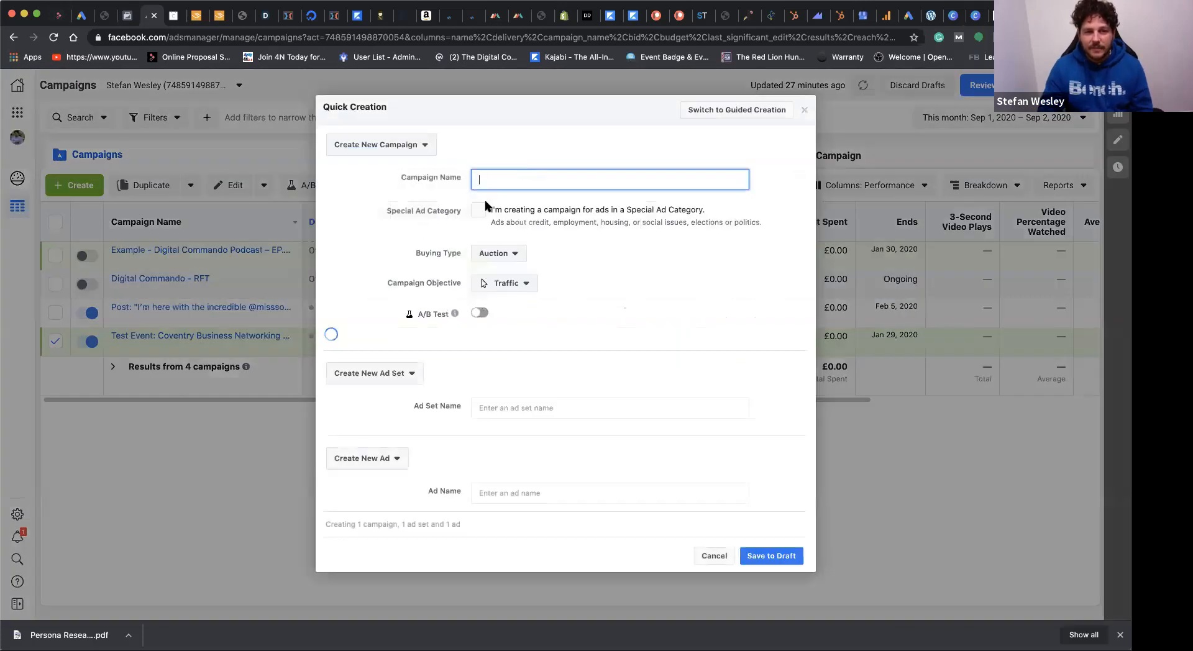
pyautogui.write('Test')
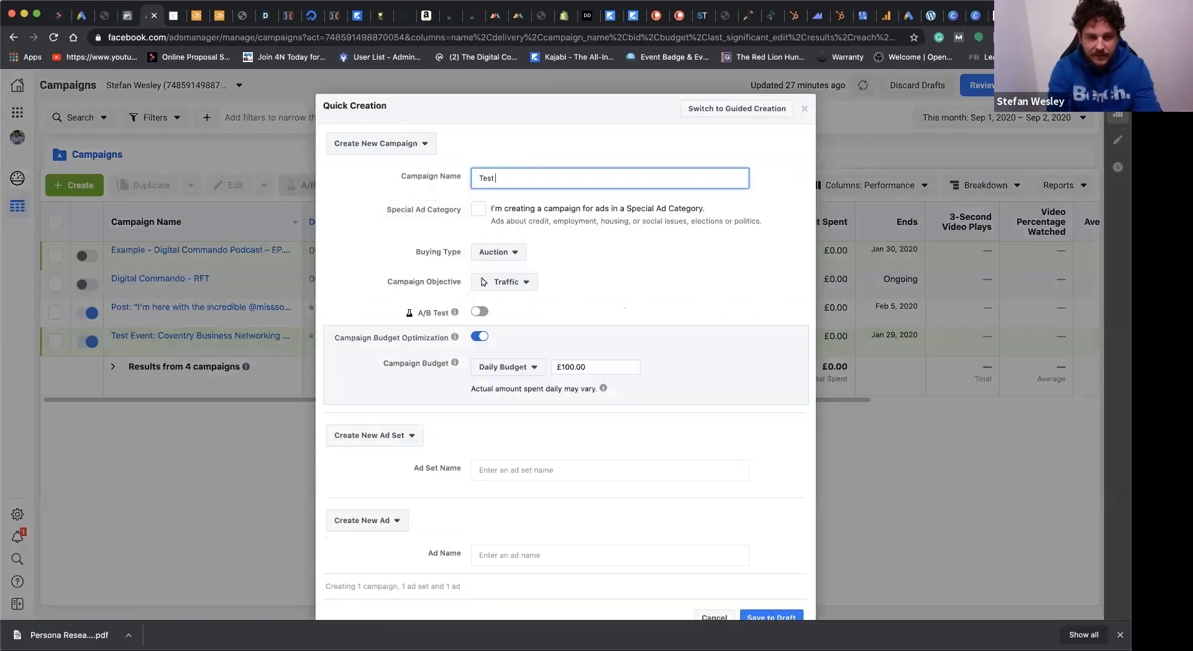
pyautogui.write(' Campaign 1')
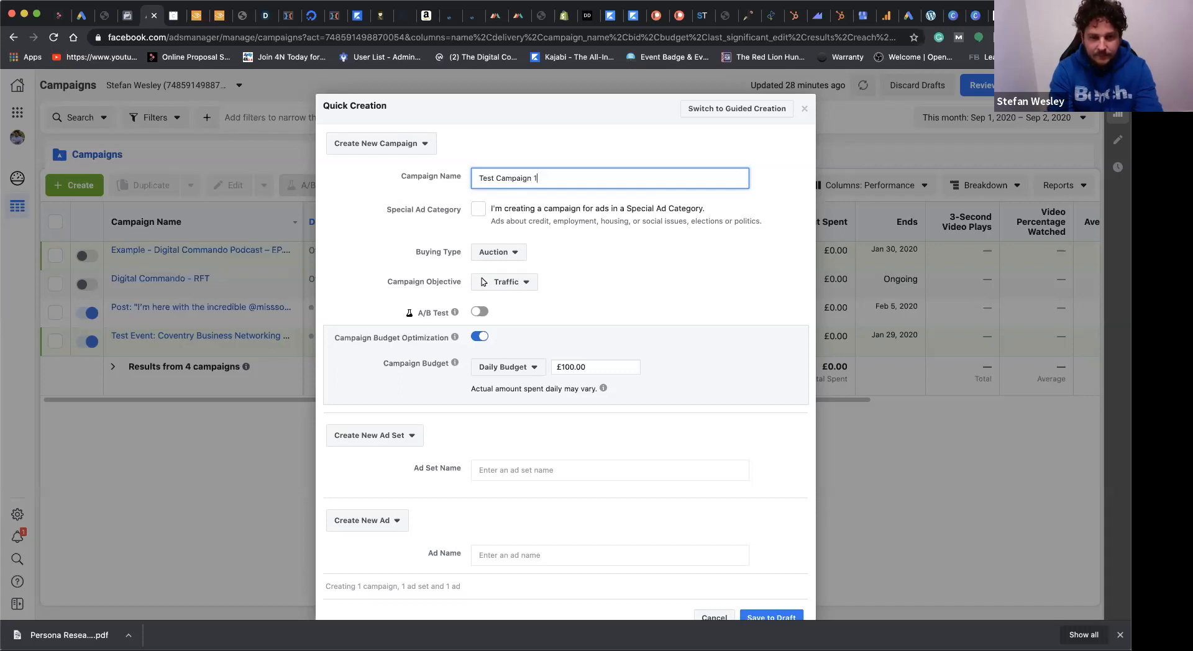
pyautogui.click(522, 283)
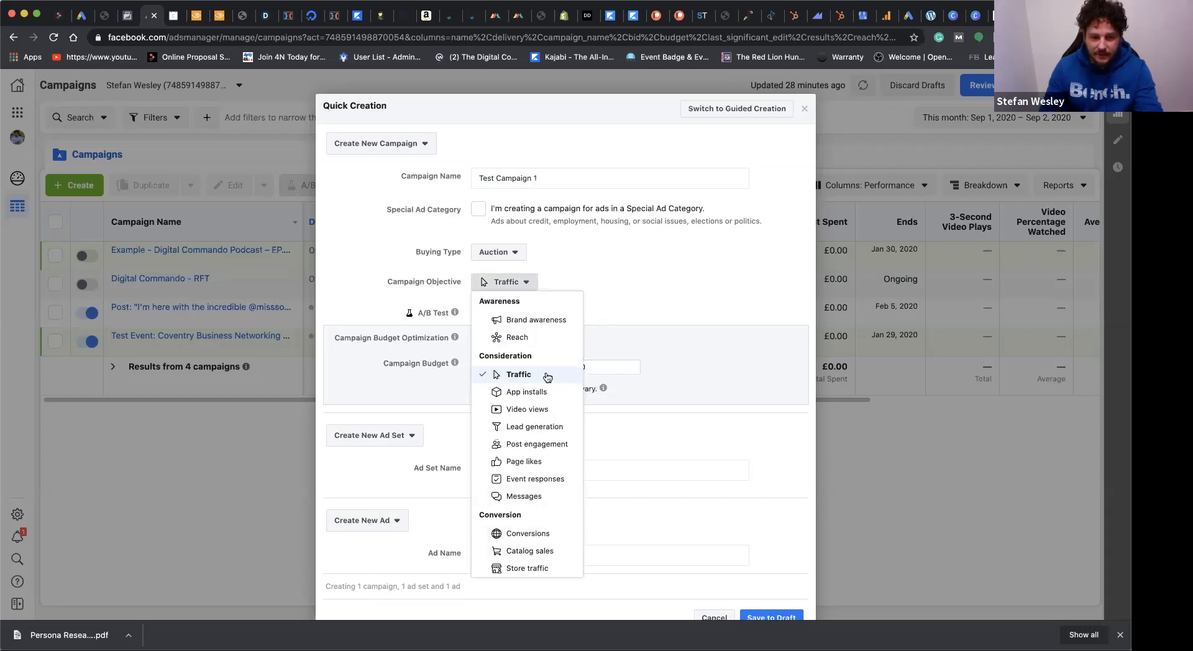
pyautogui.click(537, 444)
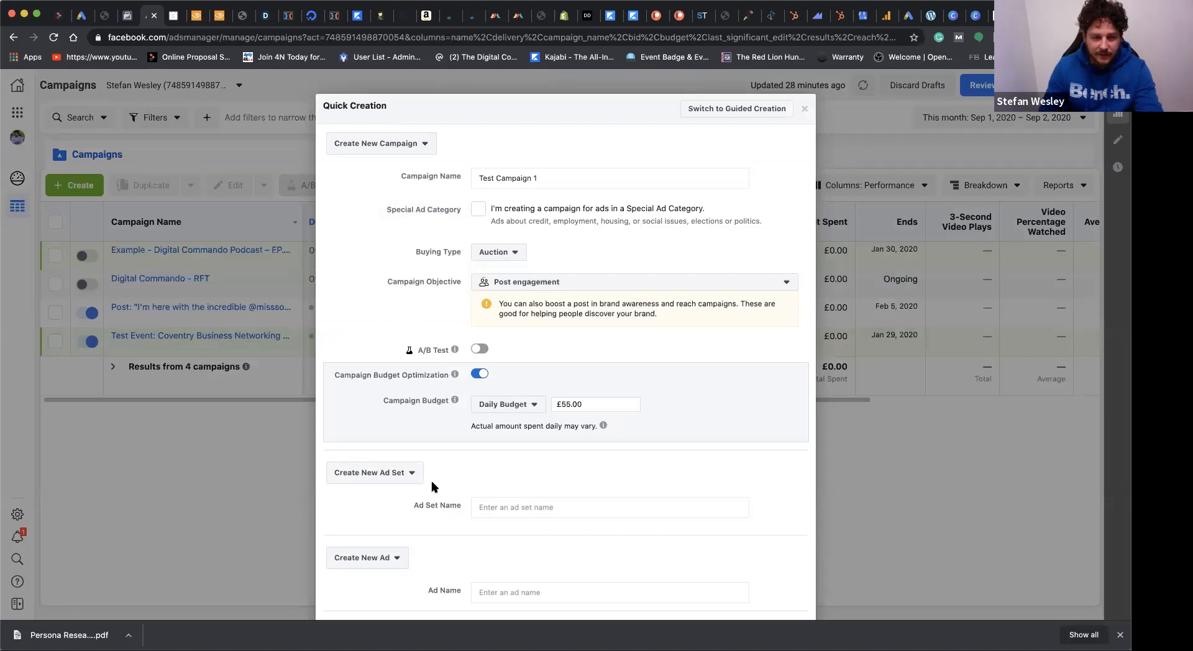
# Step: Reuse the name "Test Campaign 1" for the ad set and the ad, and save the campaign to draft
pyautogui.click(558, 174)
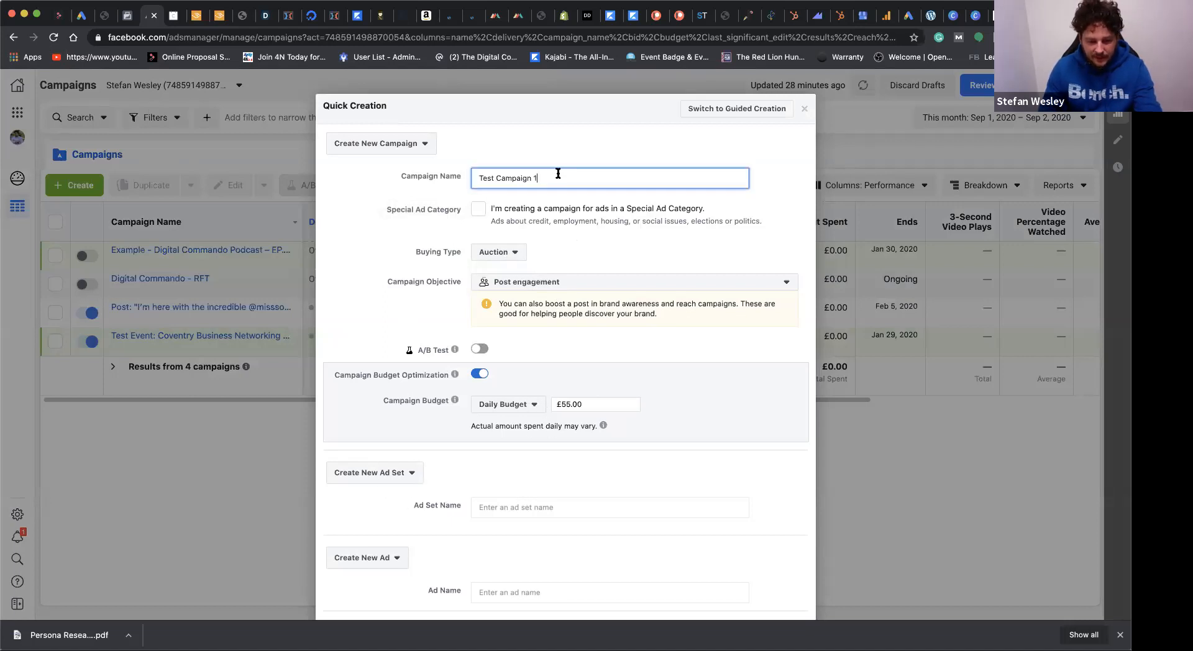
pyautogui.press('super+a')
pyautogui.press('super+c')
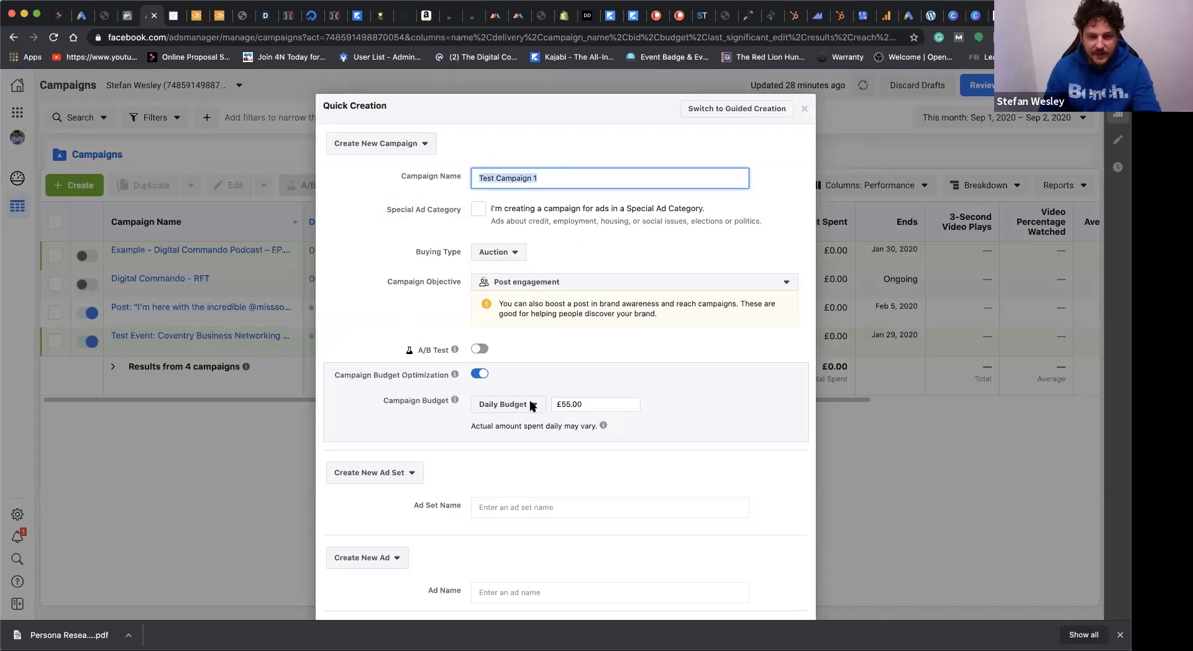
pyautogui.click(515, 510)
pyautogui.press('super+v')
pyautogui.click(504, 593)
pyautogui.press('super+v')
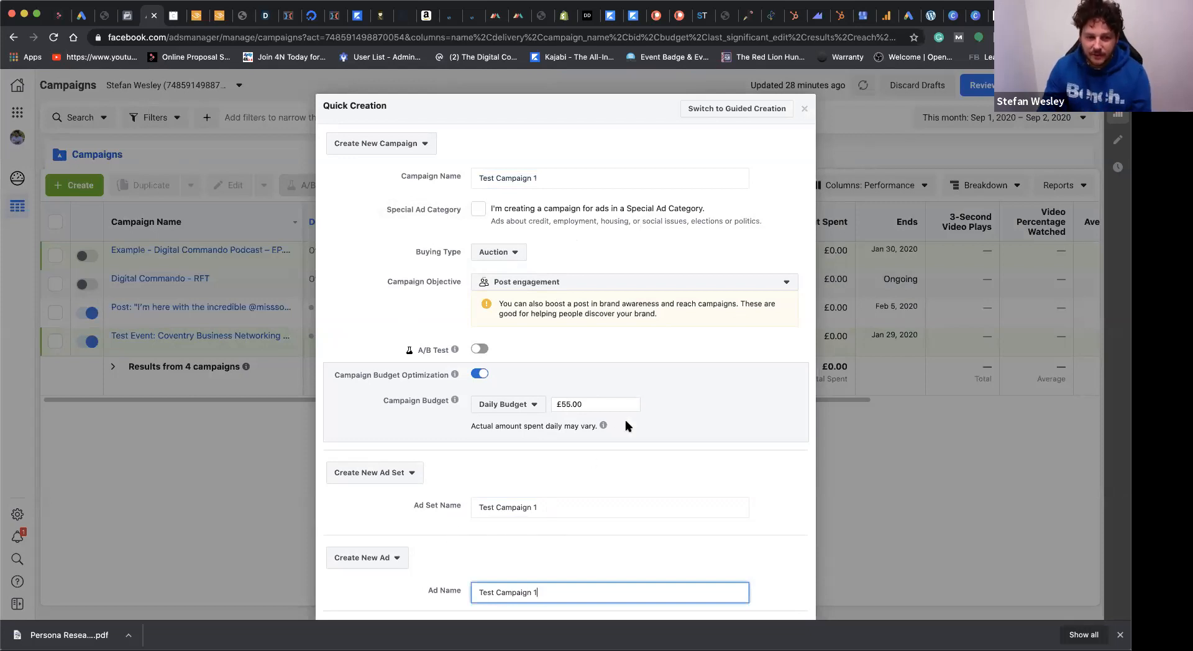
pyautogui.scroll(-3, 686, 404)
pyautogui.moveTo(690, 410); pyautogui.dragTo(736, 497)
pyautogui.click(773, 577)
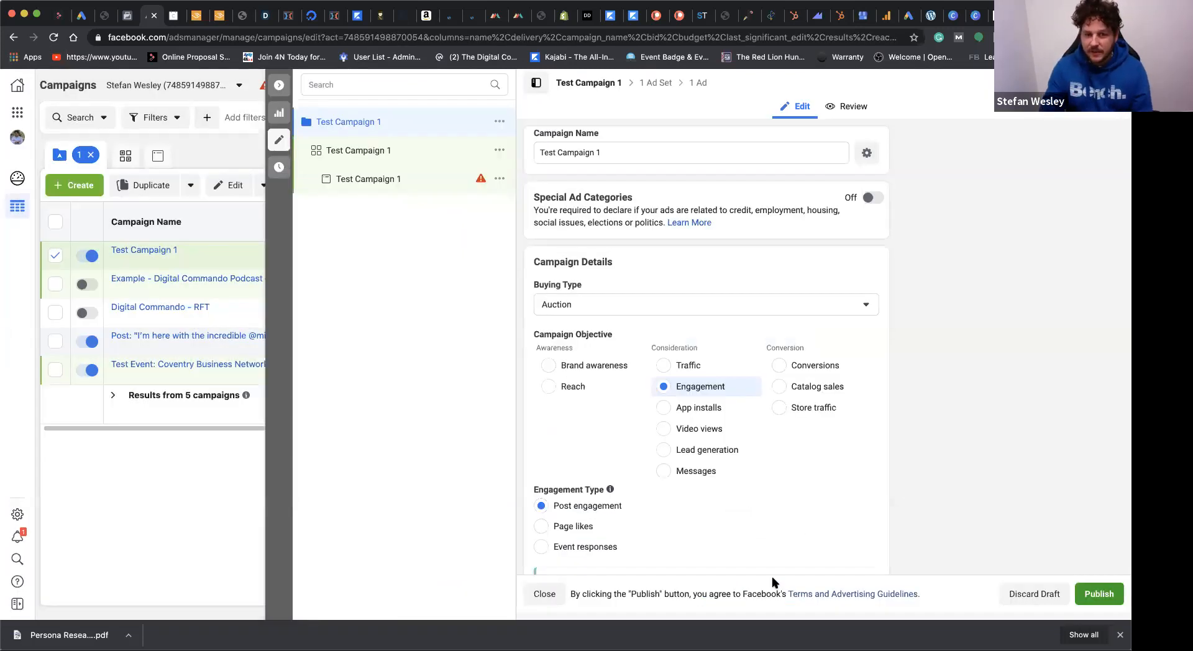
# Step: Open the ad set of Test Campaign 1 and rename it "TOF - Freelancers - ENG - BR"
pyautogui.scroll(-5, 772, 391)
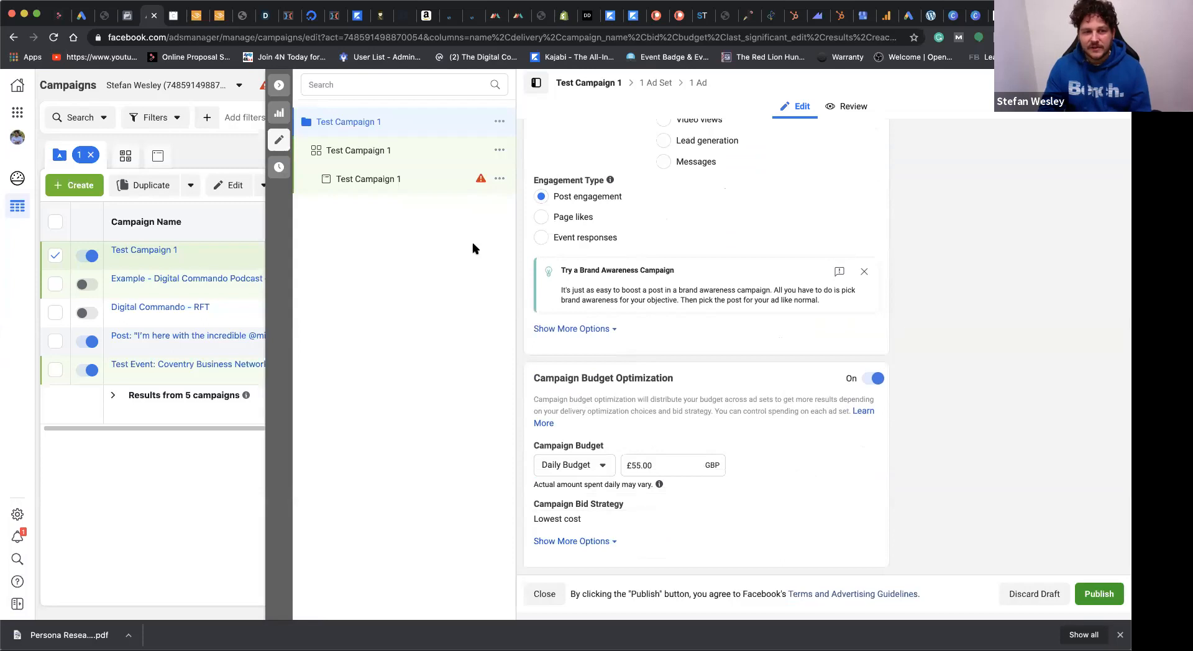
pyautogui.click(352, 152)
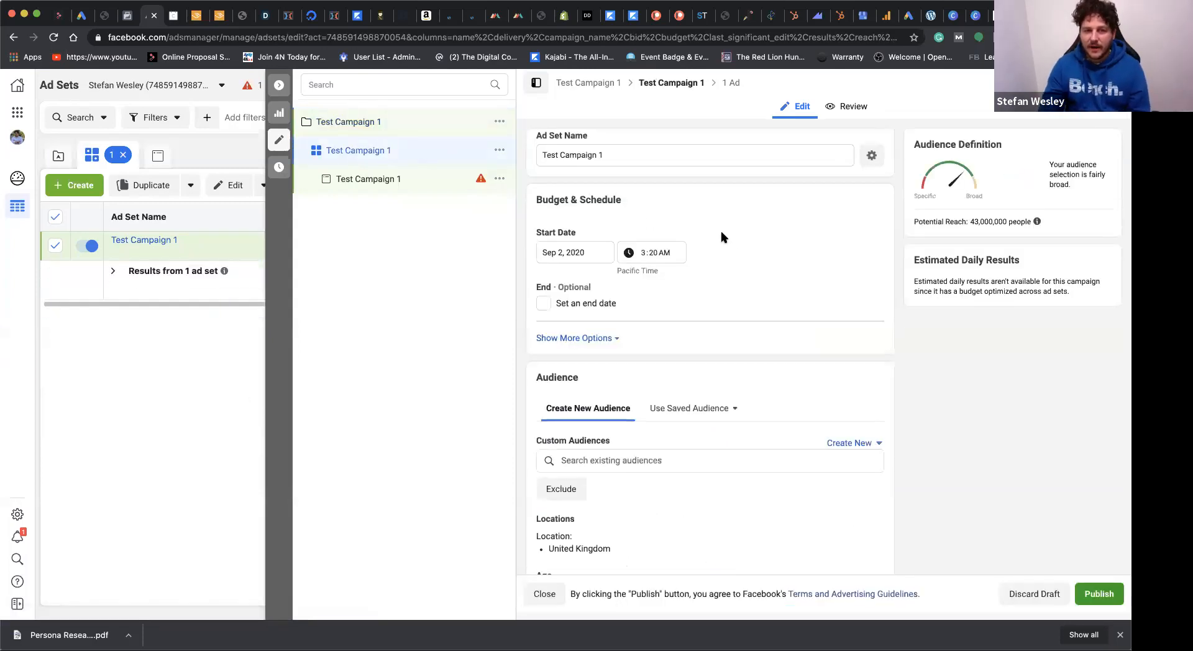
pyautogui.scroll(-1, 735, 241)
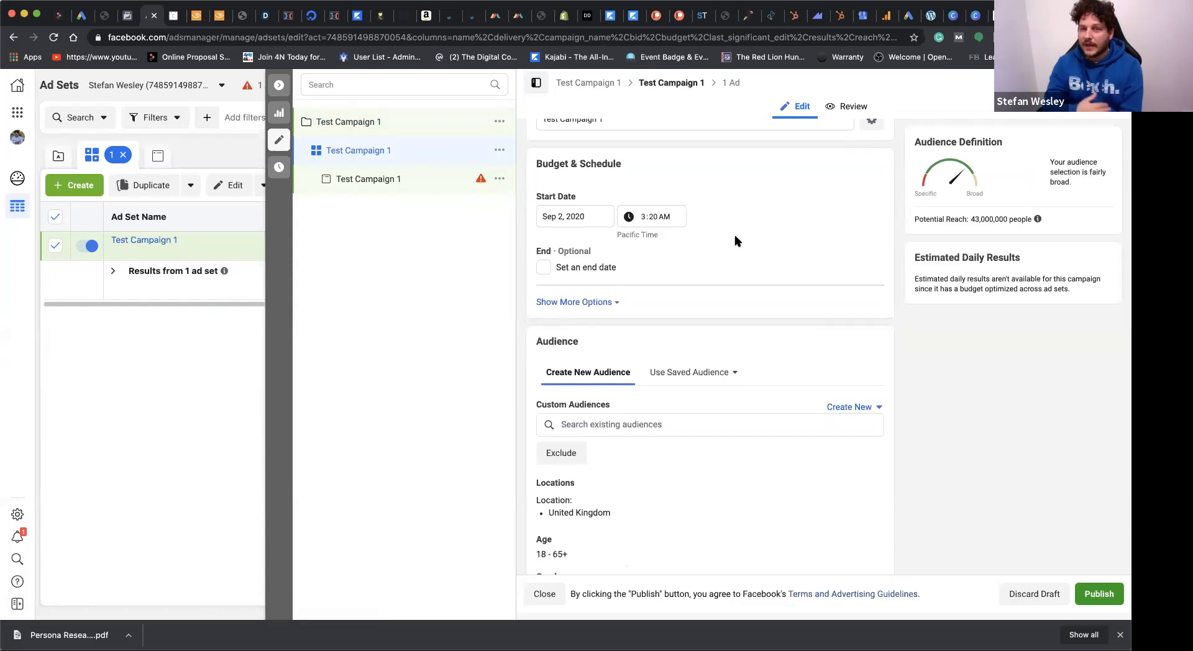
pyautogui.scroll(-5, 735, 241)
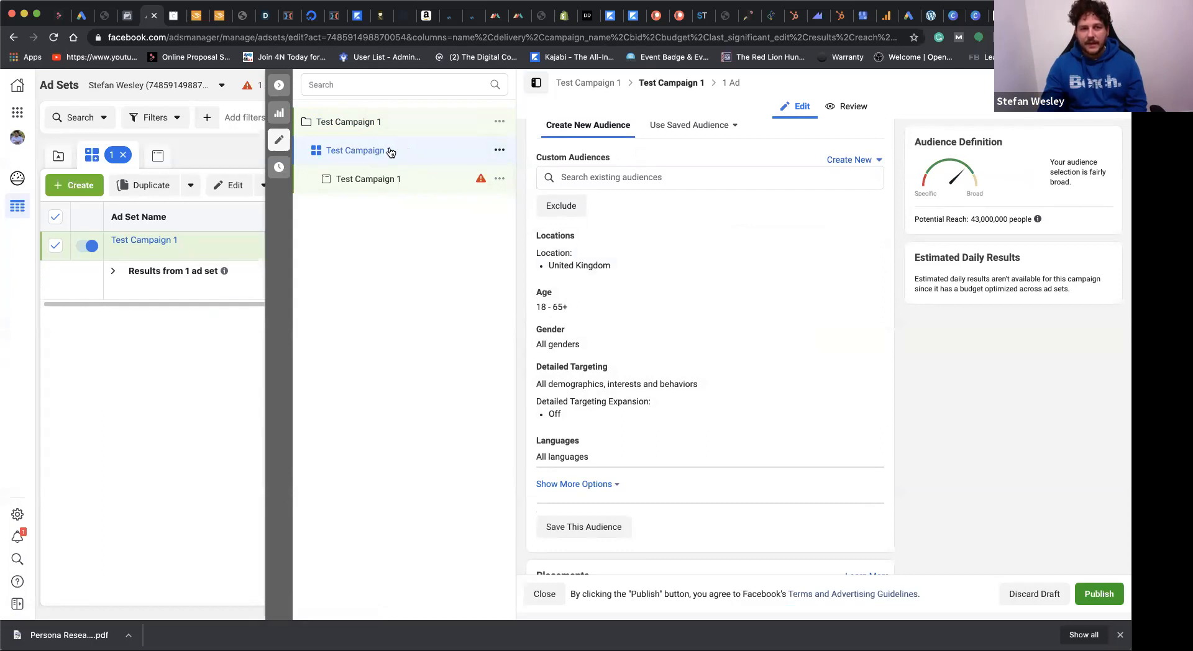
pyautogui.scroll(5, 578, 223)
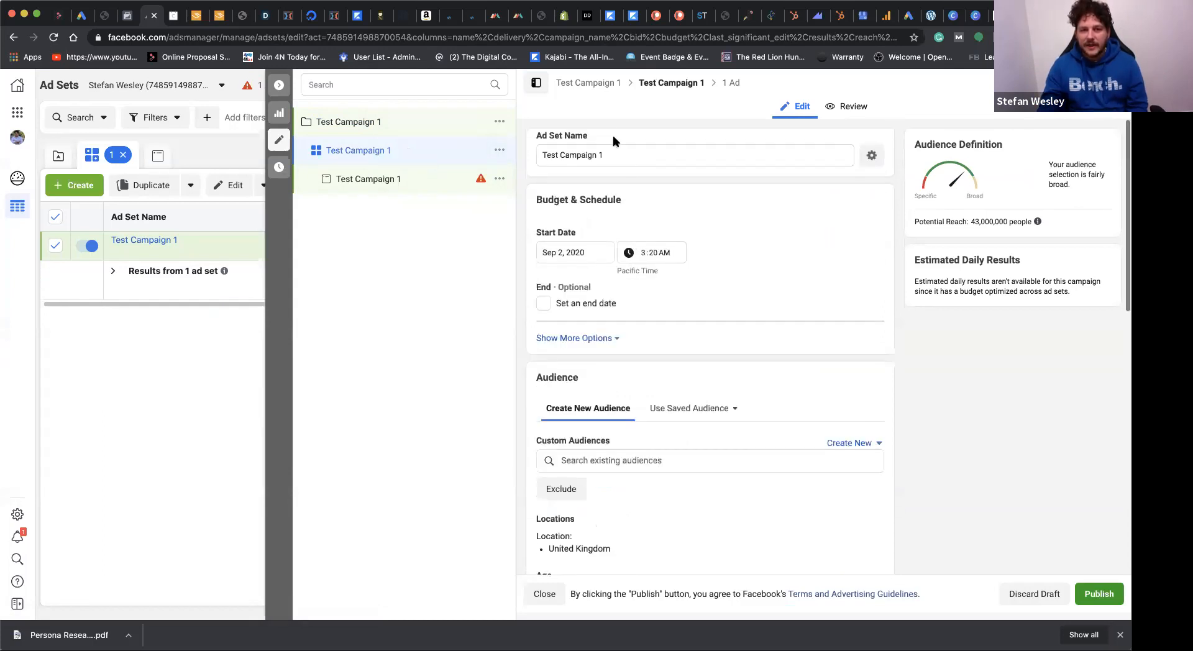
pyautogui.moveTo(614, 155); pyautogui.dragTo(539, 150)
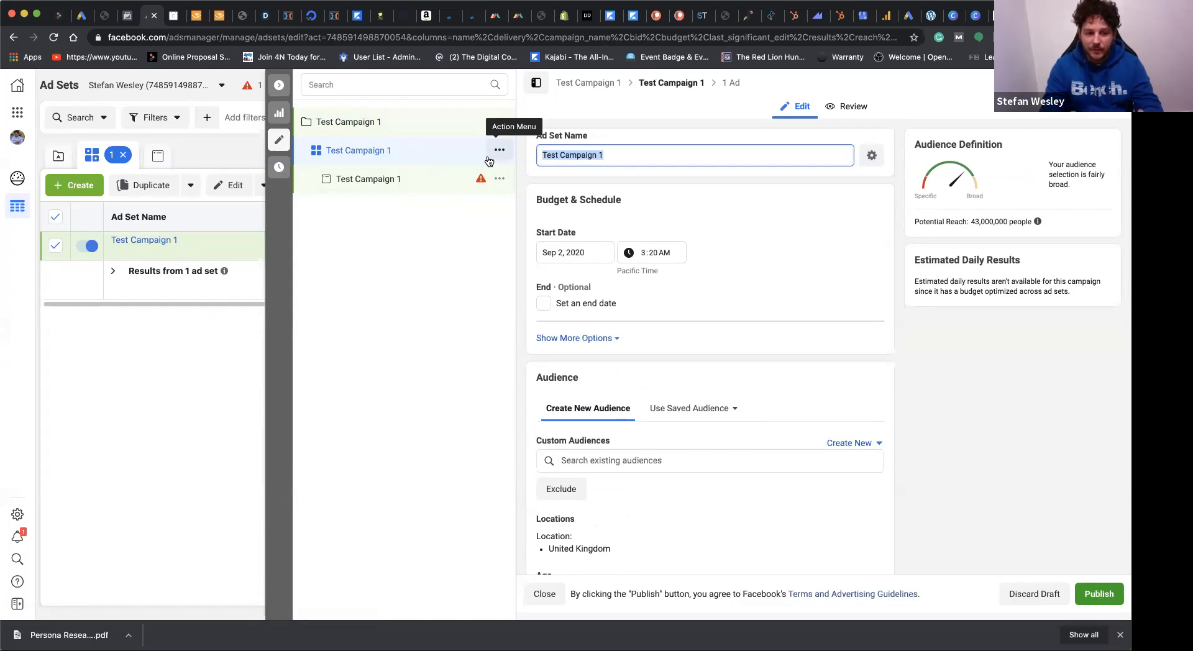
pyautogui.write('T')
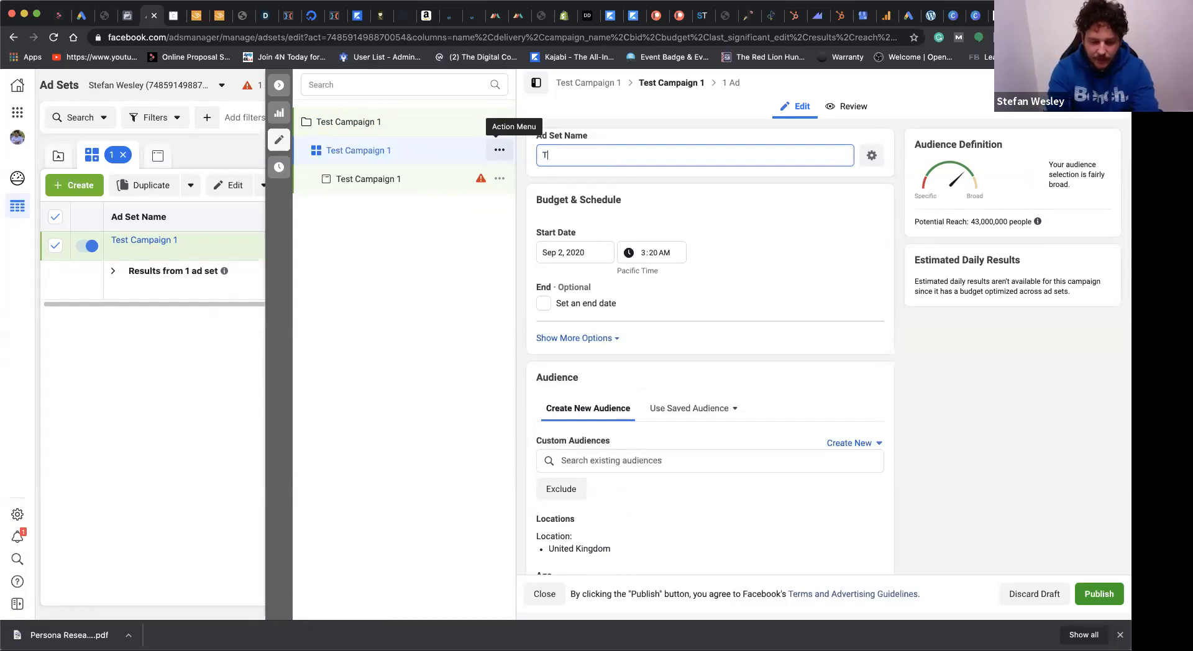
pyautogui.write('OF 0')
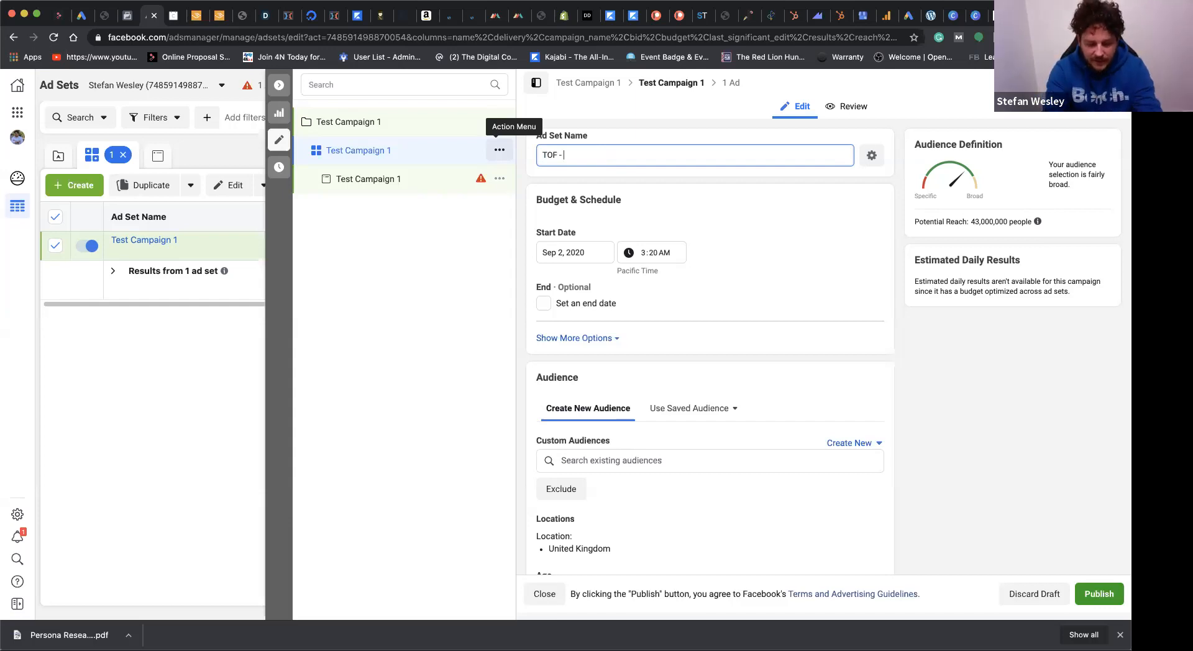
pyautogui.write('Freelanc')
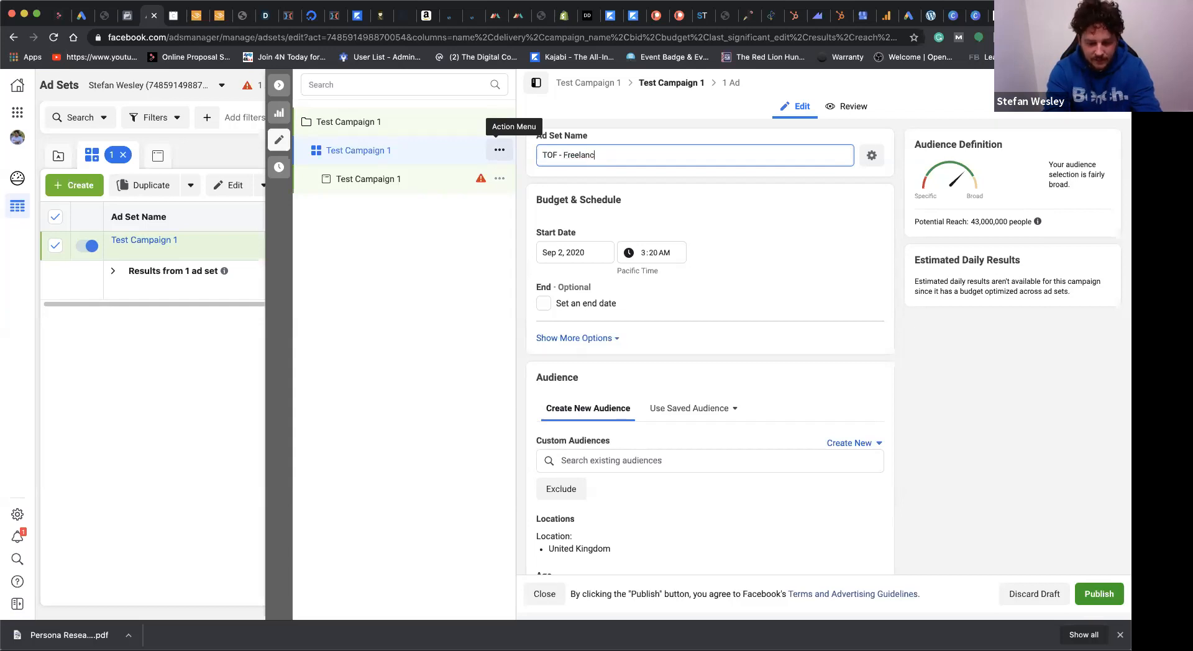
pyautogui.write('ers -')
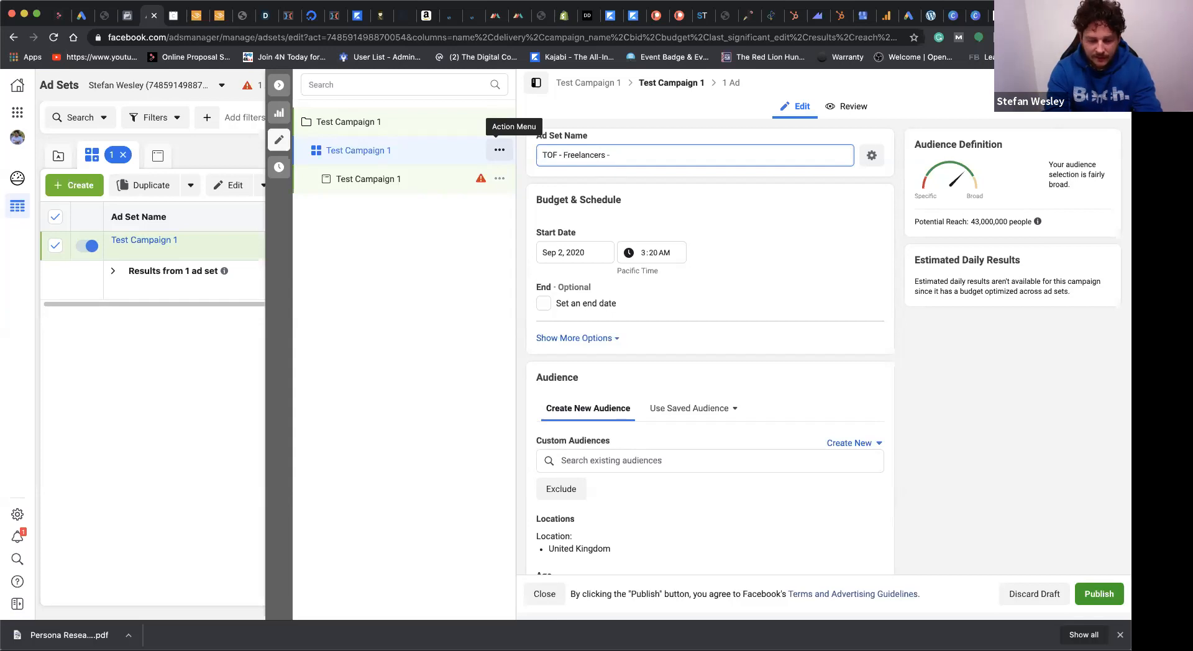
pyautogui.write(' B')
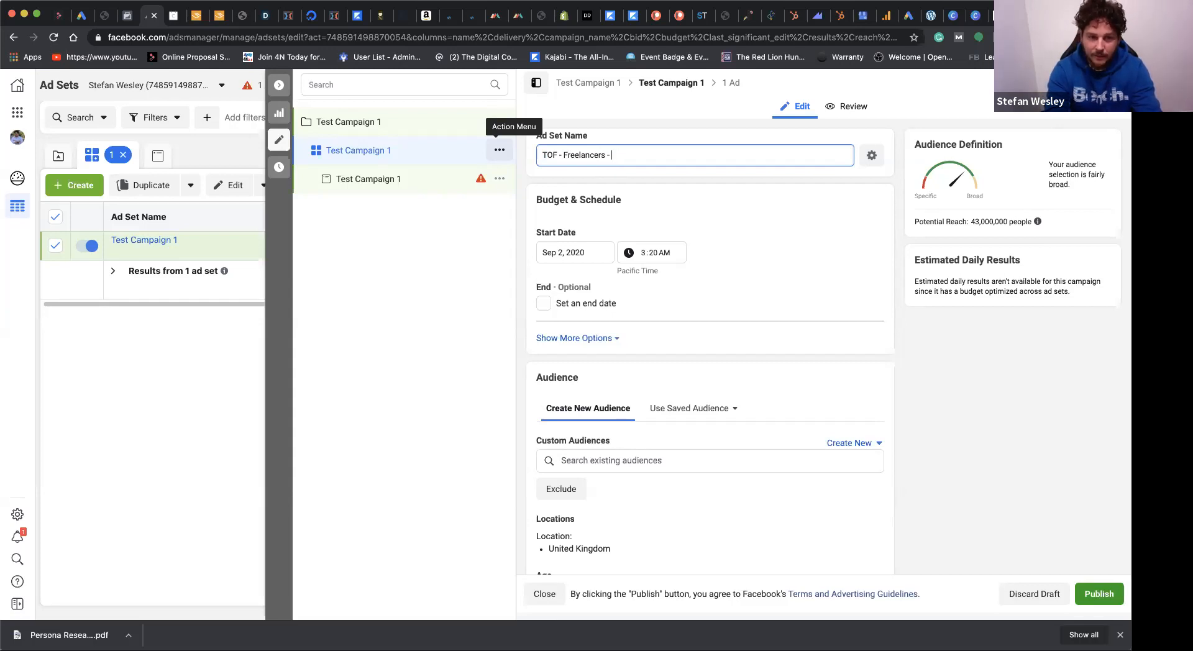
pyautogui.write('ENG')
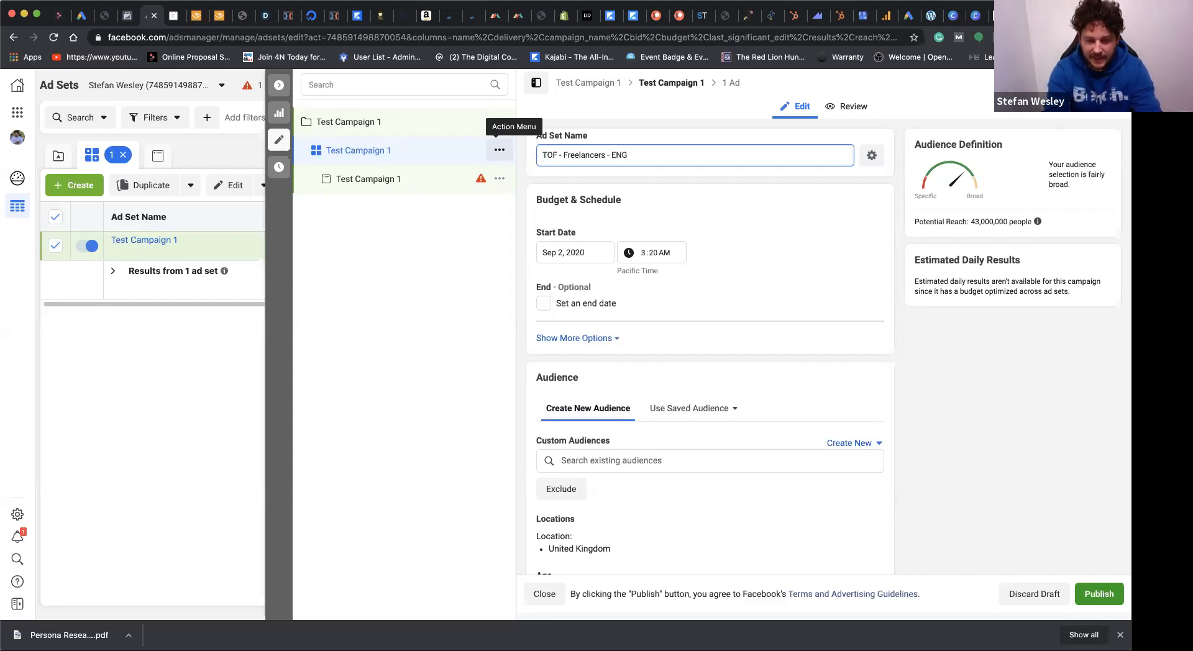
pyautogui.write(' - BR')
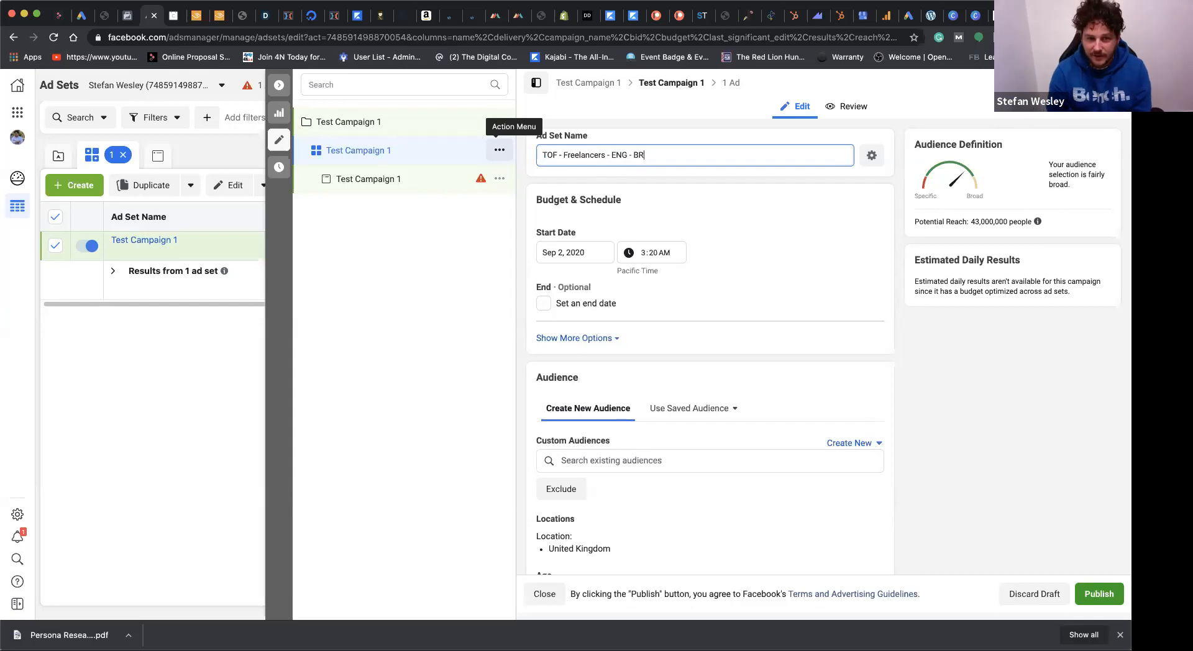
pyautogui.click(682, 195)
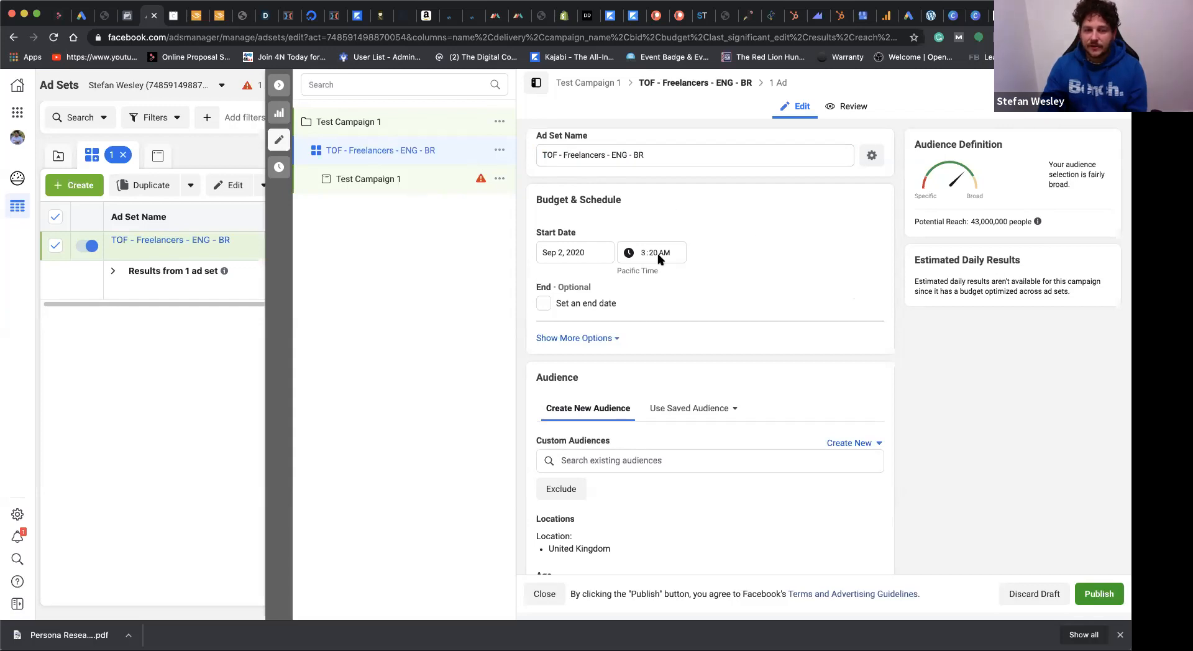
# Step: Set the age range of the ad set's audience to 30 to 50
pyautogui.scroll(-1, 563, 224)
pyautogui.scroll(-4, 763, 264)
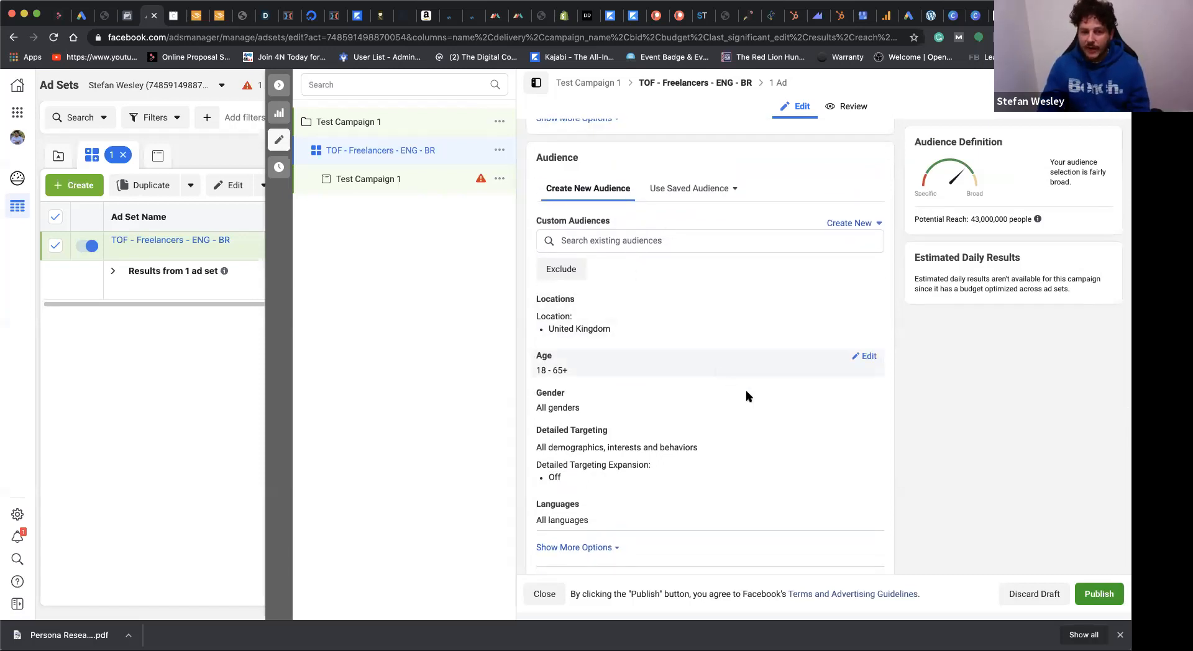
pyautogui.scroll(-3, 815, 447)
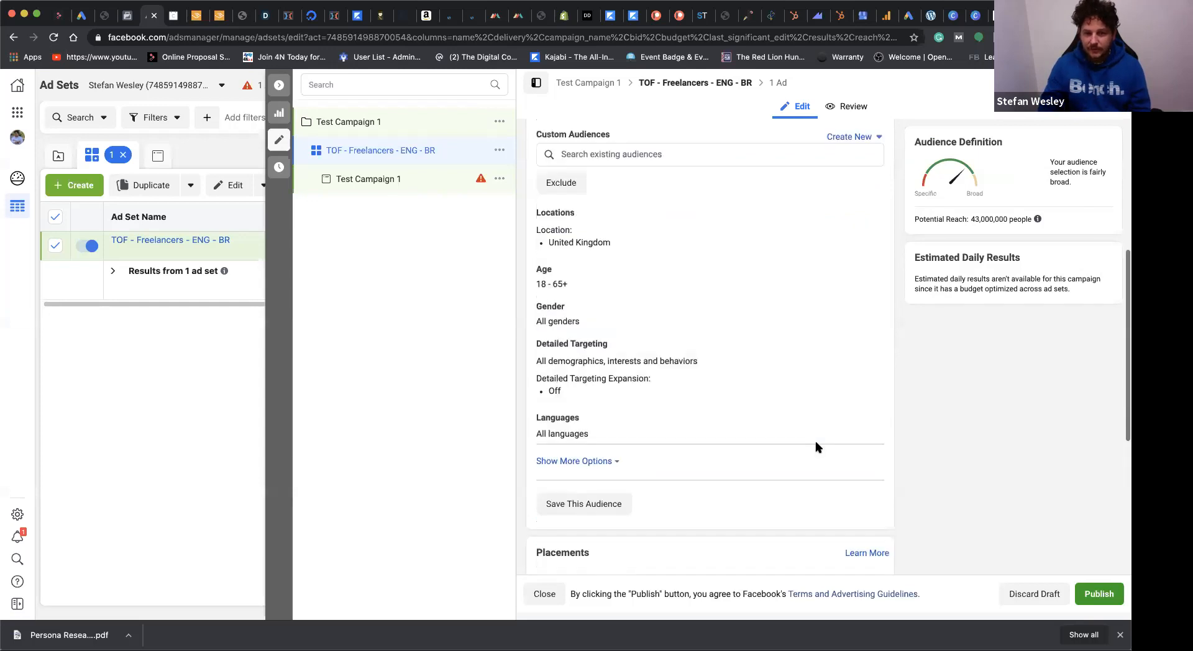
pyautogui.click(868, 269)
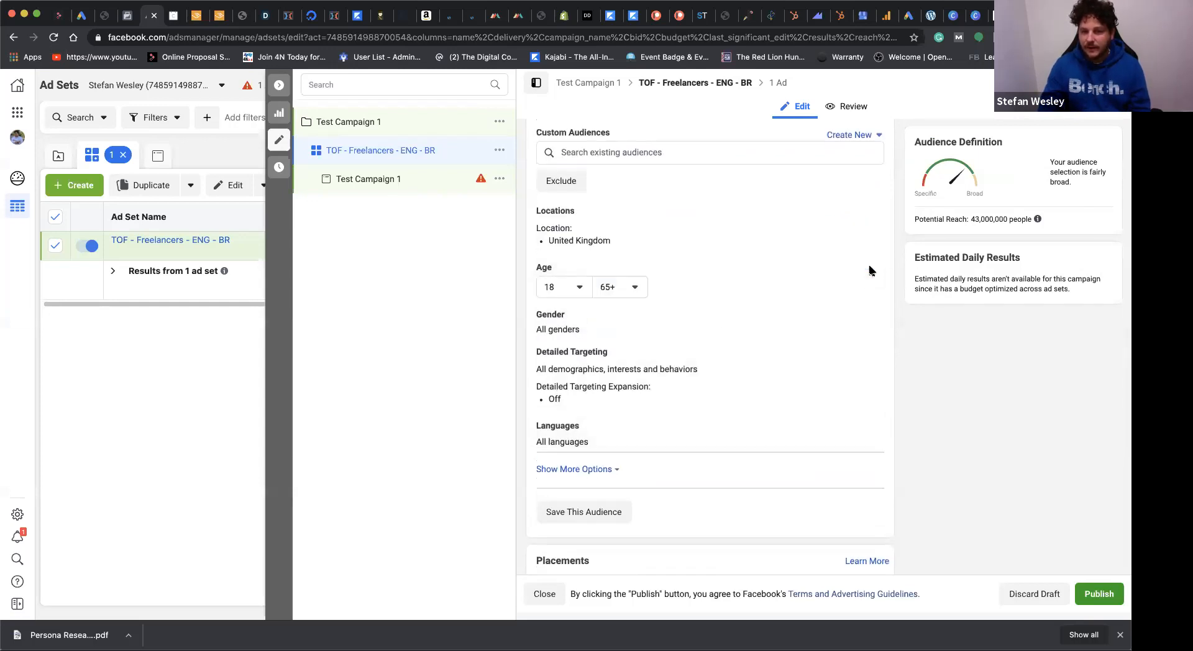
pyautogui.click(571, 289)
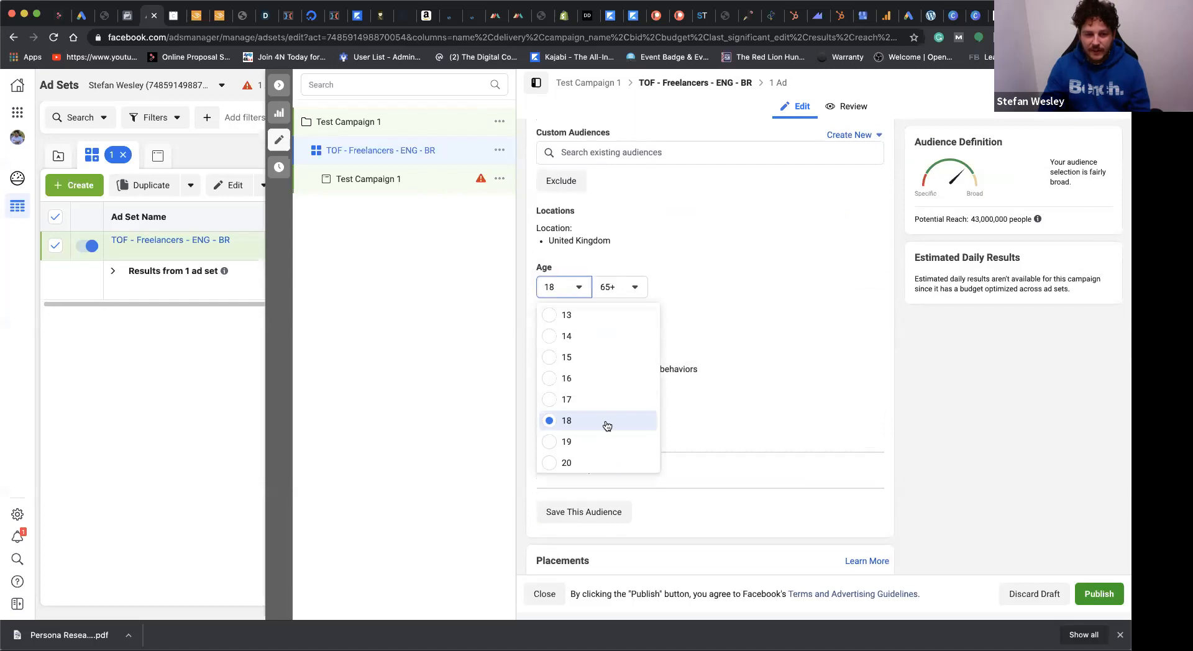
pyautogui.scroll(-5, 606, 428)
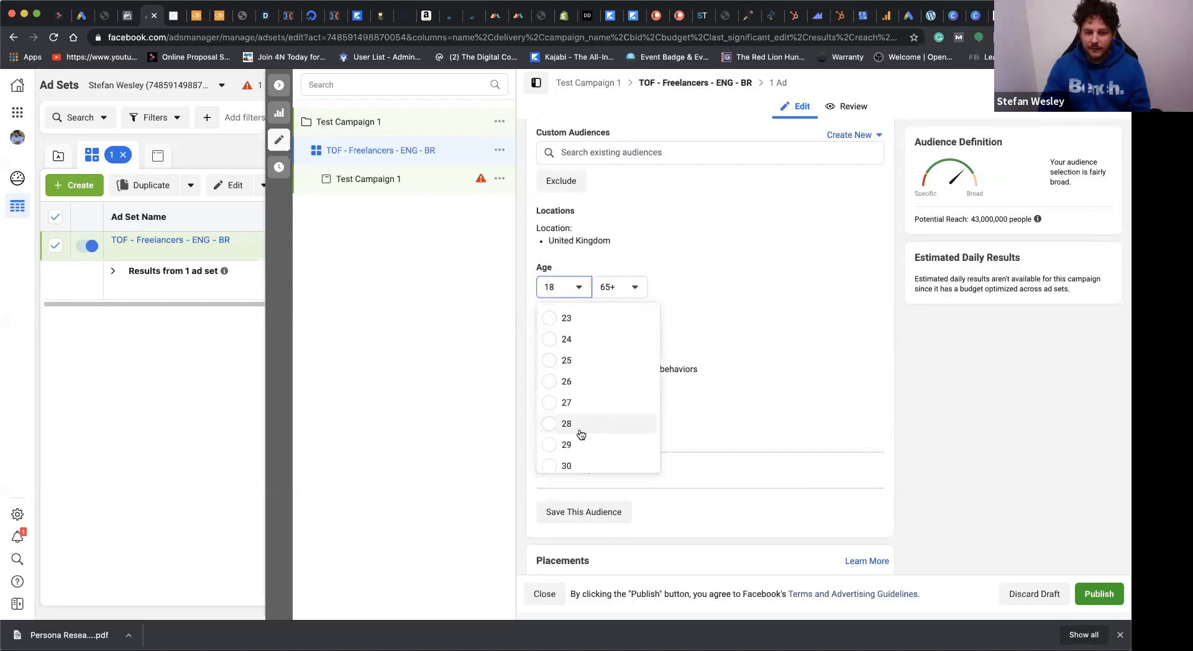
pyautogui.click(569, 463)
pyautogui.click(637, 289)
pyautogui.scroll(5, 651, 435)
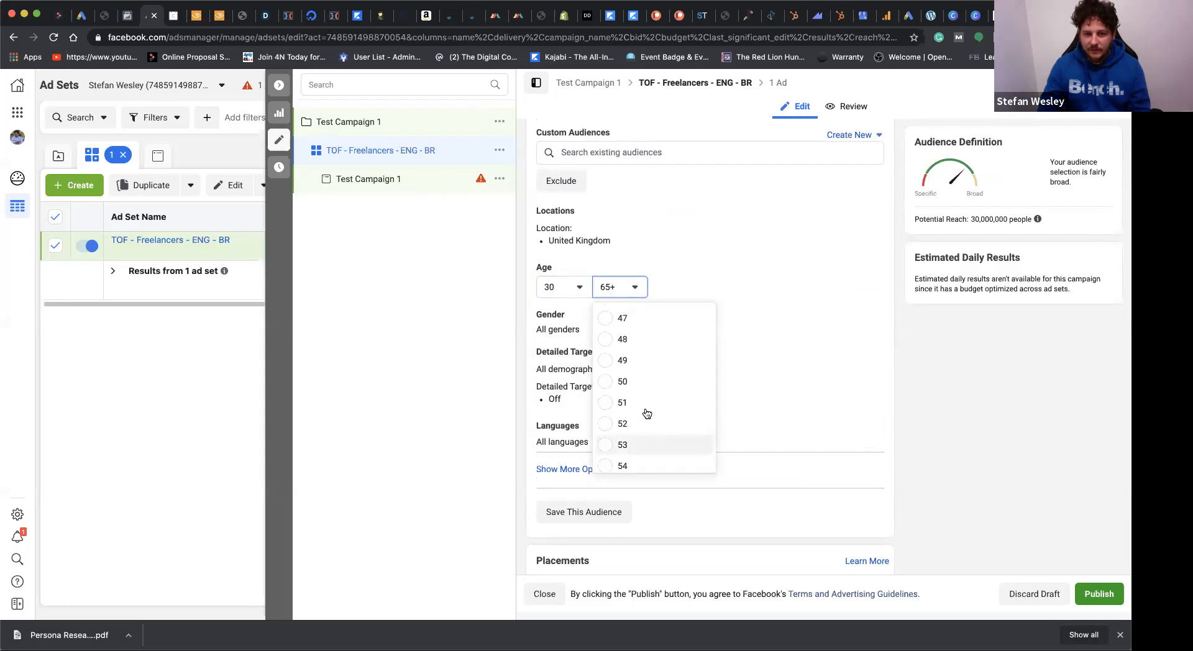
pyautogui.click(627, 380)
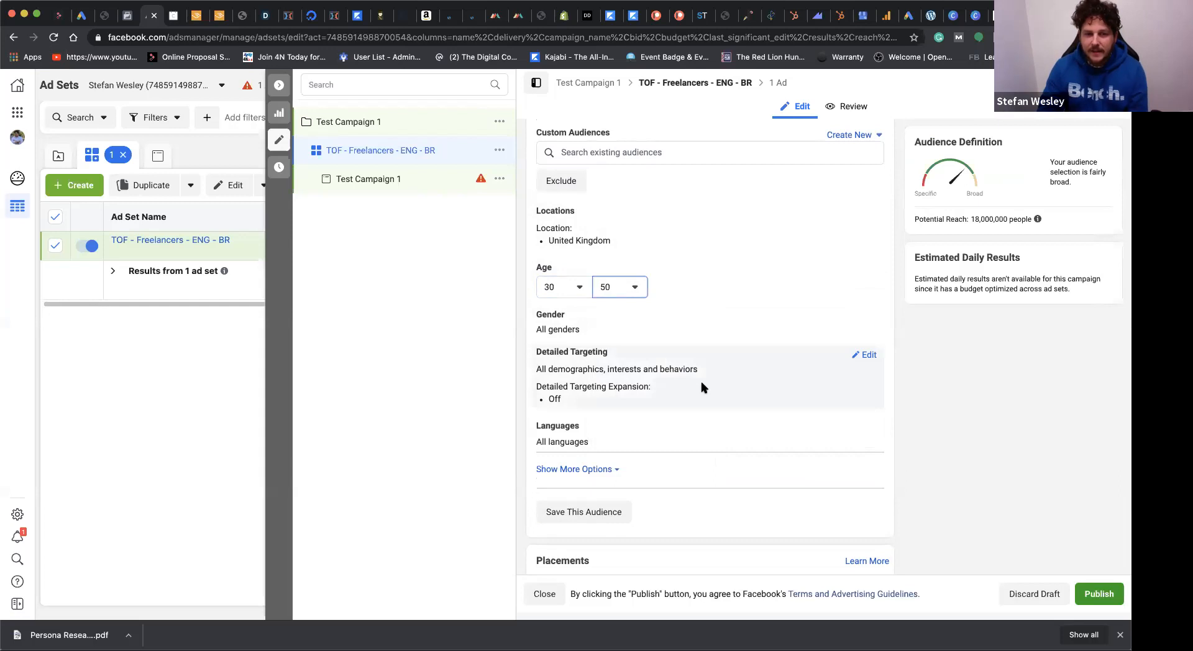
# Step: Open the audience's detailed targeting for editing, search for "freelancer" and add the Freelancer.com interest
pyautogui.click(868, 358)
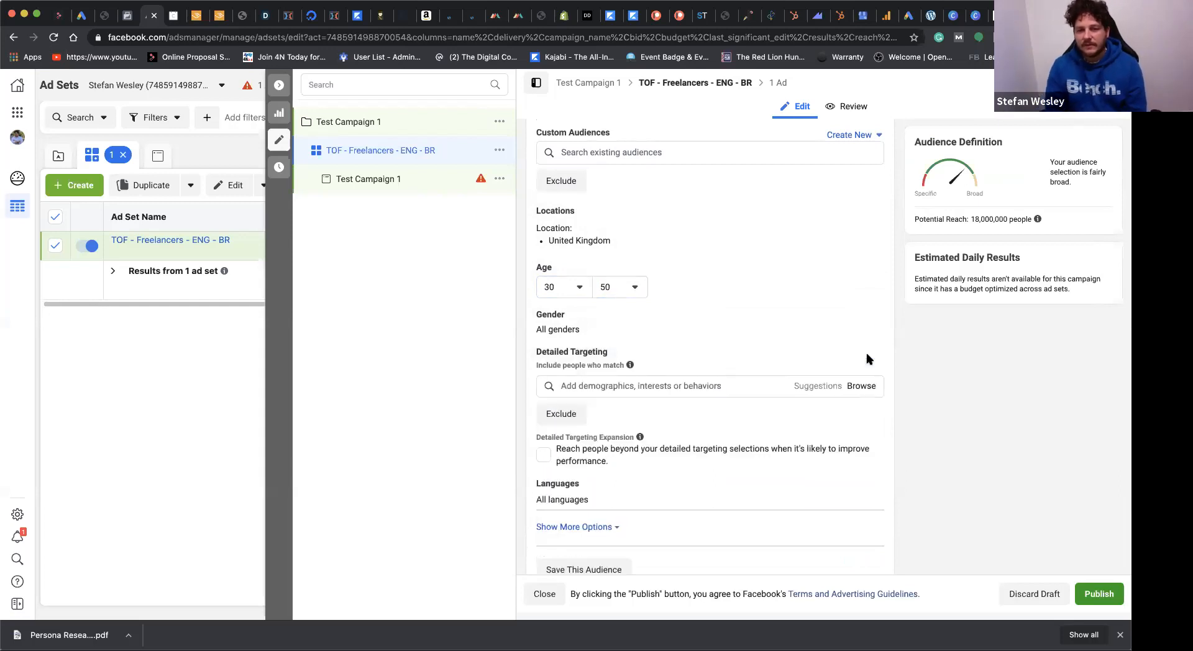
pyautogui.scroll(-3, 864, 357)
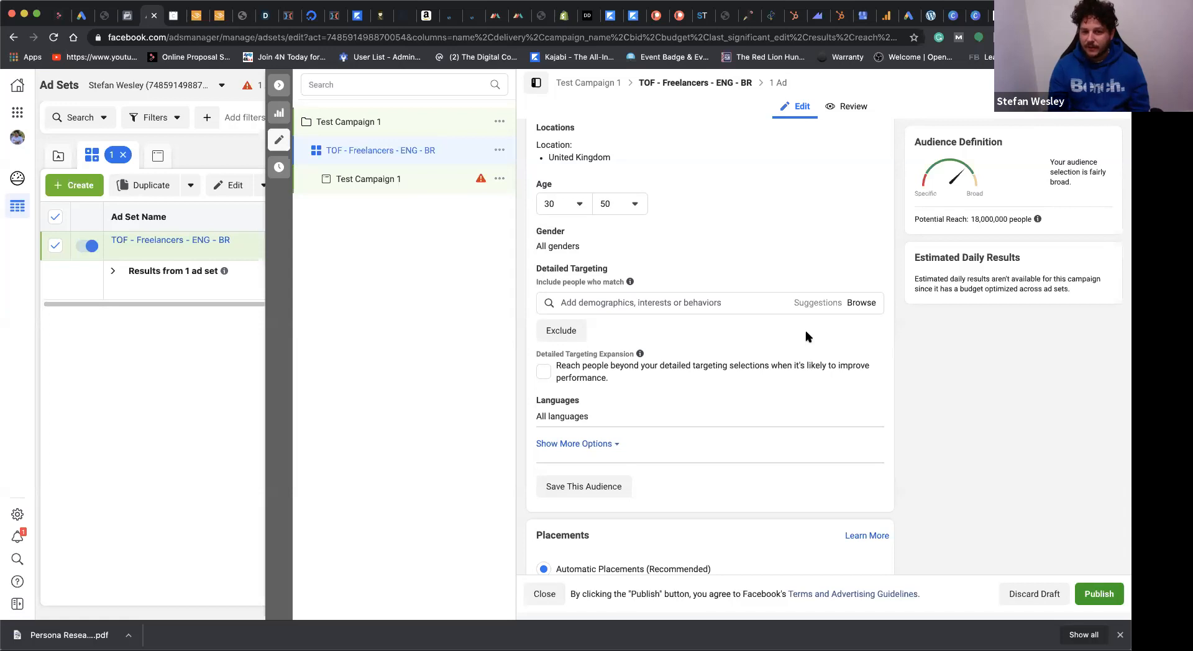
pyautogui.click(696, 303)
pyautogui.write('f')
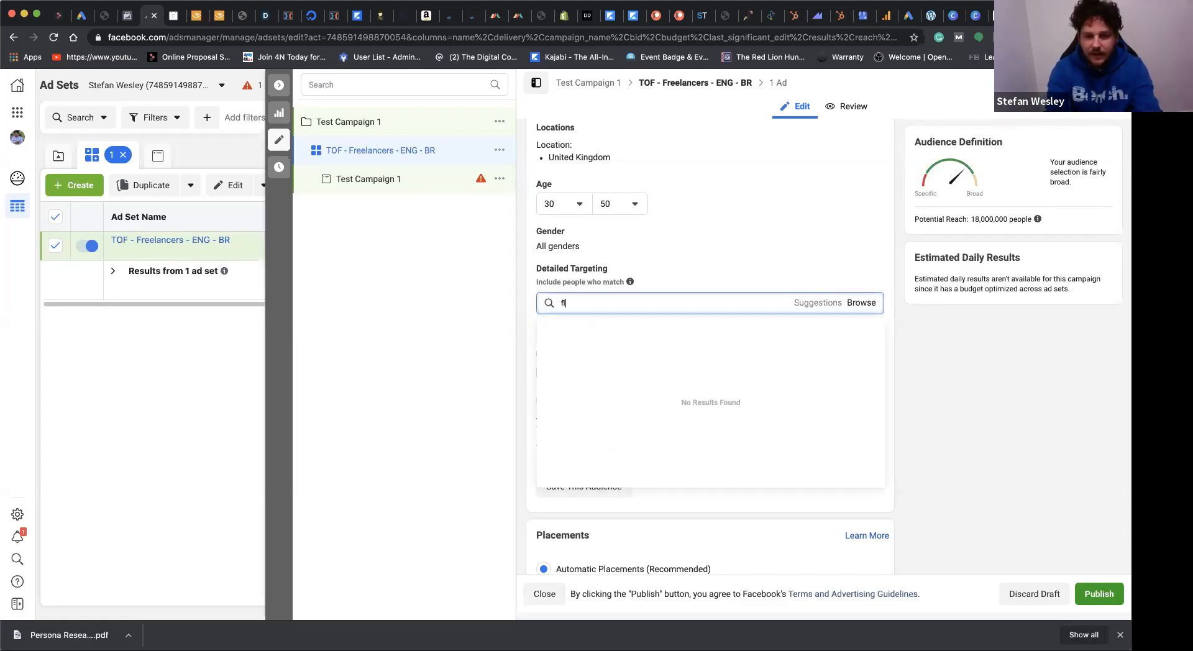
pyautogui.write('ree')
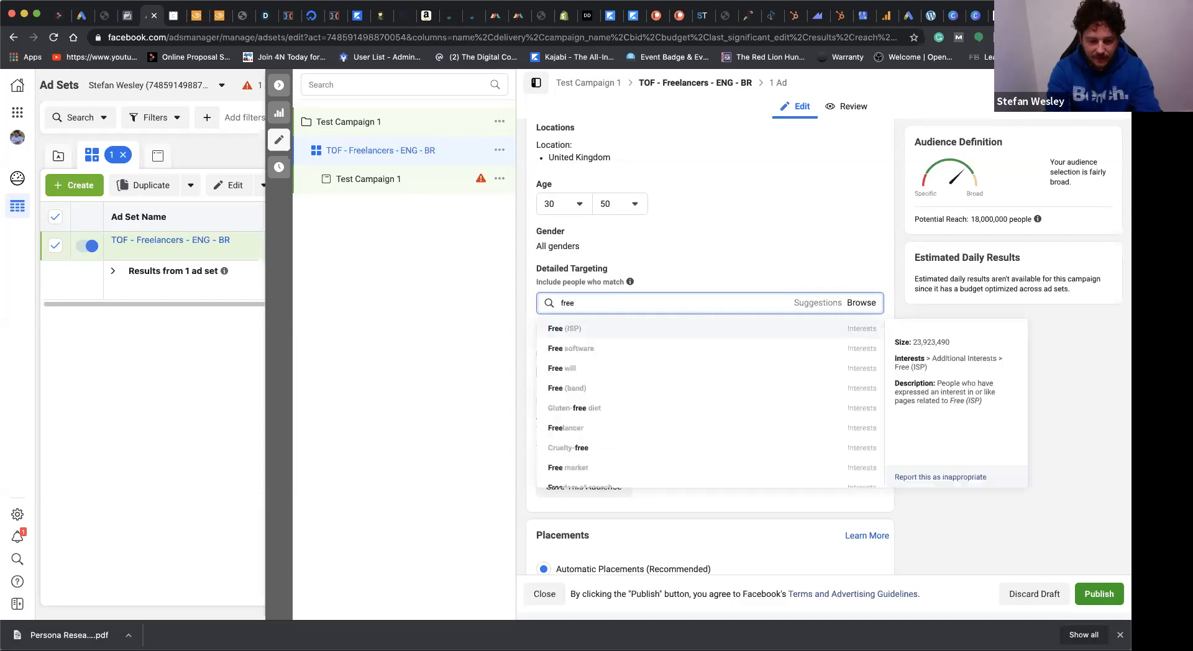
pyautogui.write('lancer')
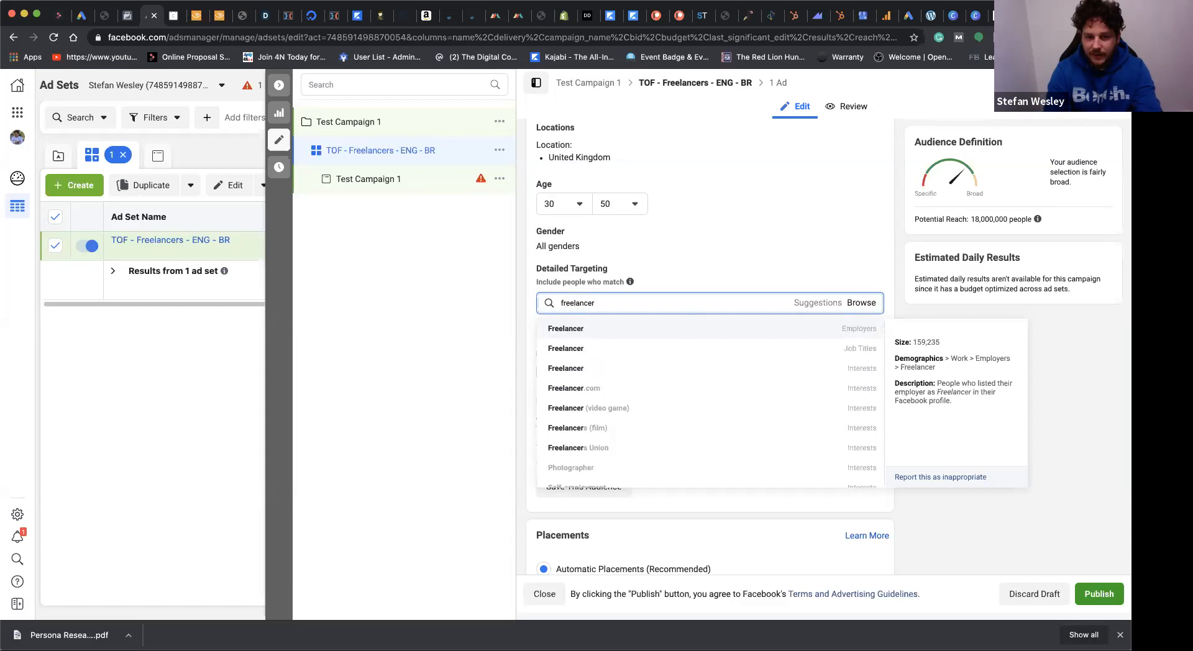
pyautogui.click(616, 395)
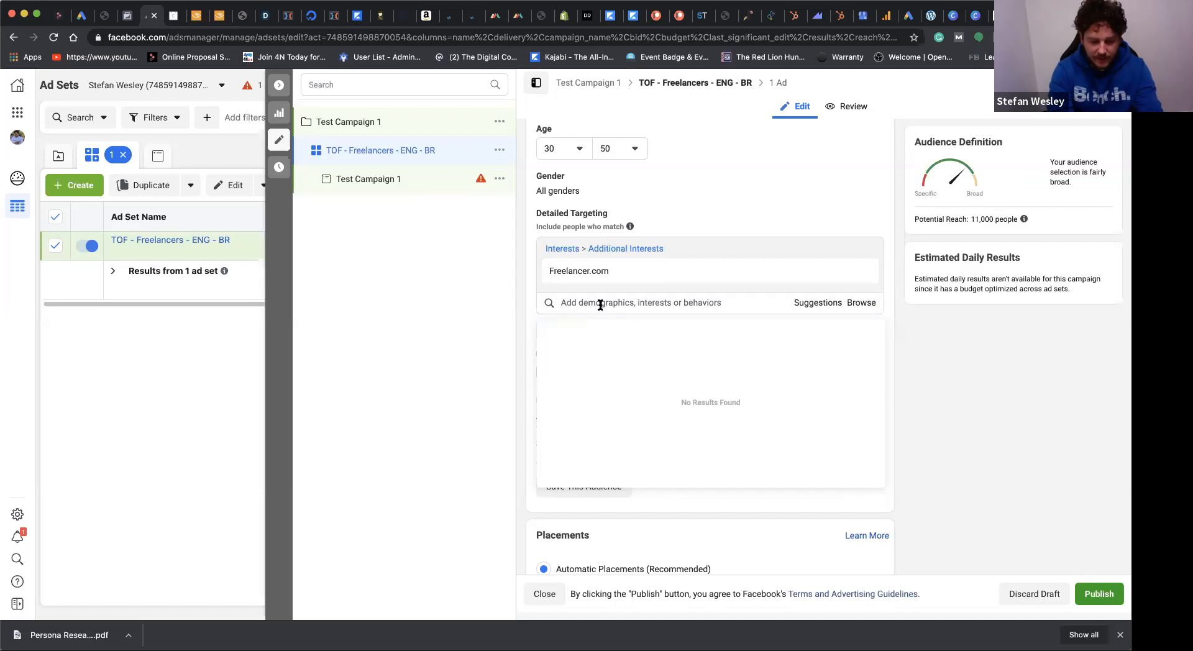
# Step: Search detailed targeting for "digital marketing strat" and add the job title Digital Marketing Strategist
pyautogui.write('digitsl')
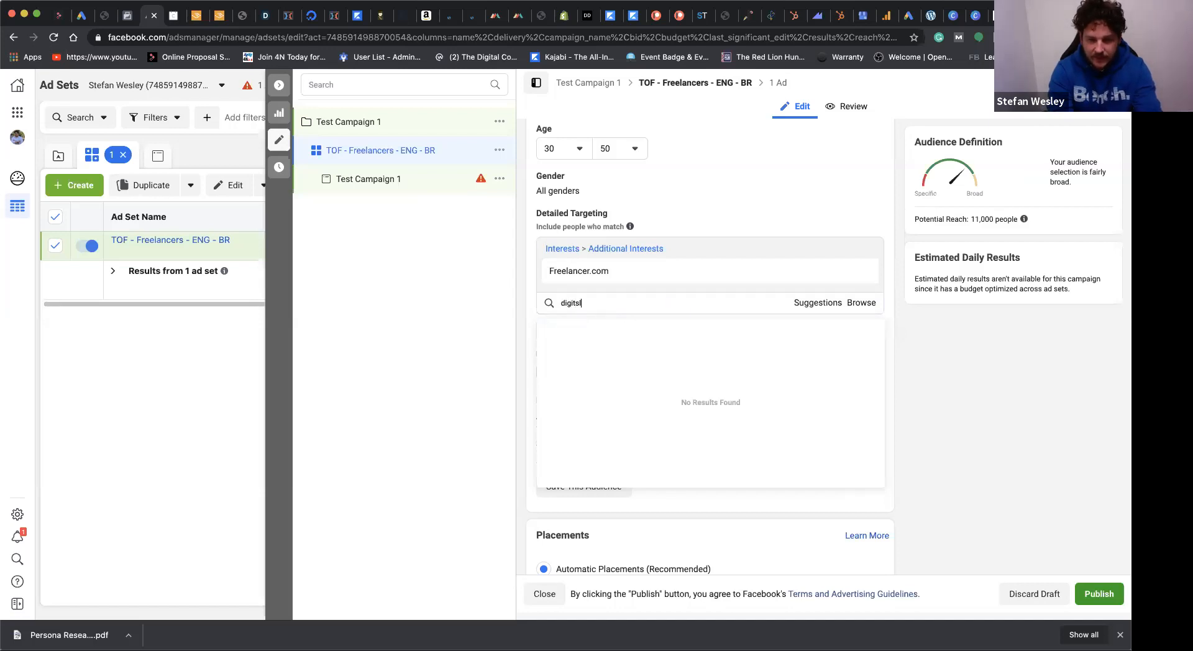
pyautogui.press('BackSpace')
pyautogui.press('BackSpace')
pyautogui.write('al ')
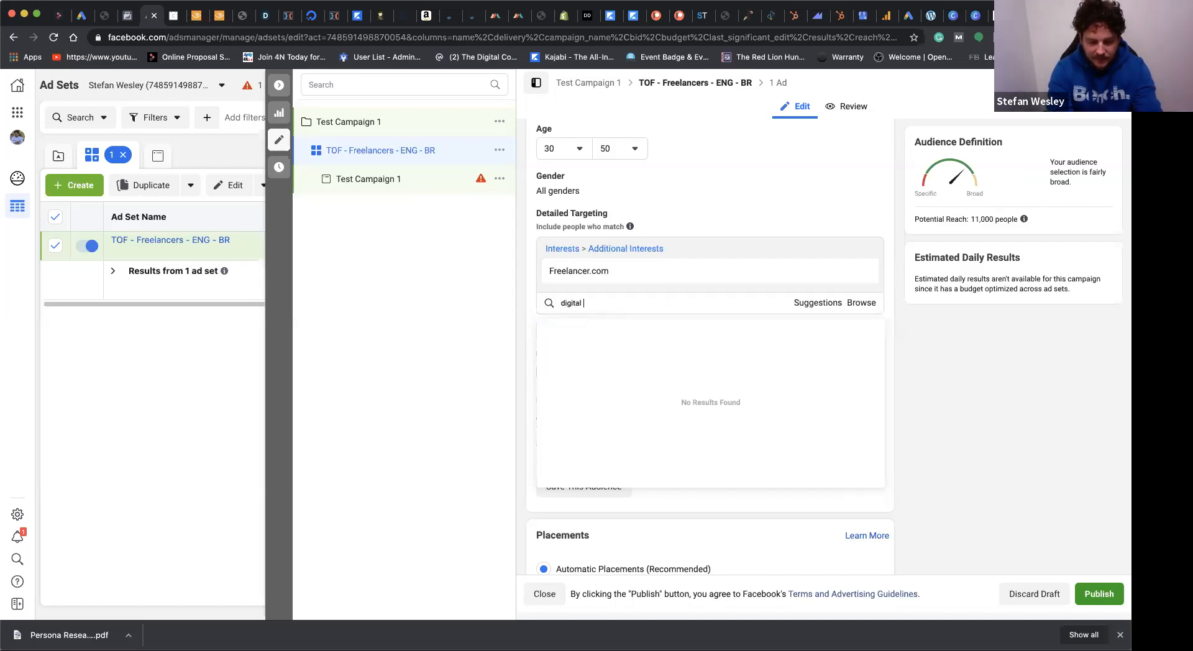
pyautogui.write('marketing strat')
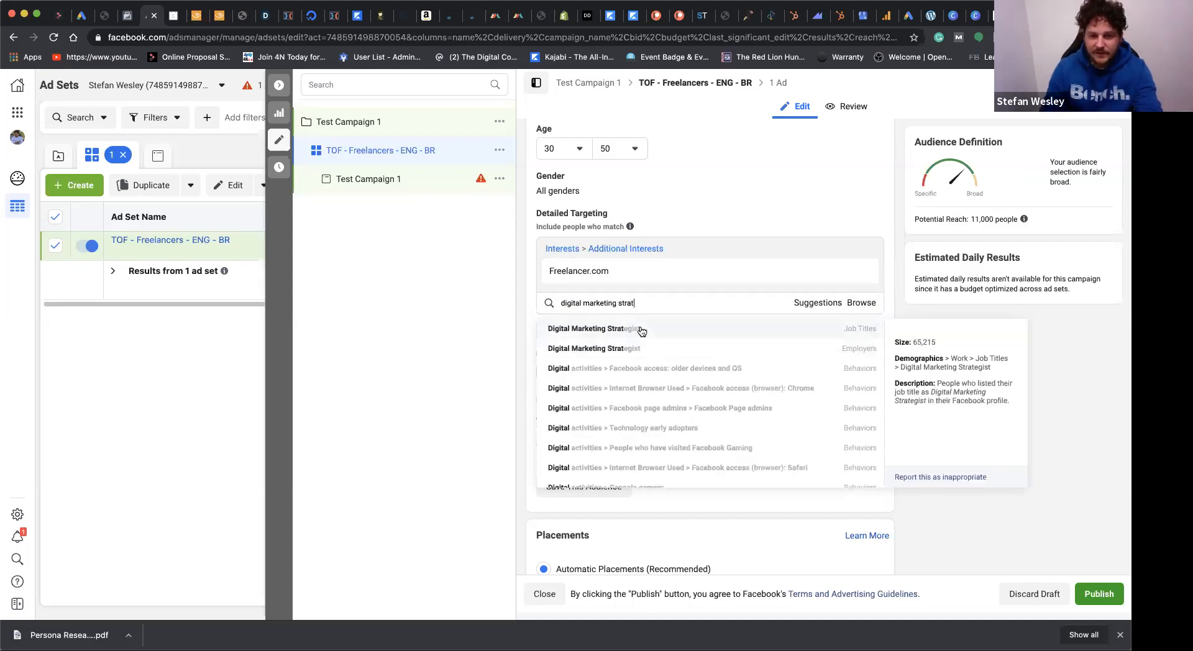
pyautogui.click(641, 331)
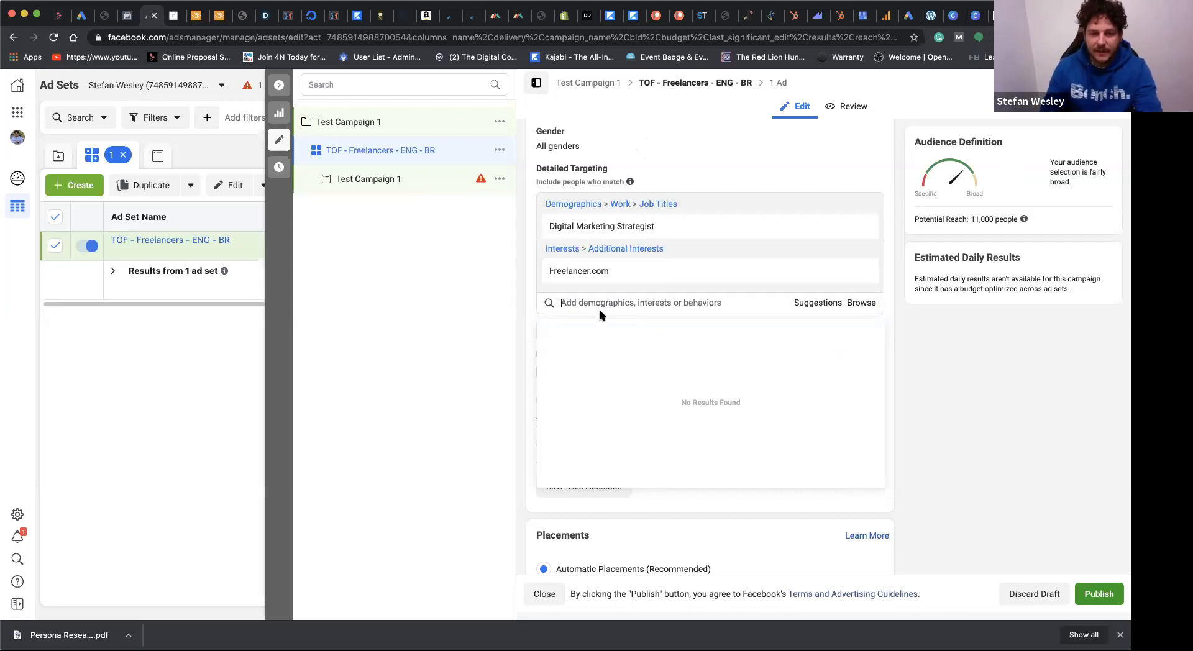
# Step: Search detailed targeting for "upwork" and add Upwork as an employer
pyautogui.write('i')
pyautogui.press('BackSpace')
pyautogui.write('upworlk')
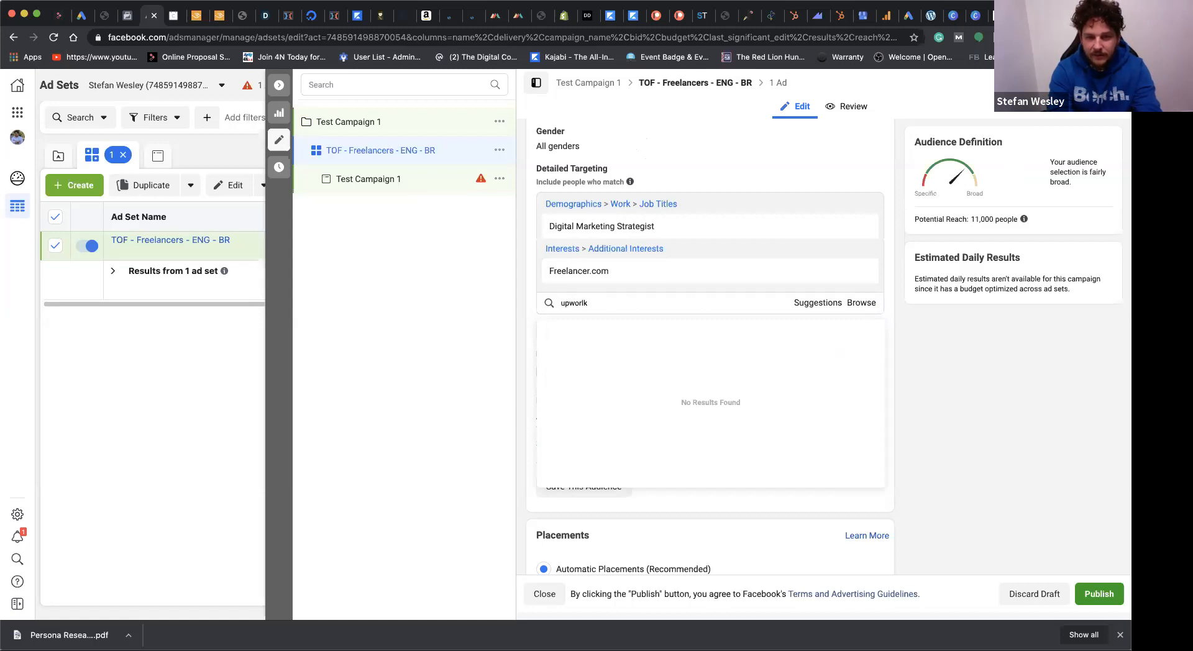
pyautogui.press('BackSpace')
pyautogui.press('BackSpace')
pyautogui.write('k')
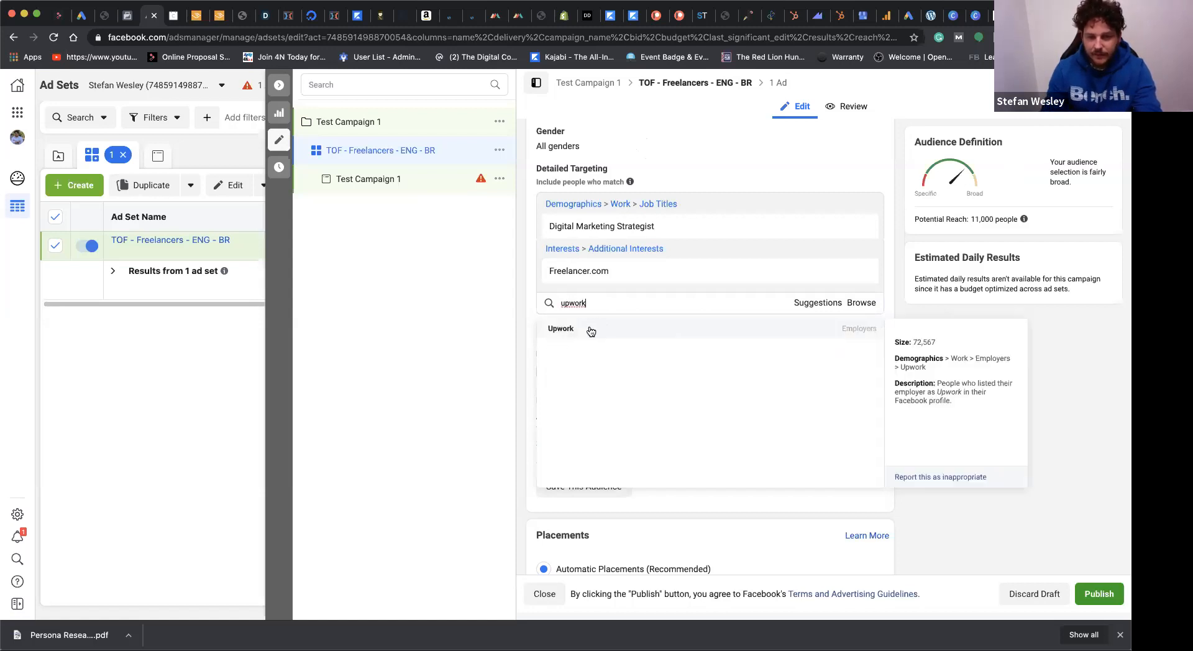
pyautogui.click(584, 327)
# Step: Try searching detailed targeting for "remote work" and clear the search text
pyautogui.click(579, 302)
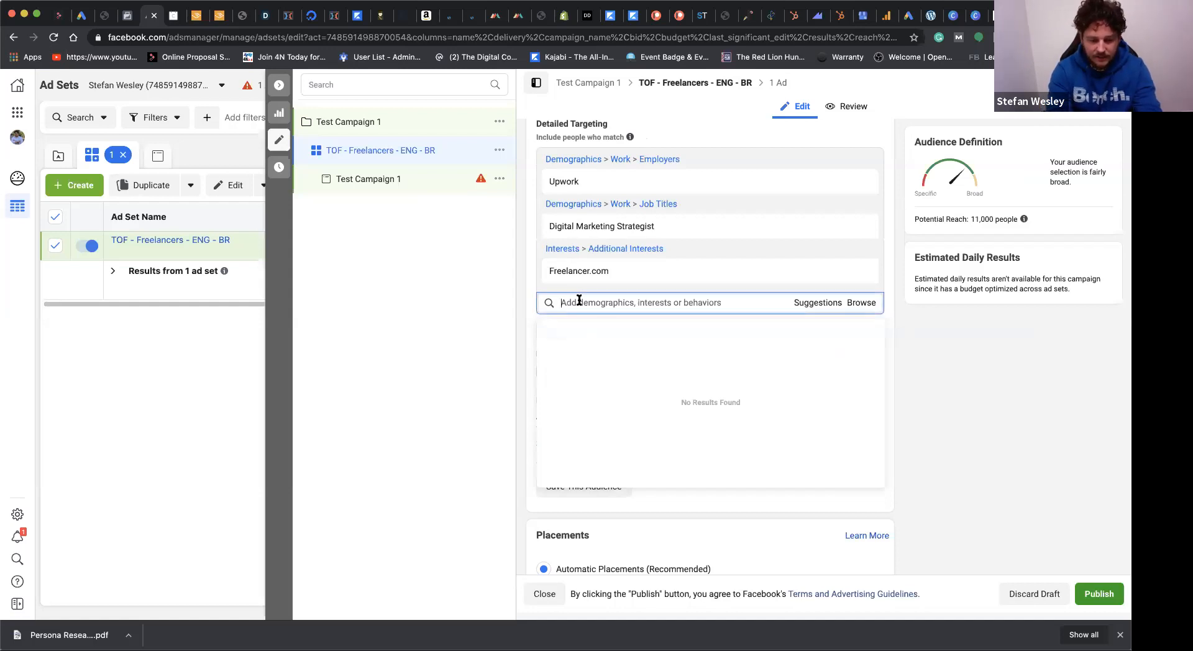
pyautogui.write('remote work')
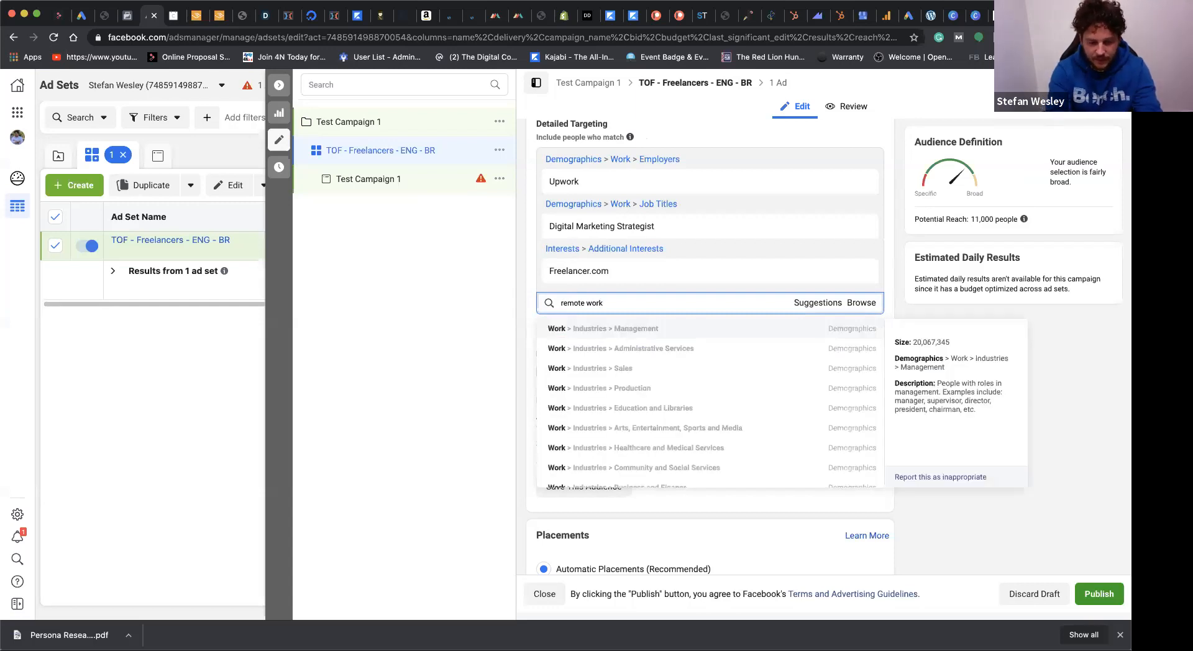
pyautogui.press('super+a')
pyautogui.press('BackSpace')
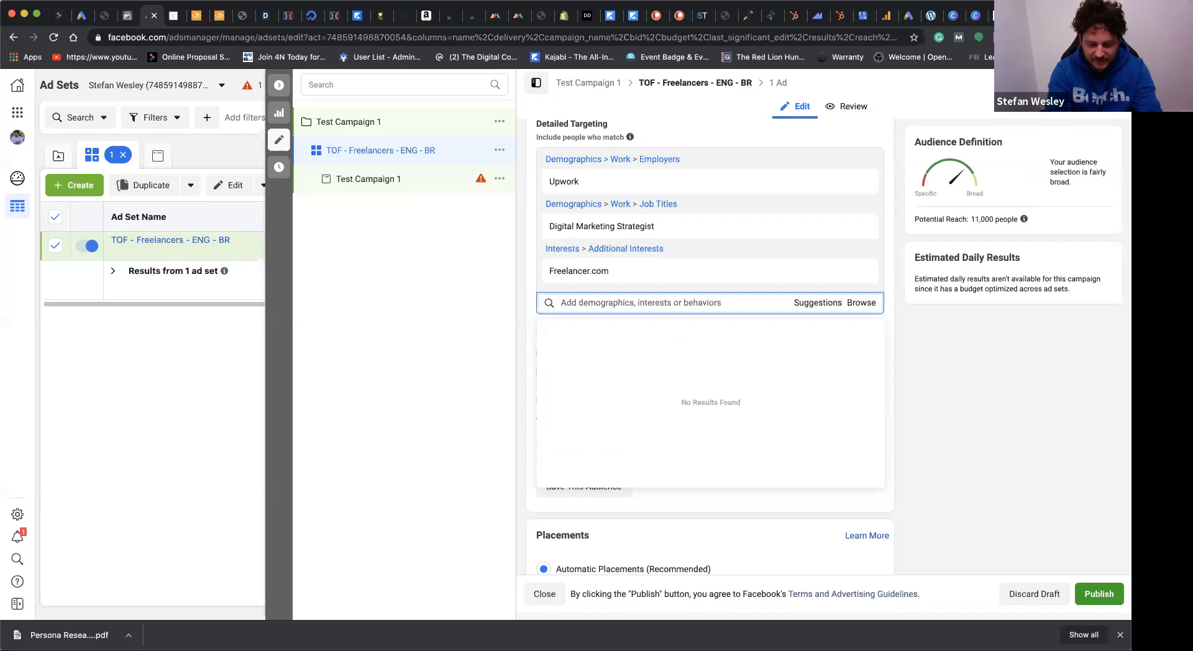
# Step: Search detailed targeting for "freelancer" and add Freelancer both as a job title and as an interest
pyautogui.write('freelancer')
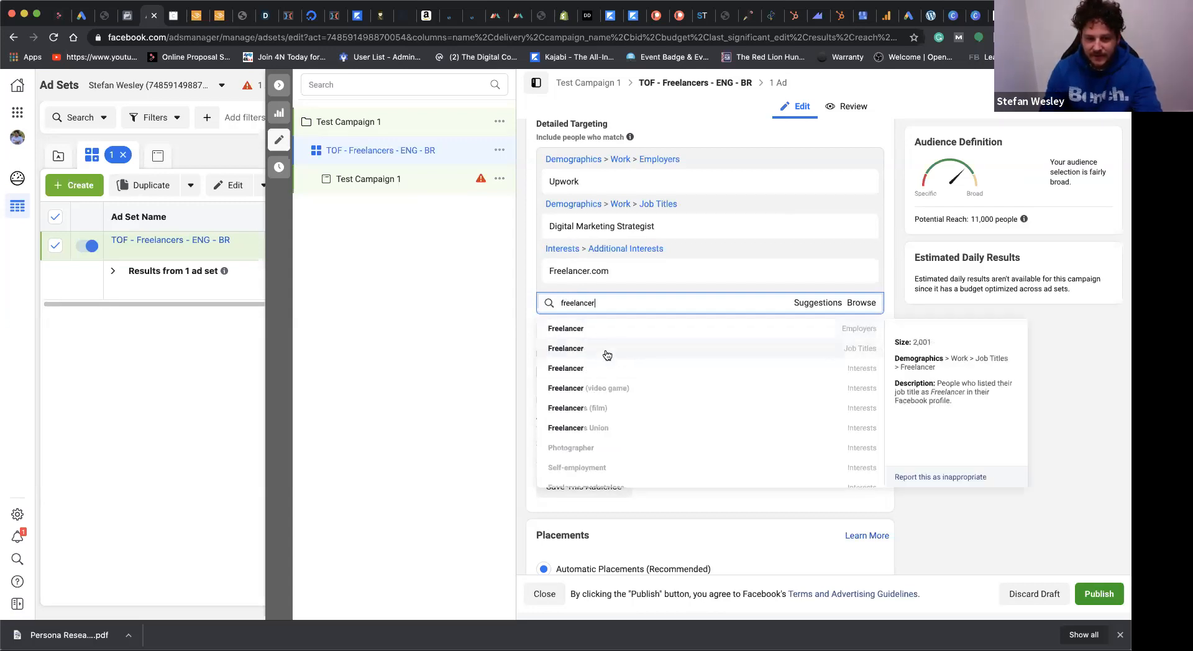
pyautogui.click(607, 354)
pyautogui.write('freelance')
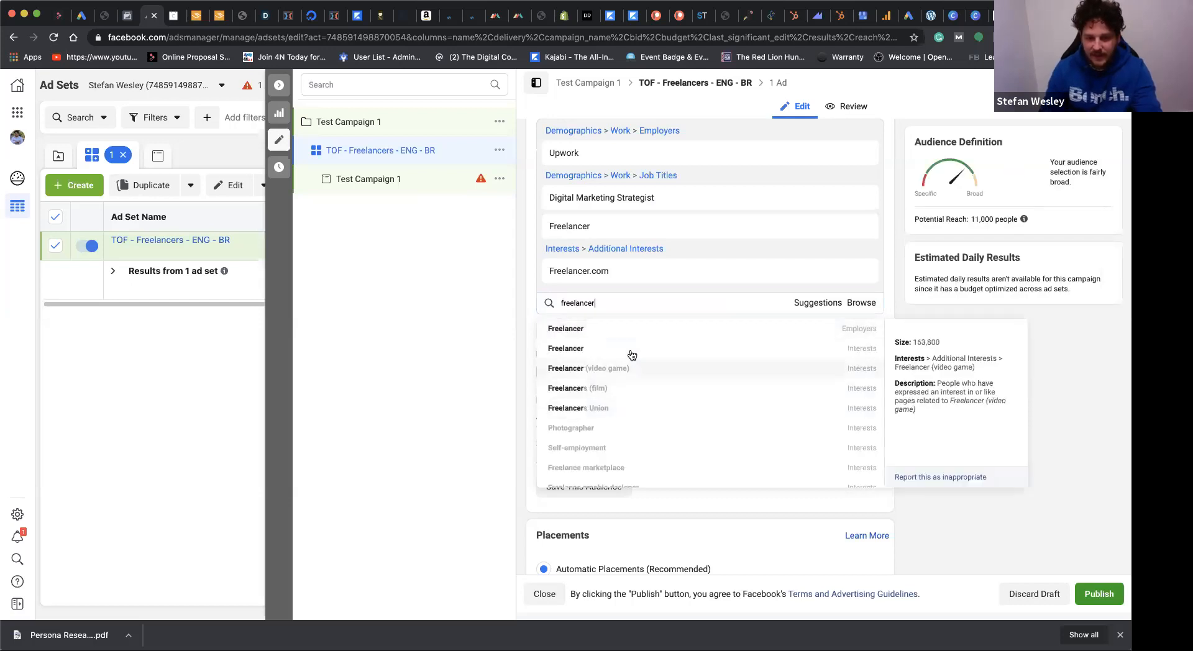
pyautogui.click(638, 355)
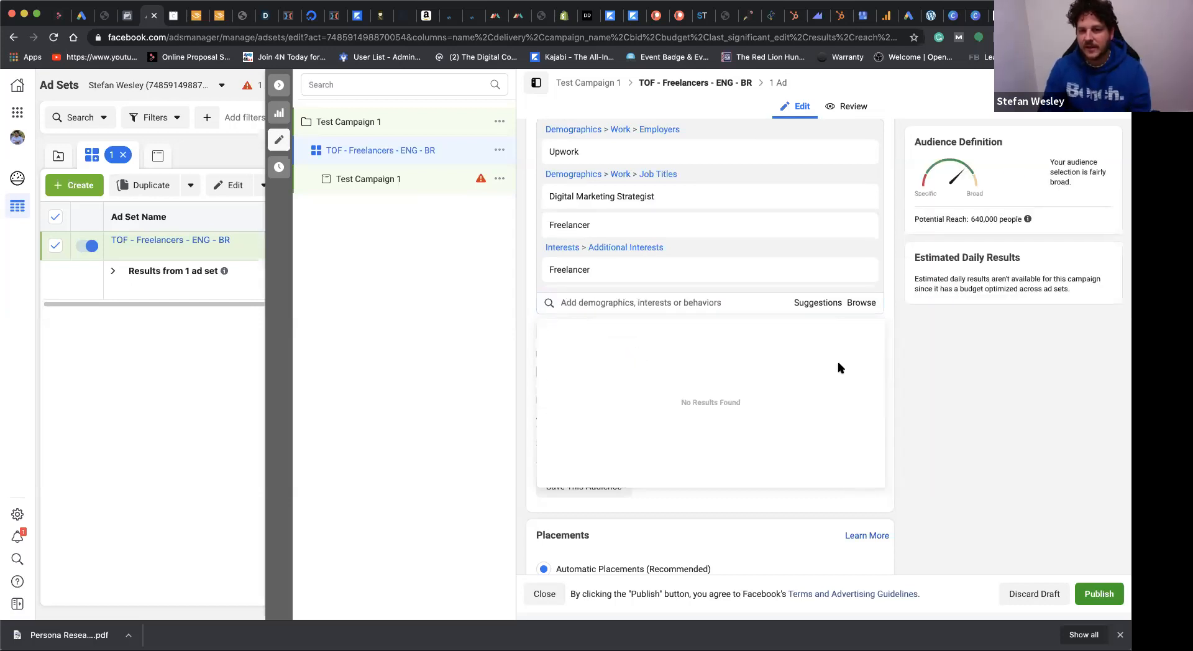
# Step: Review the audience's potential reach together with its location, age range and detailed targeting selections
pyautogui.scroll(2, 909, 326)
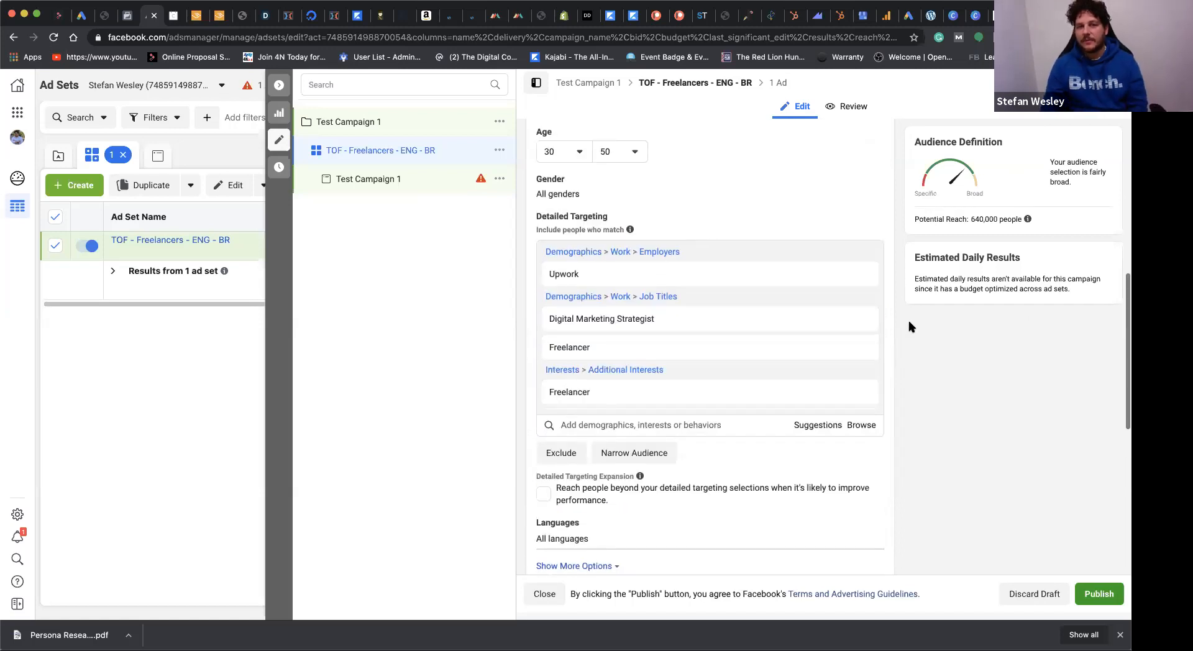
pyautogui.scroll(4, 909, 326)
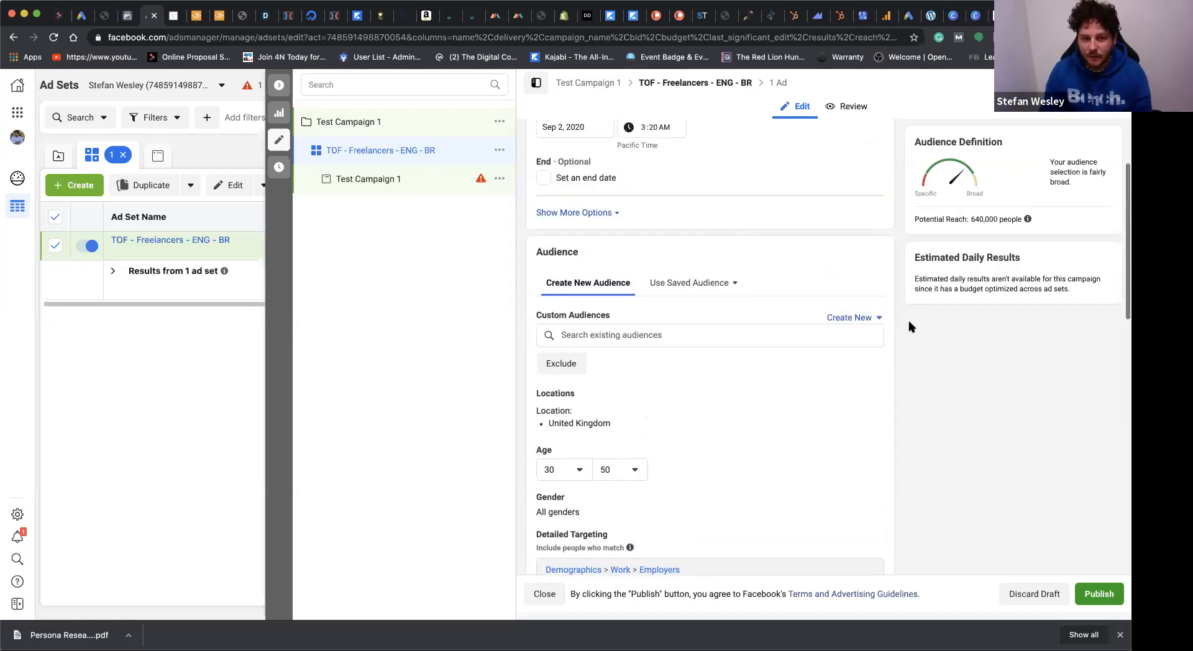
pyautogui.moveTo(971, 218); pyautogui.dragTo(1014, 217)
pyautogui.click(1015, 220)
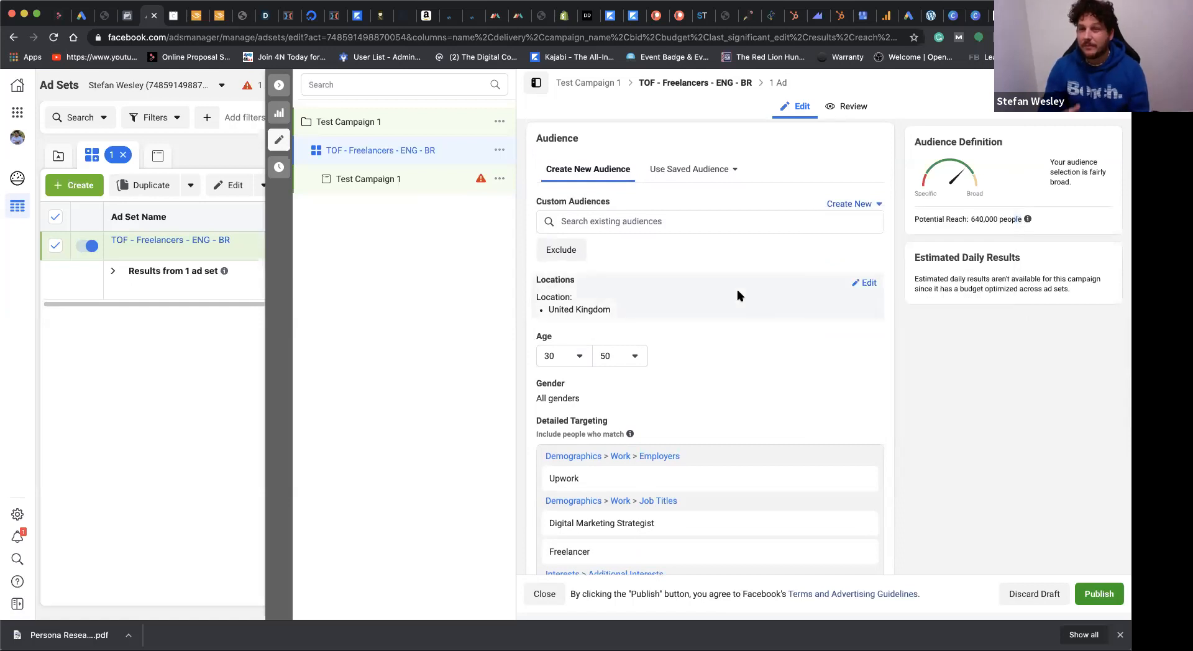
pyautogui.scroll(-3, 909, 326)
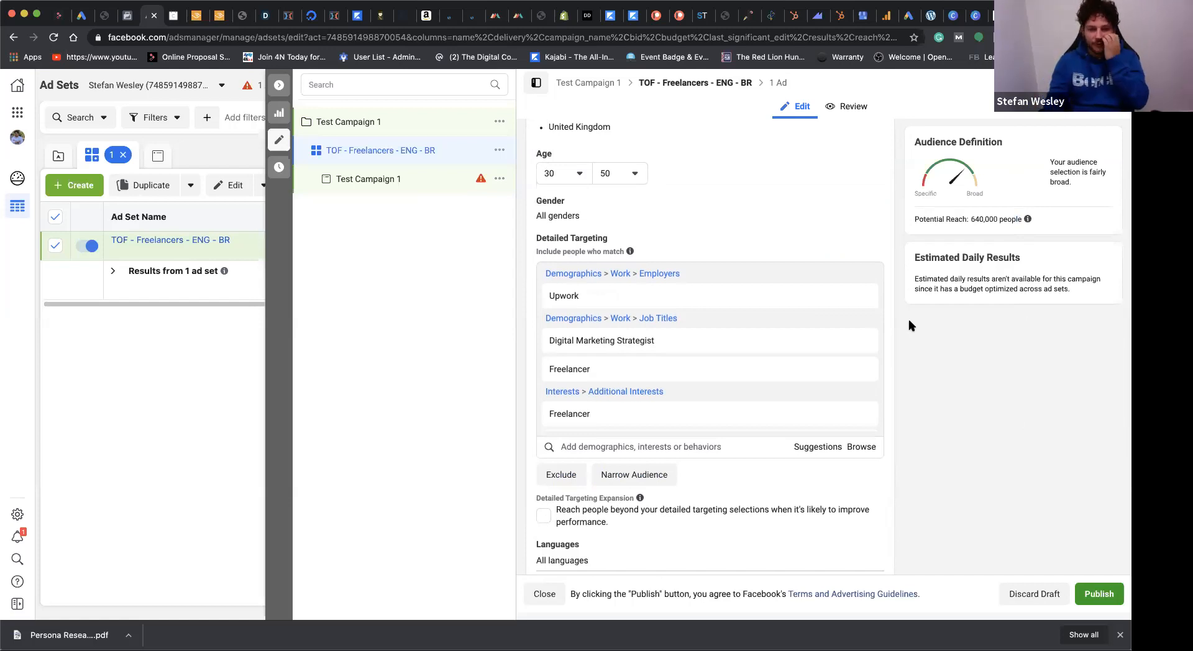
pyautogui.scroll(-1, 692, 372)
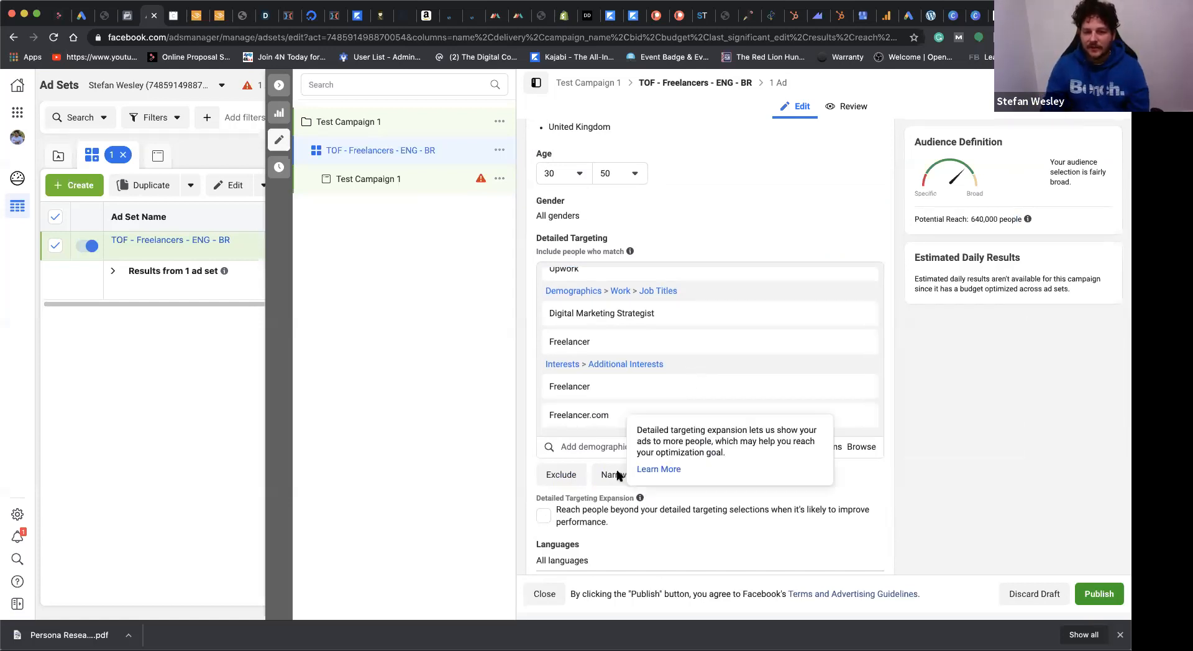
pyautogui.scroll(-1, 902, 199)
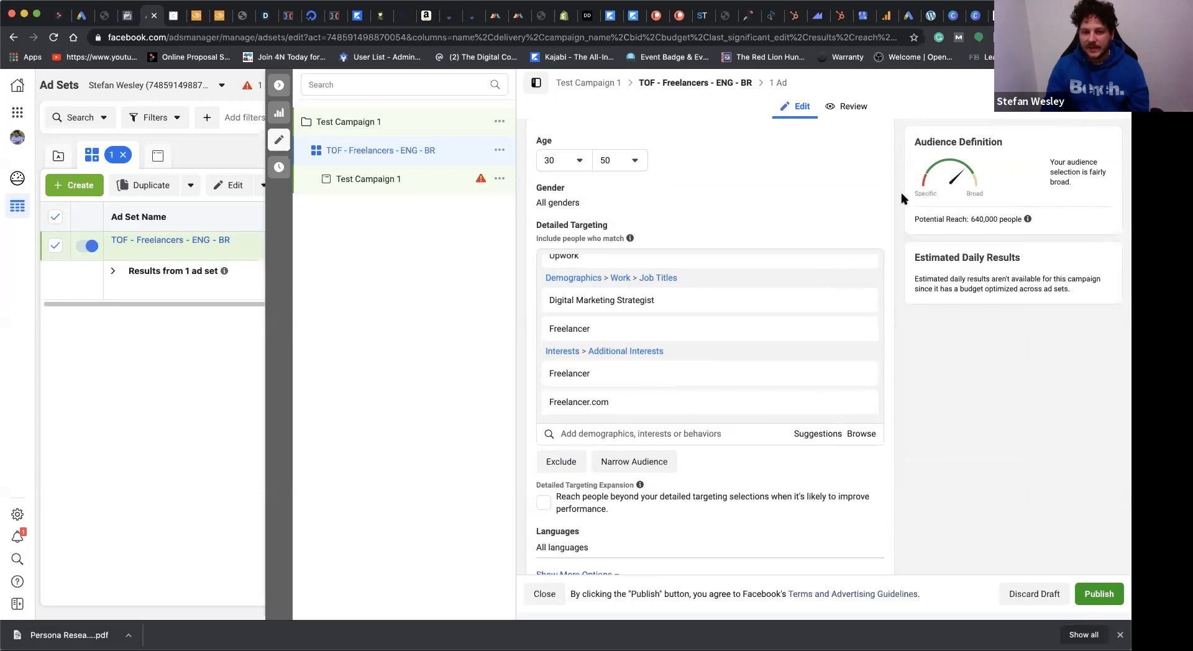
pyautogui.scroll(-3, 788, 389)
pyautogui.scroll(5, 789, 389)
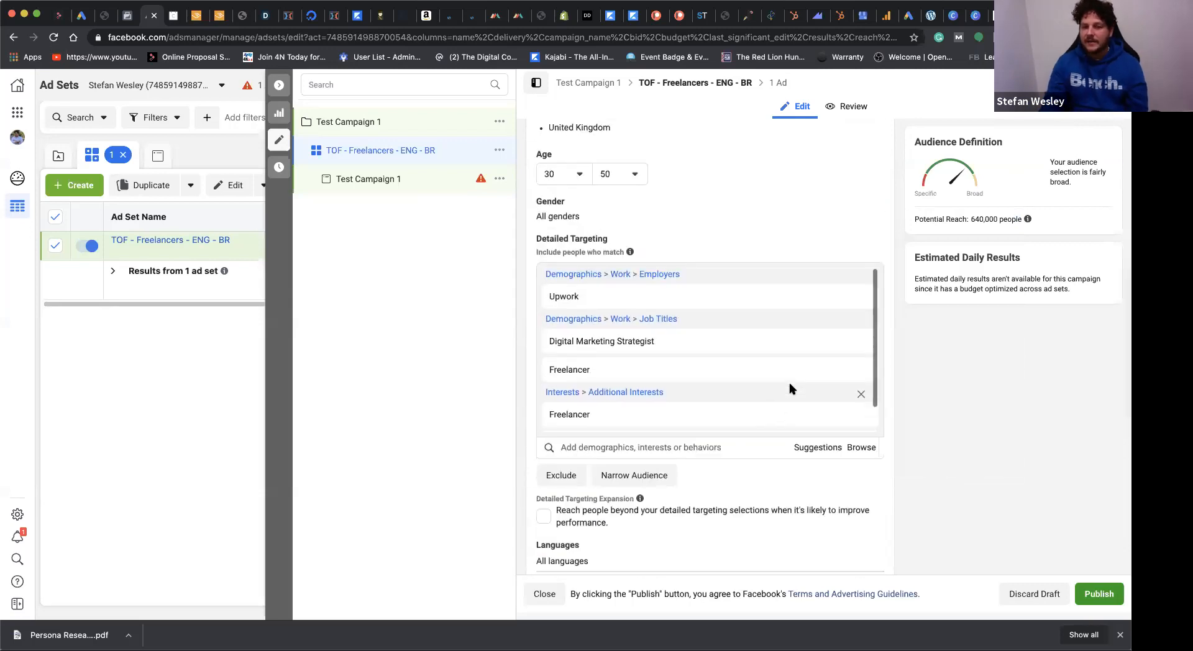
pyautogui.scroll(3, 789, 389)
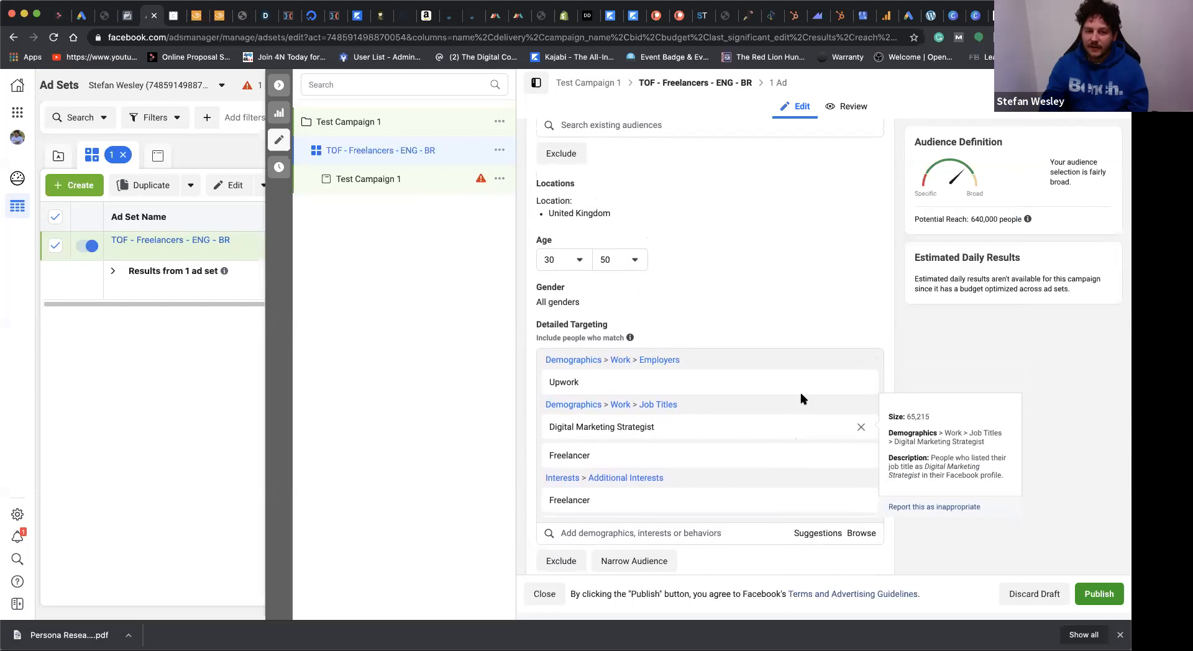
pyautogui.scroll(-3, 800, 348)
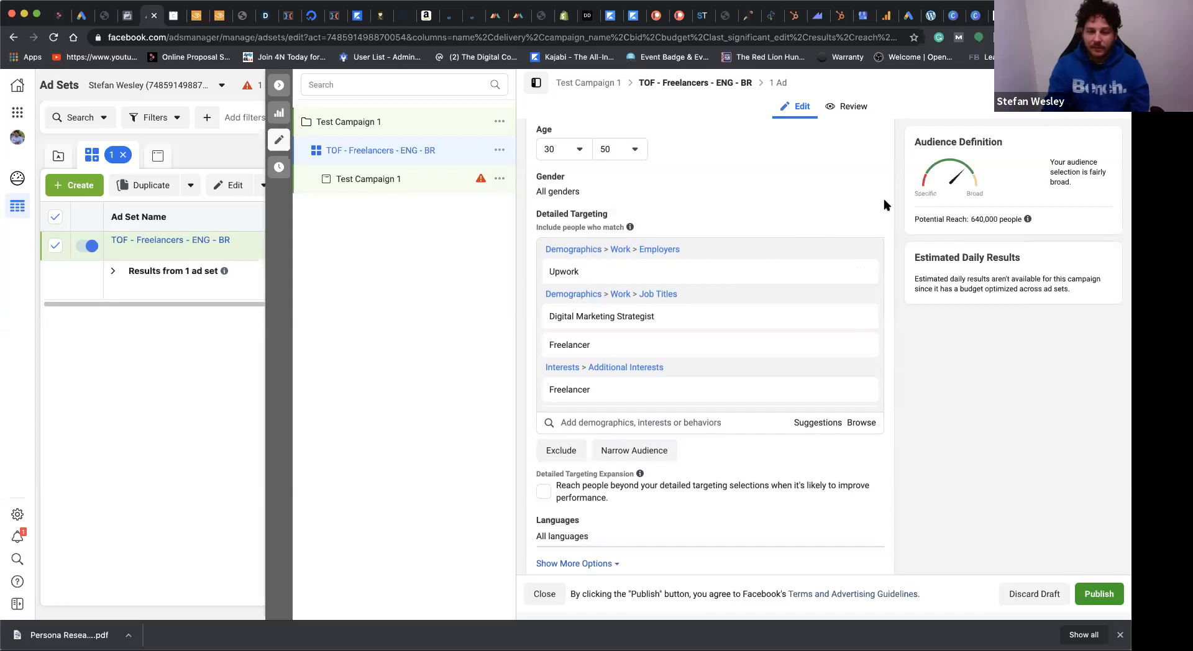
pyautogui.scroll(-2, 832, 205)
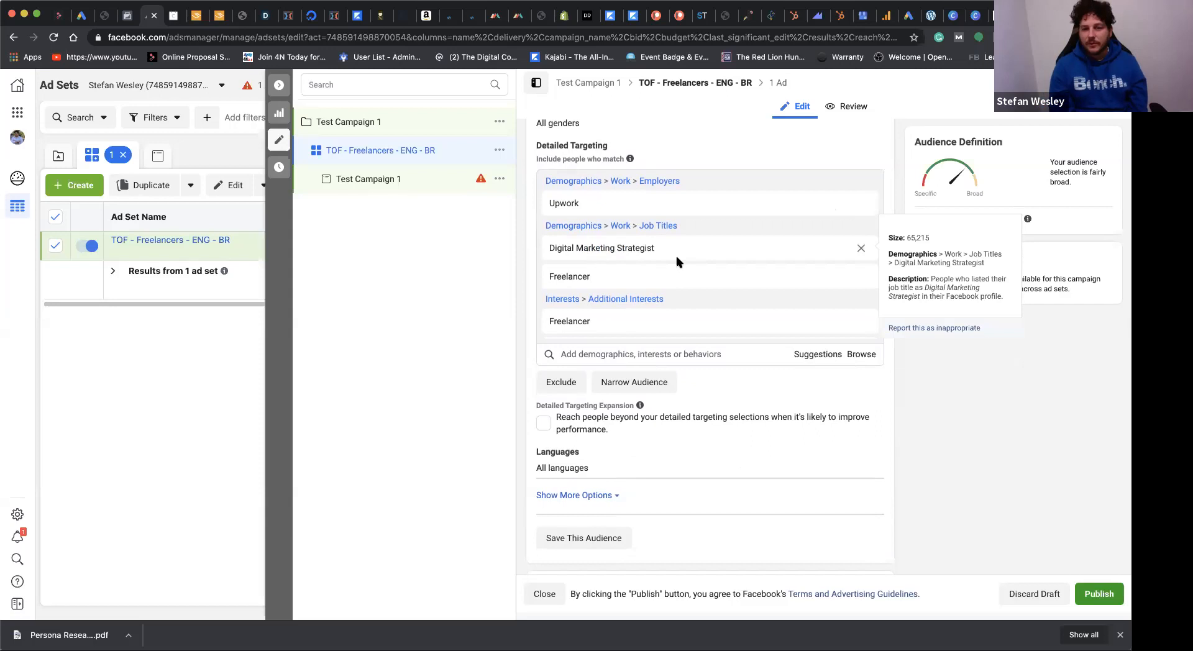
# Step: Restrict the audience's languages to English (All)
pyautogui.scroll(-1, 677, 259)
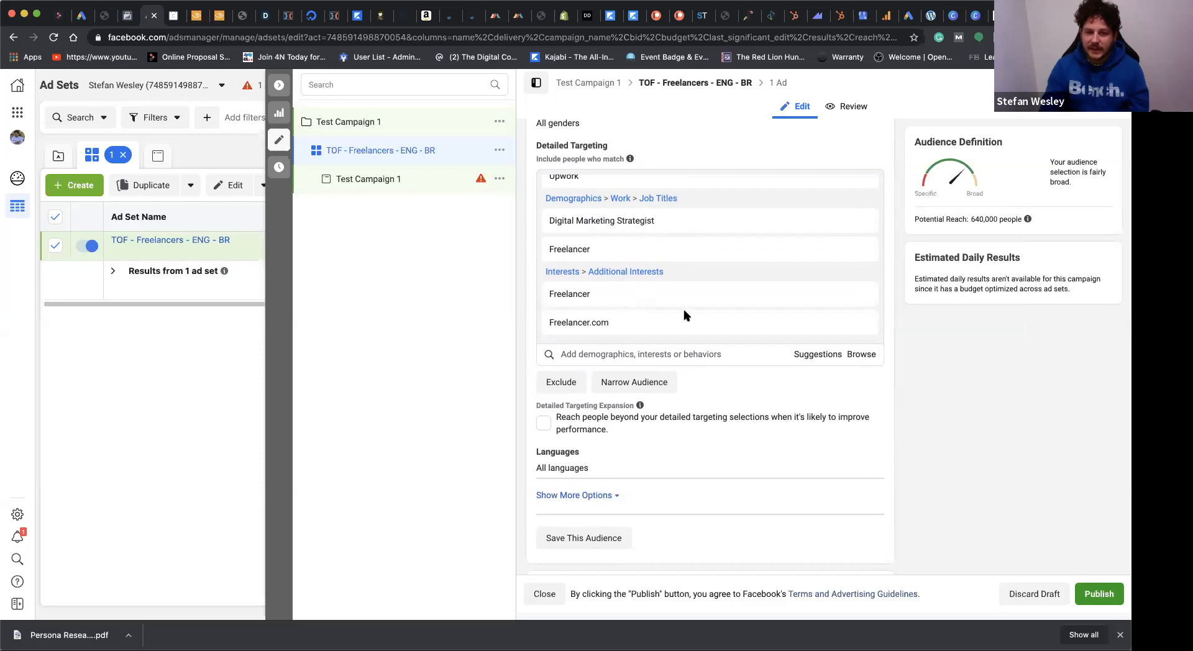
pyautogui.moveTo(684, 228)
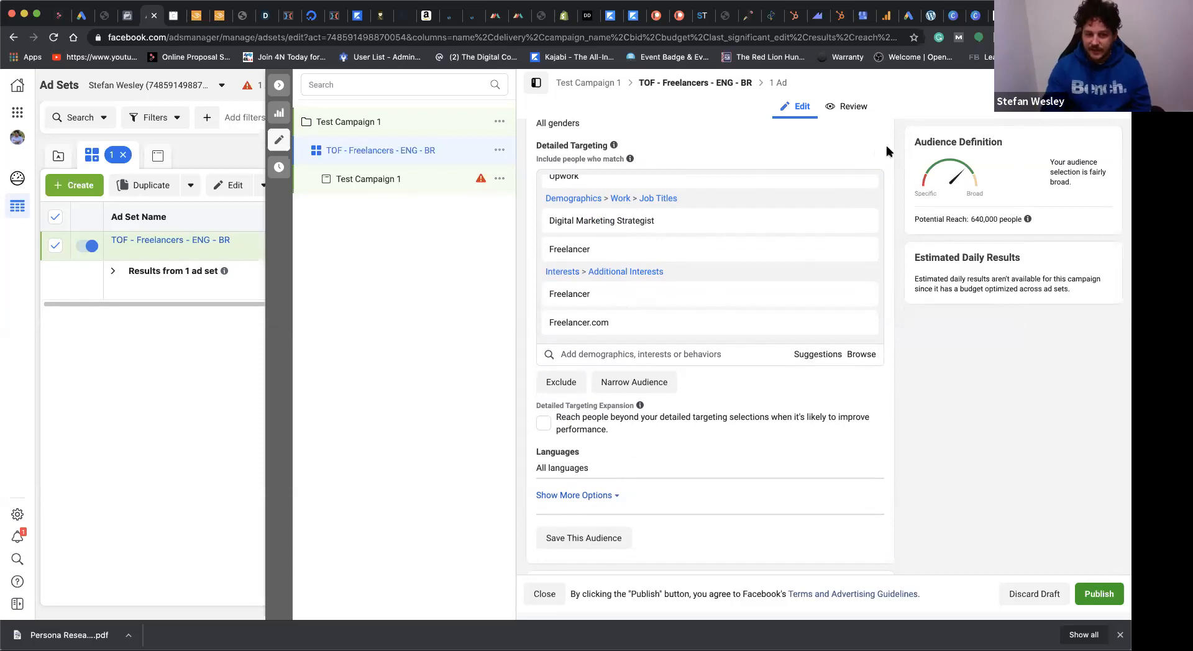
pyautogui.scroll(-1, 679, 422)
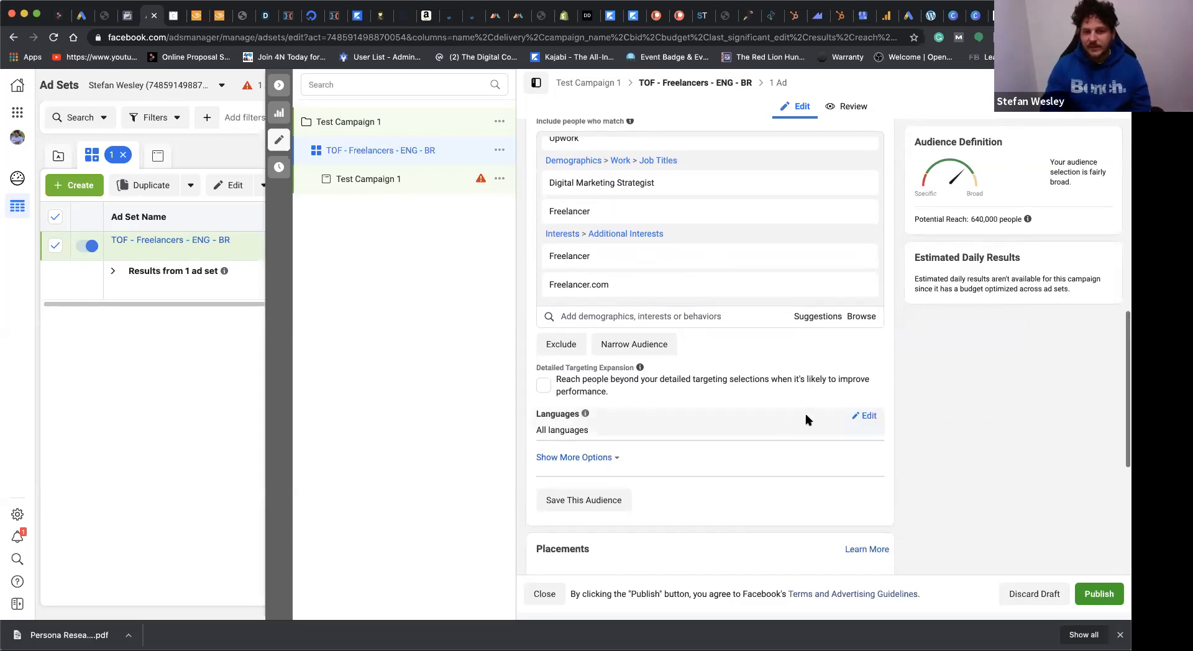
pyautogui.click(865, 416)
pyautogui.click(698, 433)
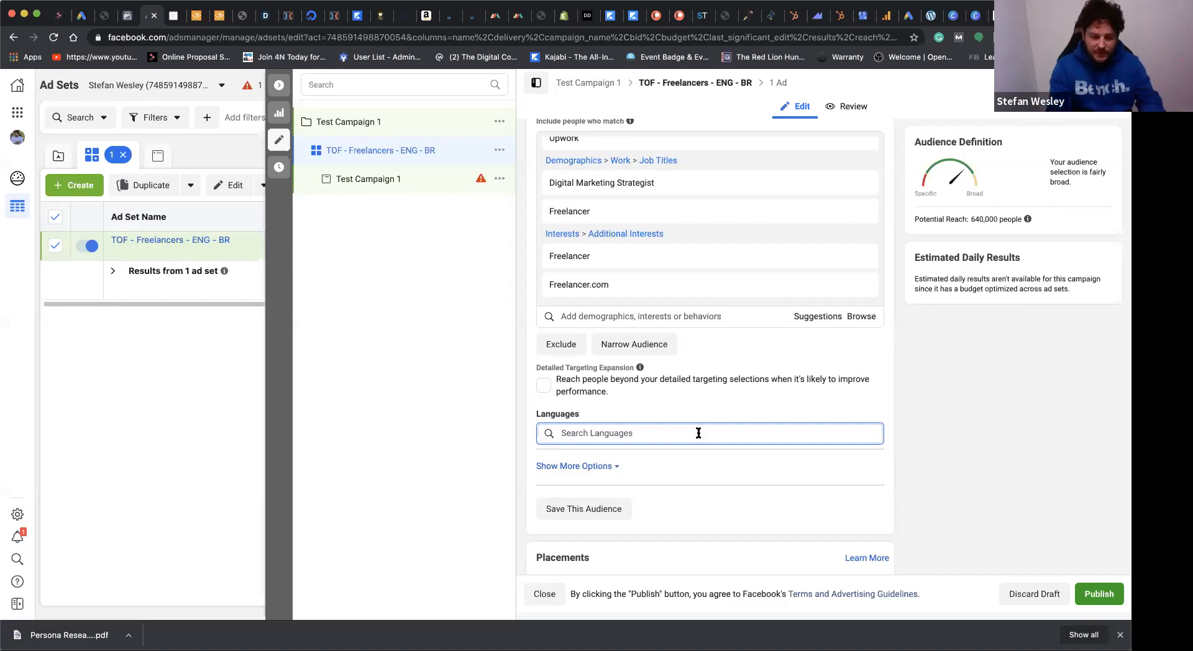
pyautogui.write('engla')
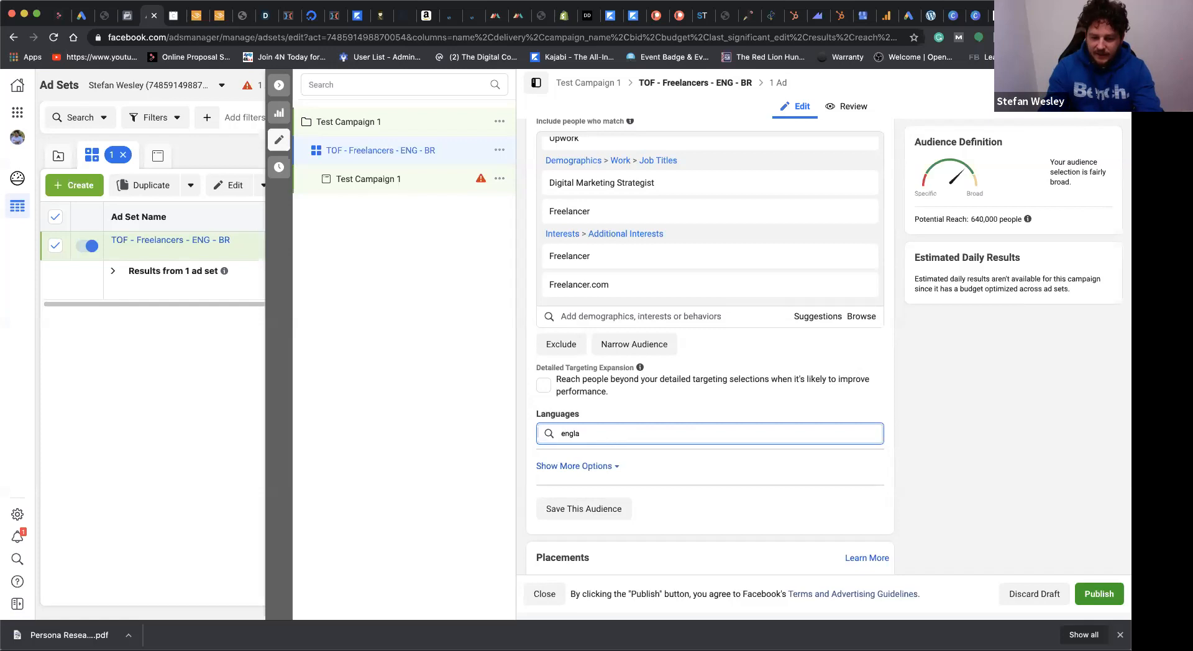
pyautogui.press('BackSpace')
pyautogui.press('BackSpace')
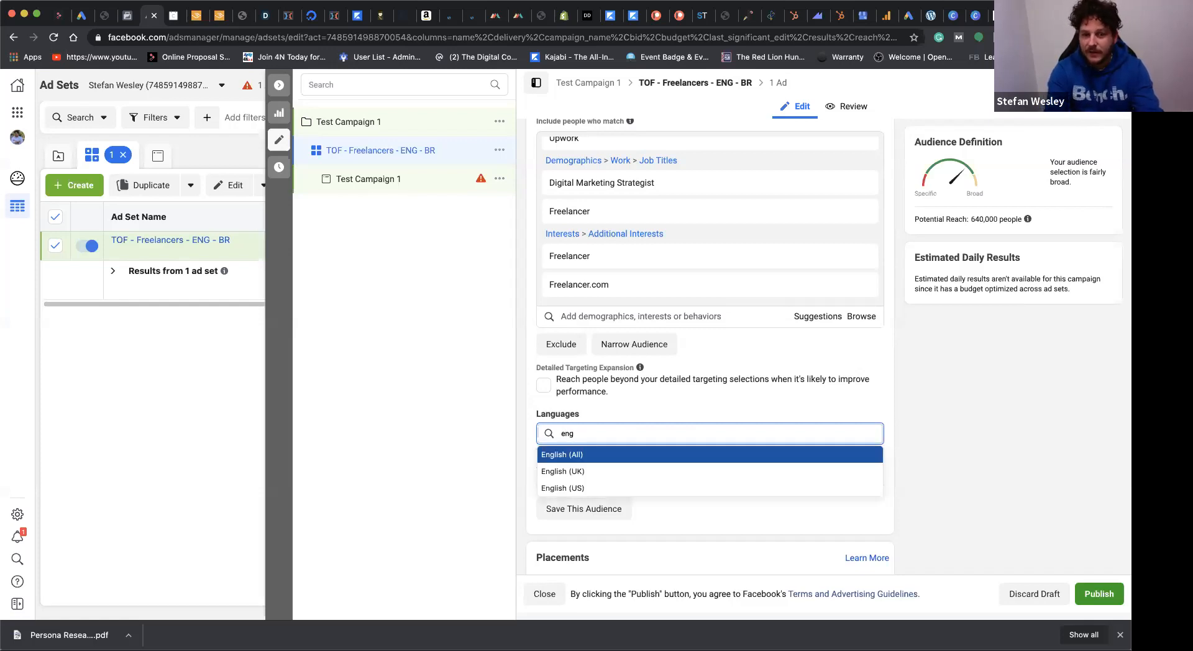
pyautogui.press('Return')
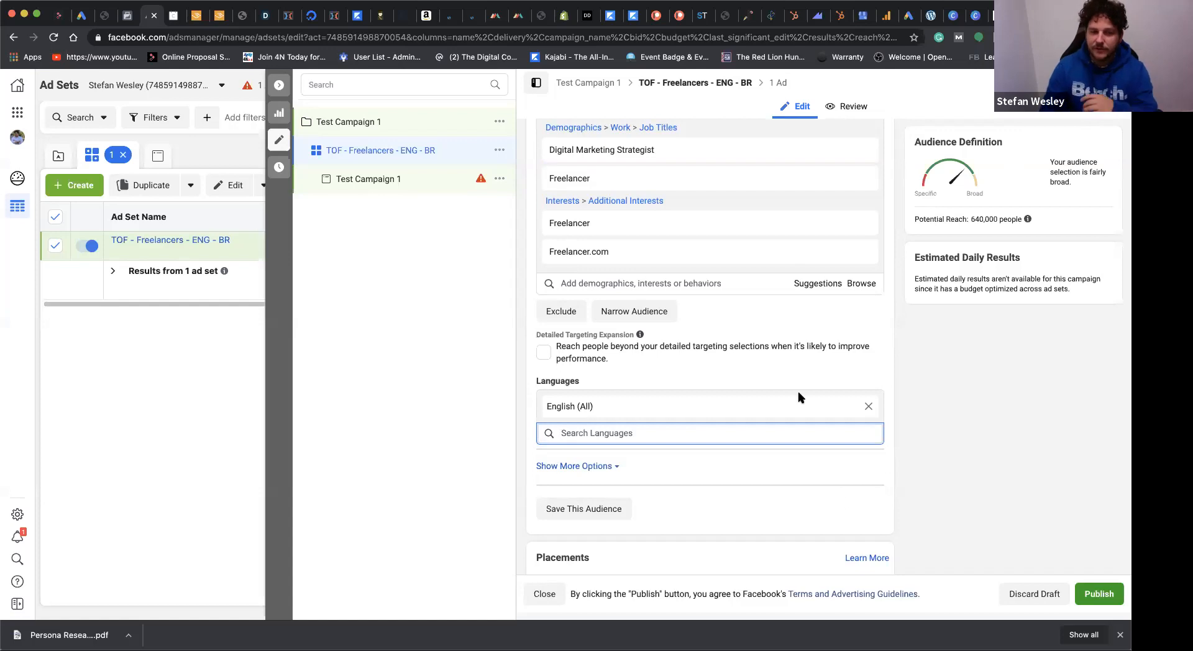
# Step: Save this audience, appending "Freelancer test audience 1" to the prefilled audience name
pyautogui.scroll(-5, 799, 393)
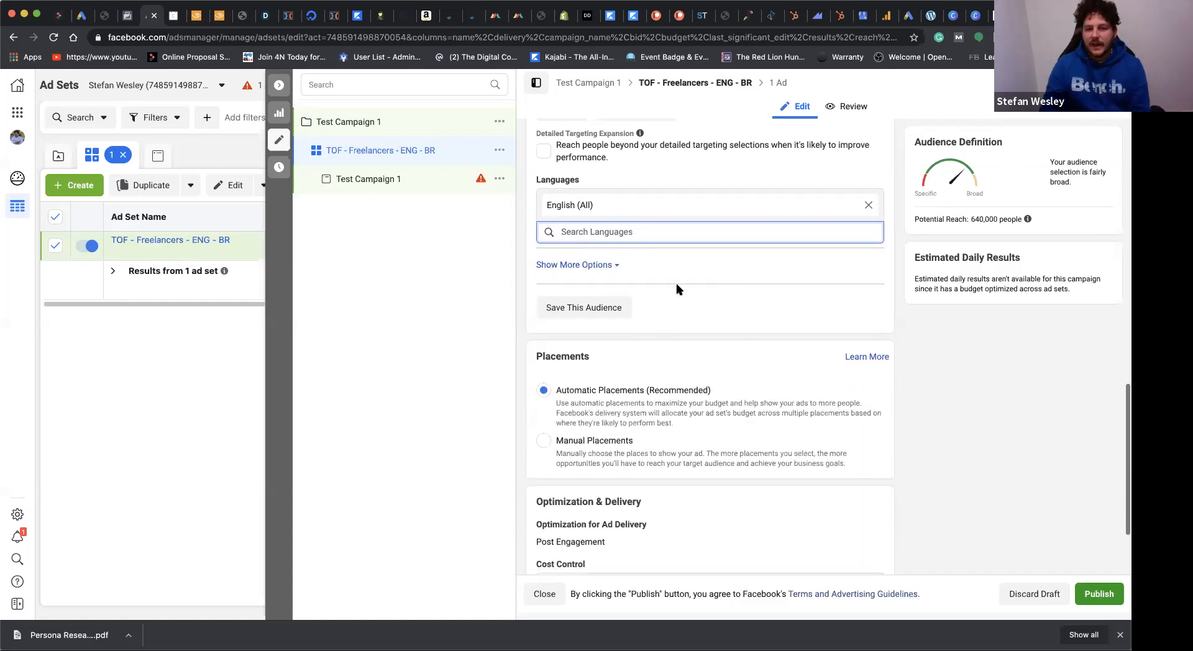
pyautogui.scroll(3, 715, 267)
pyautogui.click(587, 432)
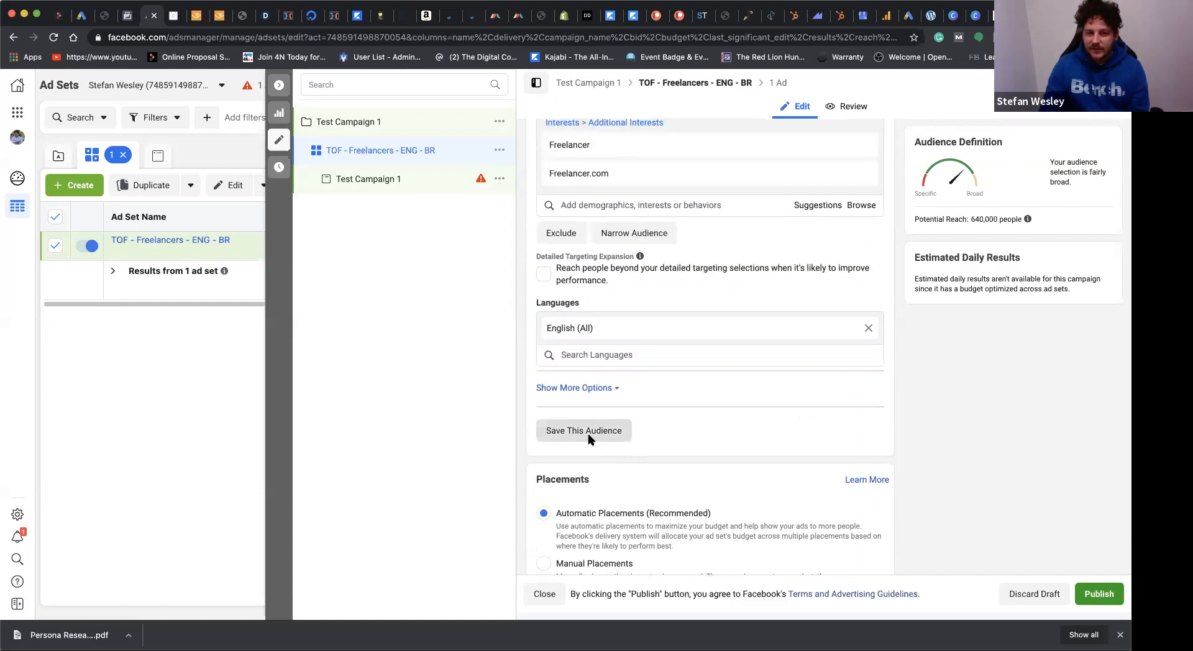
pyautogui.click(561, 242)
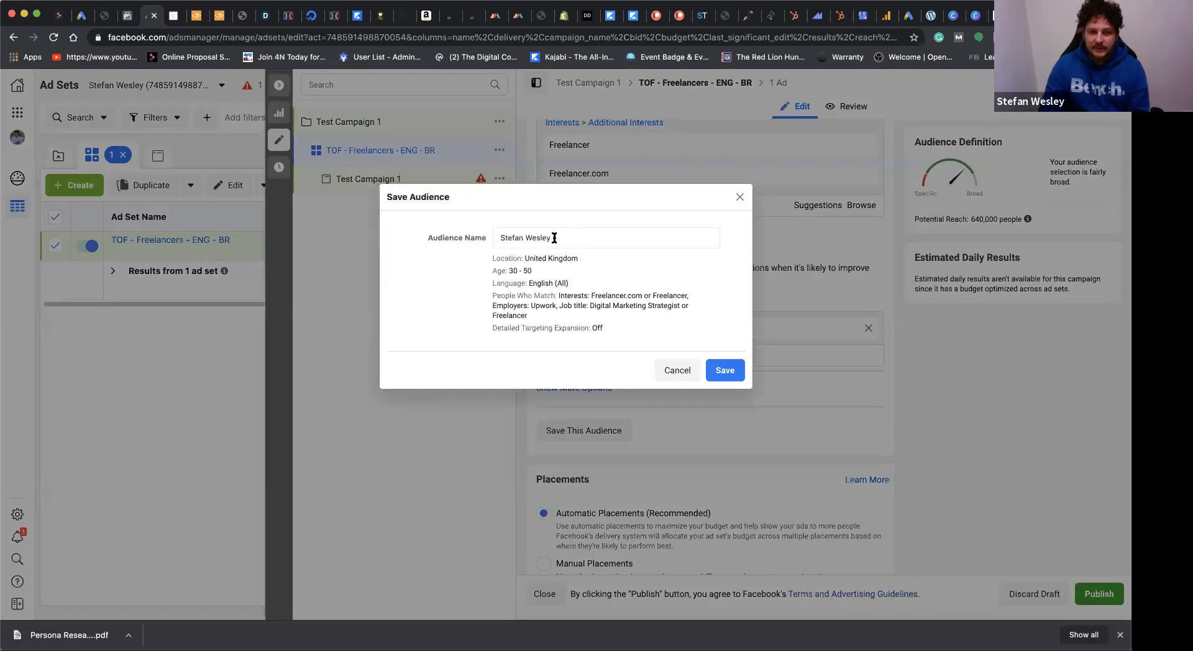
pyautogui.write('Fre')
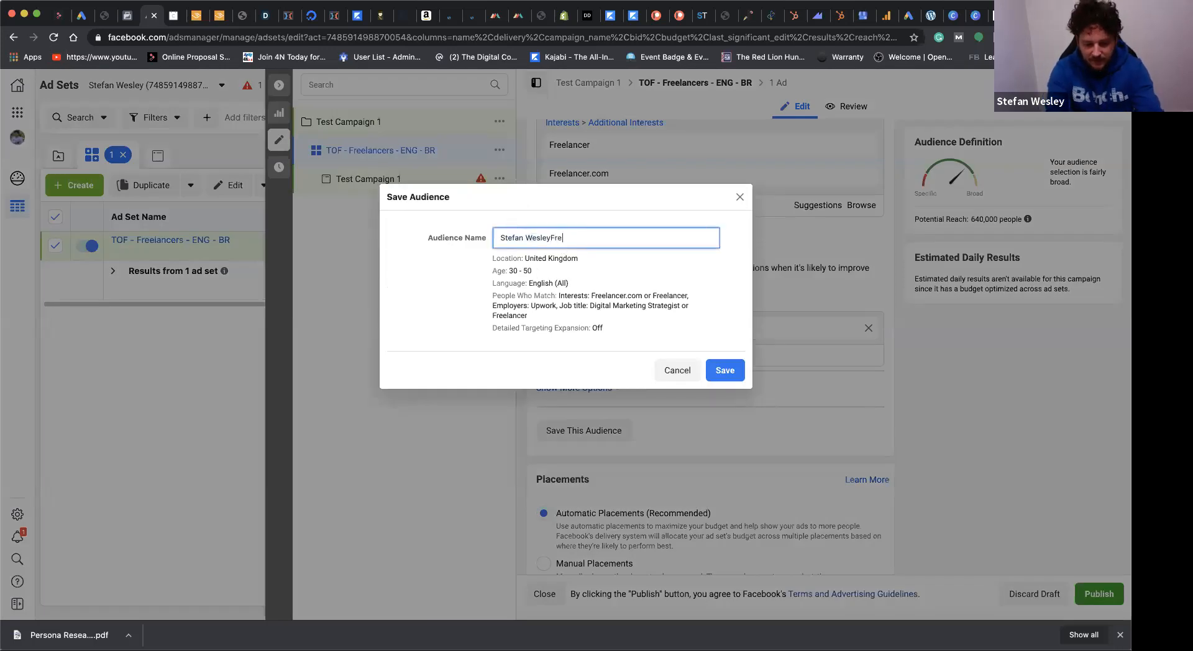
pyautogui.write('elancer test a')
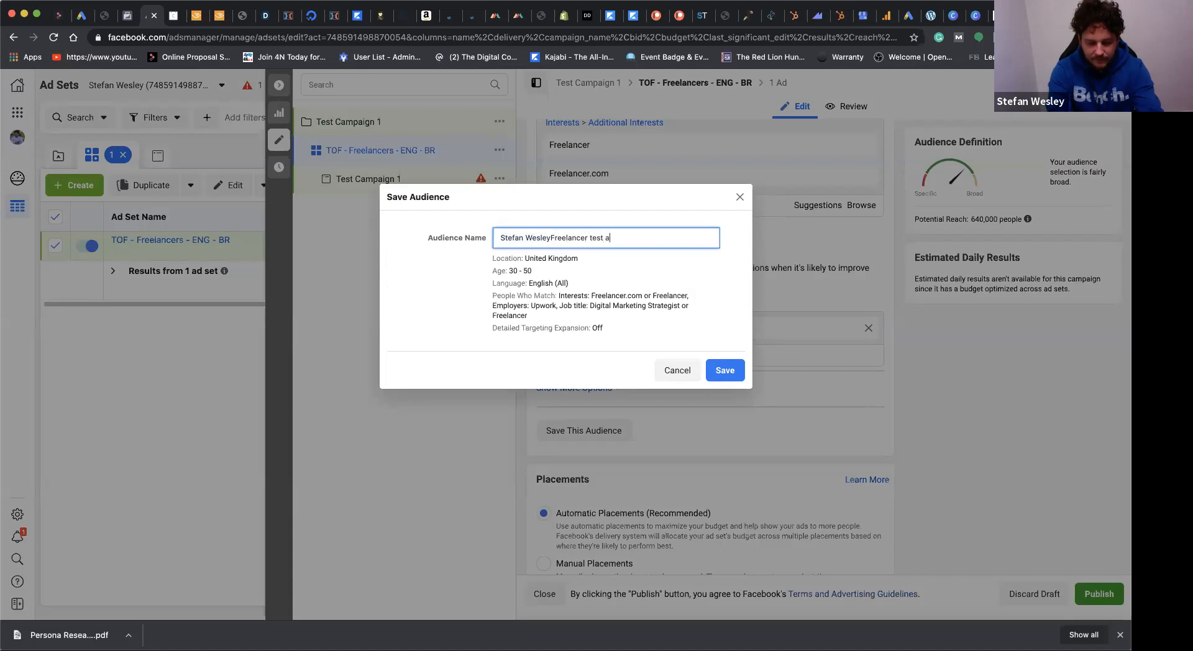
pyautogui.write('udience 1')
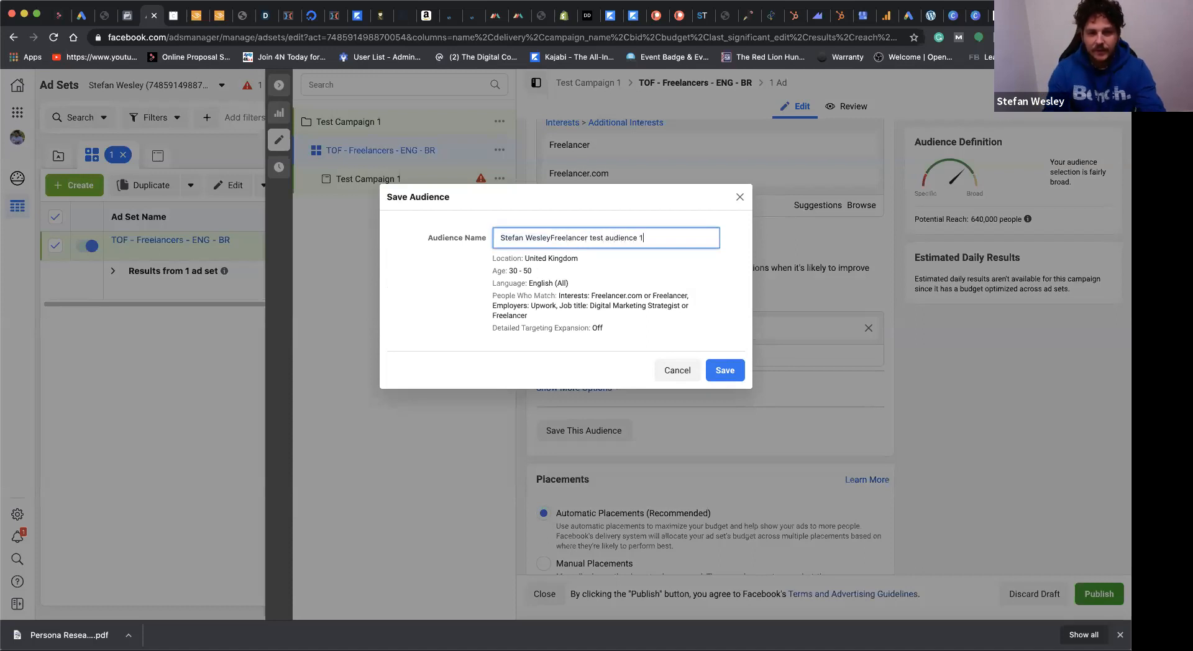
pyautogui.click(737, 372)
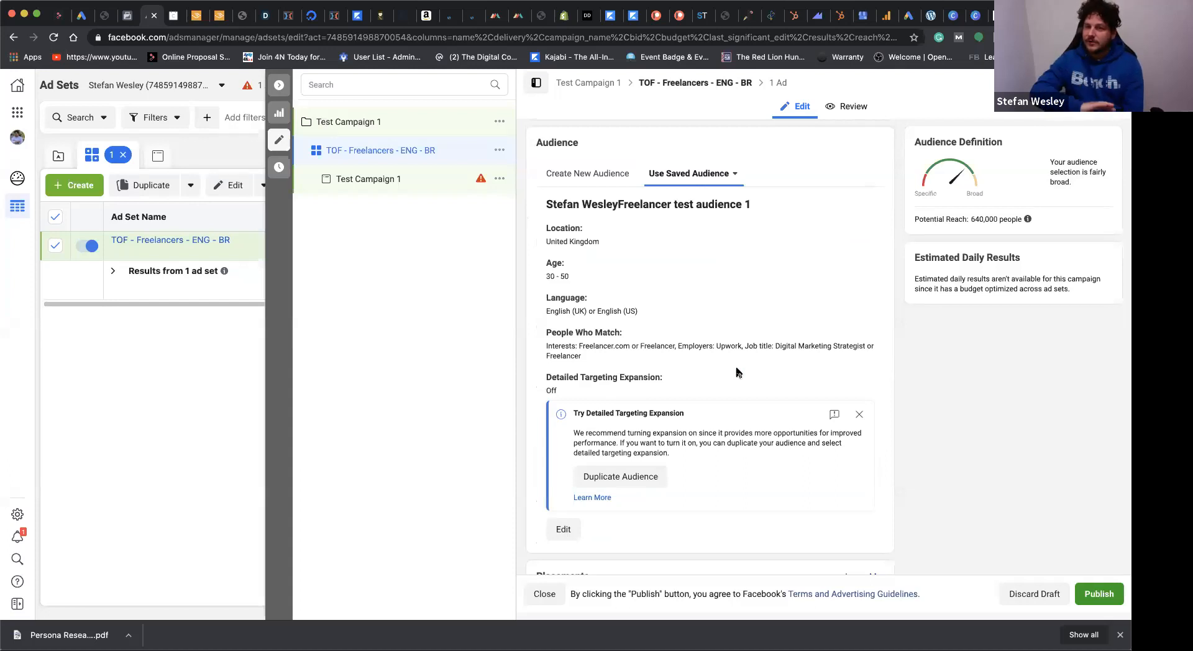
# Step: Switch the ad set to manual placements and deselect the Instagram platform
pyautogui.scroll(-5, 738, 372)
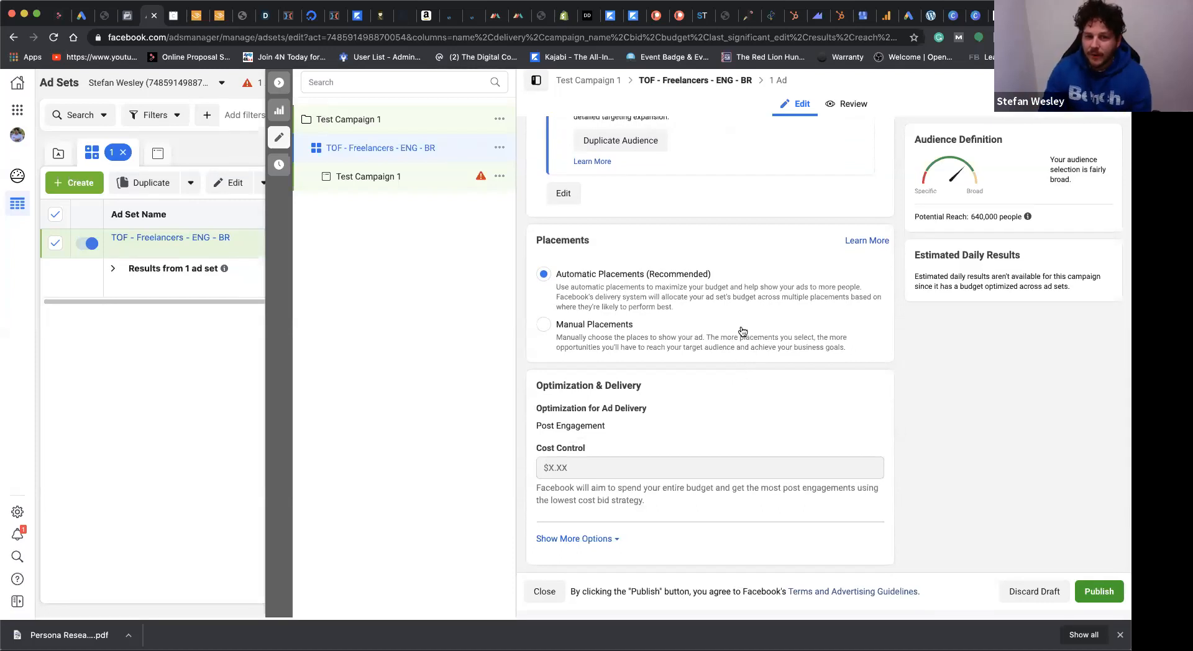
pyautogui.click(545, 328)
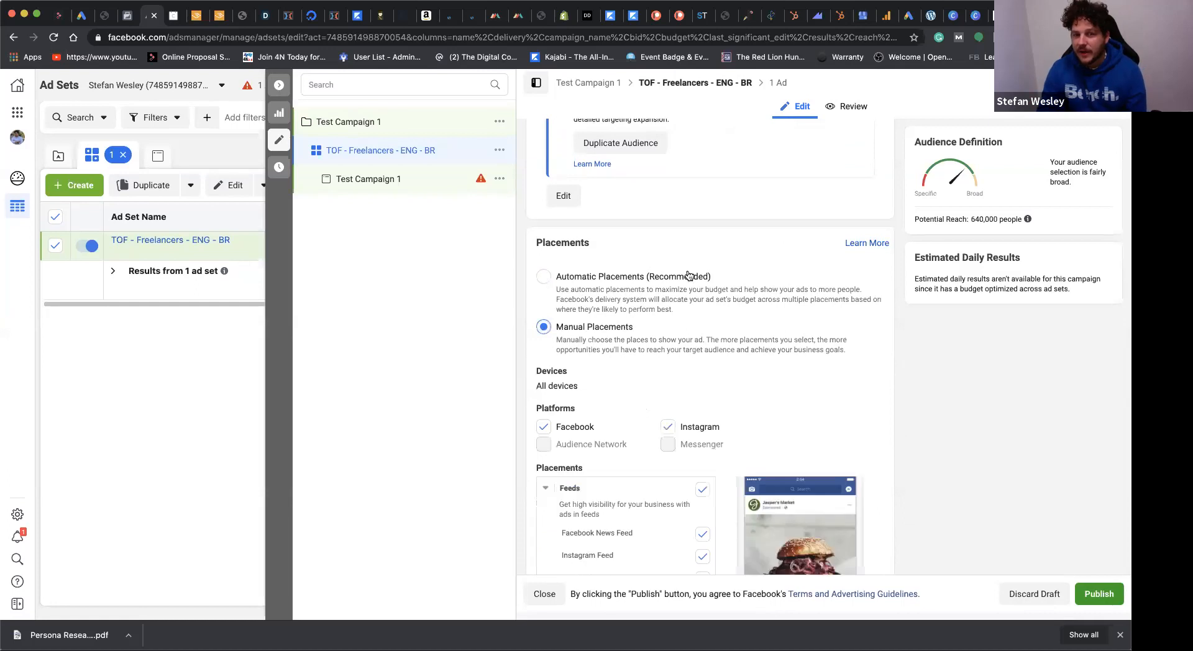
pyautogui.scroll(-5, 862, 268)
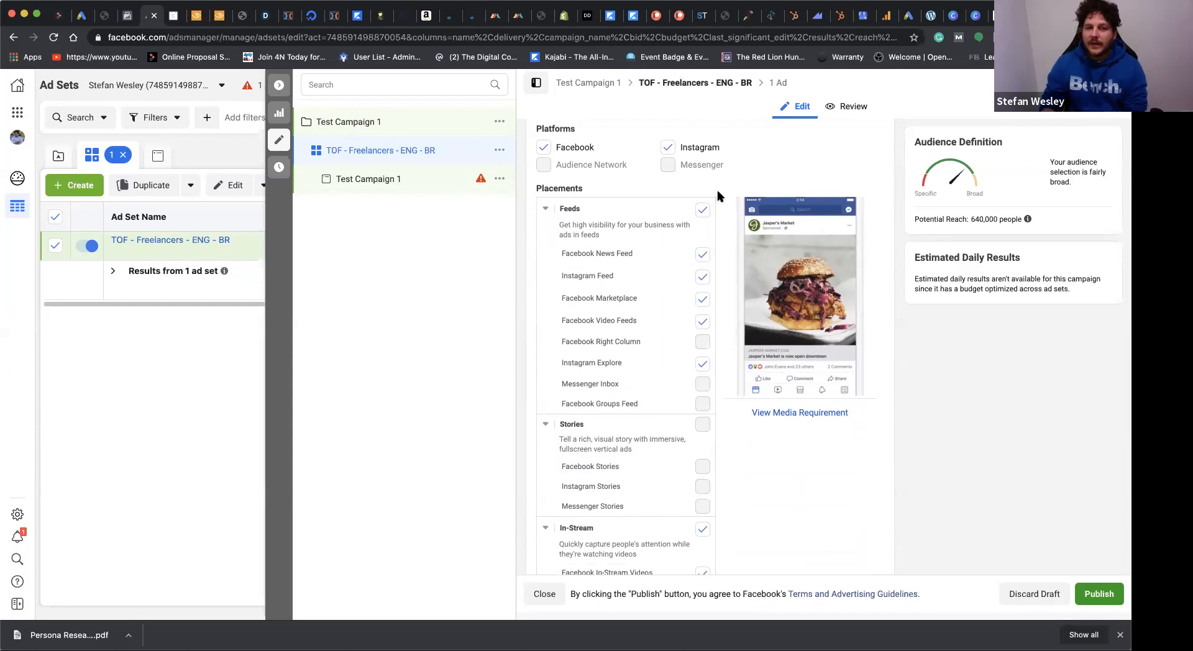
pyautogui.click(668, 149)
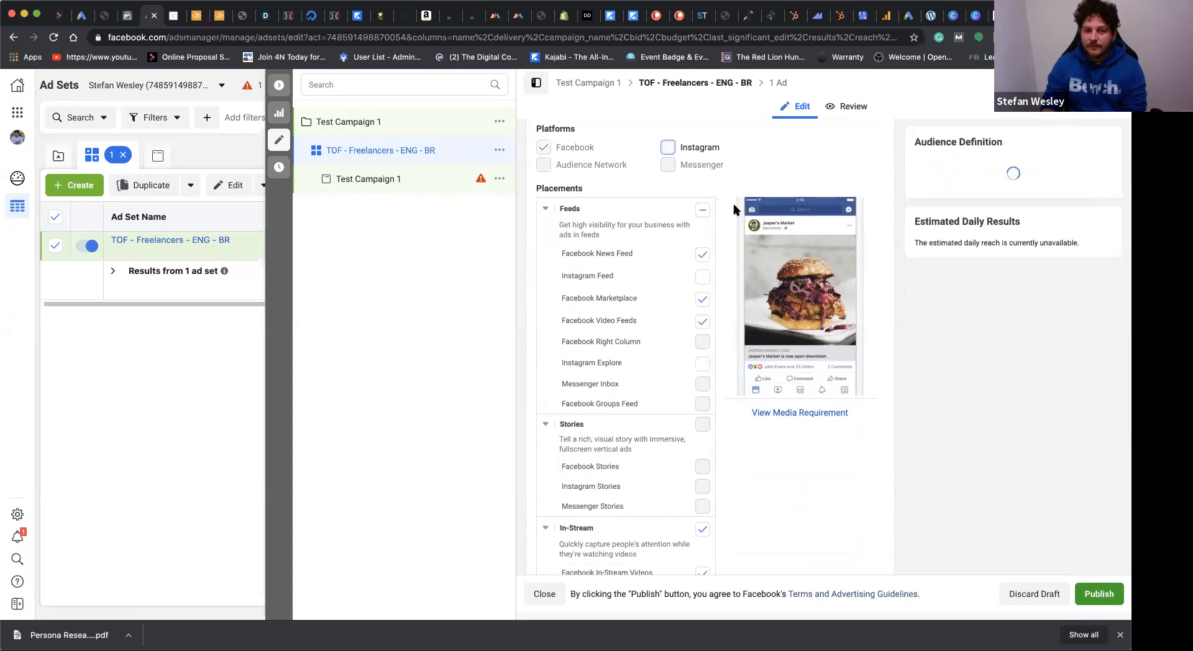
# Step: Exclude Facebook Marketplace and Facebook Video Feeds from the feed placements
pyautogui.scroll(-2, 692, 286)
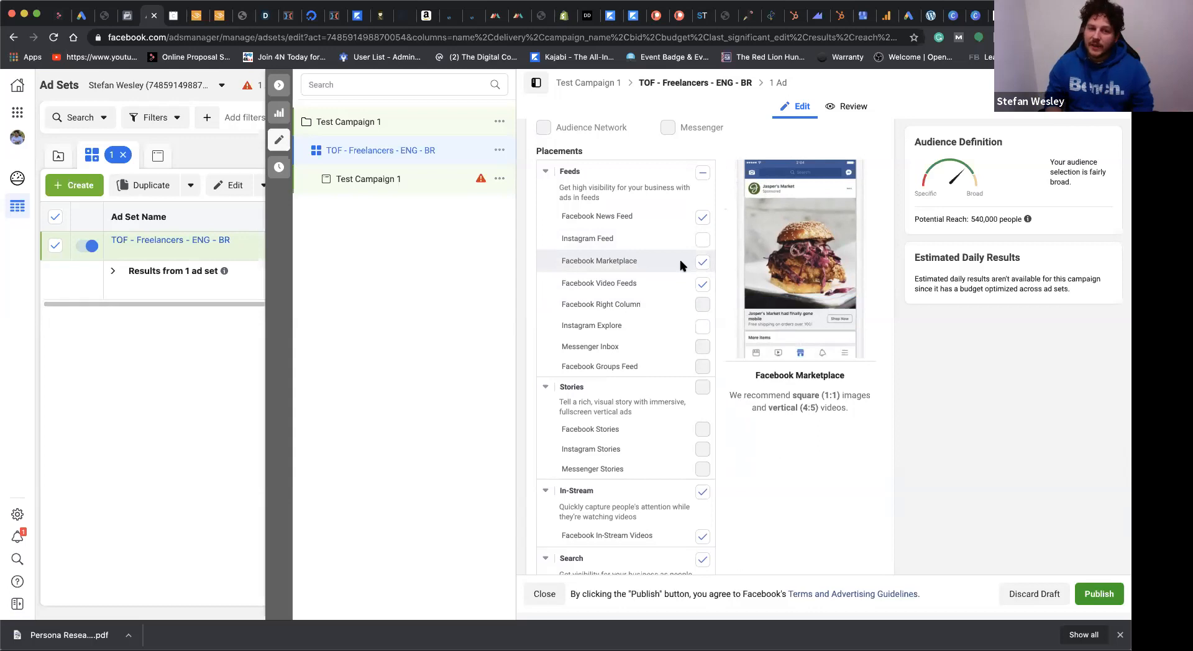
pyautogui.click(701, 262)
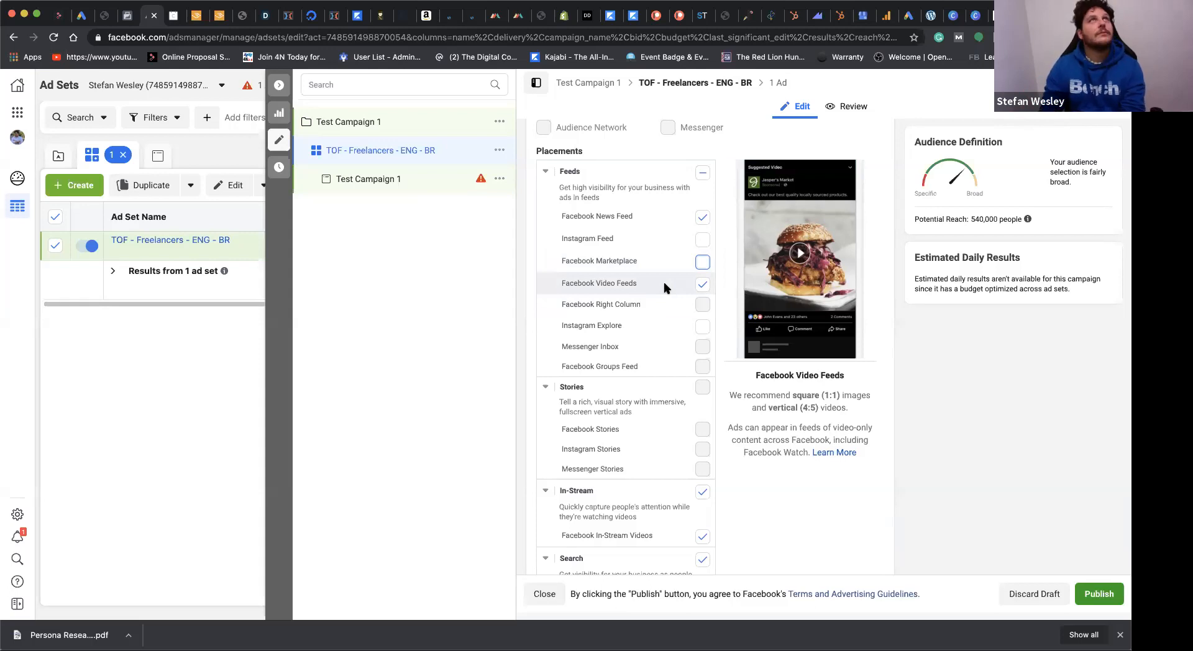
pyautogui.scroll(-2, 663, 287)
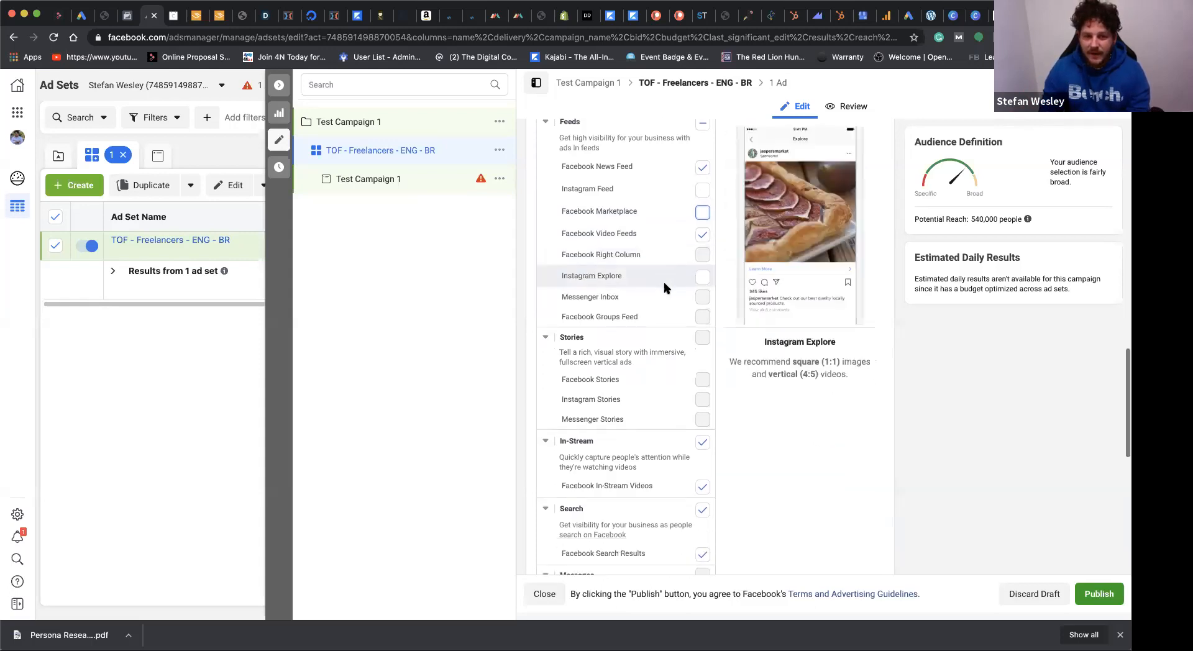
pyautogui.click(702, 236)
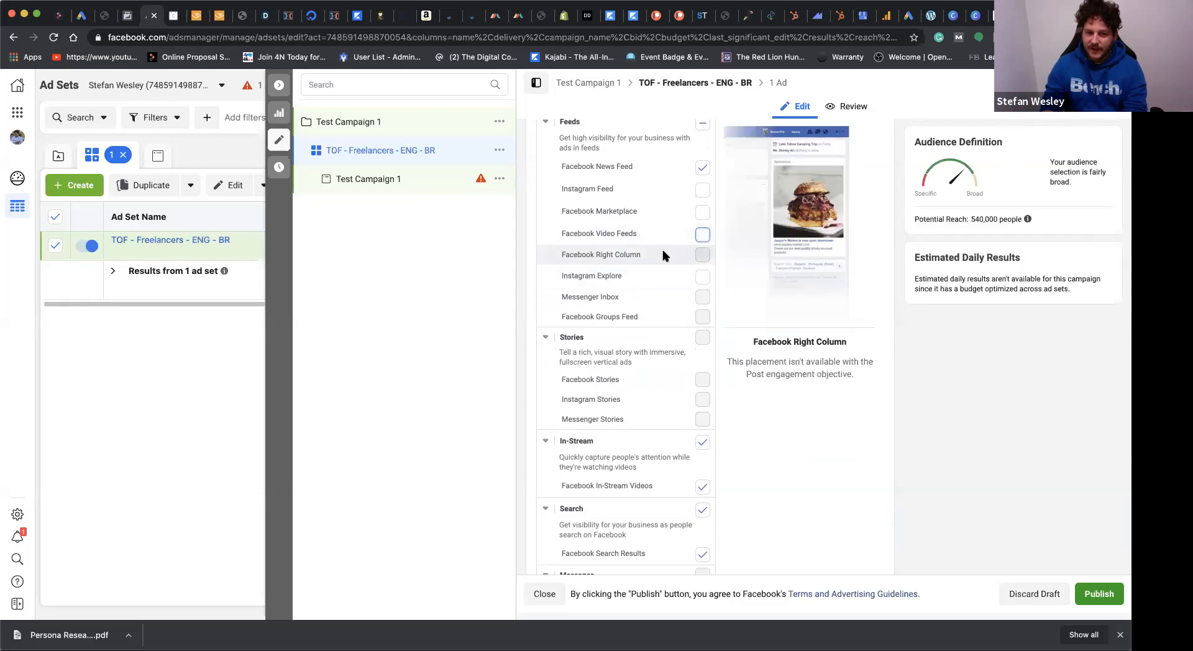
# Step: Exclude the In-Stream, Search and In-Article placement groups from the ad set
pyautogui.scroll(-4, 663, 255)
pyautogui.scroll(-1, 646, 246)
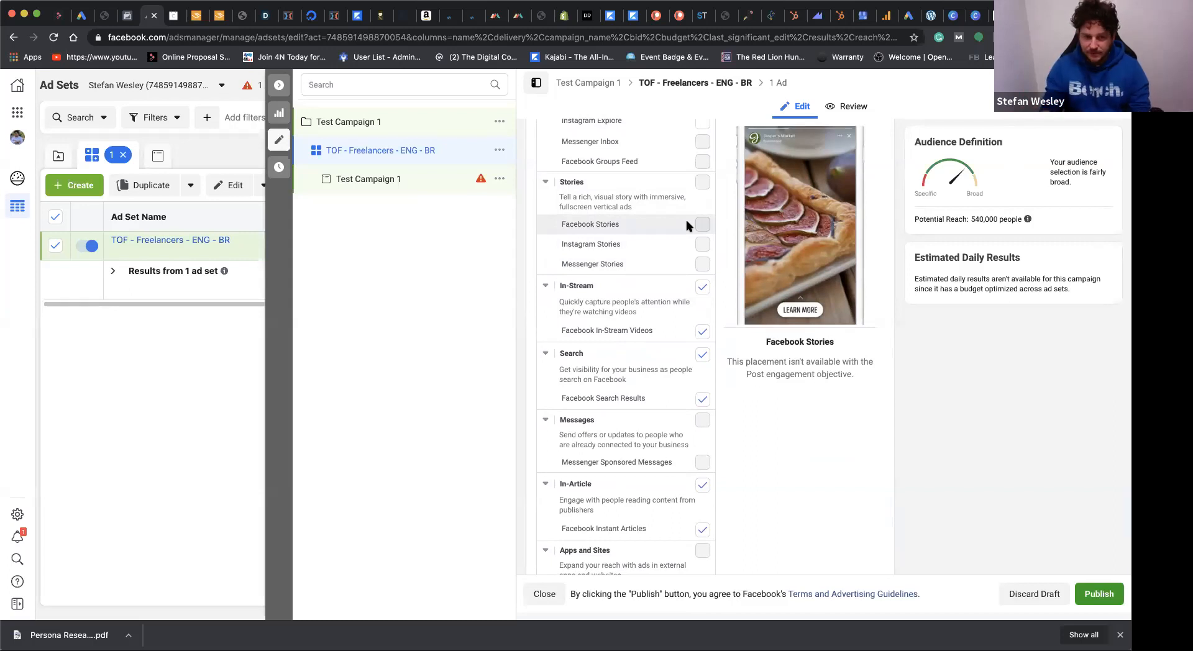
pyautogui.scroll(-2, 687, 225)
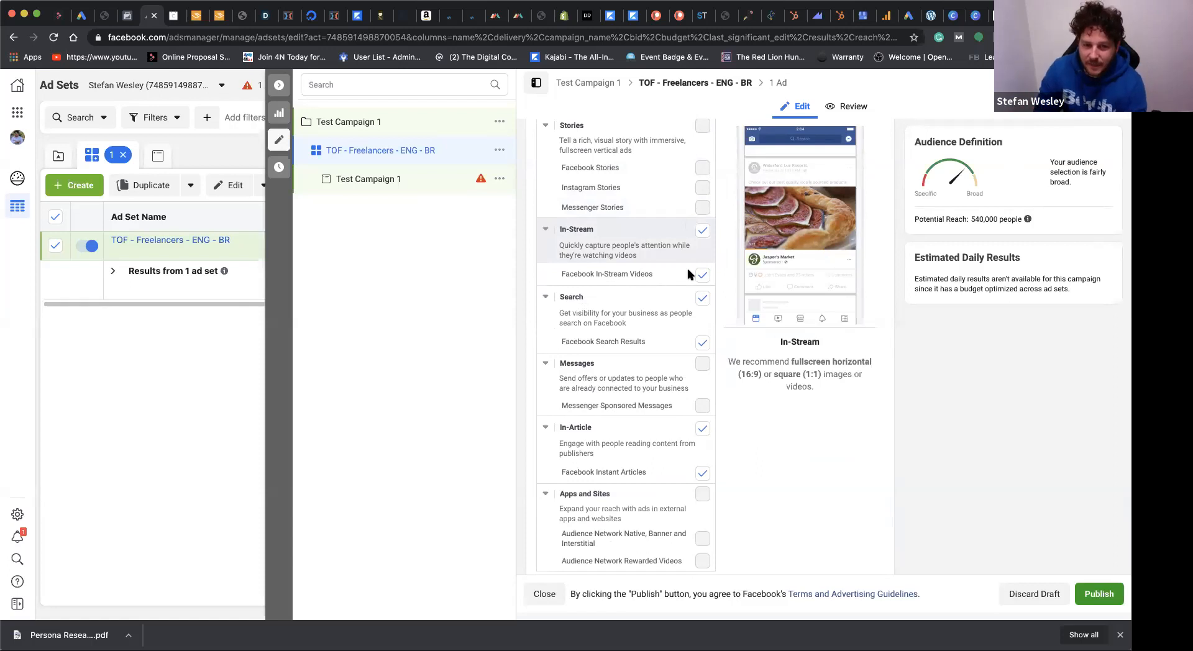
pyautogui.click(703, 231)
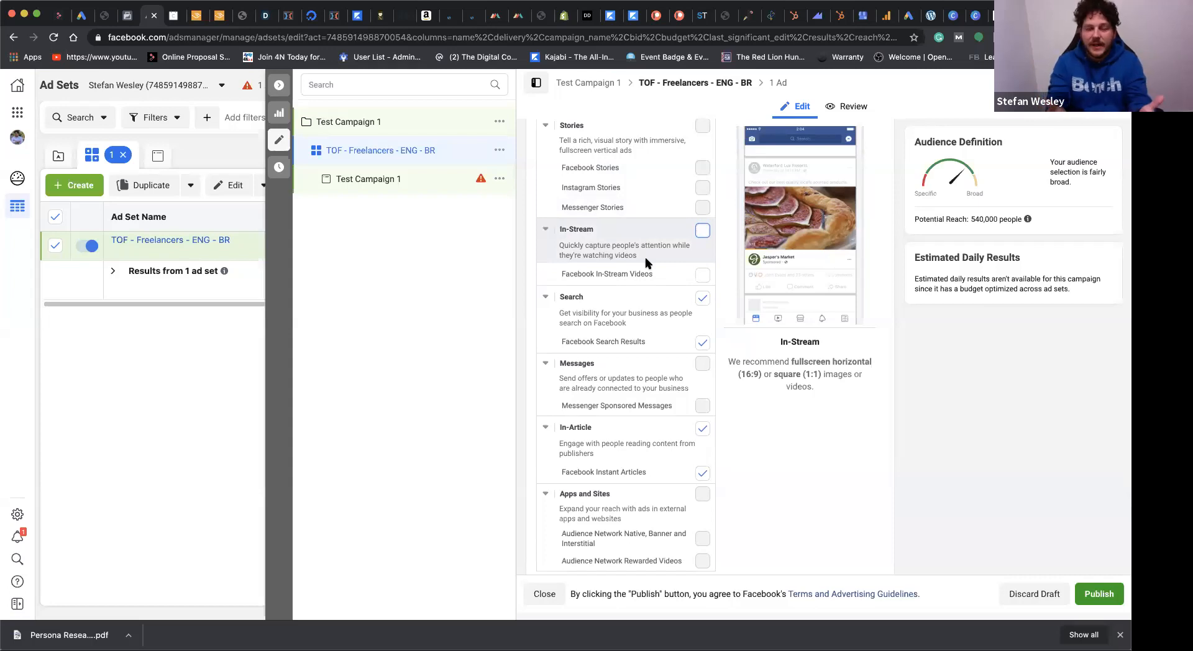
pyautogui.scroll(-2, 646, 263)
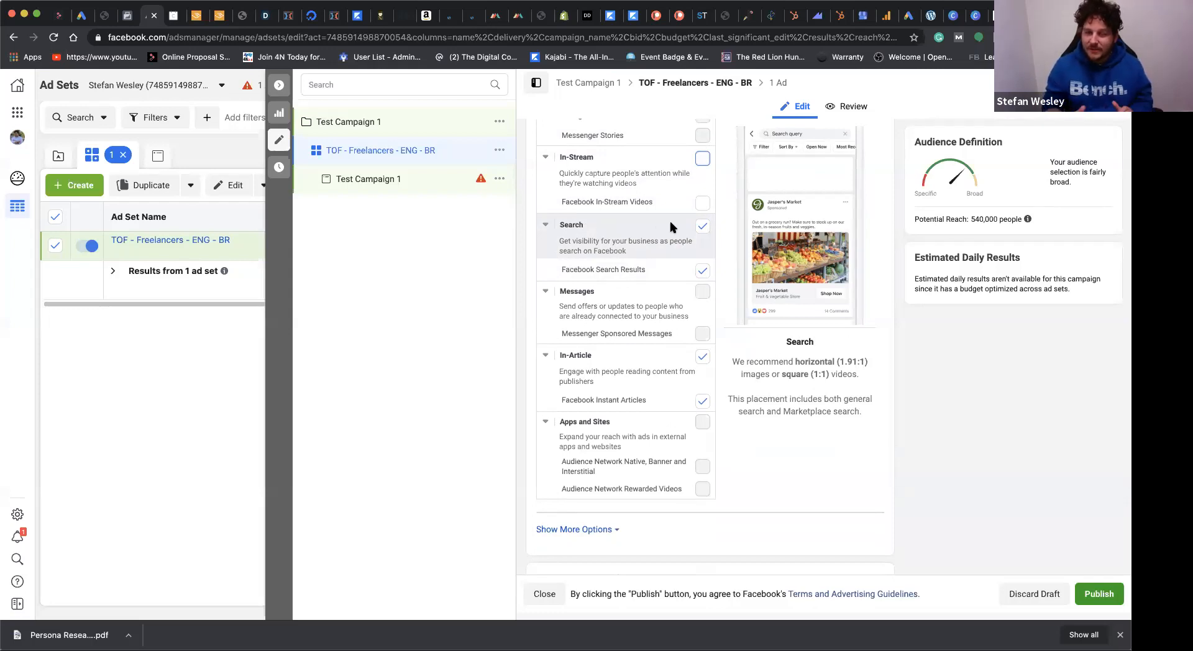
pyautogui.click(702, 226)
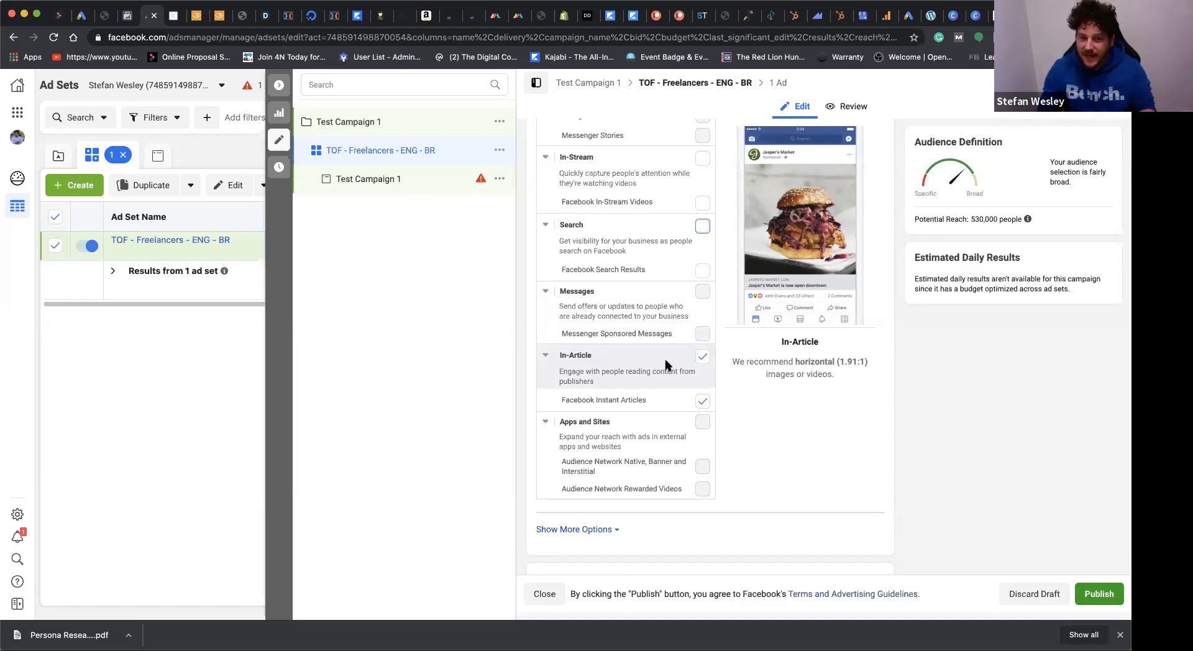
pyautogui.click(702, 358)
pyautogui.scroll(-2, 674, 464)
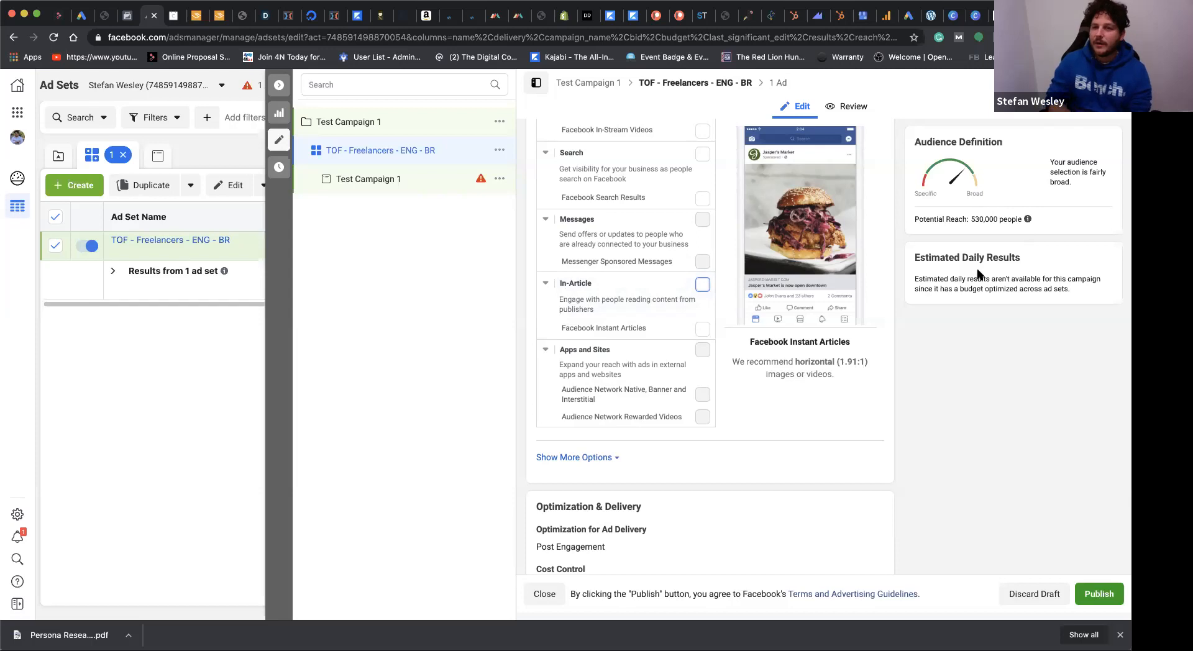
# Step: Review the remaining manual placements and select the Instagram platform again
pyautogui.scroll(3, 600, 307)
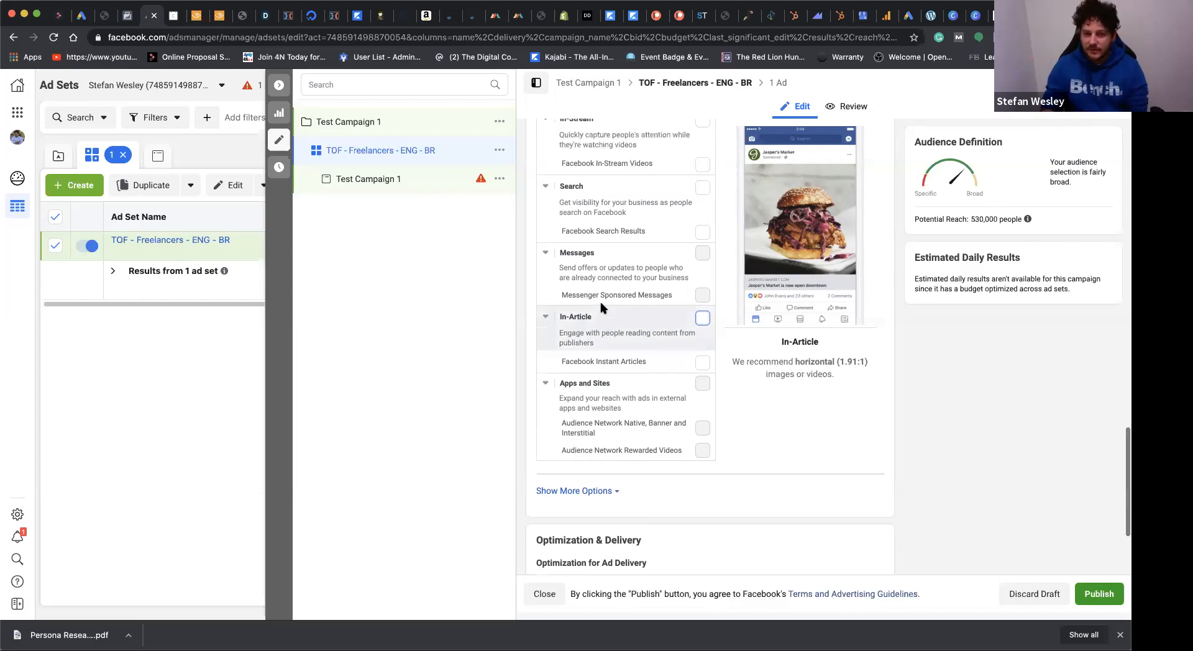
pyautogui.scroll(5, 600, 306)
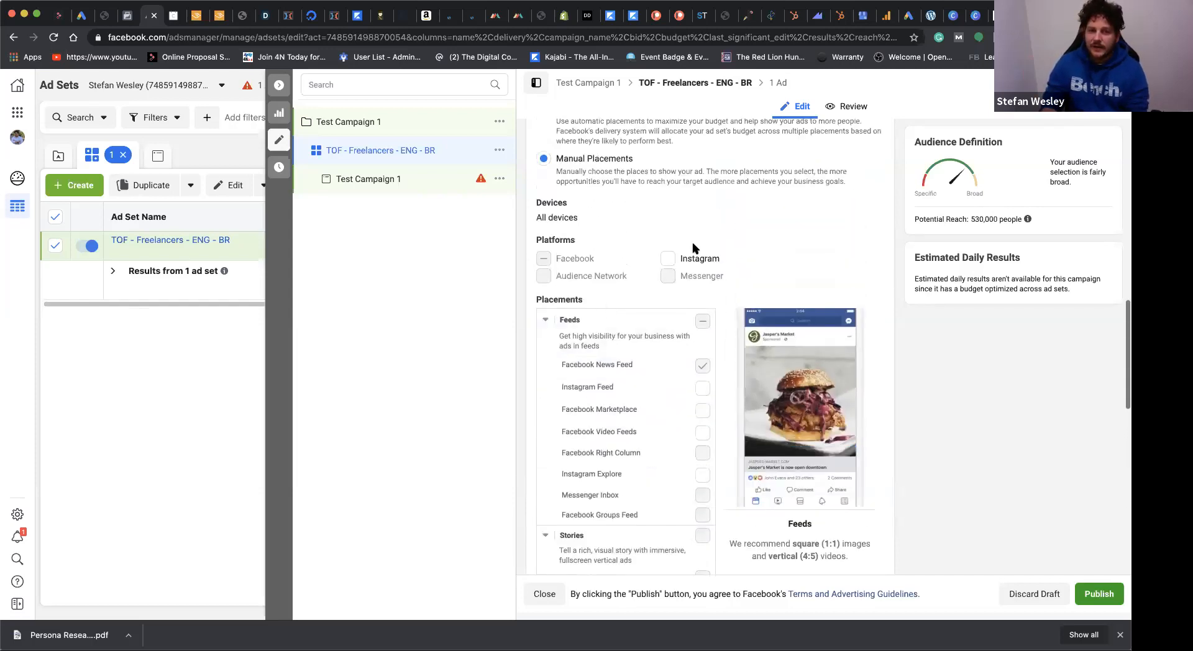
pyautogui.scroll(-3, 696, 278)
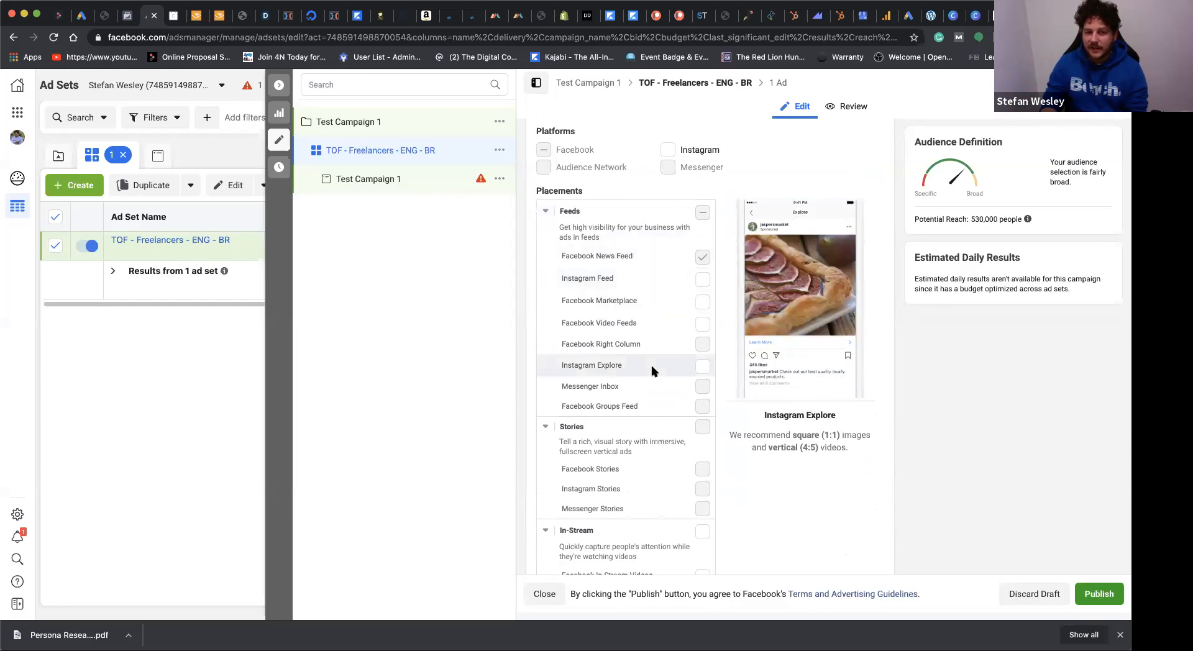
pyautogui.scroll(-4, 652, 369)
pyautogui.scroll(-2, 652, 369)
pyautogui.scroll(8, 653, 370)
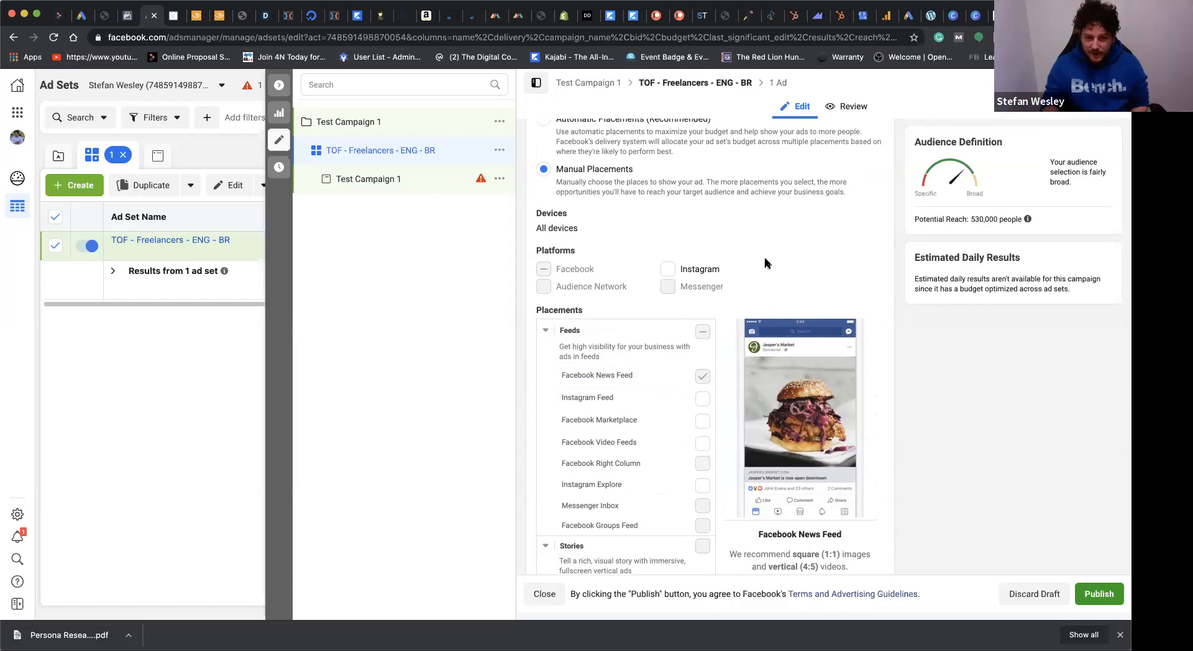
pyautogui.scroll(-3, 740, 310)
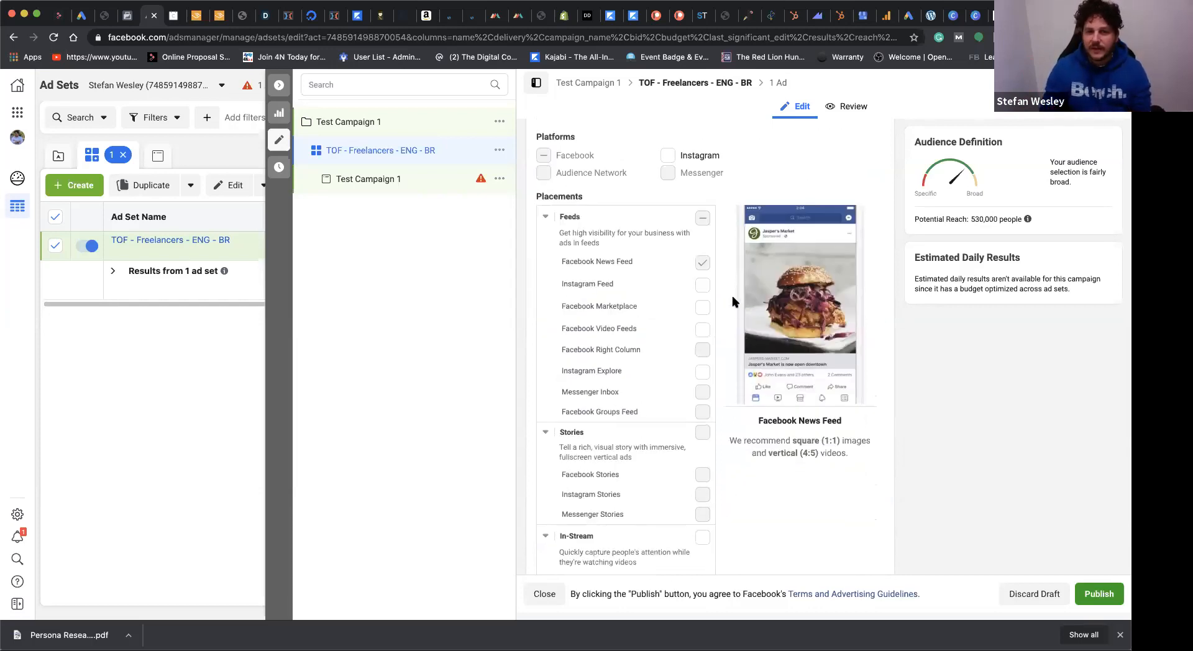
pyautogui.click(667, 155)
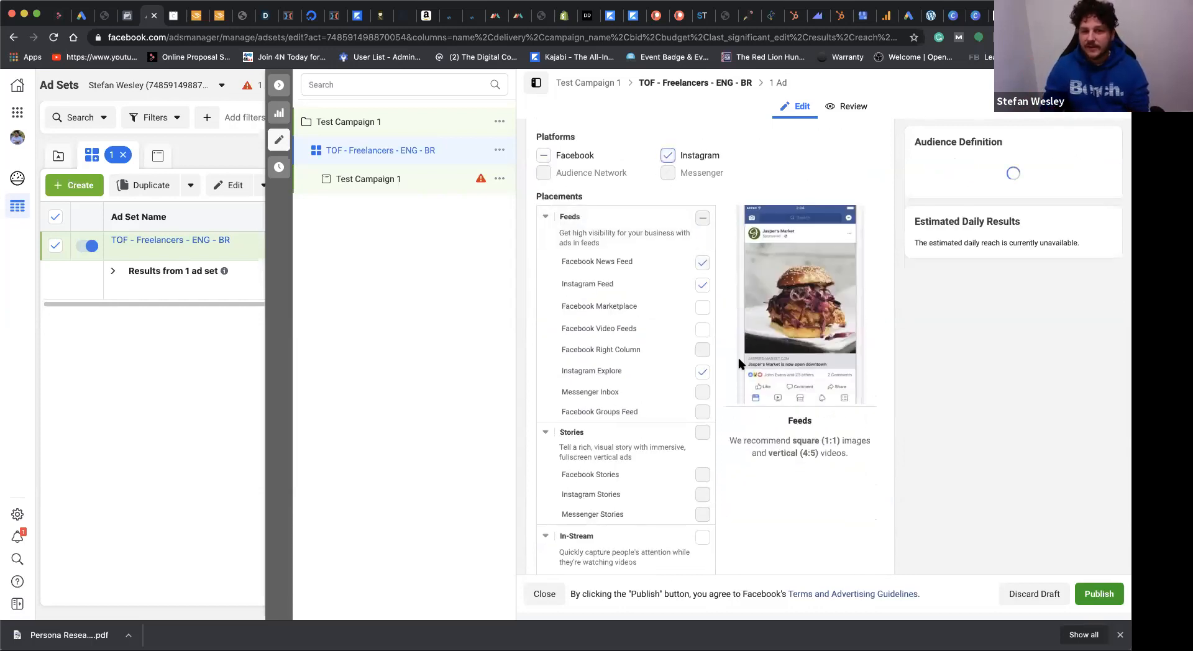
pyautogui.scroll(-1, 714, 323)
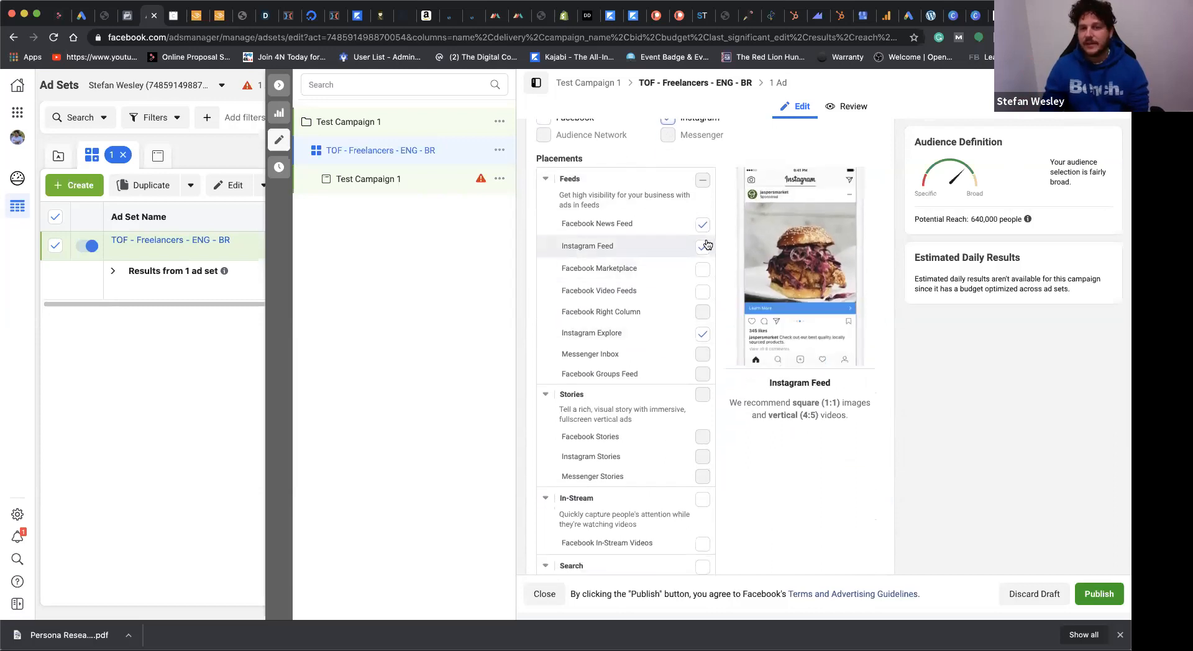
# Step: Exclude Instagram Explore from the feed placements and review the ad set's remaining placement, delivery and audience settings
pyautogui.click(702, 334)
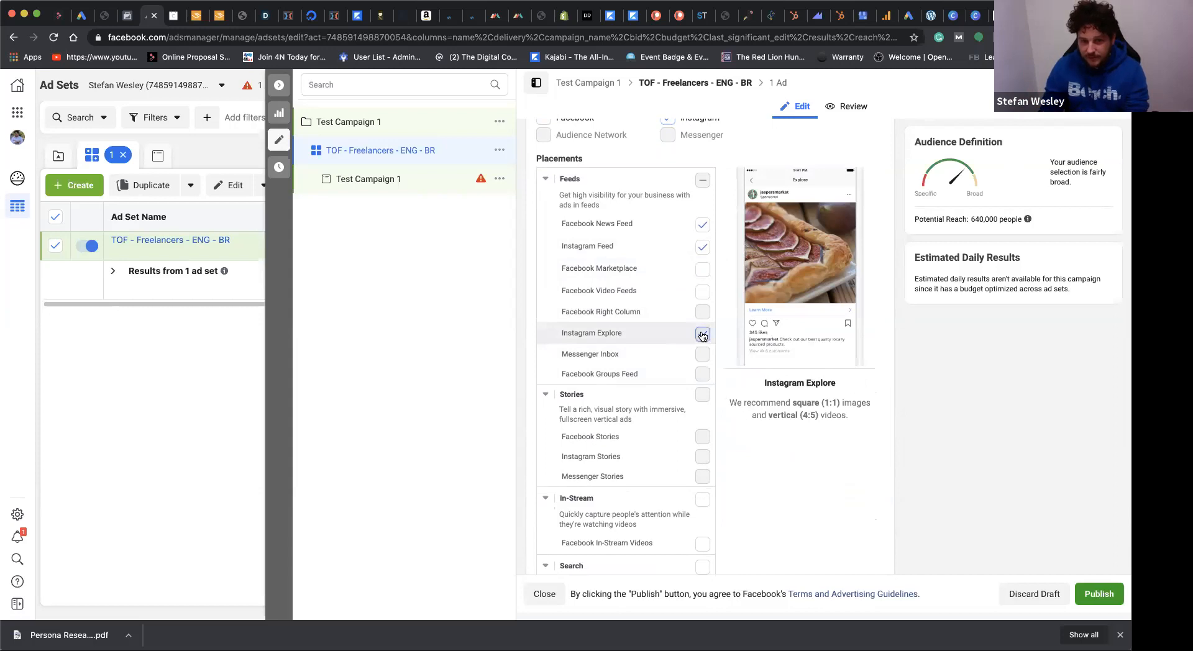
pyautogui.scroll(-5, 679, 452)
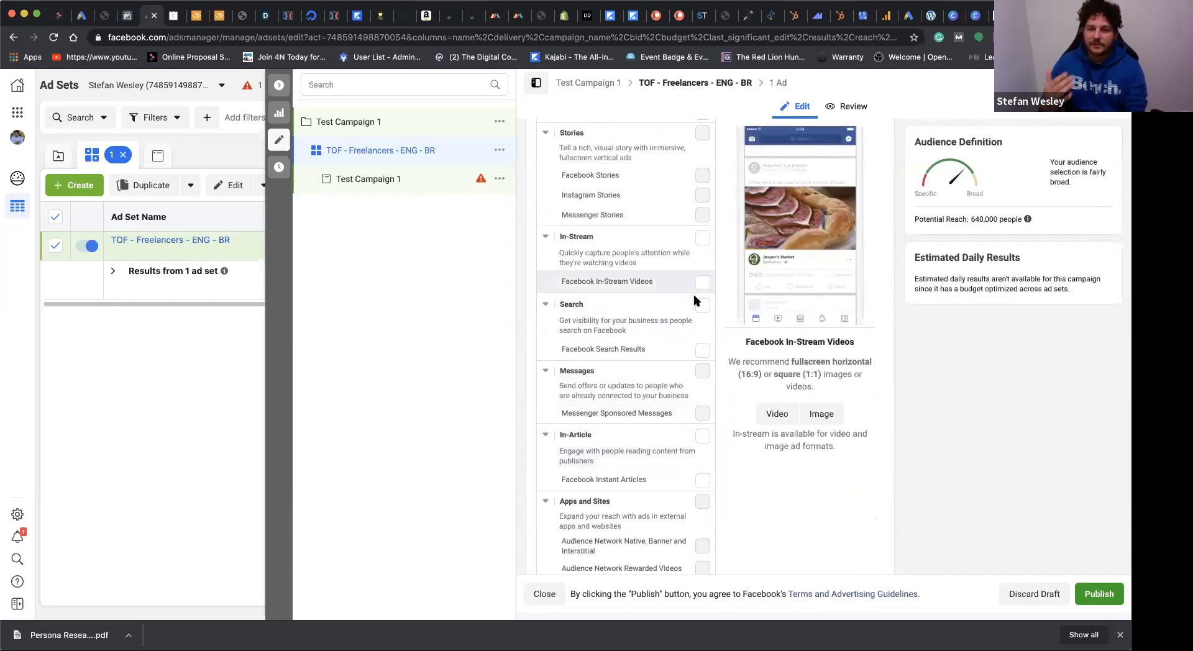
pyautogui.scroll(-5, 678, 426)
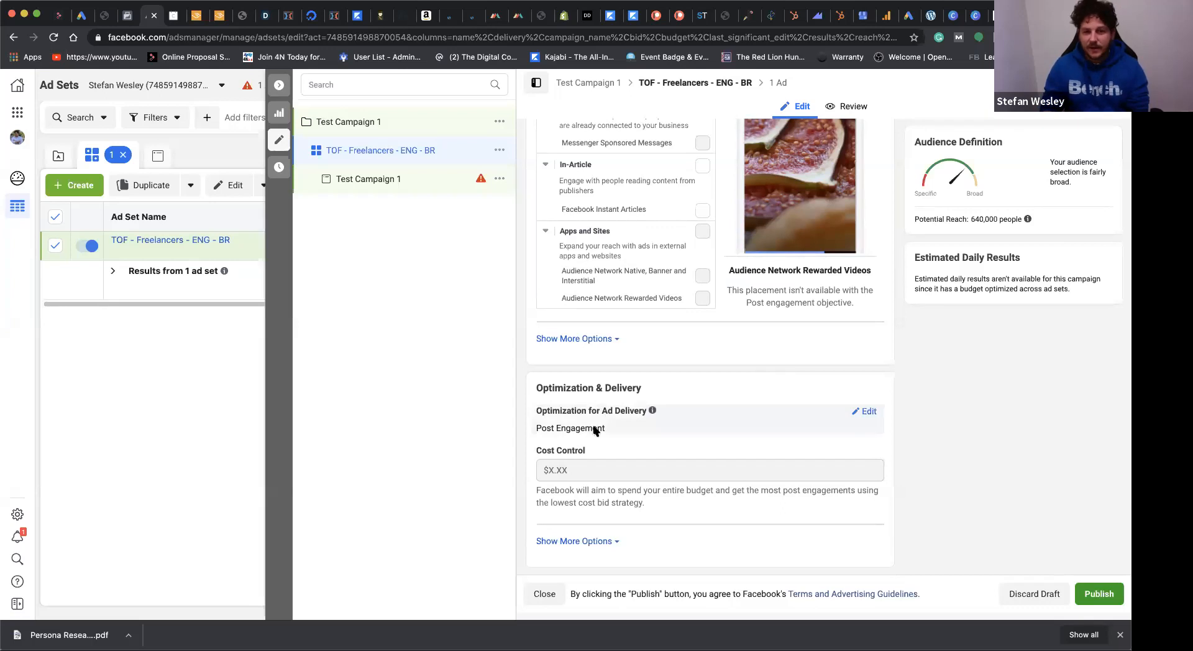
pyautogui.scroll(6, 722, 292)
pyautogui.scroll(4, 723, 292)
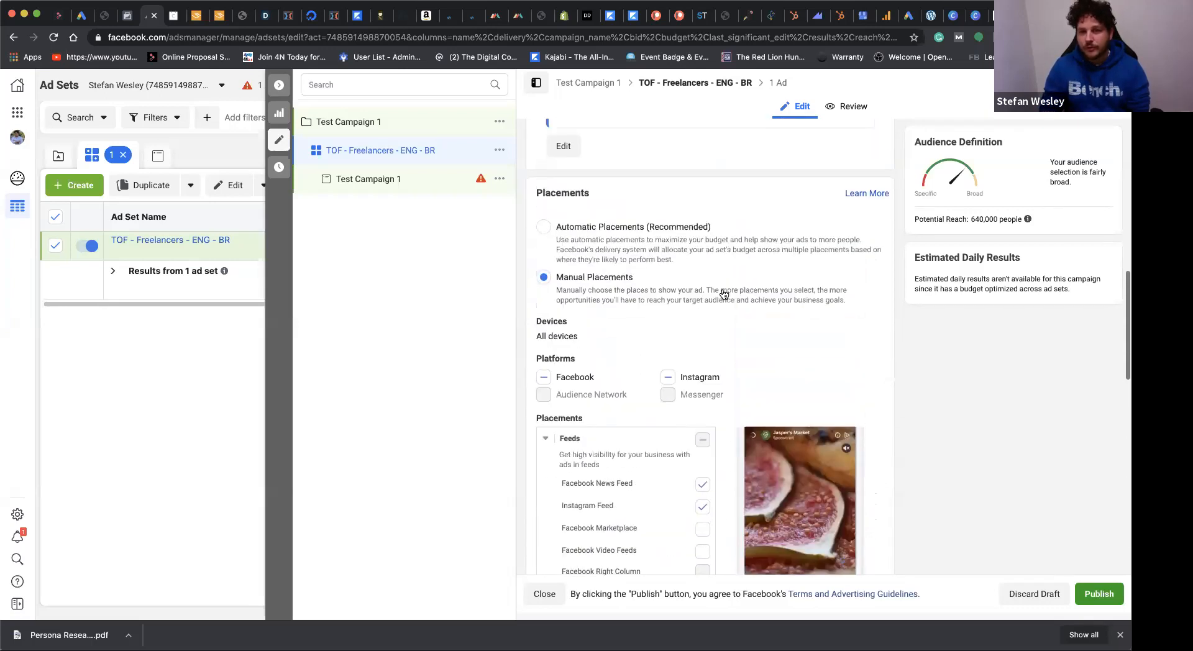
pyautogui.scroll(-2, 723, 292)
pyautogui.scroll(10, 722, 292)
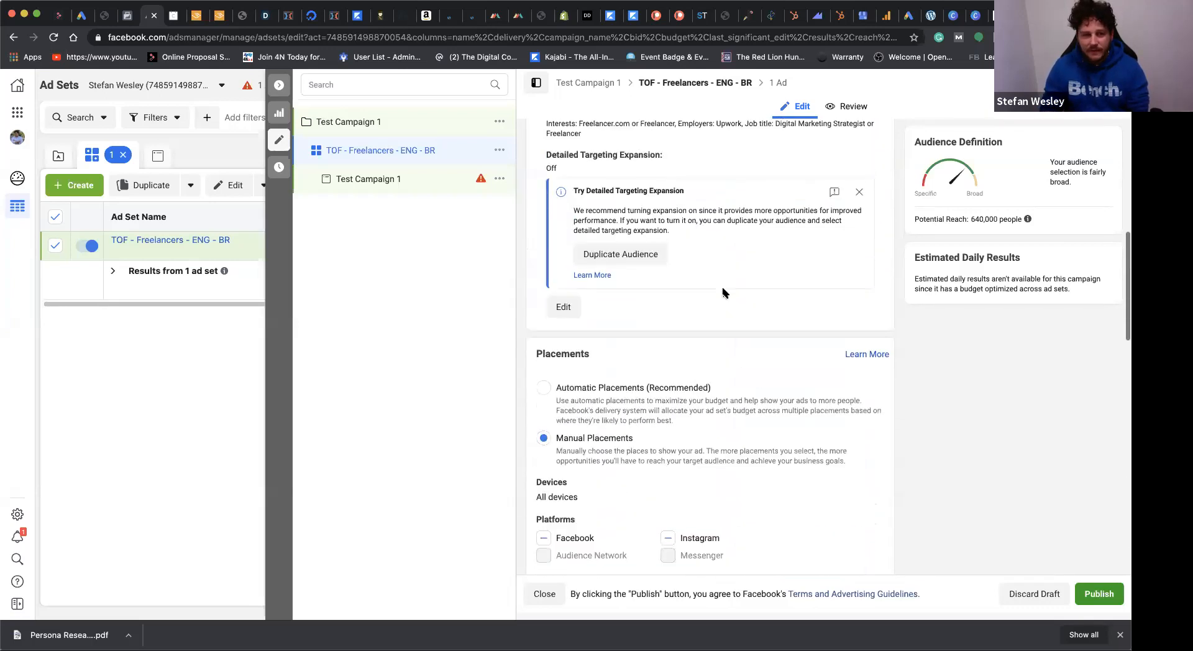
pyautogui.scroll(-2, 723, 292)
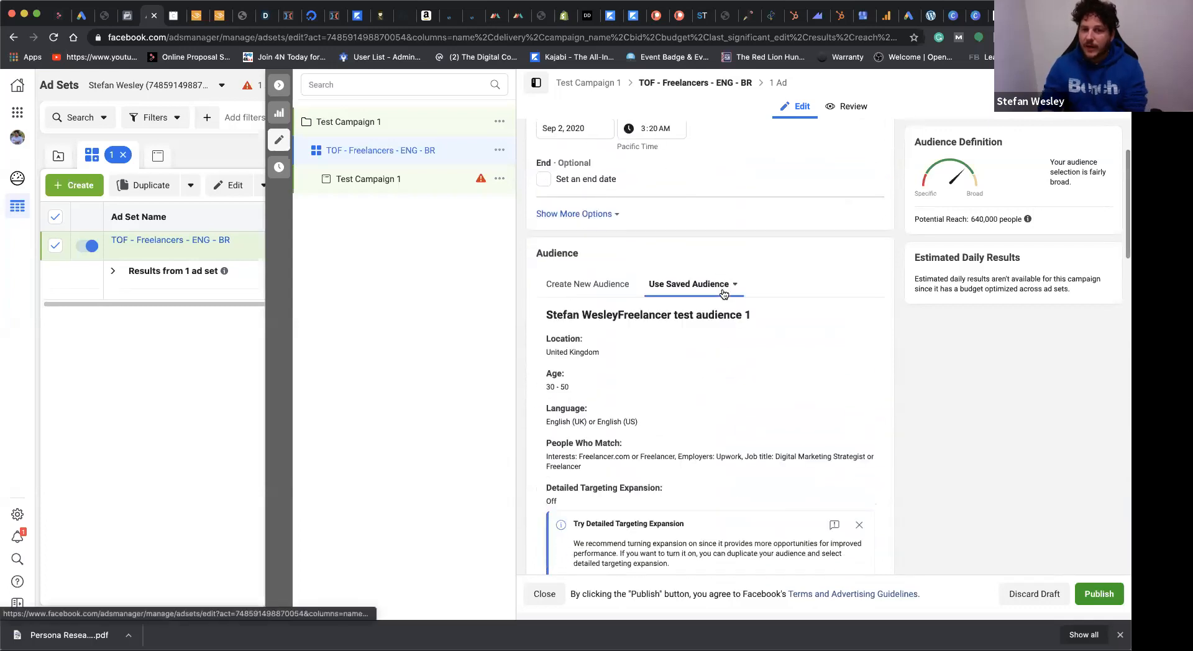
pyautogui.scroll(-3, 808, 292)
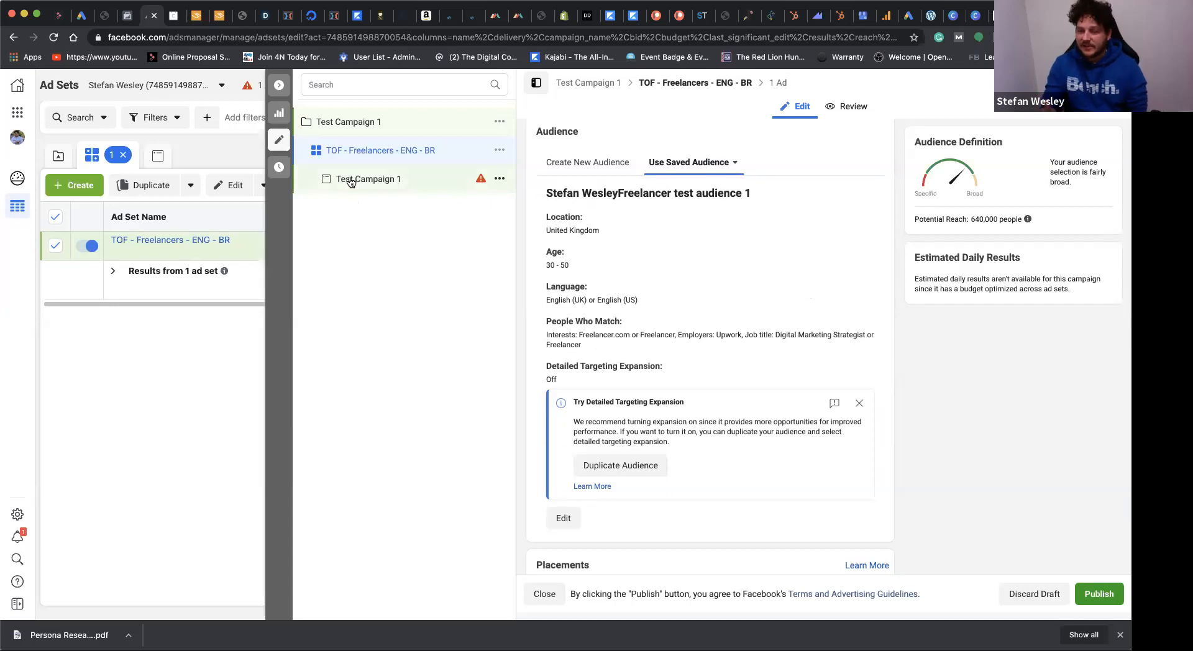
# Step: Duplicate the TOF - Freelancers - ENG - BR ad set once into the existing campaign Test Campaign 1
pyautogui.click(499, 150)
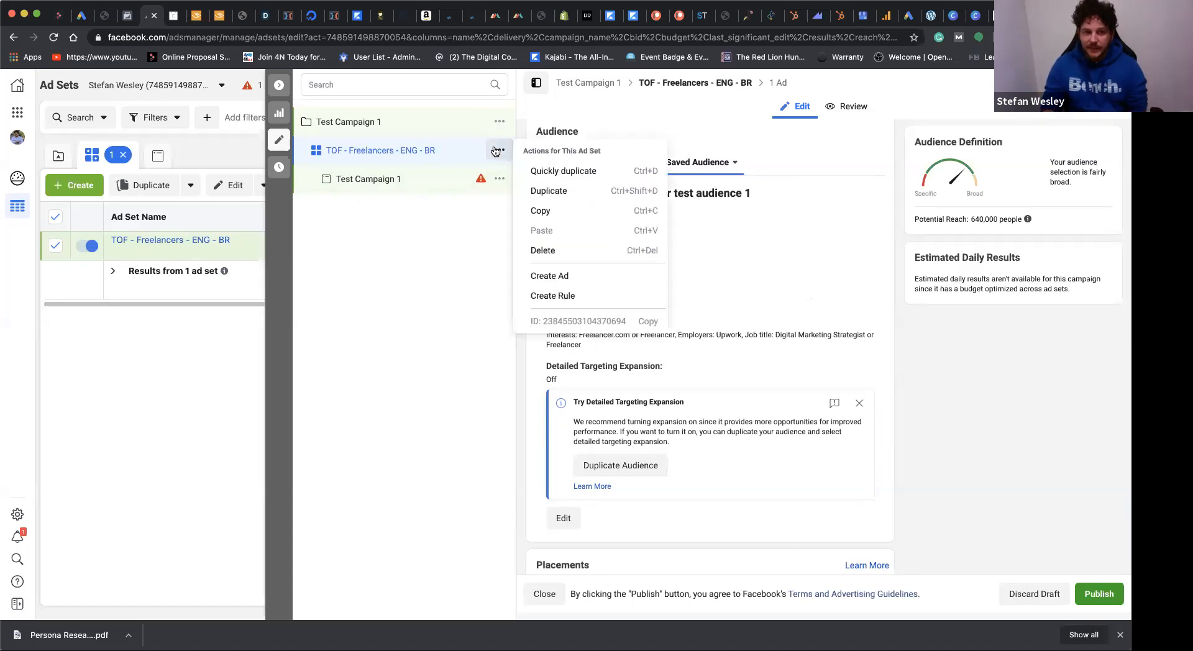
pyautogui.click(559, 191)
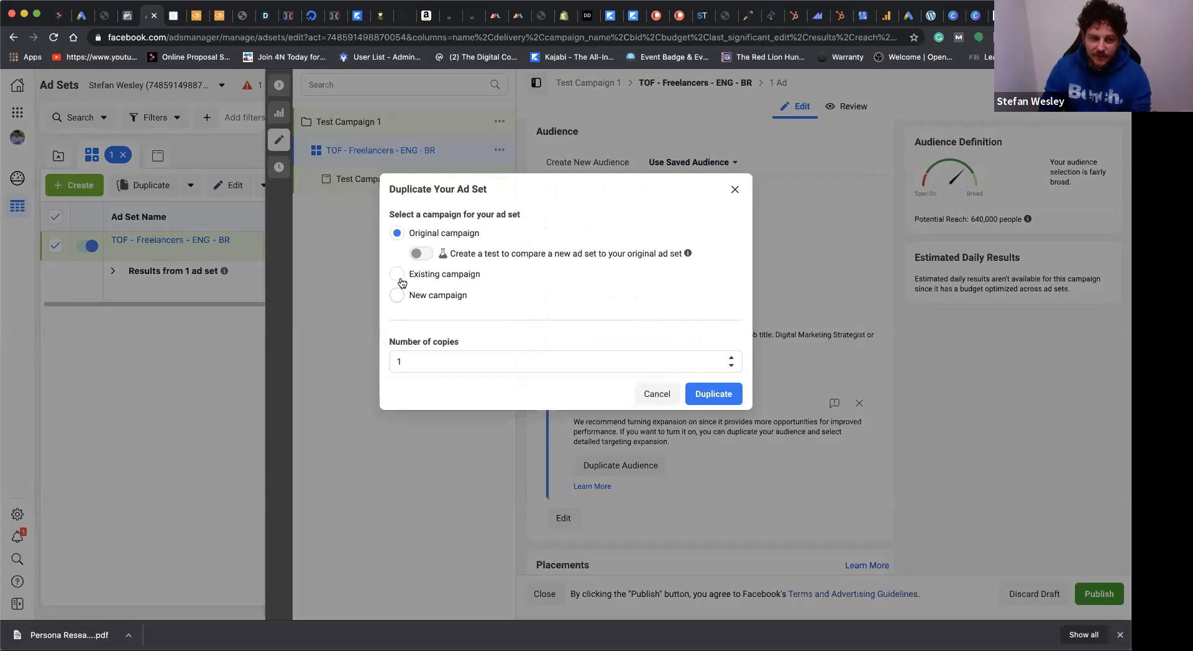
pyautogui.click(398, 275)
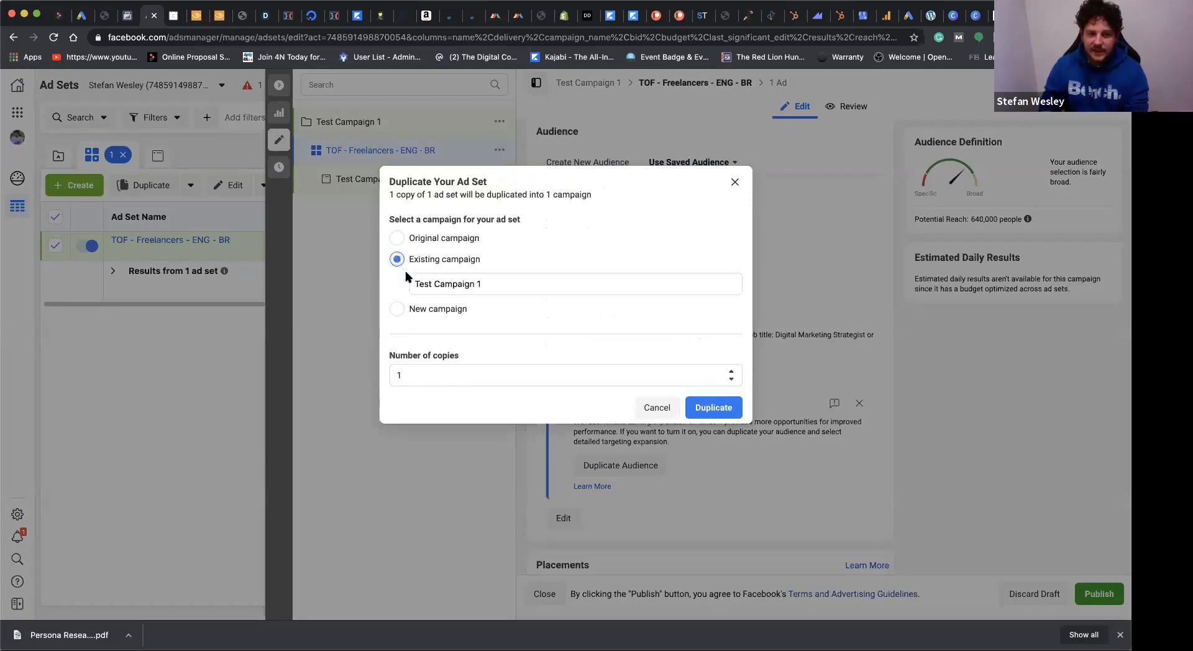
pyautogui.click(711, 409)
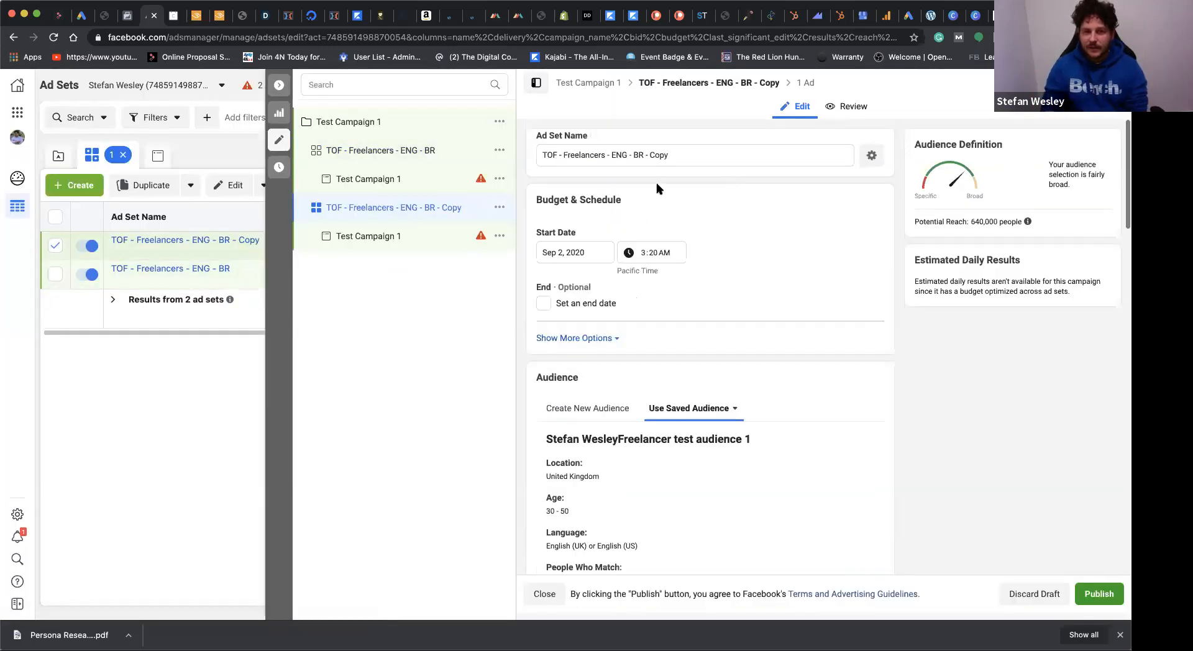
# Step: Rename the duplicated ad set as "TOF - Freelancers - ENG - BR 2"
pyautogui.moveTo(668, 154); pyautogui.dragTo(648, 155)
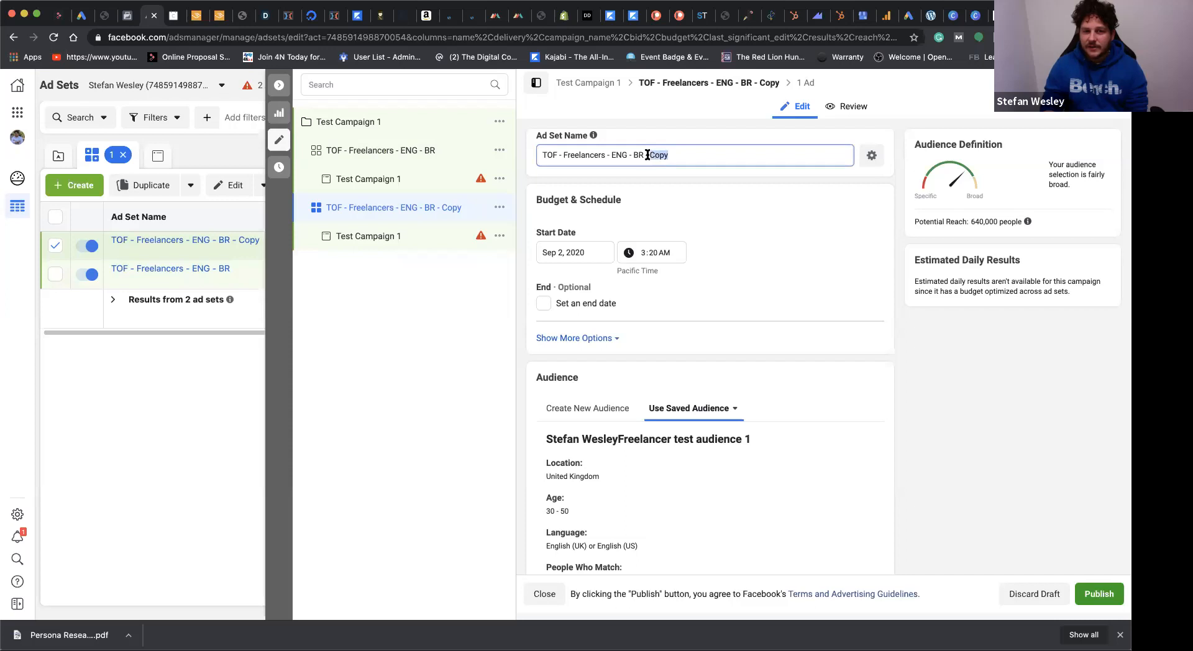
pyautogui.press('BackSpace')
pyautogui.write('2')
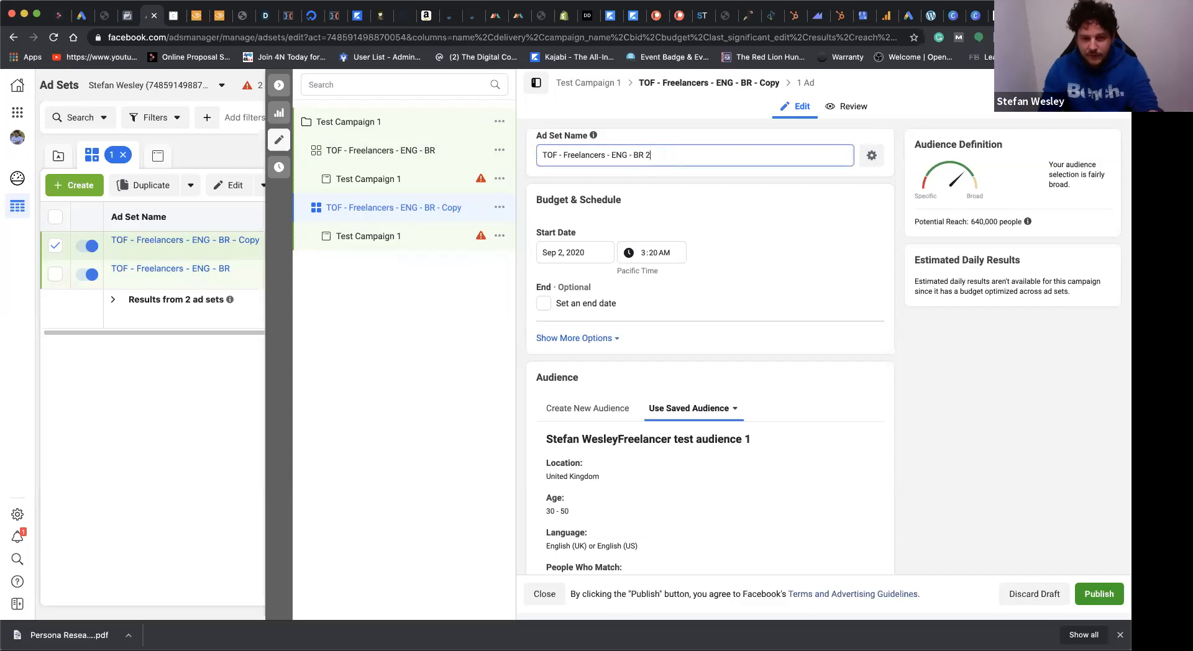
pyautogui.click(738, 235)
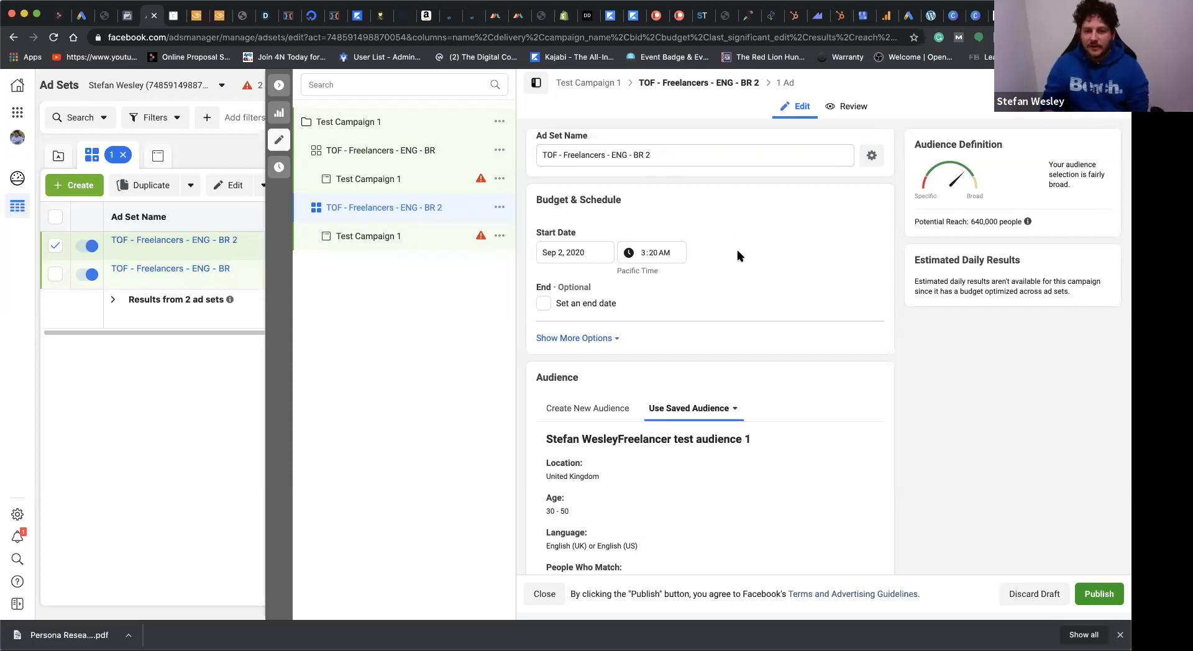
# Step: Open the duplicate's saved audience for editing and shorten its name to "Freelancer test audience 1" by removing the person's name
pyautogui.scroll(-10, 765, 336)
pyautogui.scroll(-2, 765, 337)
pyautogui.scroll(3, 765, 336)
pyautogui.scroll(-3, 765, 336)
pyautogui.scroll(5, 766, 336)
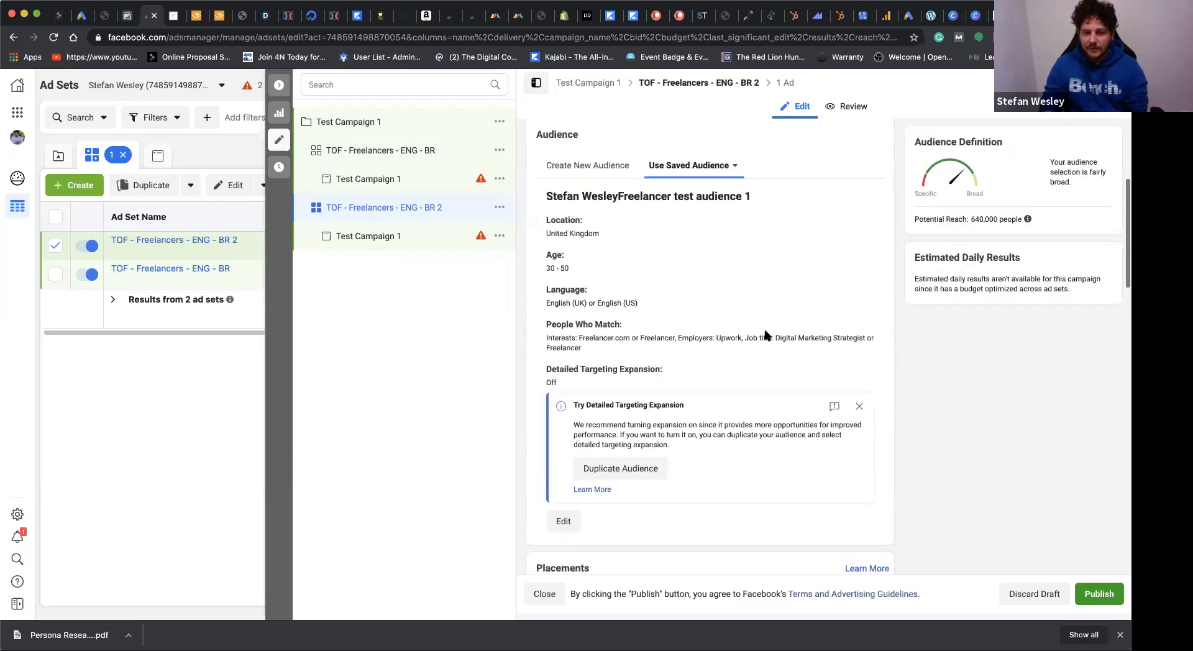
pyautogui.click(563, 522)
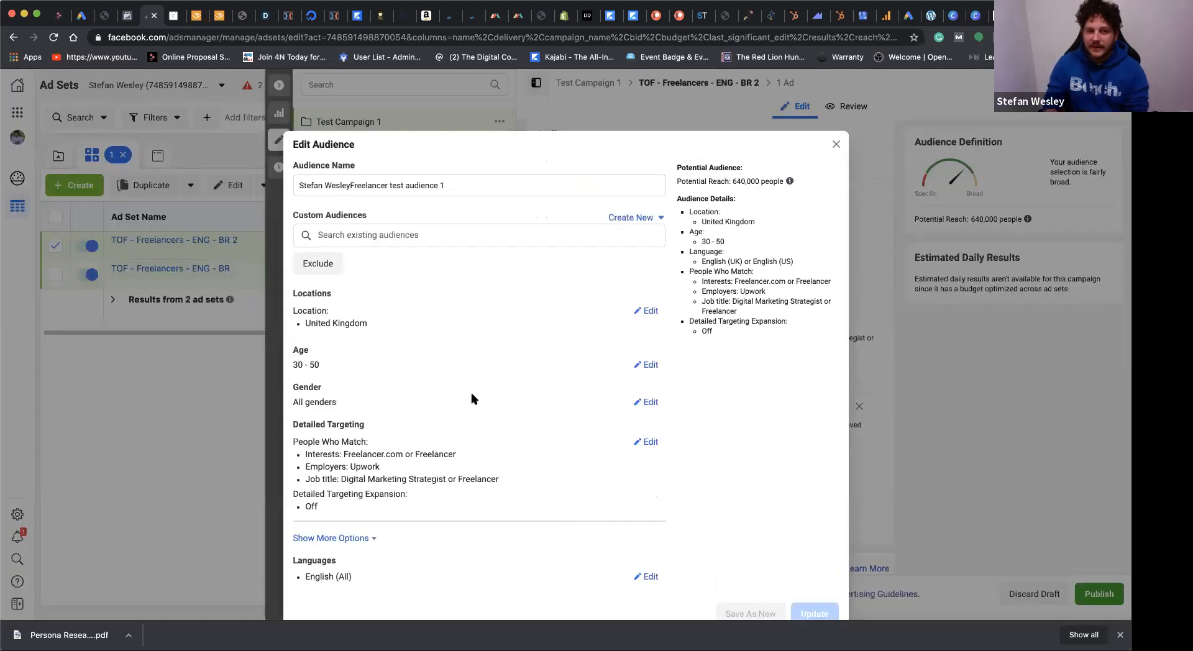
pyautogui.moveTo(351, 185); pyautogui.dragTo(290, 185)
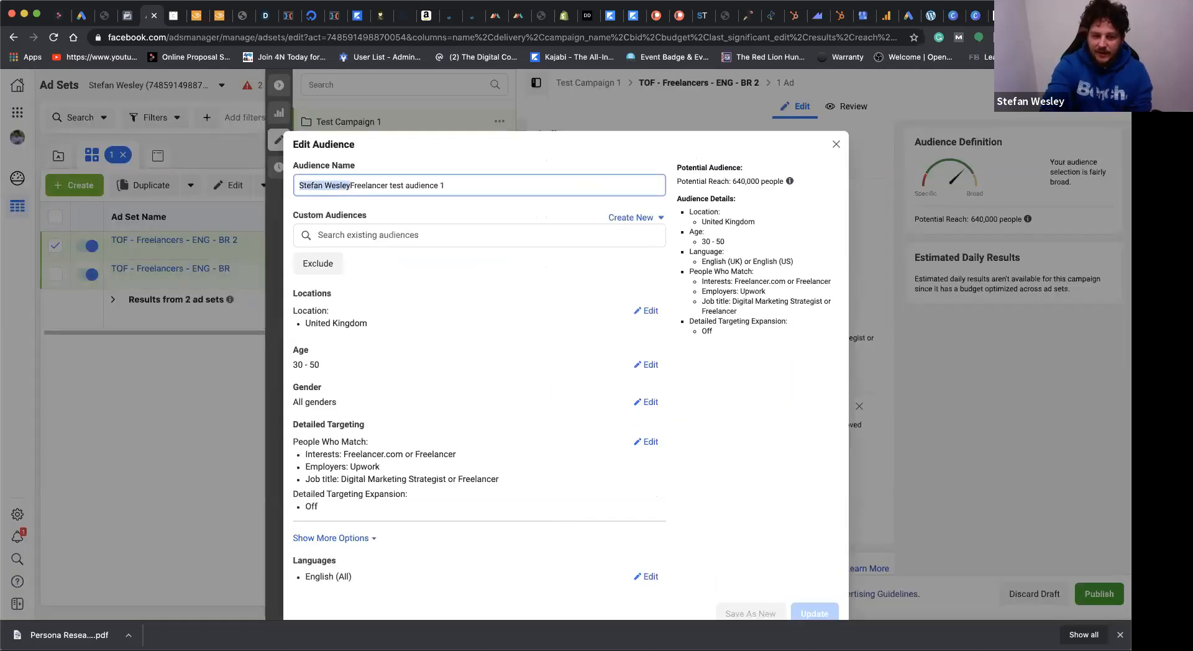
pyautogui.press('BackSpace')
# Step: Remove the Freelancer and Freelancer.com interests and the Digital Marketing Strategist and Freelancer job titles from detailed targeting, keeping the Upwork employer
pyautogui.scroll(-1, 470, 305)
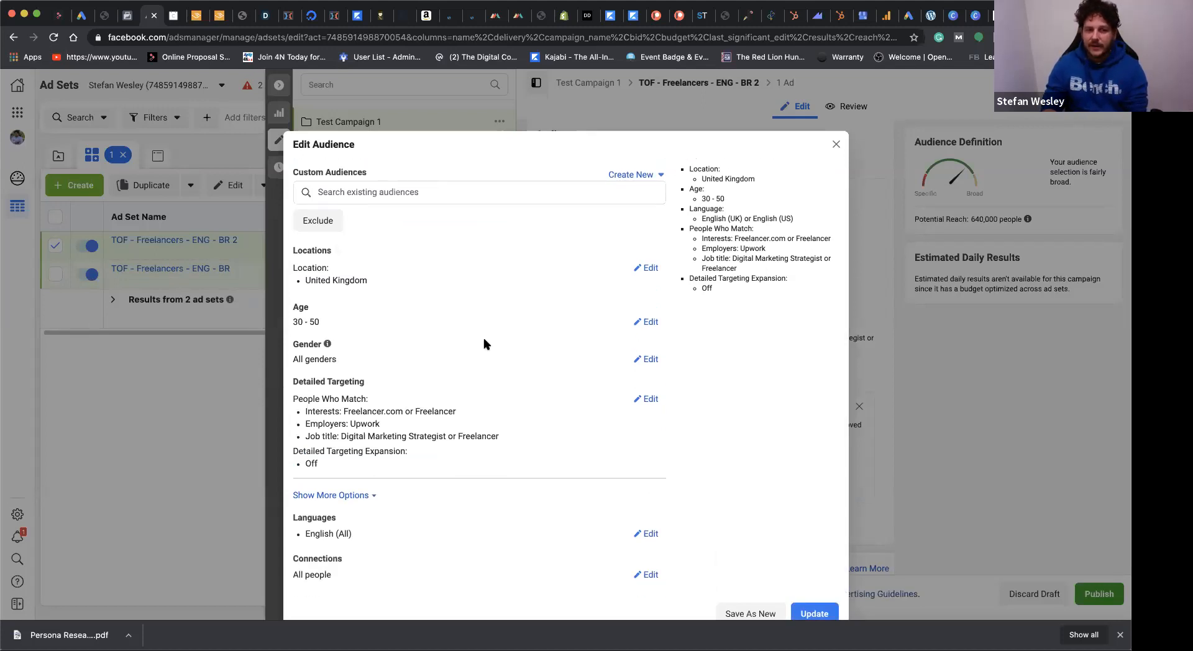
pyautogui.scroll(-1, 528, 431)
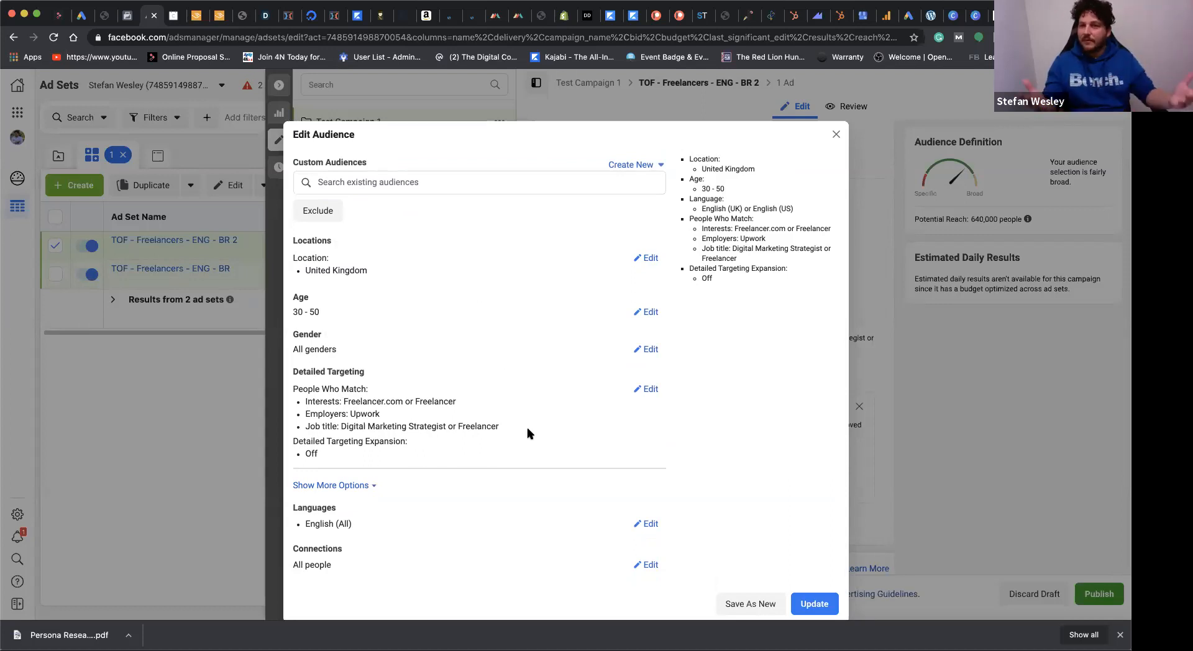
pyautogui.click(650, 389)
pyautogui.scroll(-1, 468, 508)
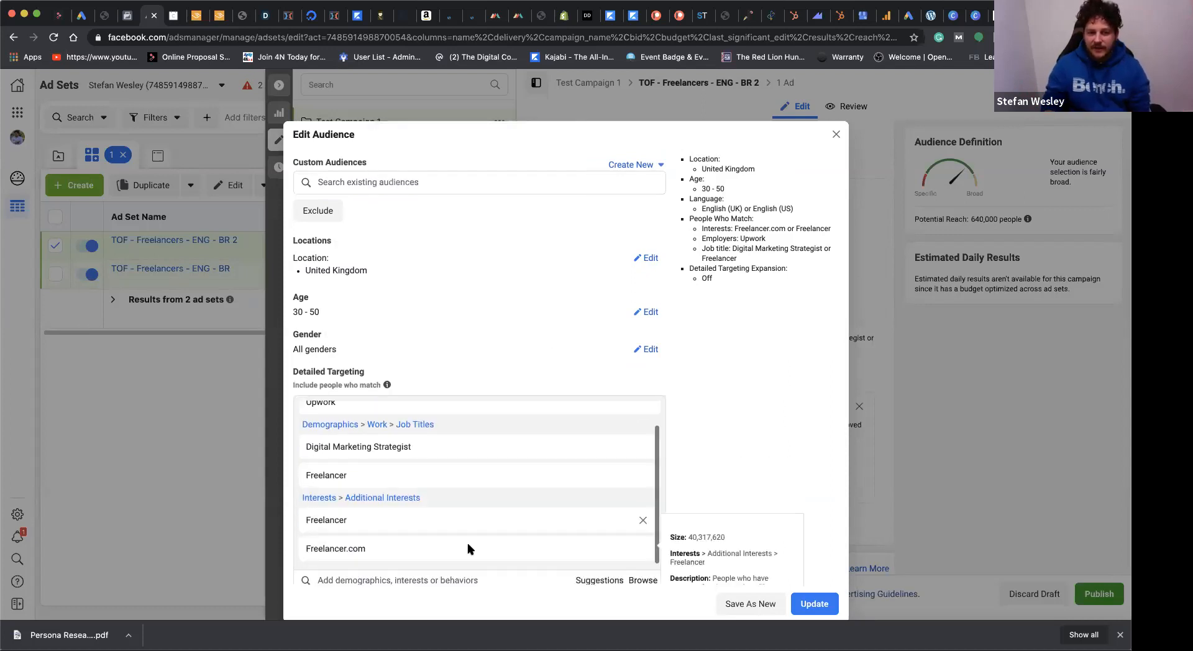
pyautogui.click(642, 499)
pyautogui.click(643, 502)
pyautogui.moveTo(644, 476)
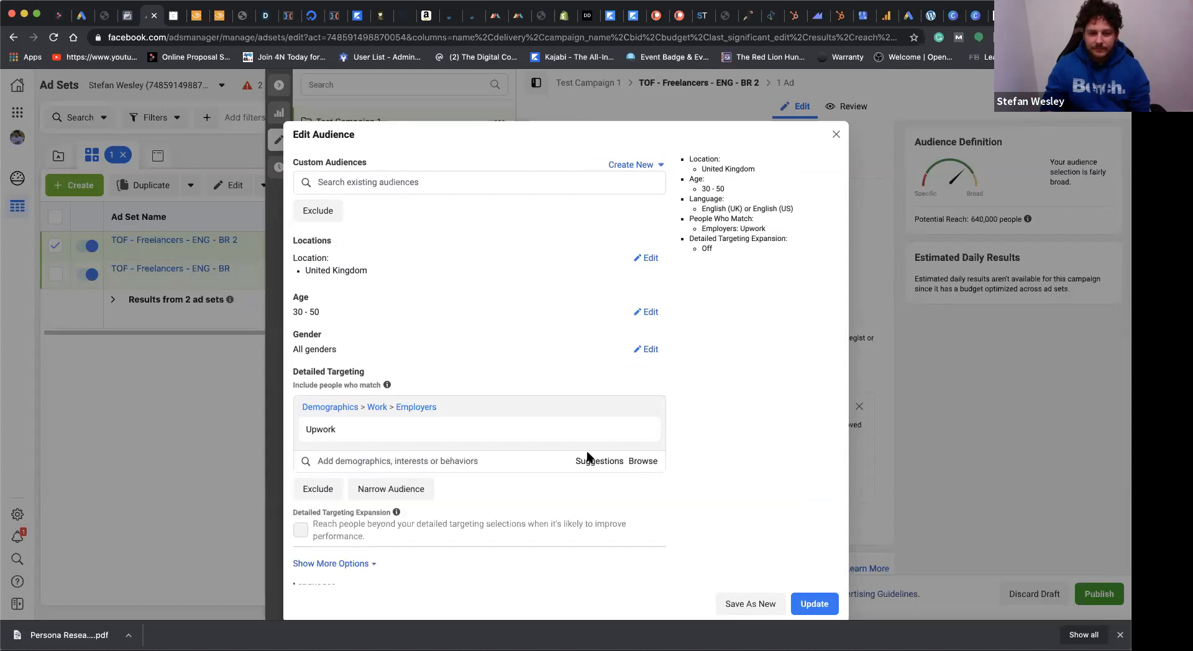
# Step: Search detailed targeting for "freelancer" and add the Self-employment interest to the audience
pyautogui.click(346, 460)
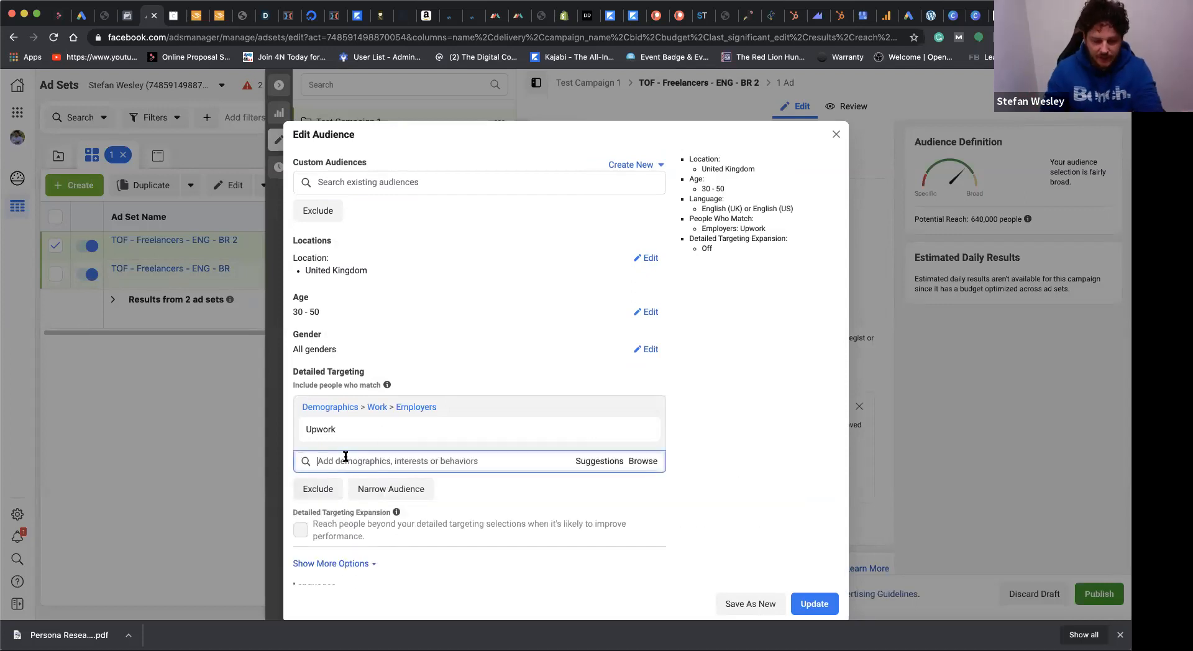
pyautogui.write('frelancer')
pyautogui.press('BackSpace')
pyautogui.press('BackSpace')
pyautogui.press('BackSpace')
pyautogui.press('BackSpace')
pyautogui.press('BackSpace')
pyautogui.write('elancer')
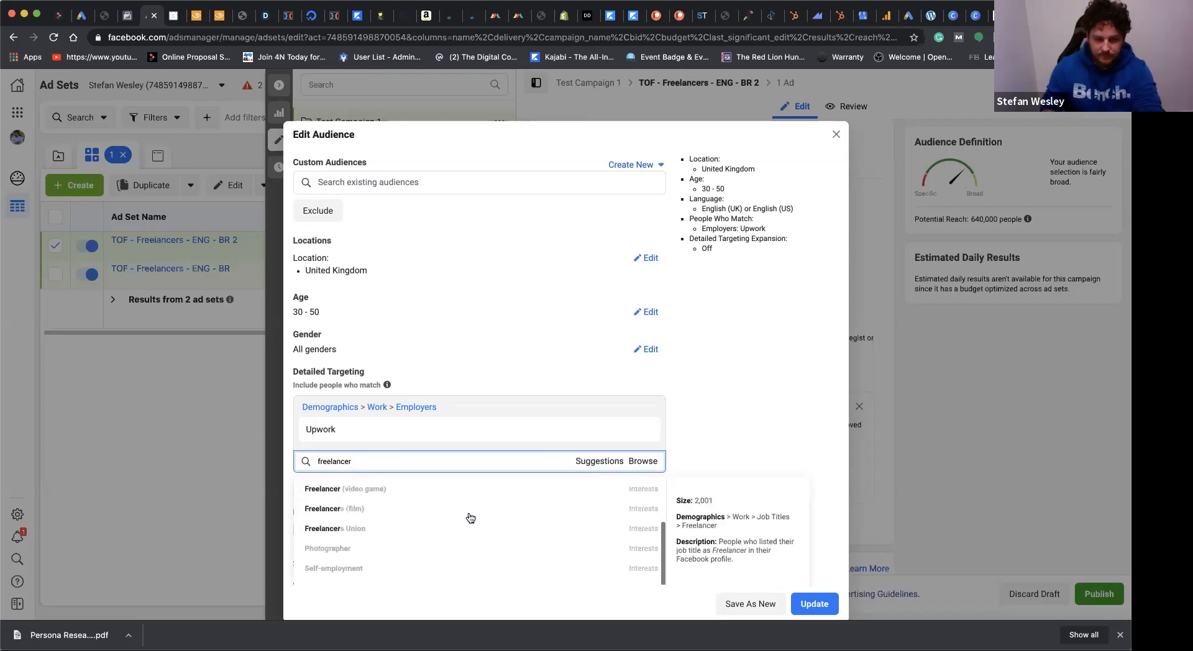
pyautogui.scroll(-2, 431, 534)
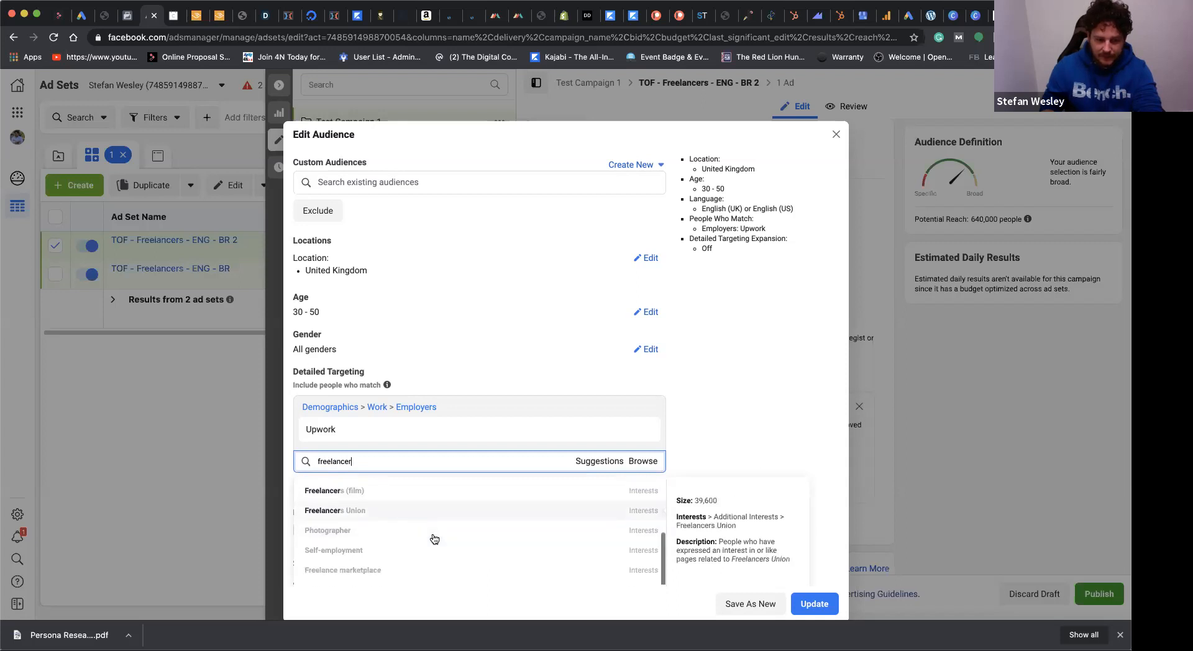
pyautogui.click(401, 532)
# Step: Search detailed targeting for "photo" and add the Photograph interest
pyautogui.write('p')
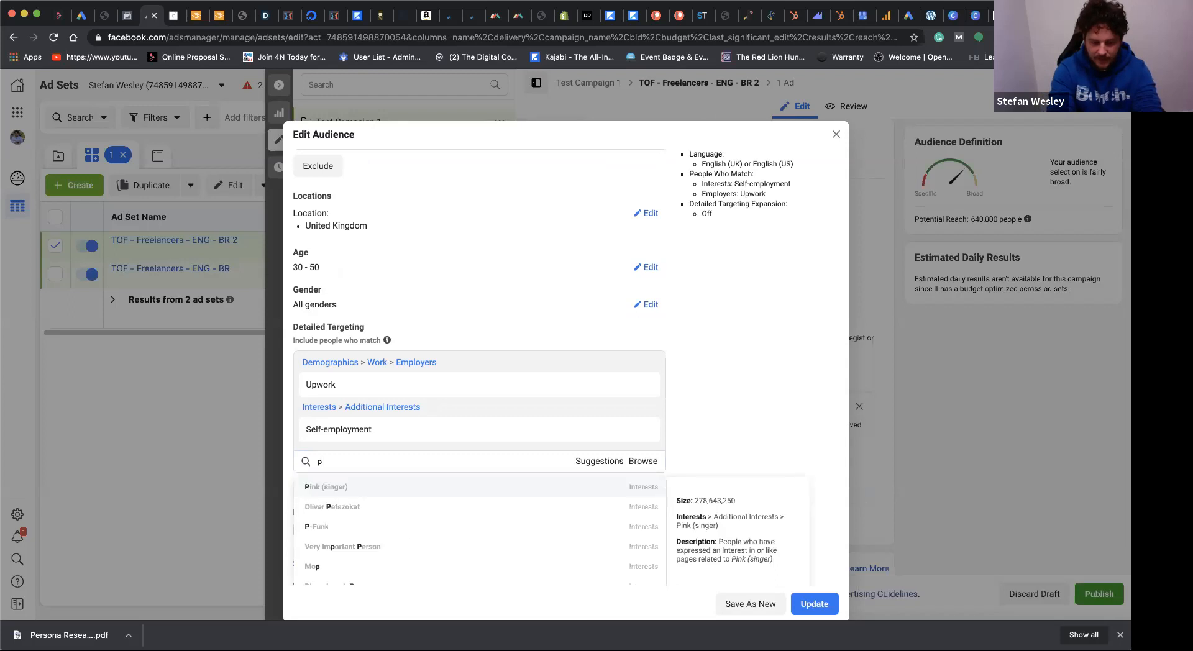
pyautogui.write('lhoto')
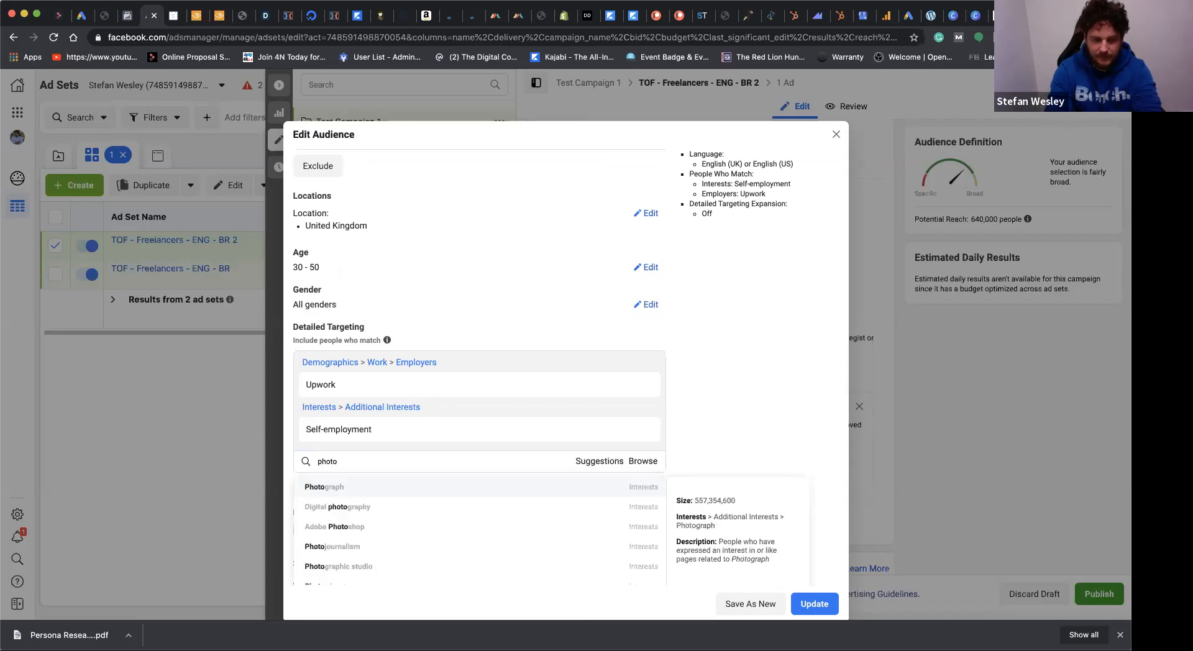
pyautogui.press('Return')
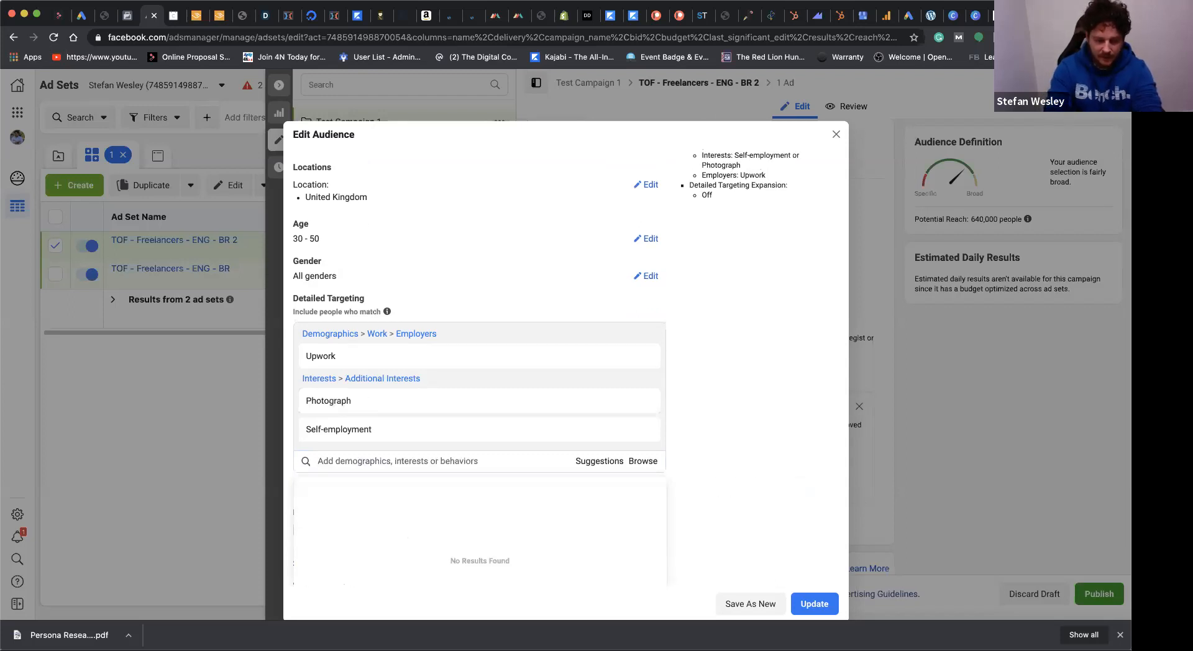
# Step: Search detailed targeting for "videogr" and add the Videographer job title
pyautogui.write('video')
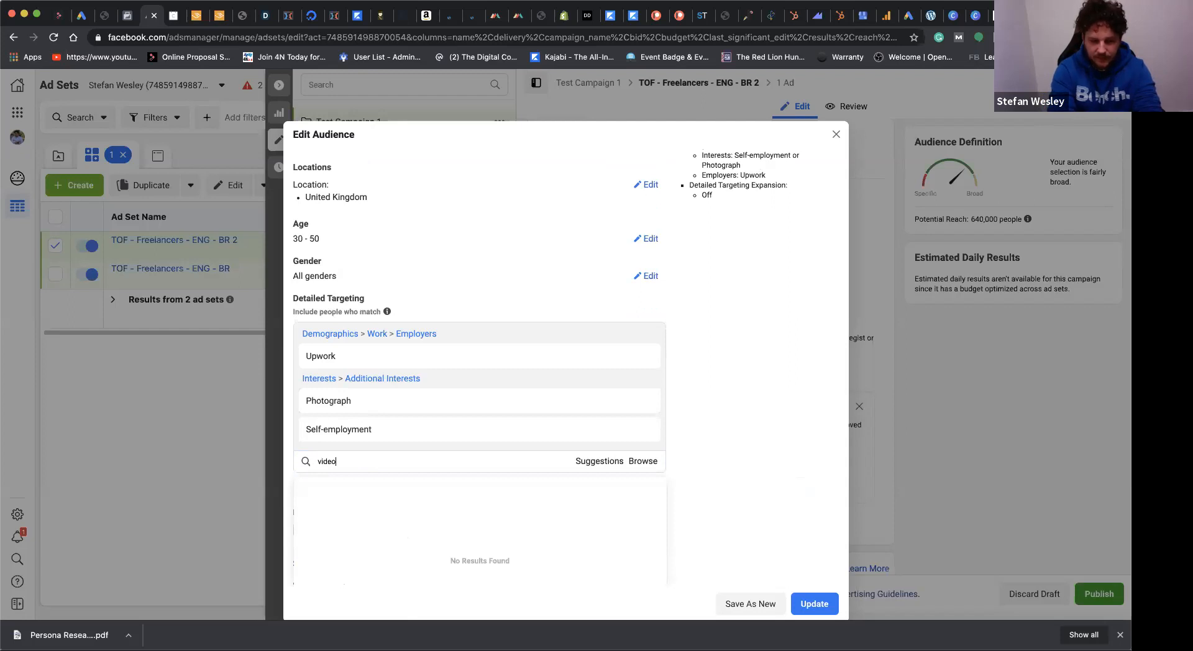
pyautogui.write('gr')
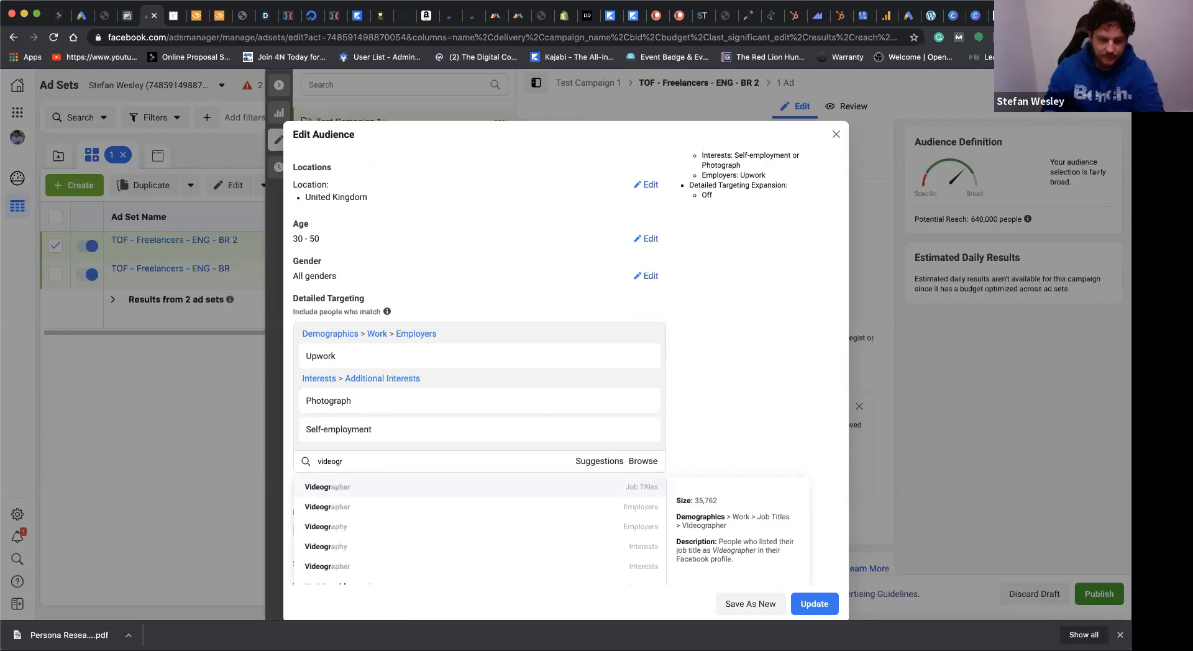
pyautogui.click(405, 483)
pyautogui.click(724, 485)
pyautogui.scroll(-2, 726, 486)
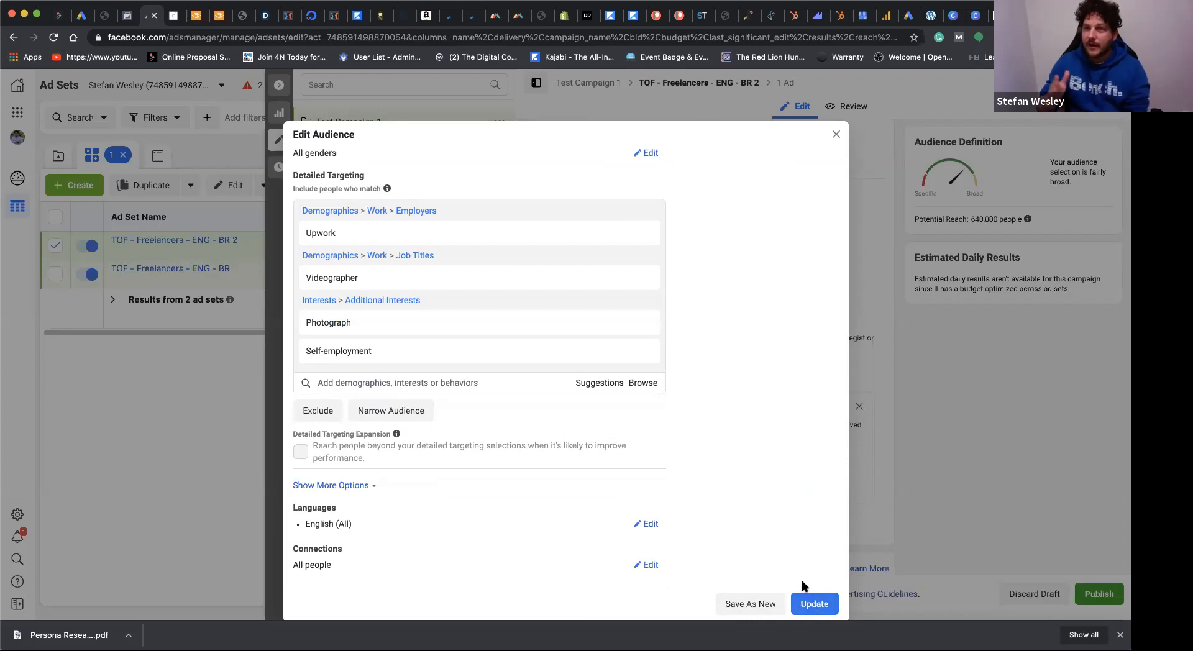
# Step: Save the edited targeting as a new audience named "Freelancer test audience 2"
pyautogui.click(755, 603)
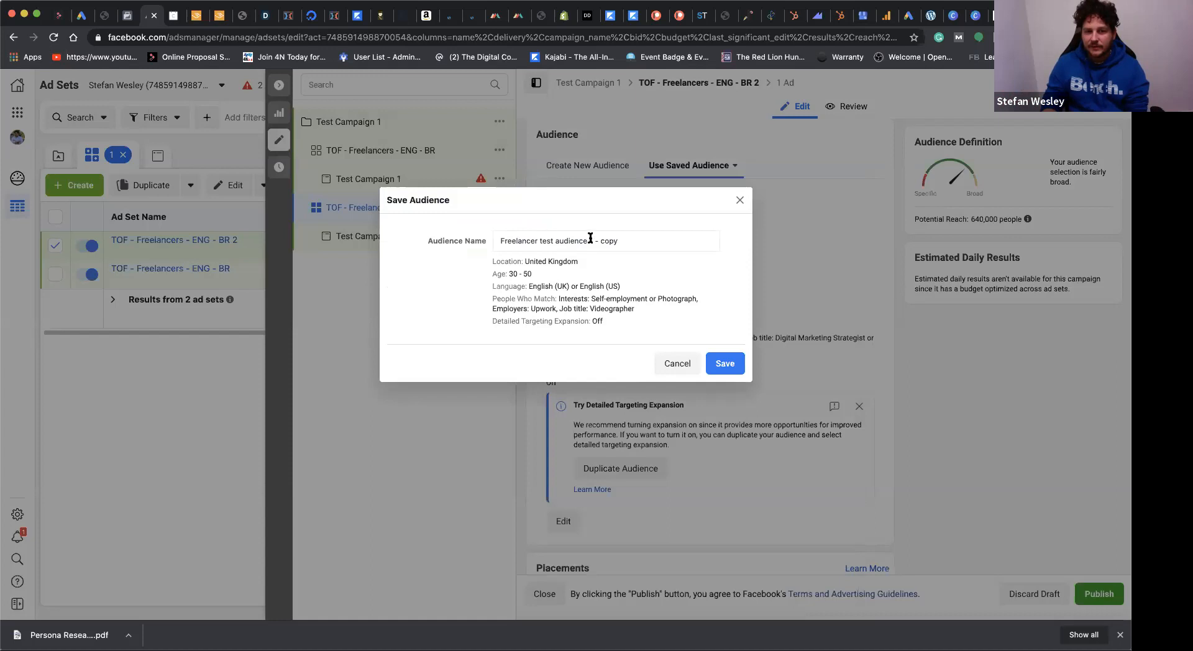
pyautogui.click(636, 238)
pyautogui.press('BackSpace')
pyautogui.press('BackSpace')
pyautogui.press('BackSpace')
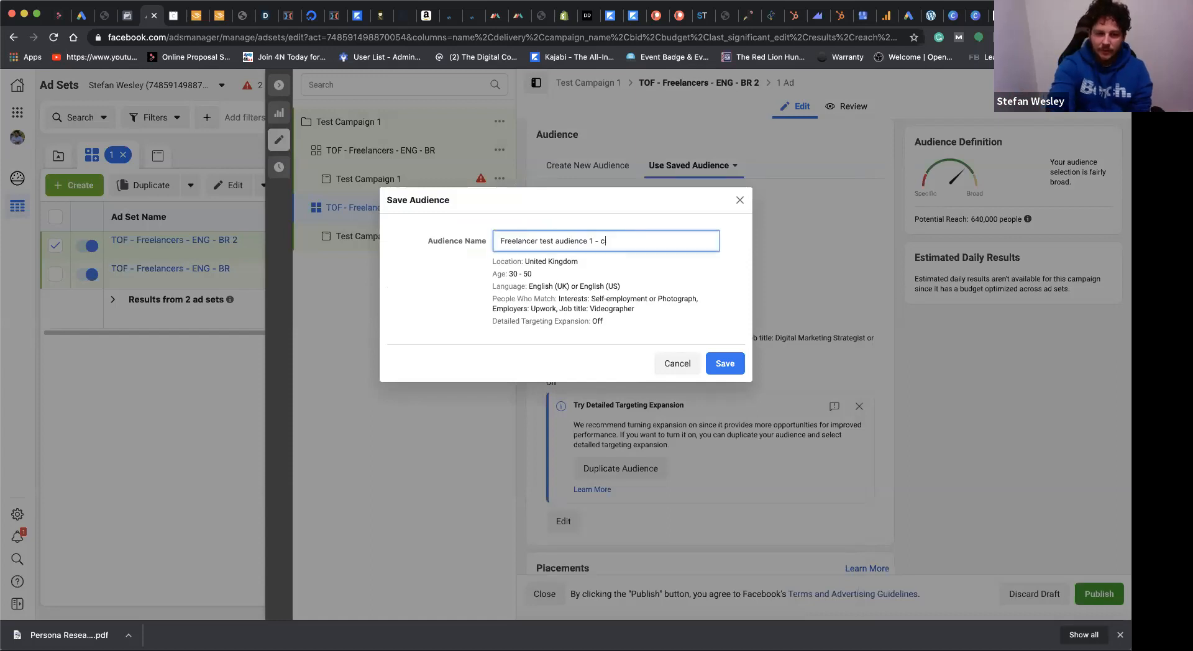
pyautogui.write('2')
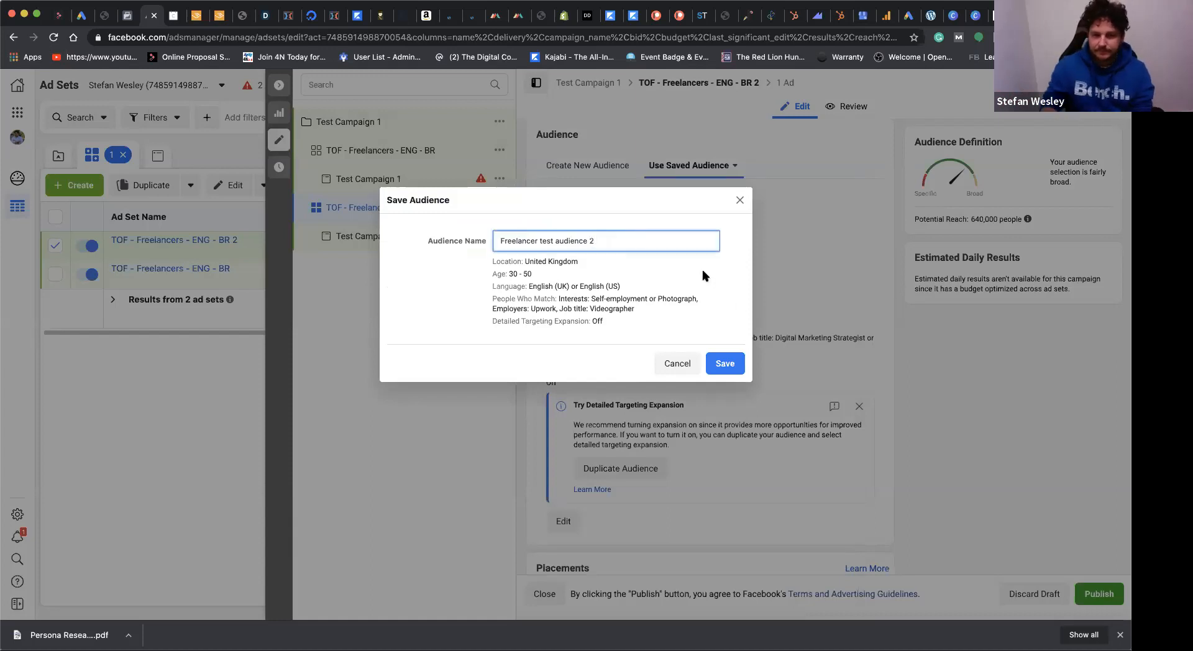
pyautogui.click(726, 365)
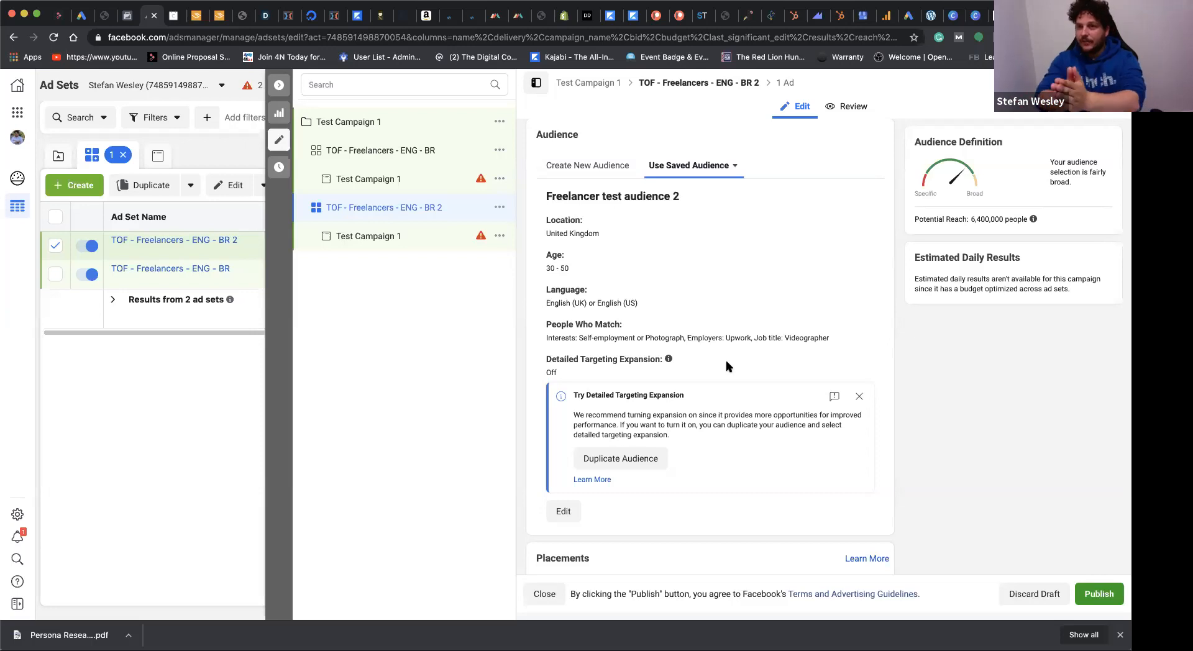
pyautogui.scroll(-5, 812, 276)
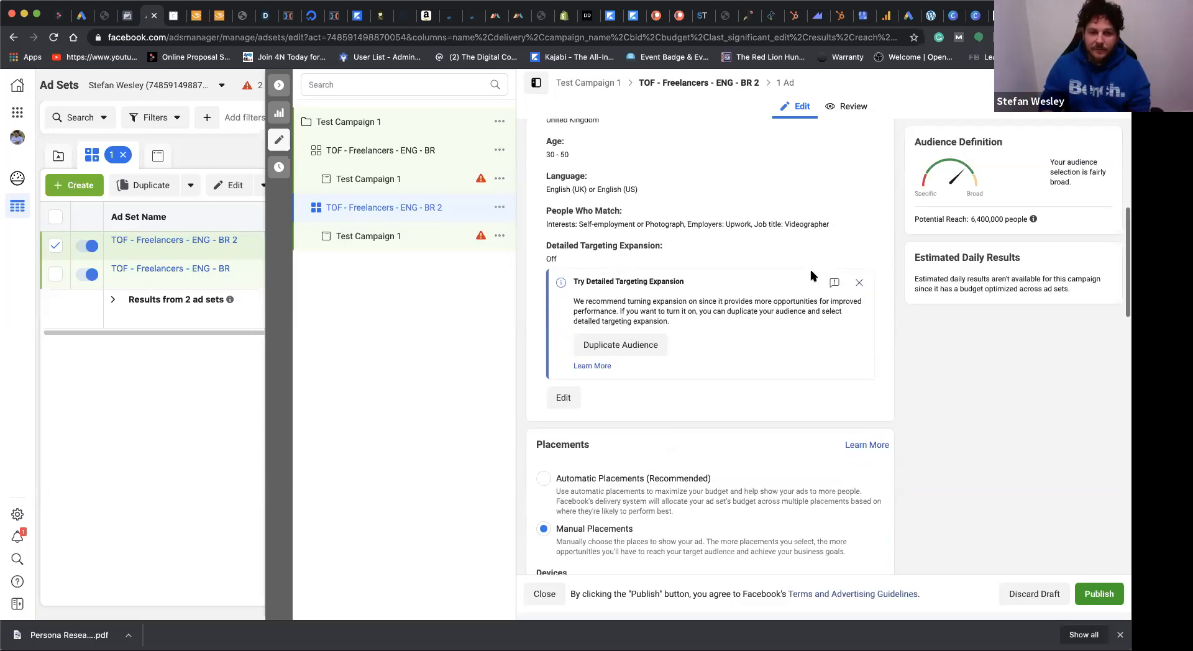
# Step: Review the audience, placement and schedule settings of the TOF - Freelancers - ENG - BR 2 ad set
pyautogui.scroll(-10, 811, 276)
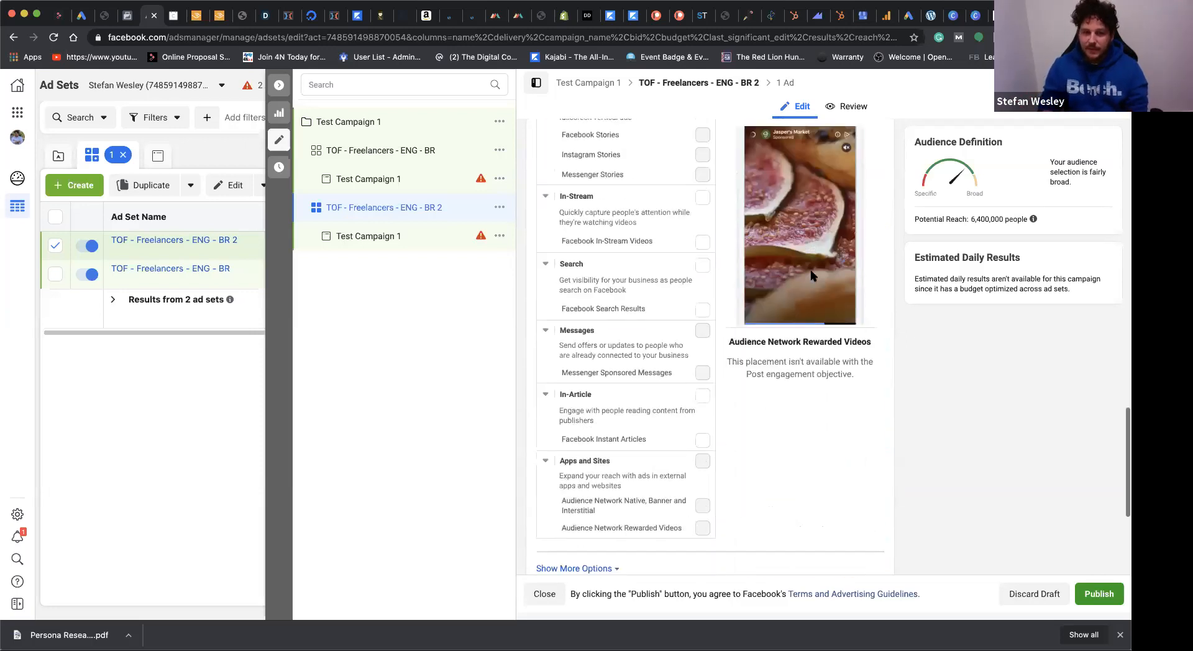
pyautogui.scroll(15, 782, 445)
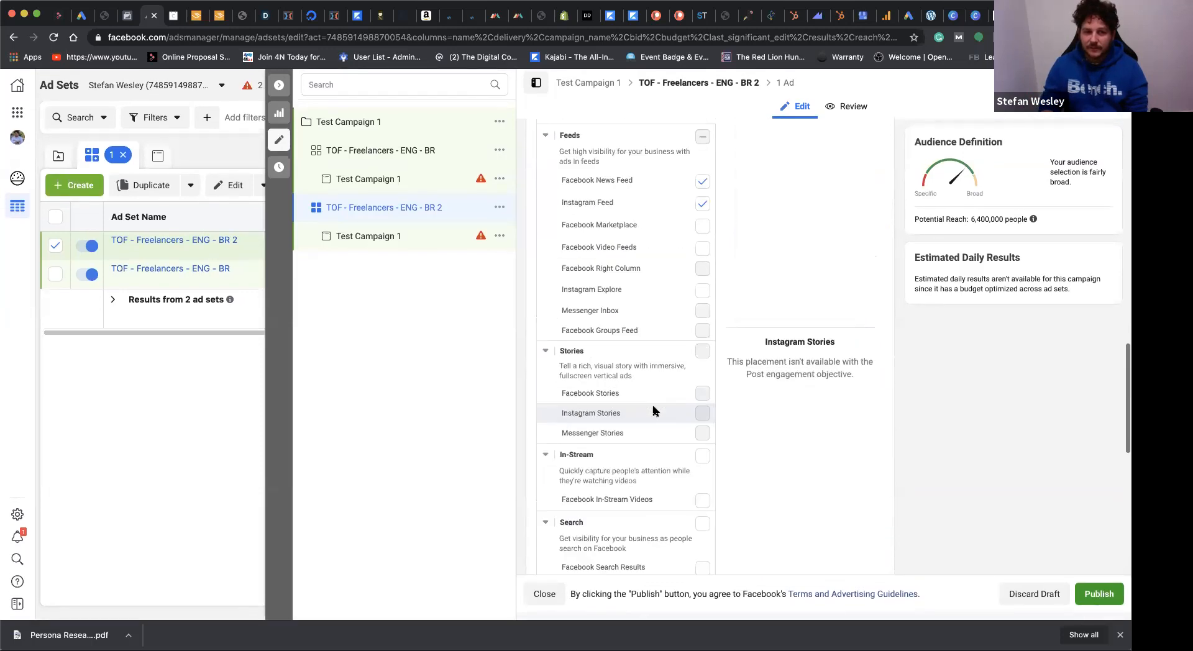
pyautogui.scroll(7, 771, 230)
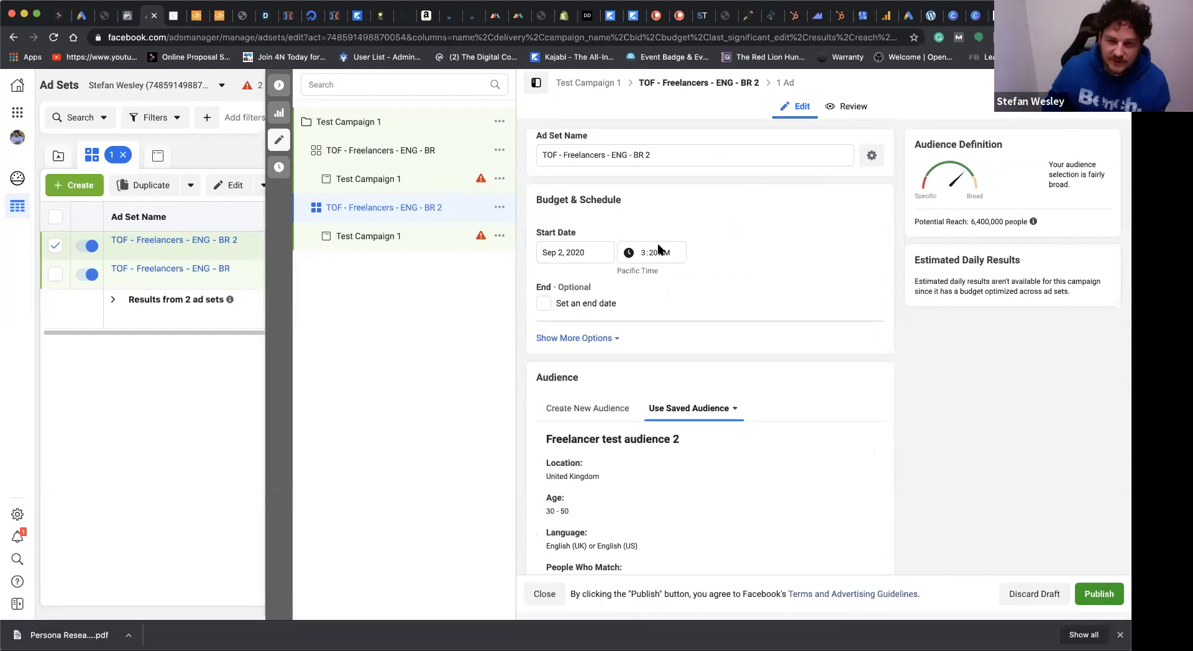
pyautogui.scroll(-2, 652, 395)
pyautogui.scroll(2, 652, 398)
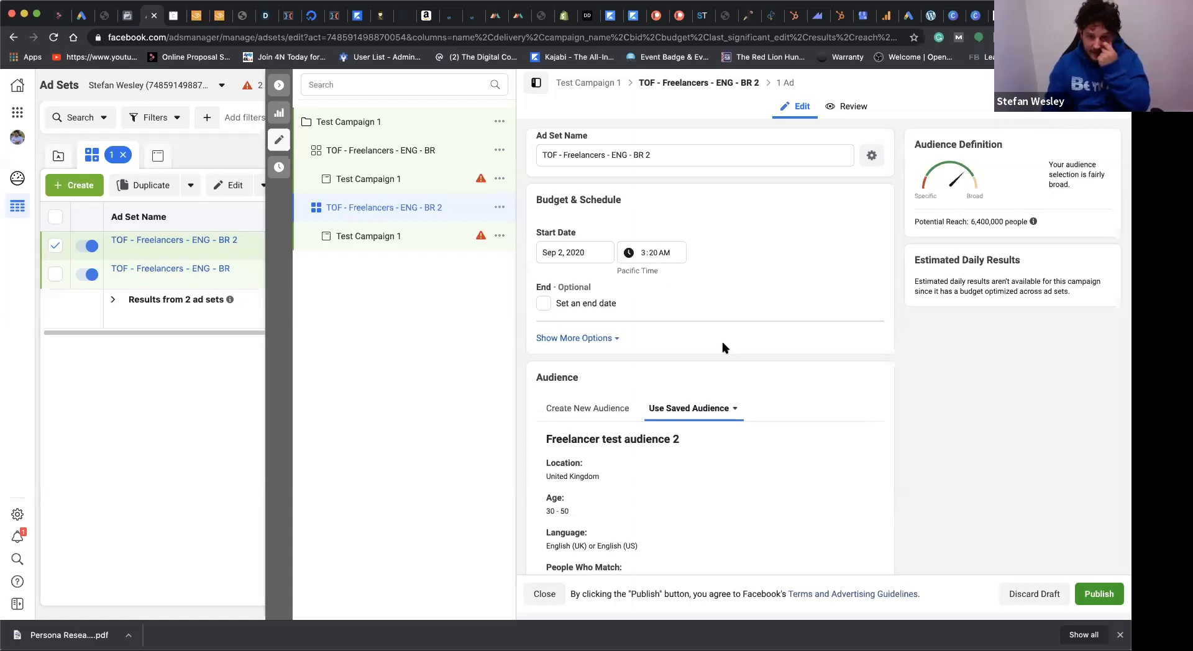
pyautogui.scroll(-5, 759, 380)
pyautogui.scroll(5, 760, 380)
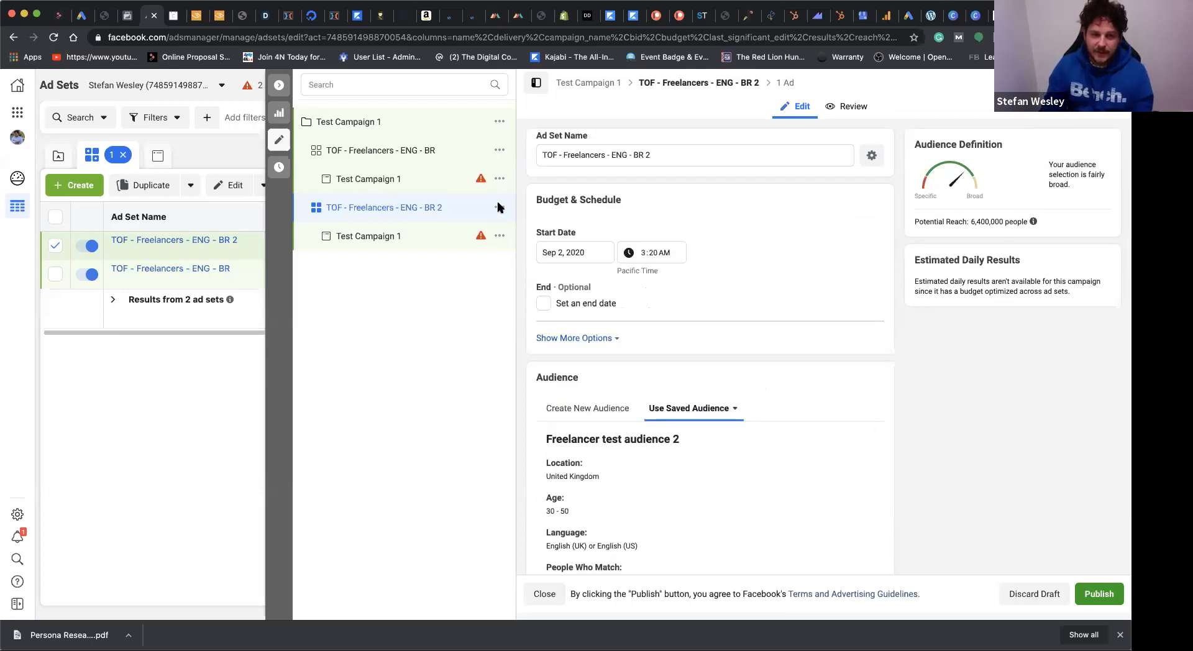
# Step: Duplicate the TOF - Freelancers - ENG - BR ad set once into the existing campaign Test Campaign 1
pyautogui.click(500, 153)
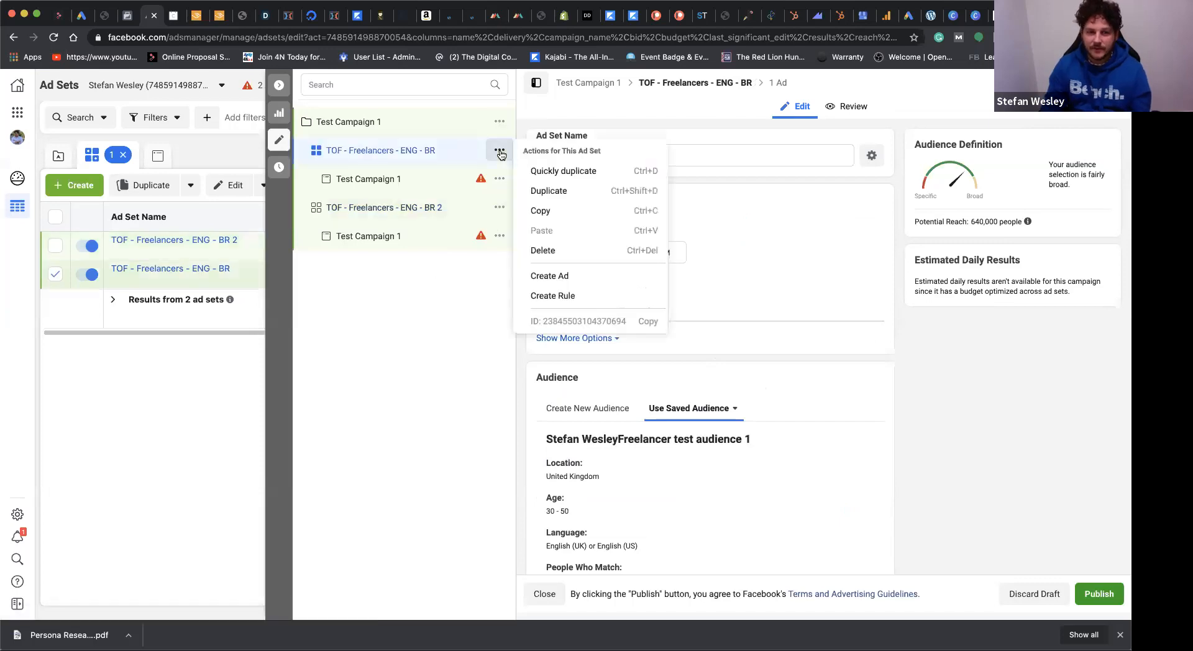
pyautogui.click(548, 190)
pyautogui.click(403, 274)
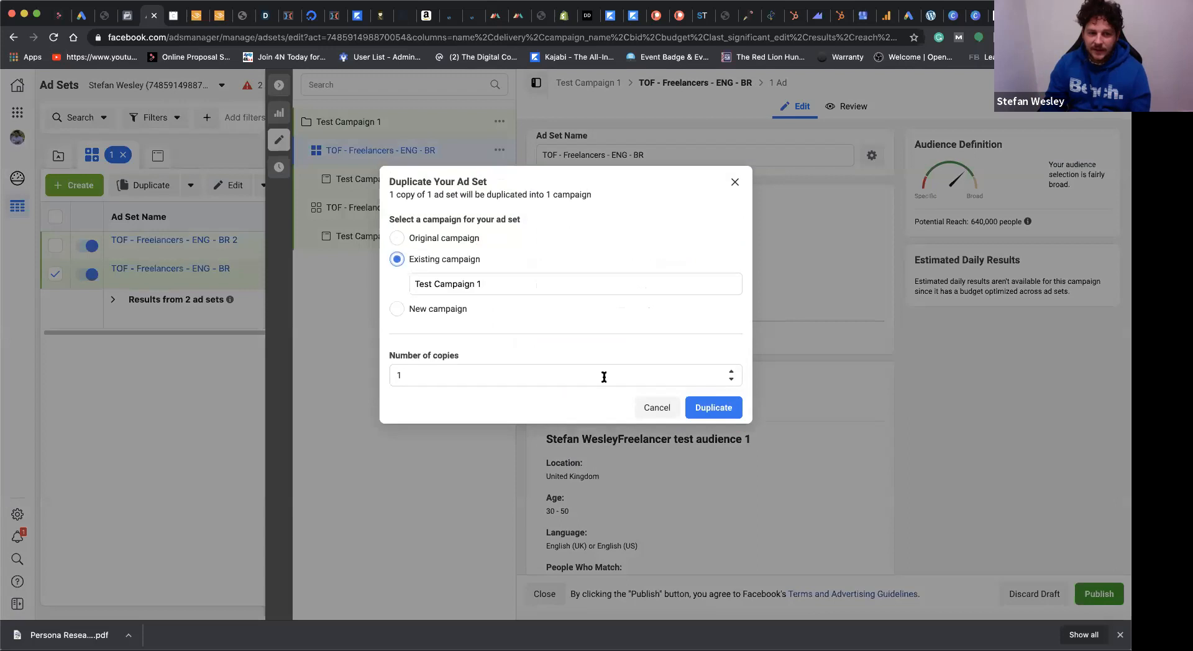
pyautogui.click(700, 408)
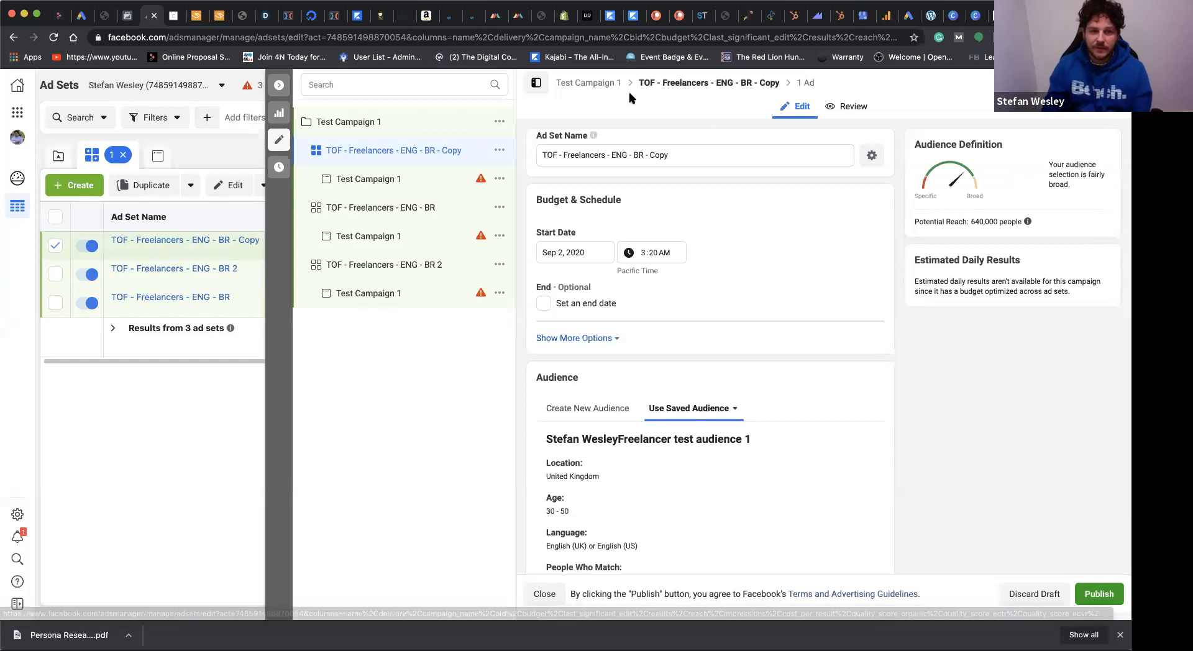
# Step: Rename the duplicated ad set as "TOF - Freelancers - ENG - LAY"
pyautogui.click(635, 155)
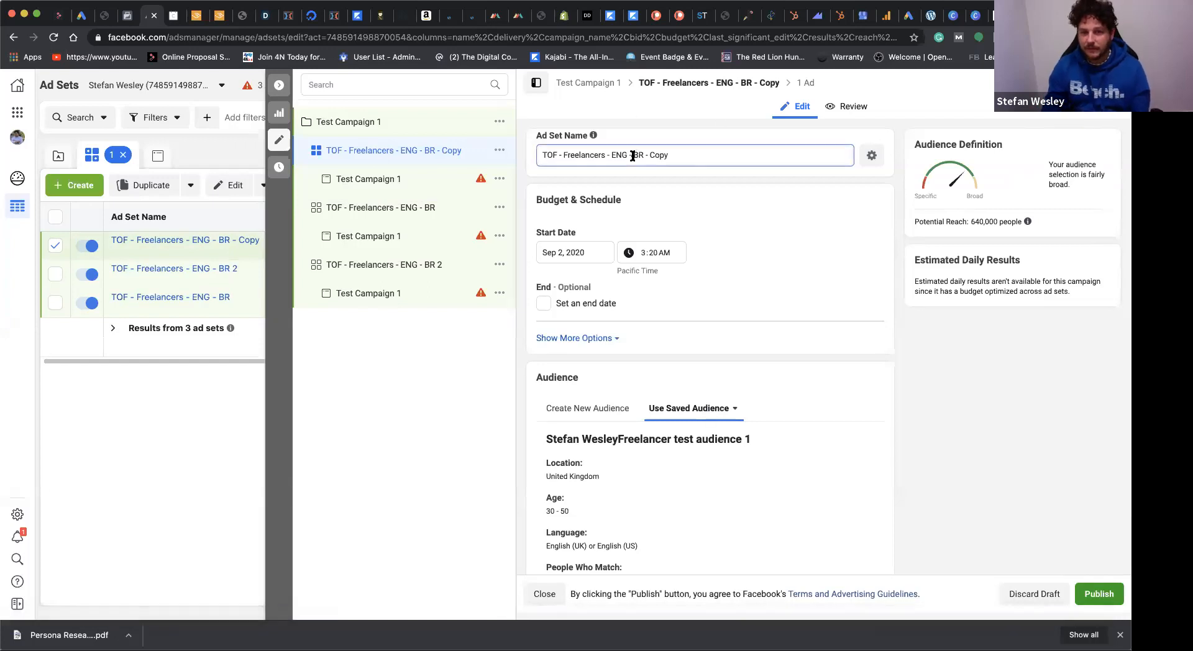
pyautogui.moveTo(634, 156); pyautogui.dragTo(706, 151)
pyautogui.write('LAY')
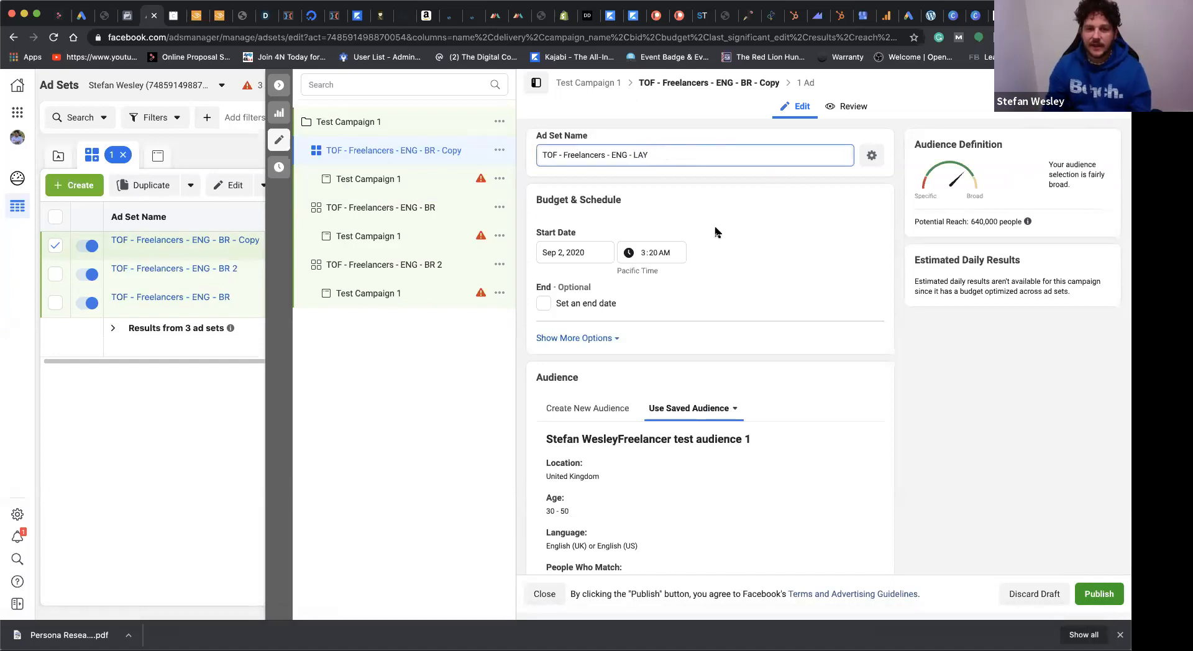
pyautogui.click(768, 264)
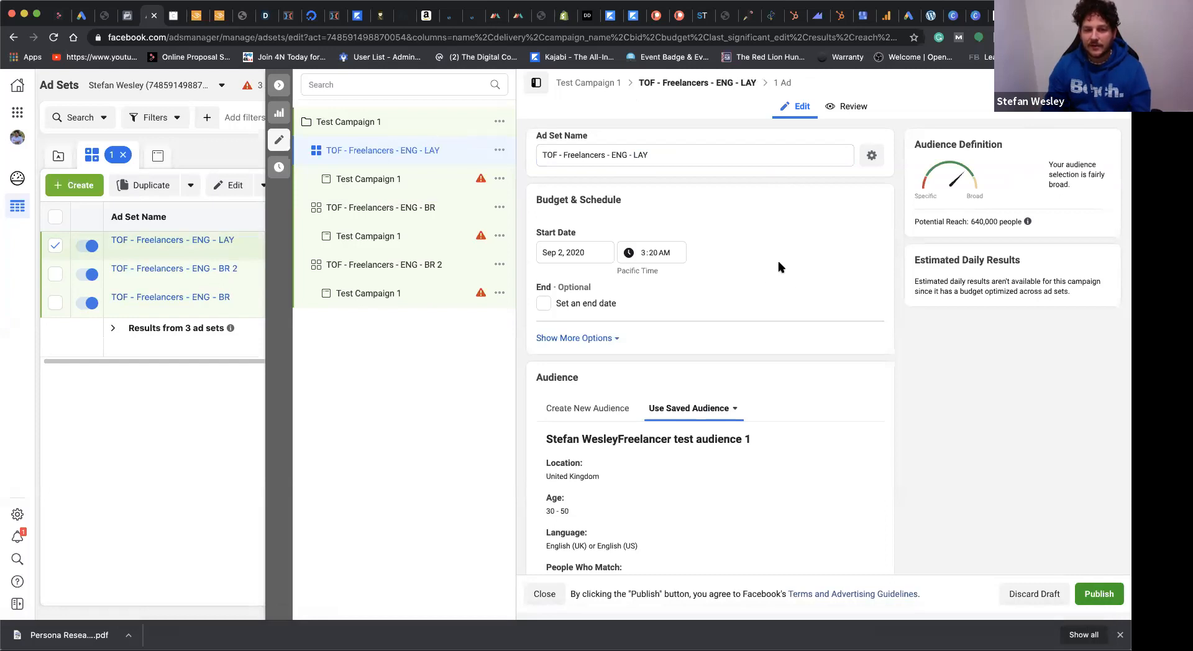
# Step: Open the ad set's saved audience for editing and change its name to "Freelancer test audience Layered - 1"
pyautogui.scroll(-5, 780, 266)
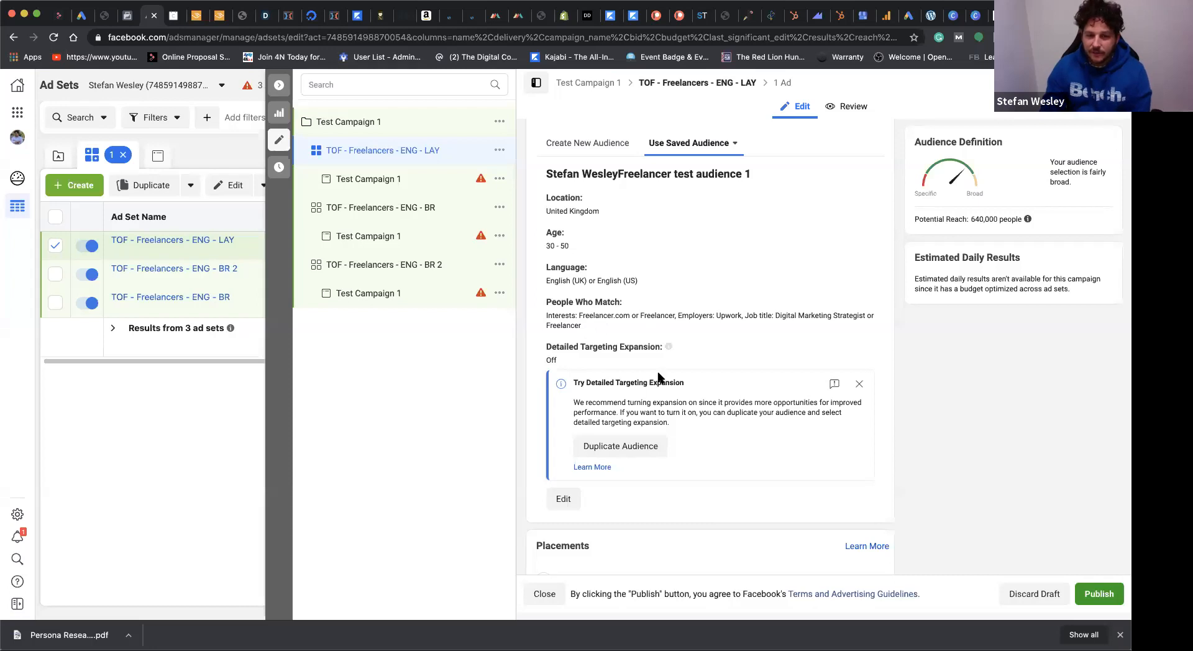
pyautogui.click(563, 500)
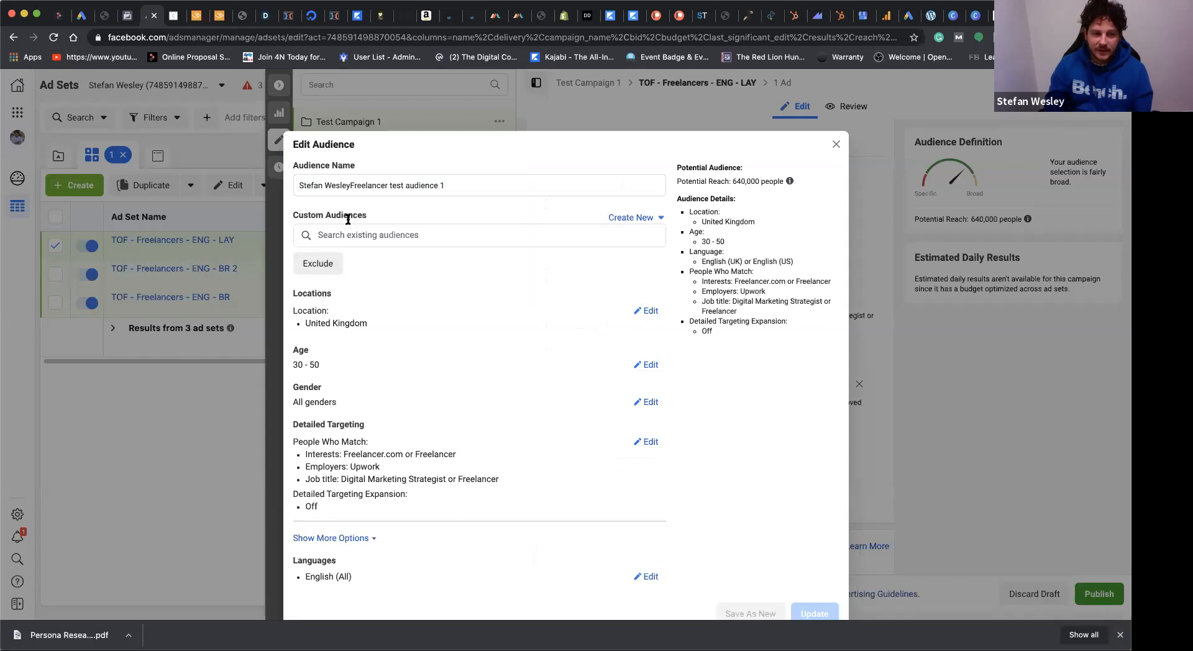
pyautogui.moveTo(351, 185); pyautogui.dragTo(298, 185)
pyautogui.press('BackSpace')
pyautogui.moveTo(418, 190); pyautogui.dragTo(385, 183)
pyautogui.press('BackSpace')
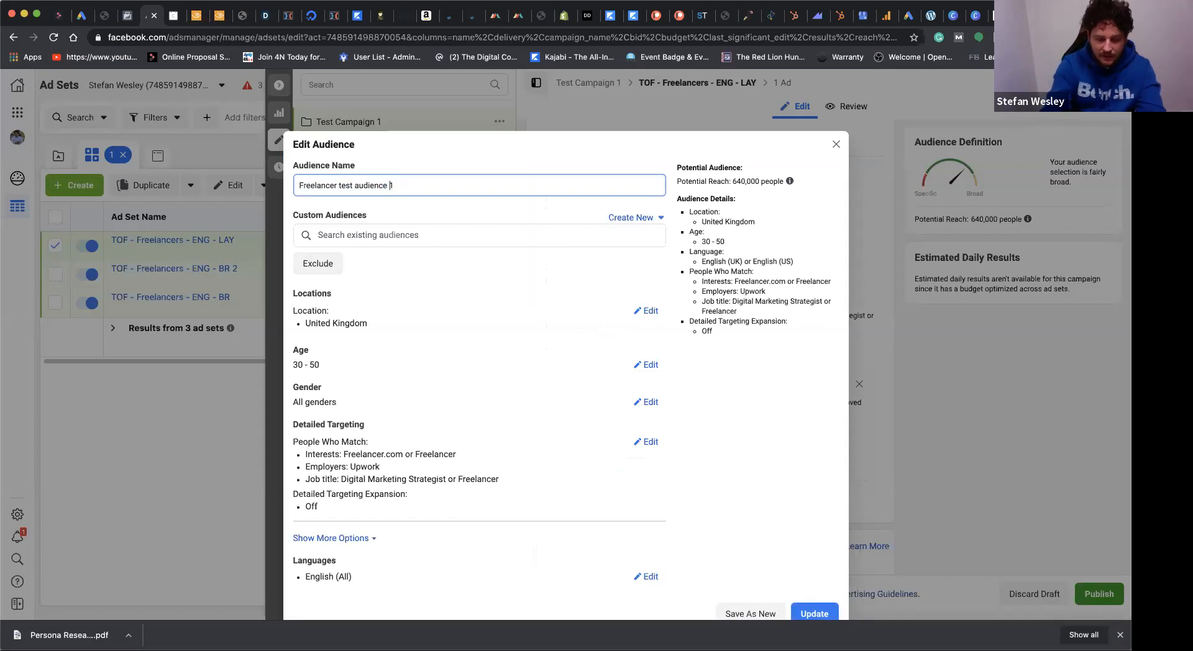
pyautogui.write('Layere')
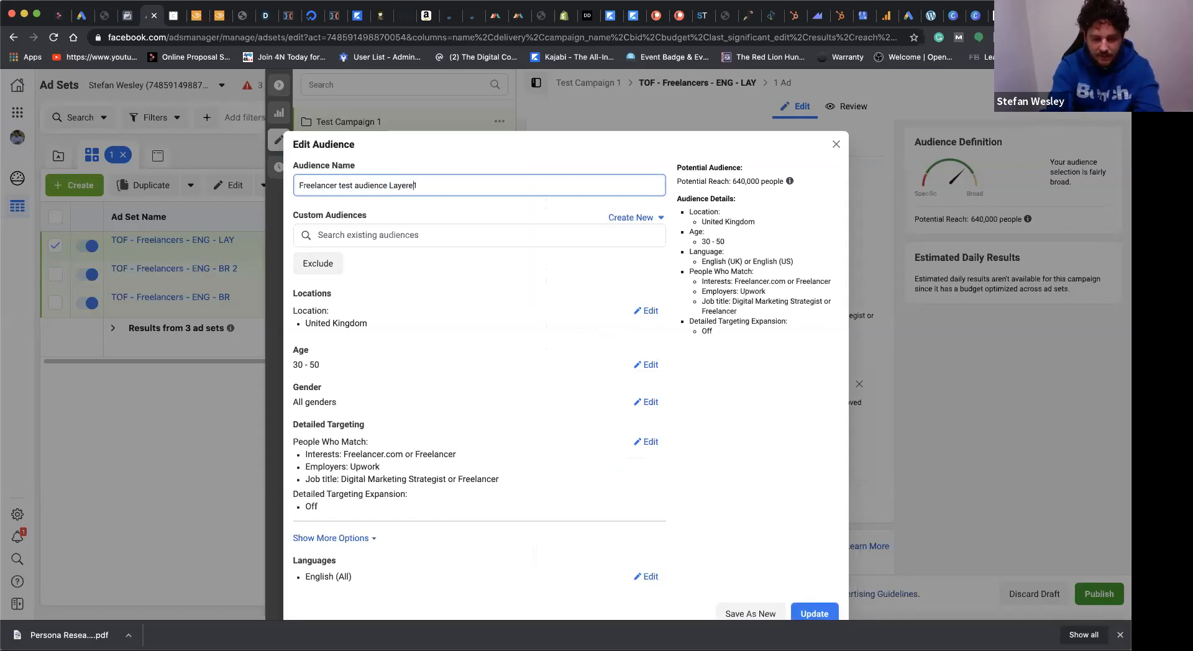
pyautogui.write('d - 1')
pyautogui.click(463, 320)
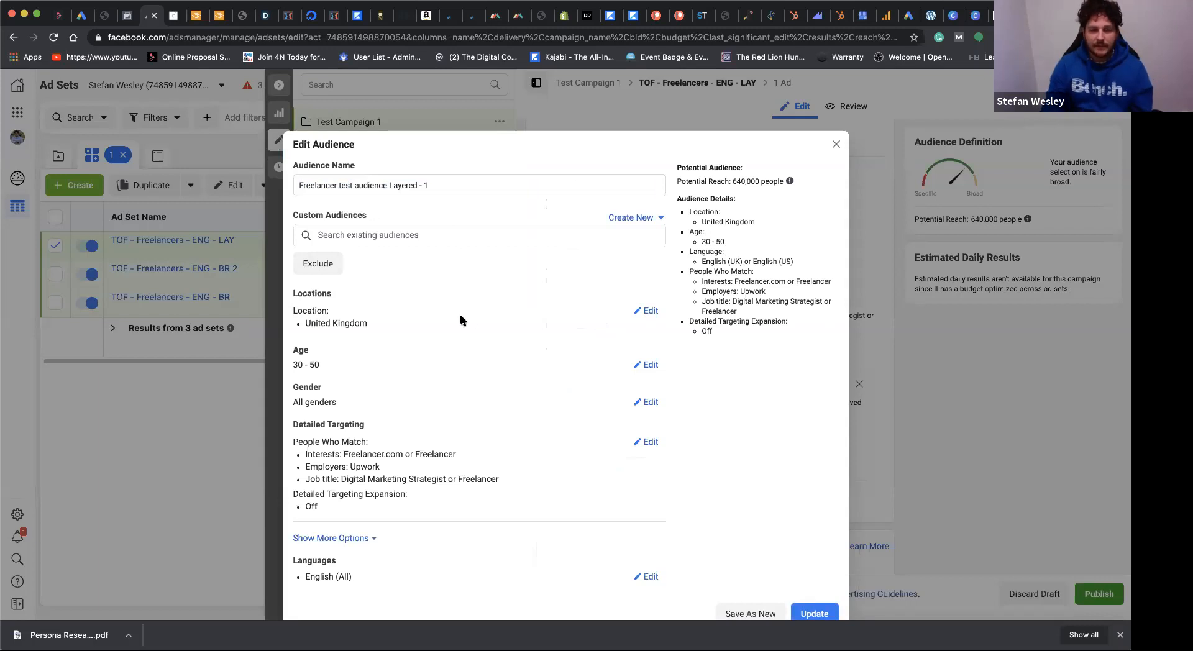
# Step: Edit the audience's detailed targeting and remove the Upwork employer from the people to include
pyautogui.scroll(-2, 493, 311)
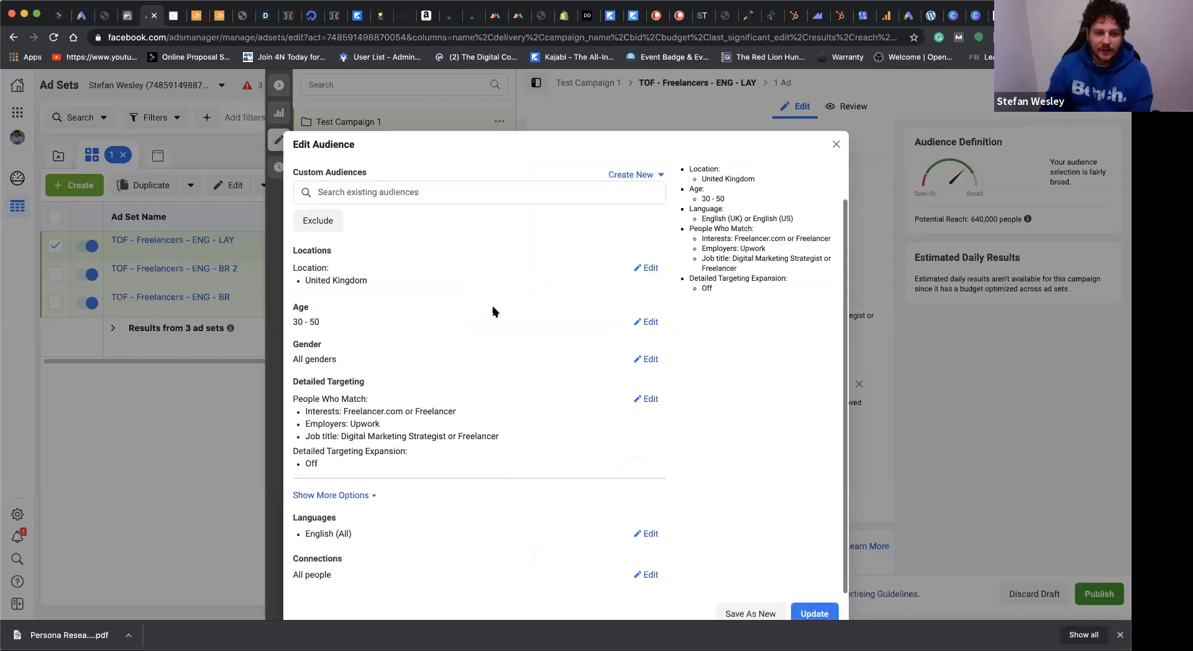
pyautogui.click(651, 399)
pyautogui.scroll(-4, 653, 401)
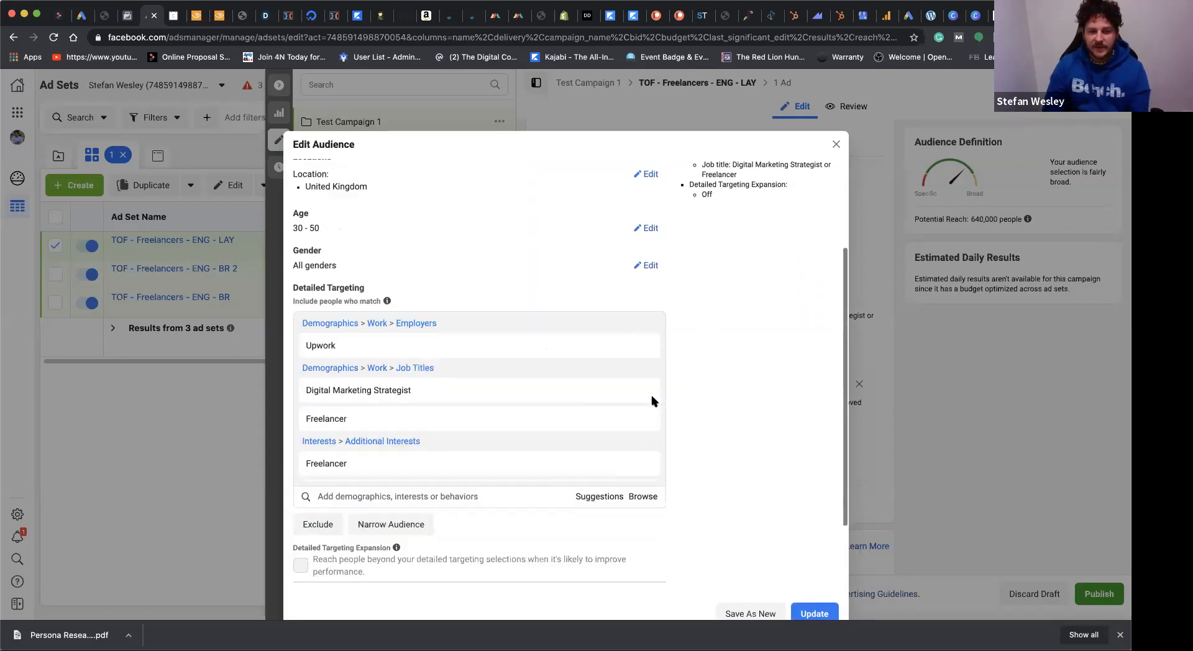
pyautogui.scroll(-1, 555, 367)
pyautogui.scroll(1, 555, 367)
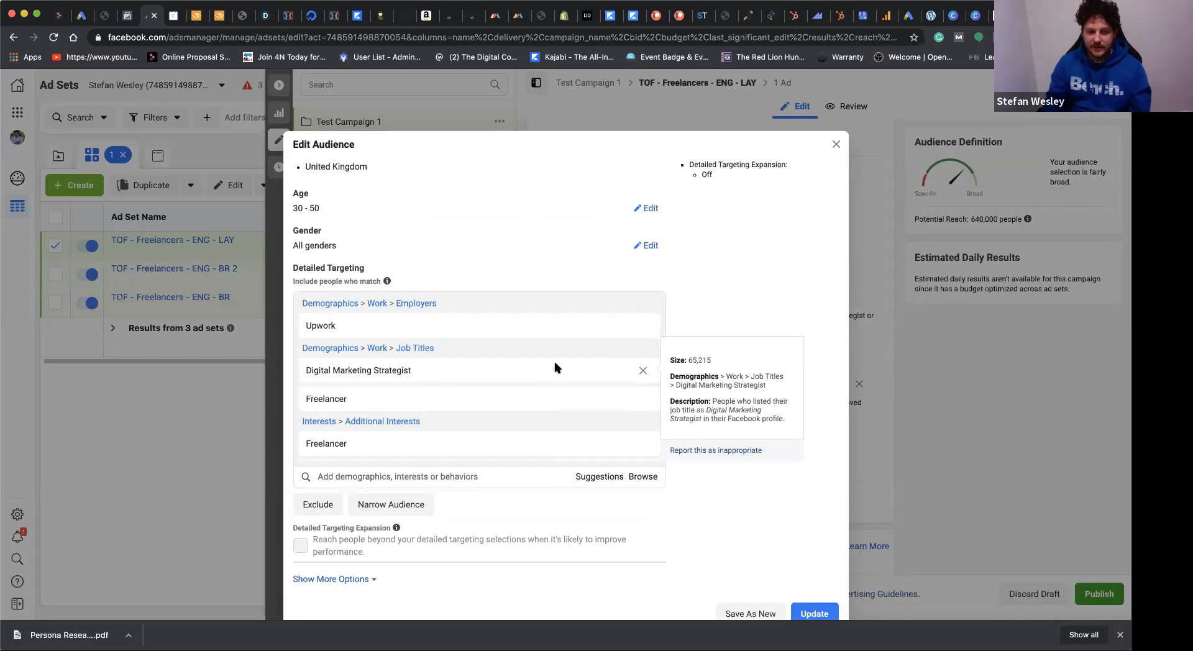
pyautogui.scroll(-1, 554, 367)
pyautogui.scroll(1, 483, 396)
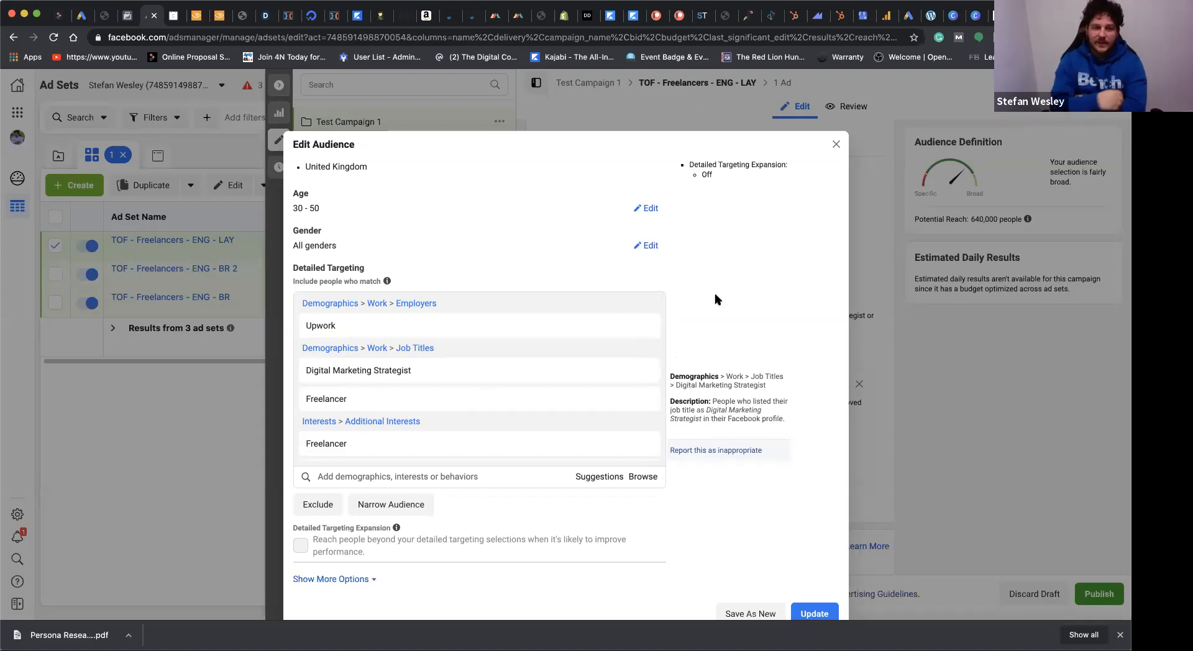
pyautogui.moveTo(553, 319)
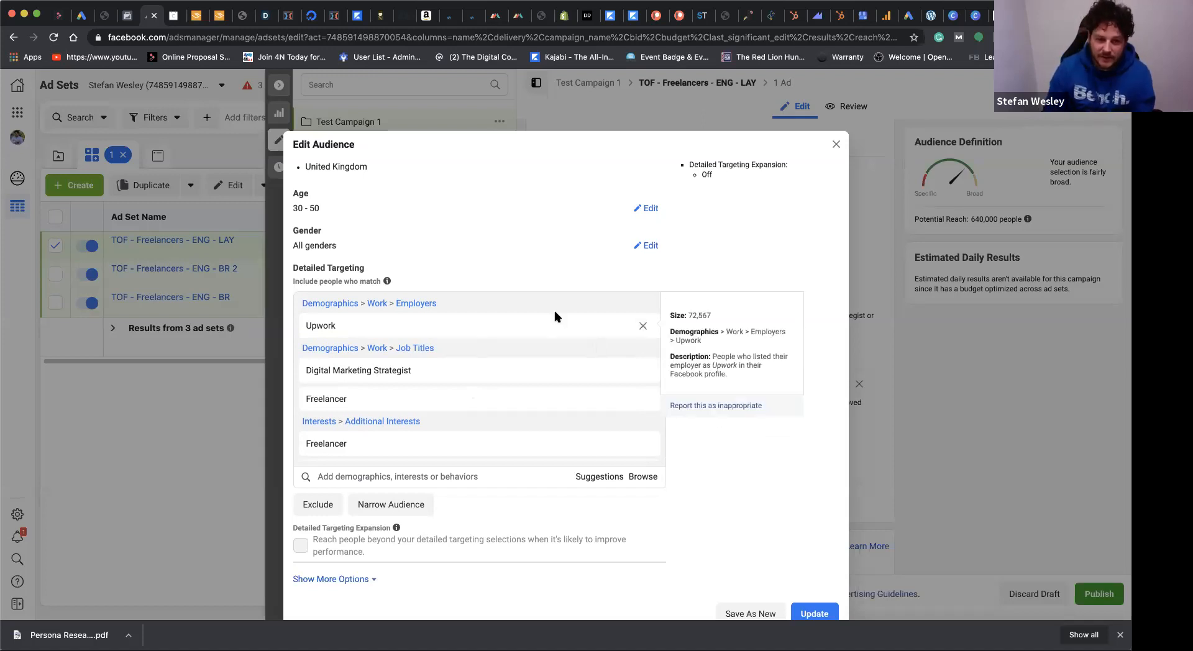
pyautogui.click(643, 327)
# Step: Narrow the audience so that people must also match the employer Upwork
pyautogui.click(405, 490)
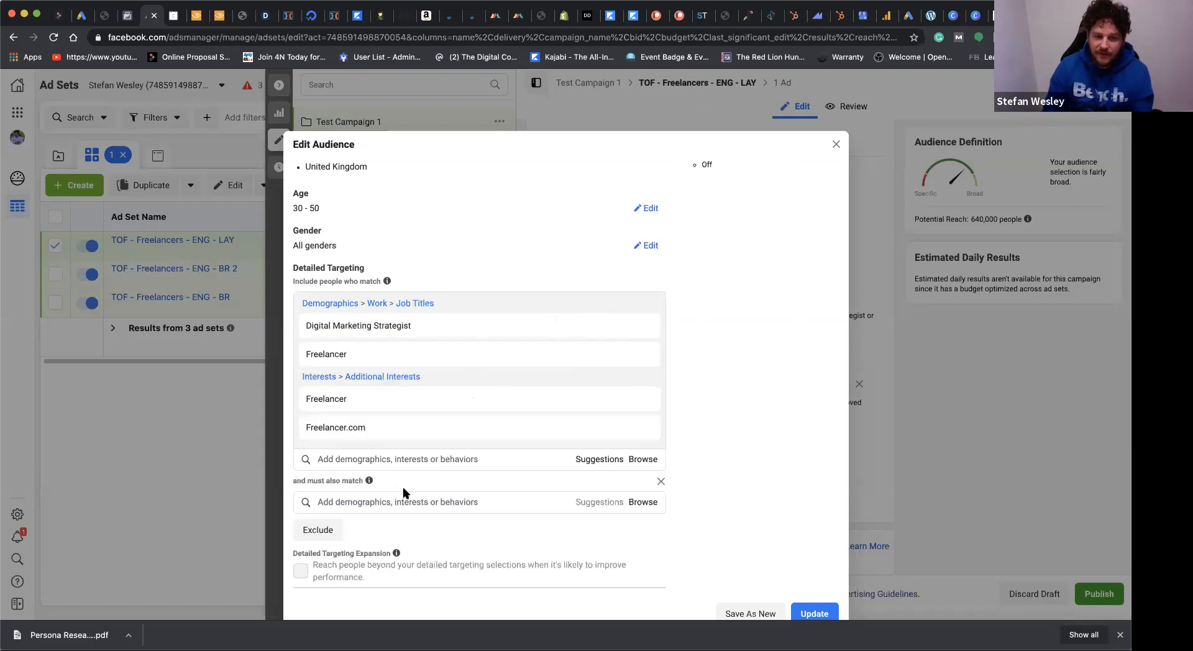
pyautogui.click(414, 500)
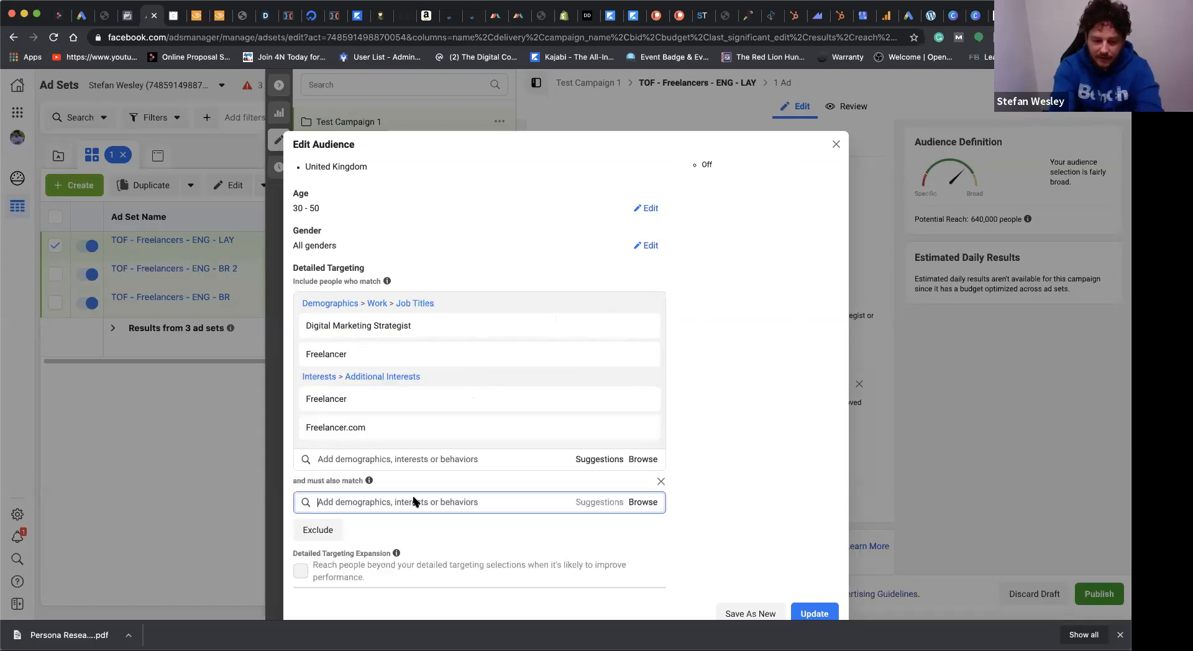
pyautogui.write('upword')
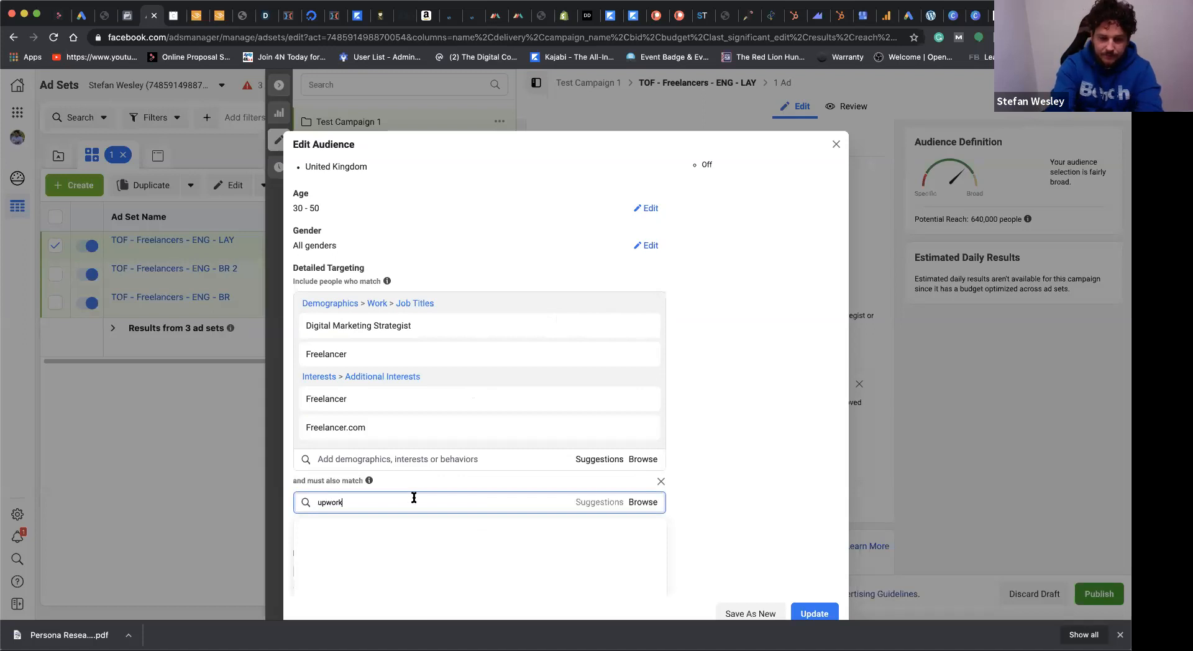
pyautogui.click(445, 533)
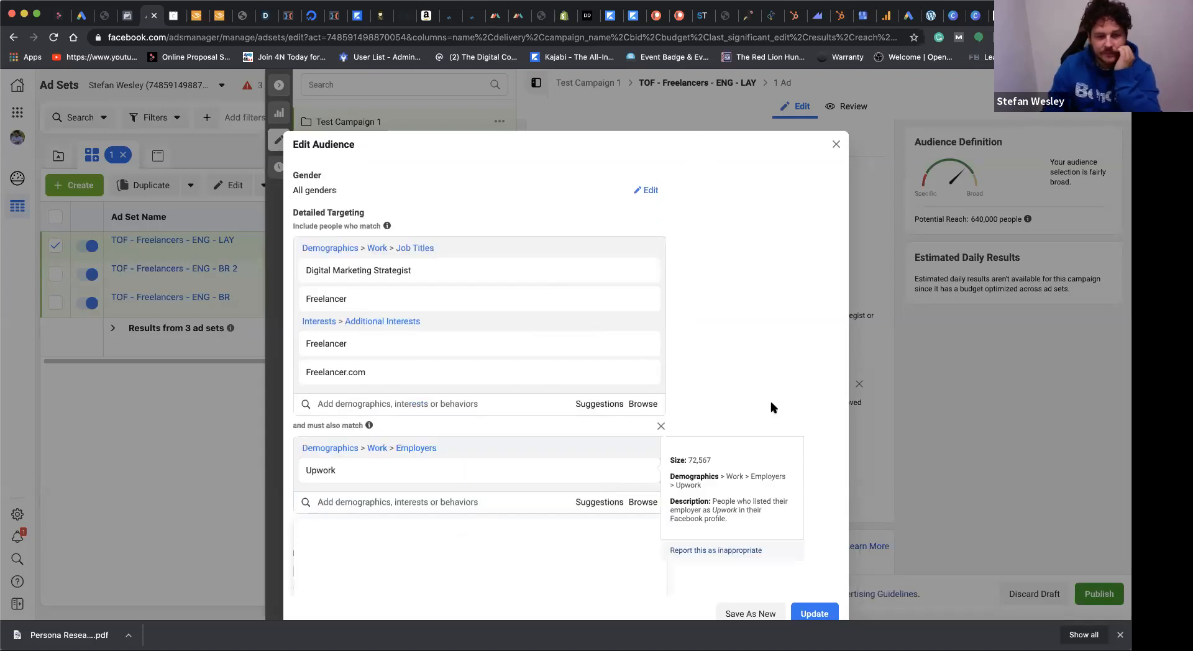
# Step: Save the layered targeting as a new audience named "Freelancer test audience Layered - 1"
pyautogui.scroll(-2, 699, 363)
pyautogui.scroll(2, 695, 365)
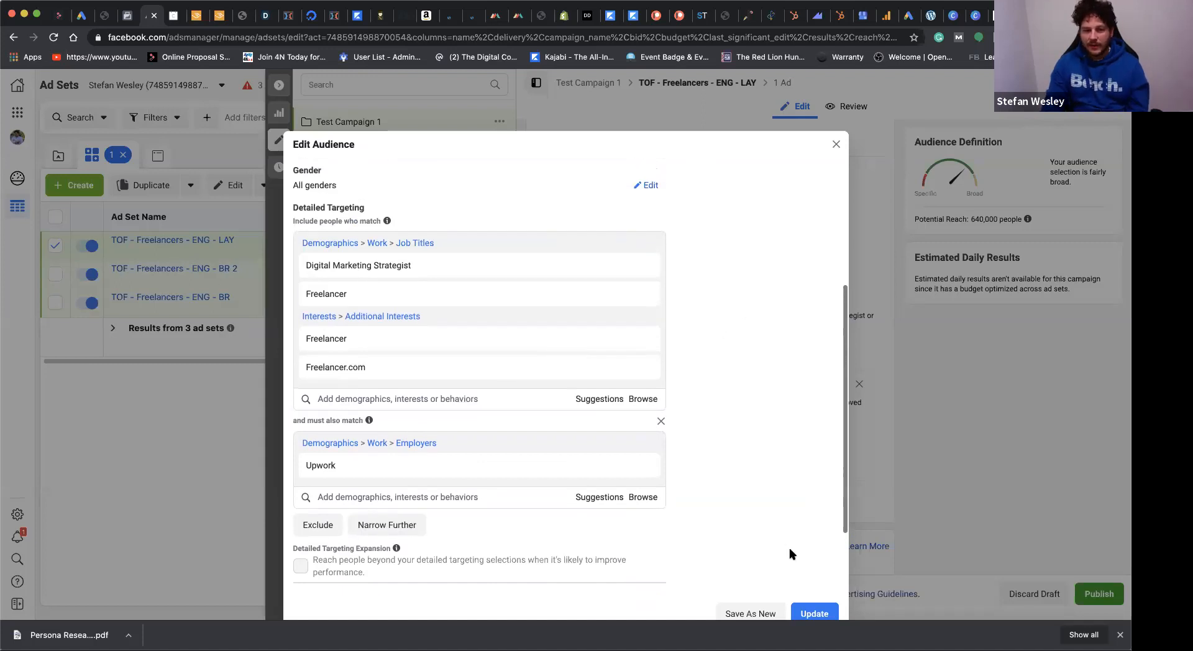
pyautogui.click(752, 614)
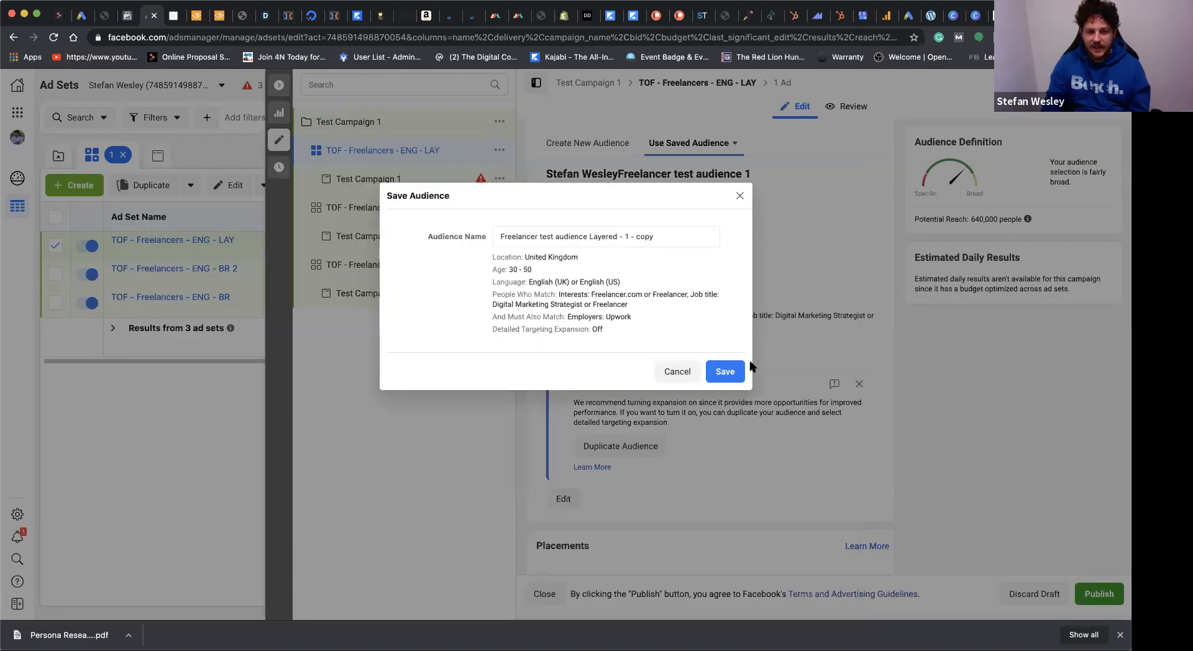
pyautogui.doubleClick(641, 236)
pyautogui.click(723, 371)
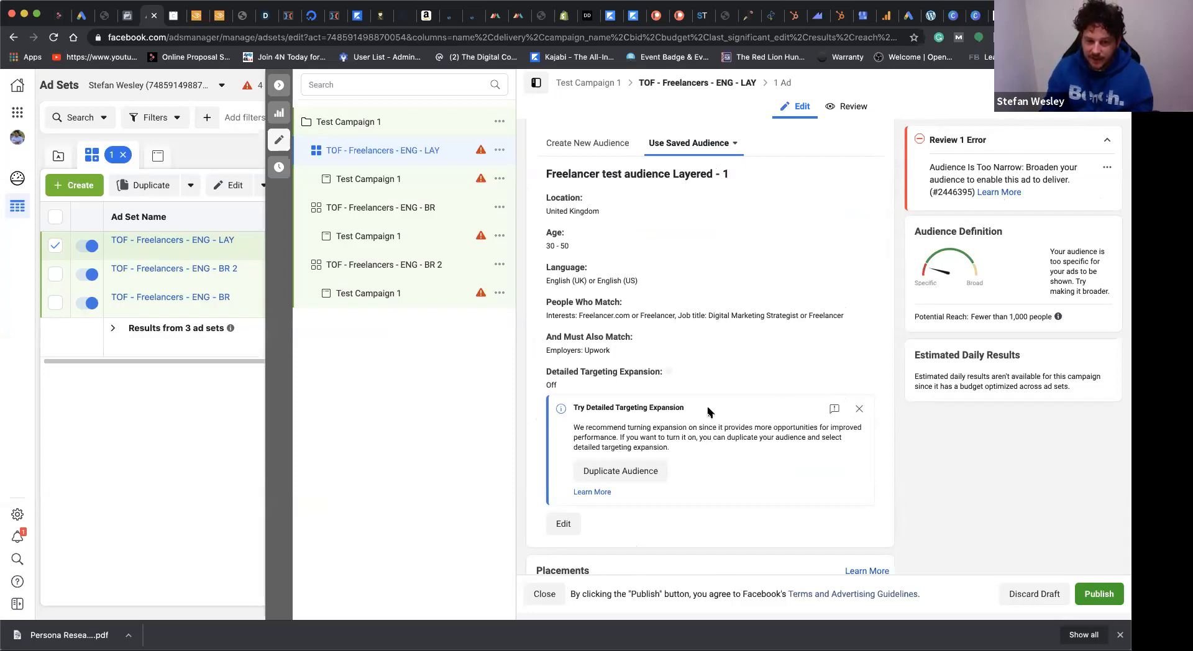
# Step: Dismiss the targeting expansion recommendation and remove the Freelancer.com interest from the layered audience's detailed targeting
pyautogui.click(859, 410)
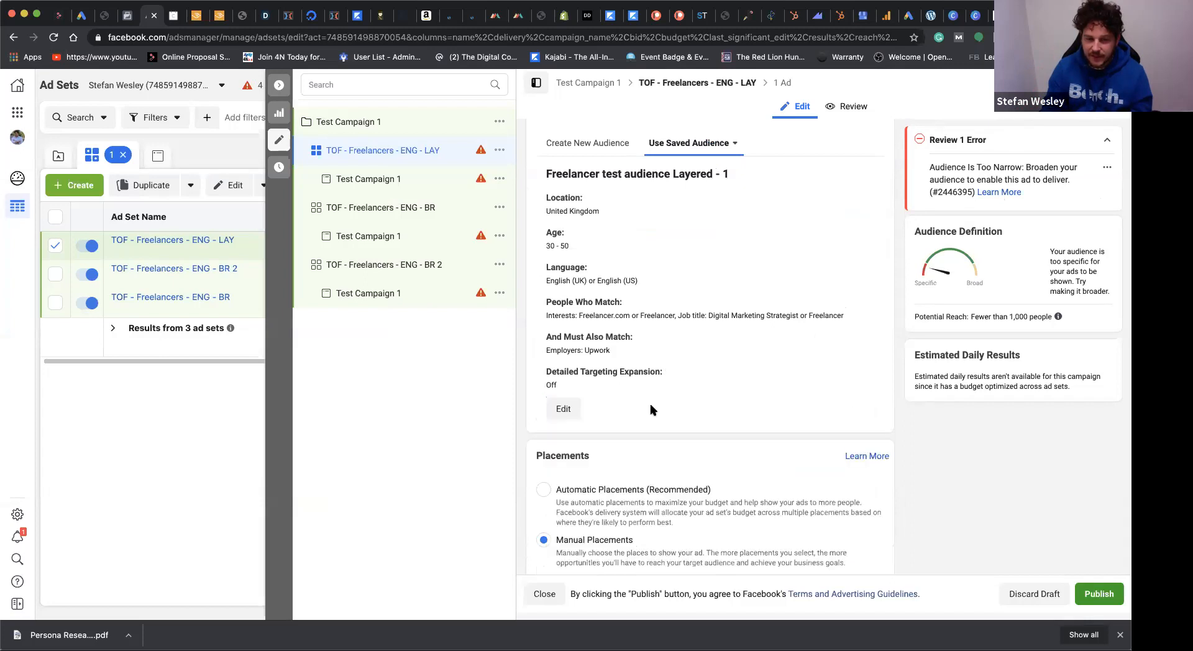
pyautogui.click(563, 409)
pyautogui.scroll(-5, 514, 442)
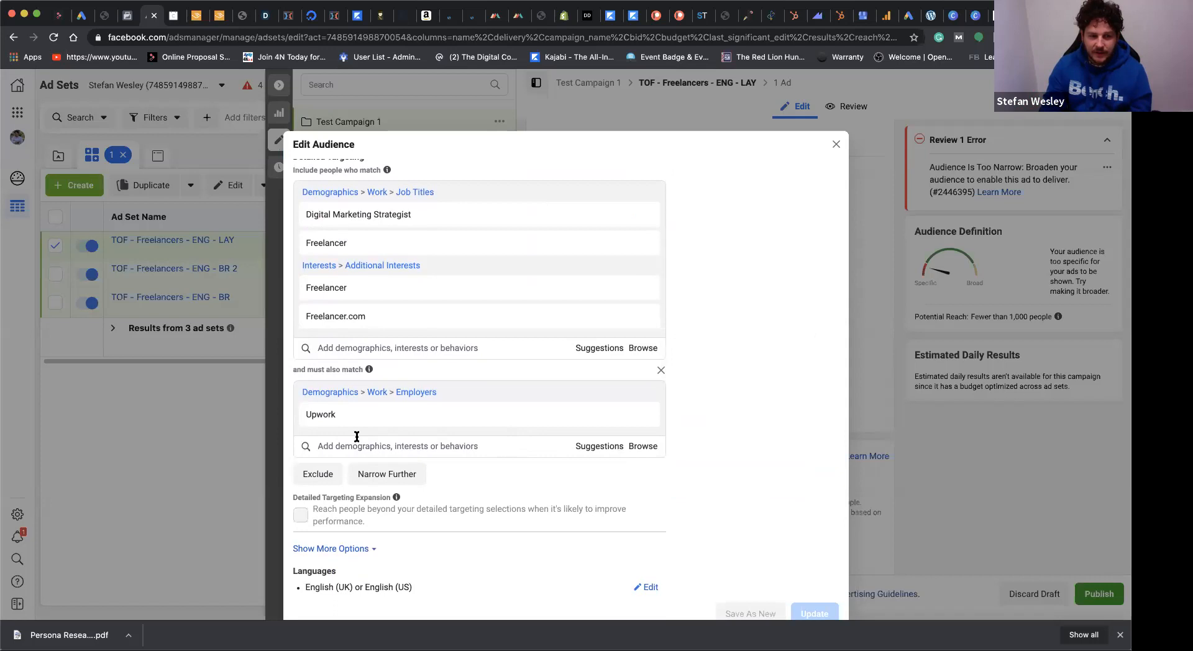
pyautogui.moveTo(549, 314)
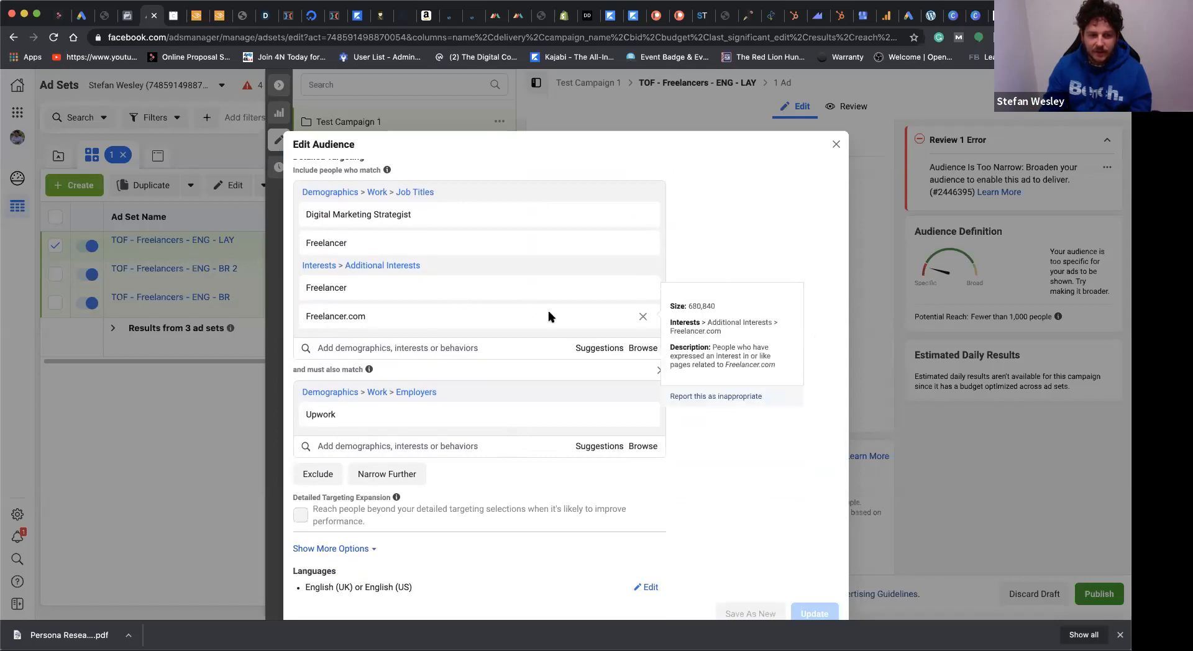
pyautogui.click(642, 320)
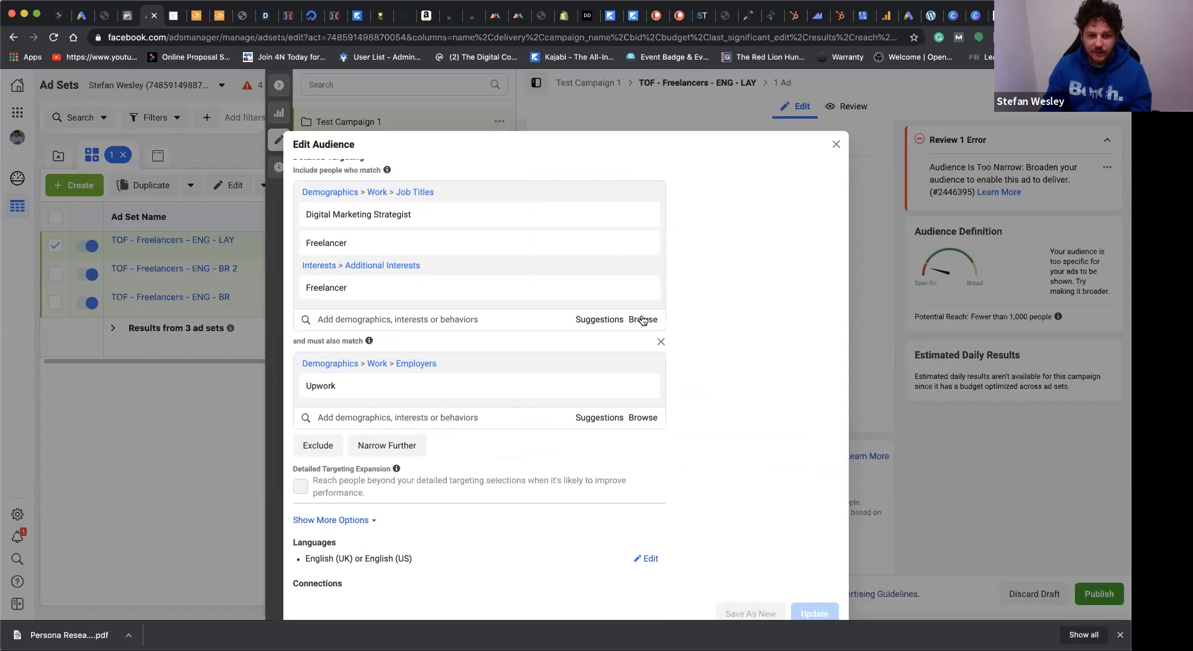
# Step: Search for "fiverr" in the must-also-match group and add the Fiverr interest
pyautogui.click(385, 417)
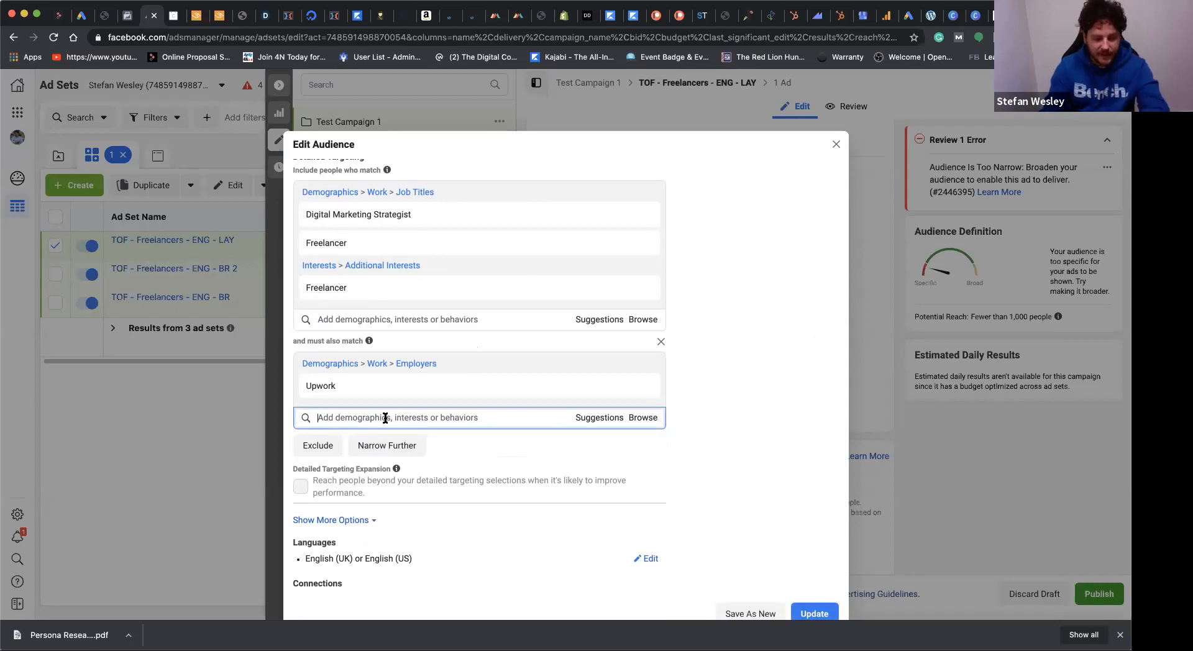
pyautogui.write('fiverr')
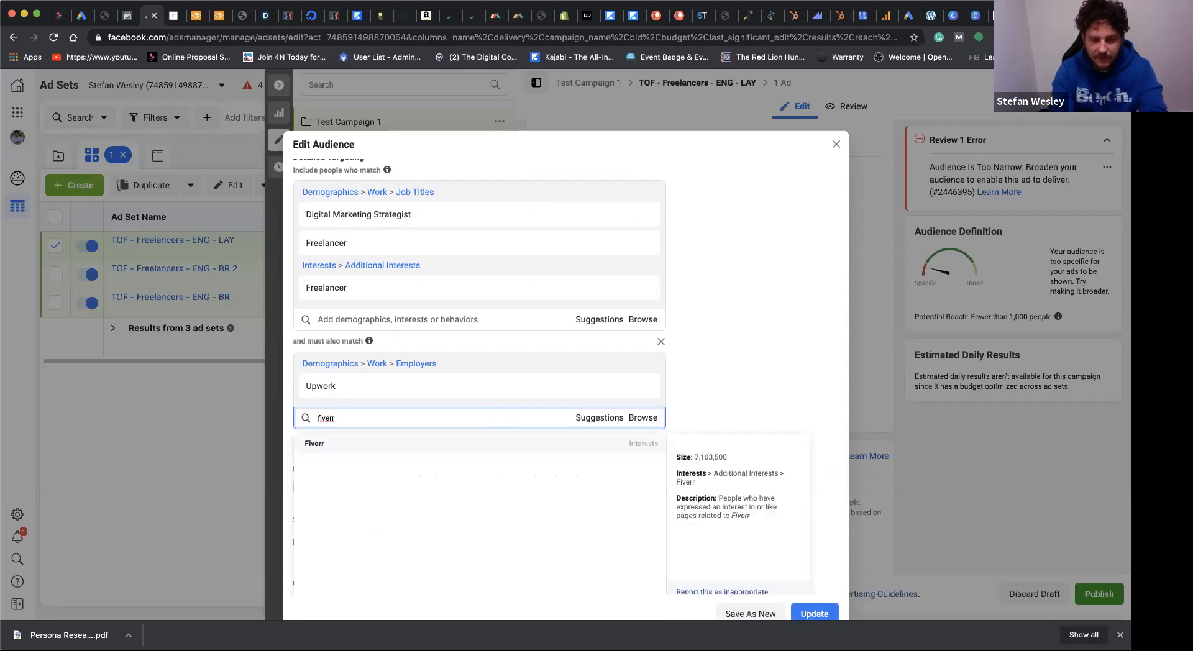
pyautogui.press('Return')
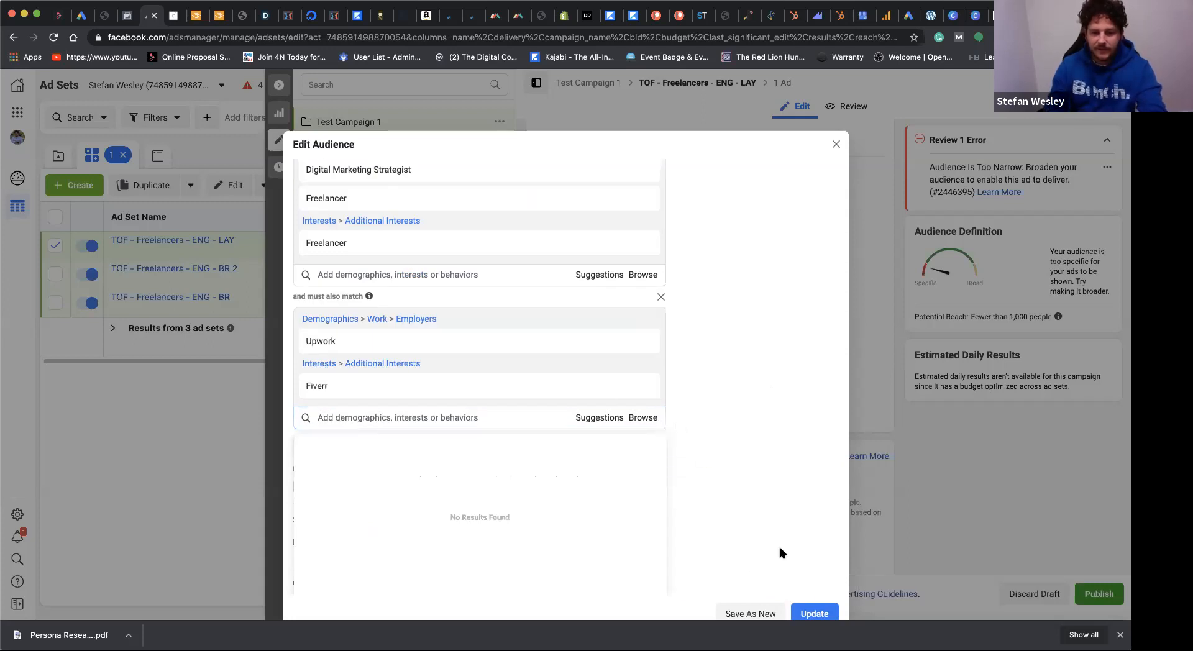
# Step: Save the changed targeting to the existing saved audience "Freelancer test audience Layered - 1"
pyautogui.click(814, 614)
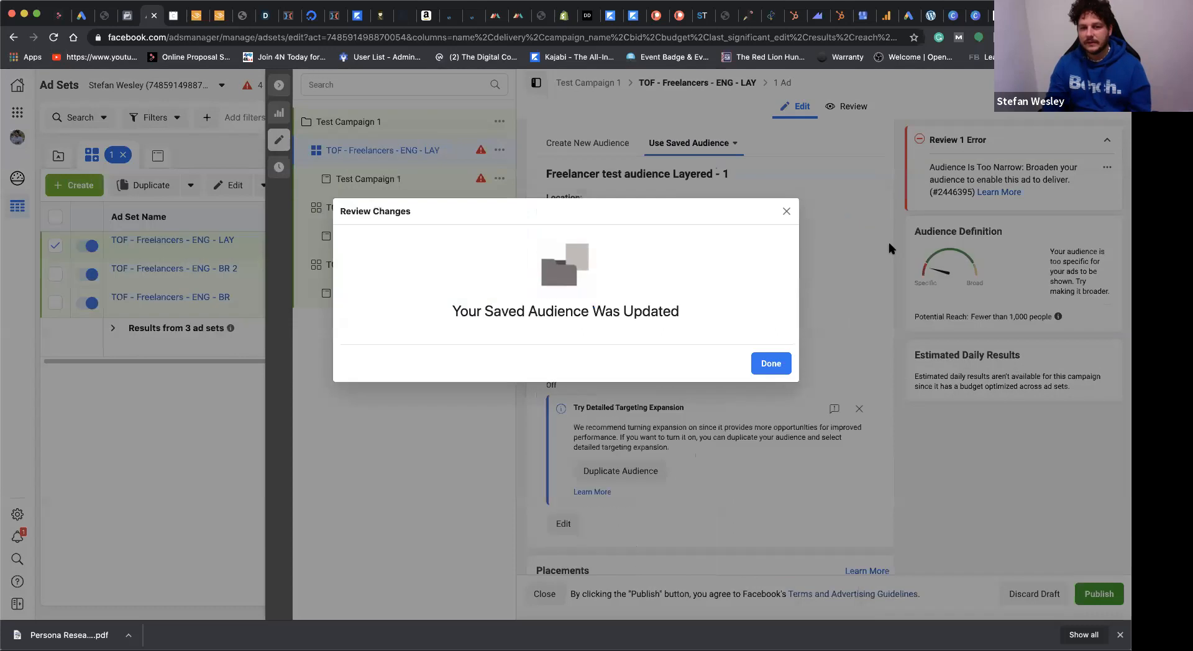
pyautogui.click(773, 362)
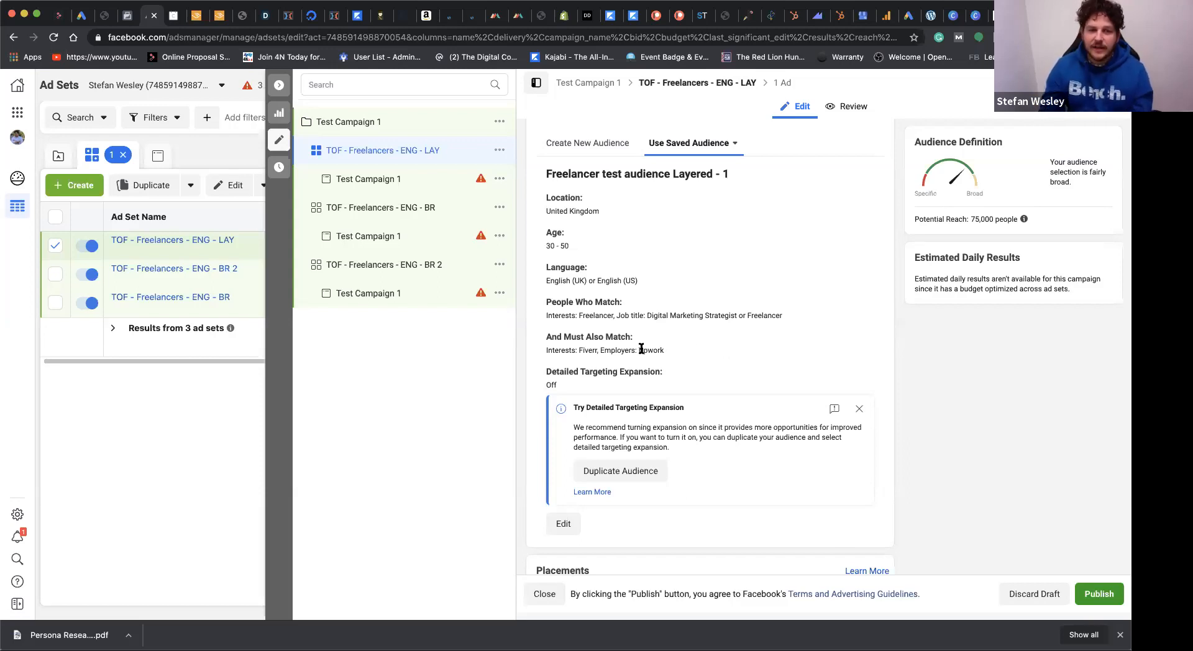
# Step: Edit the layered audience again and remove the Upwork employer, the Fiverr interest and the Freelancer interest
pyautogui.click(564, 525)
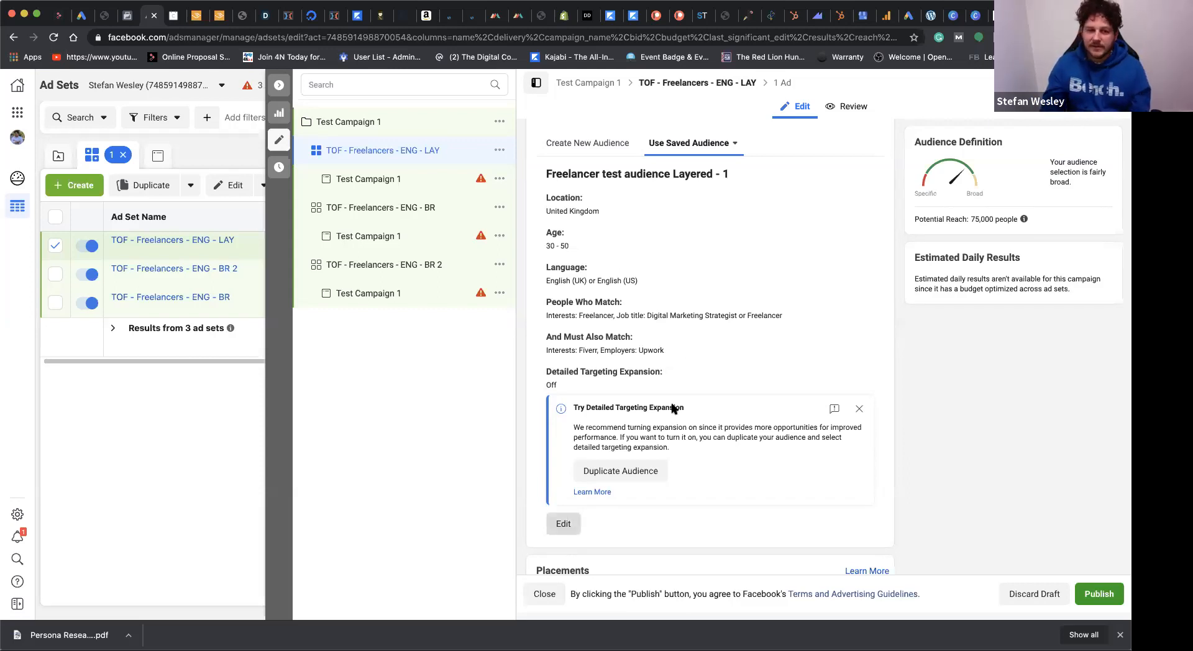
pyautogui.scroll(-3, 483, 372)
pyautogui.scroll(-3, 482, 372)
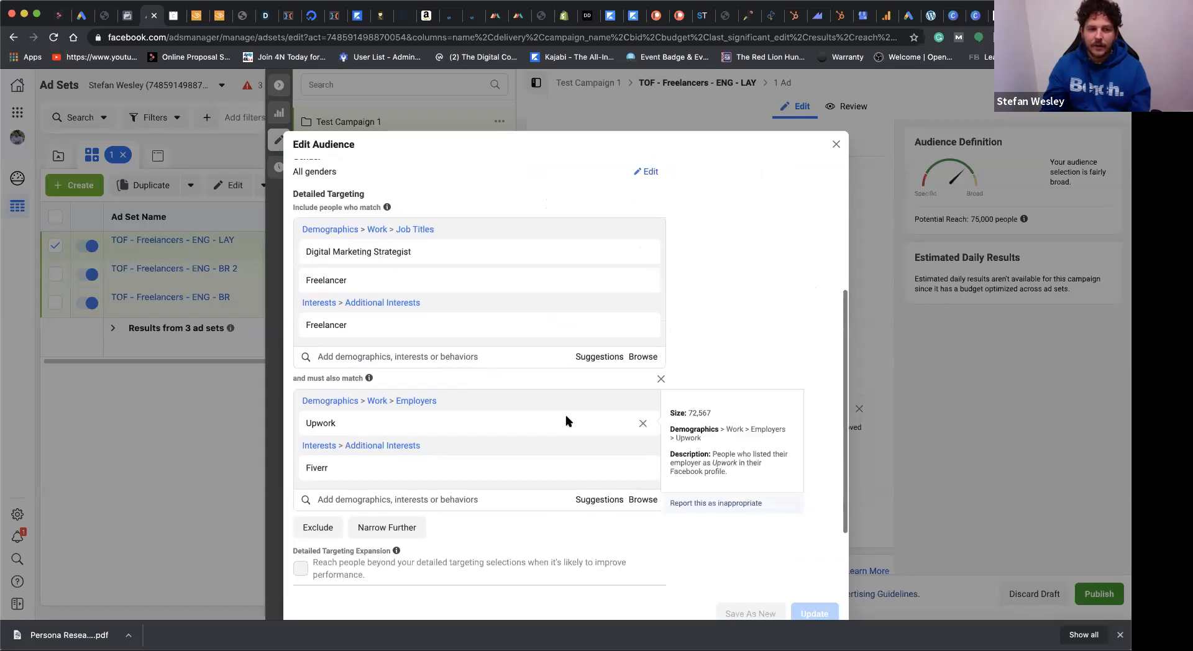
pyautogui.click(643, 424)
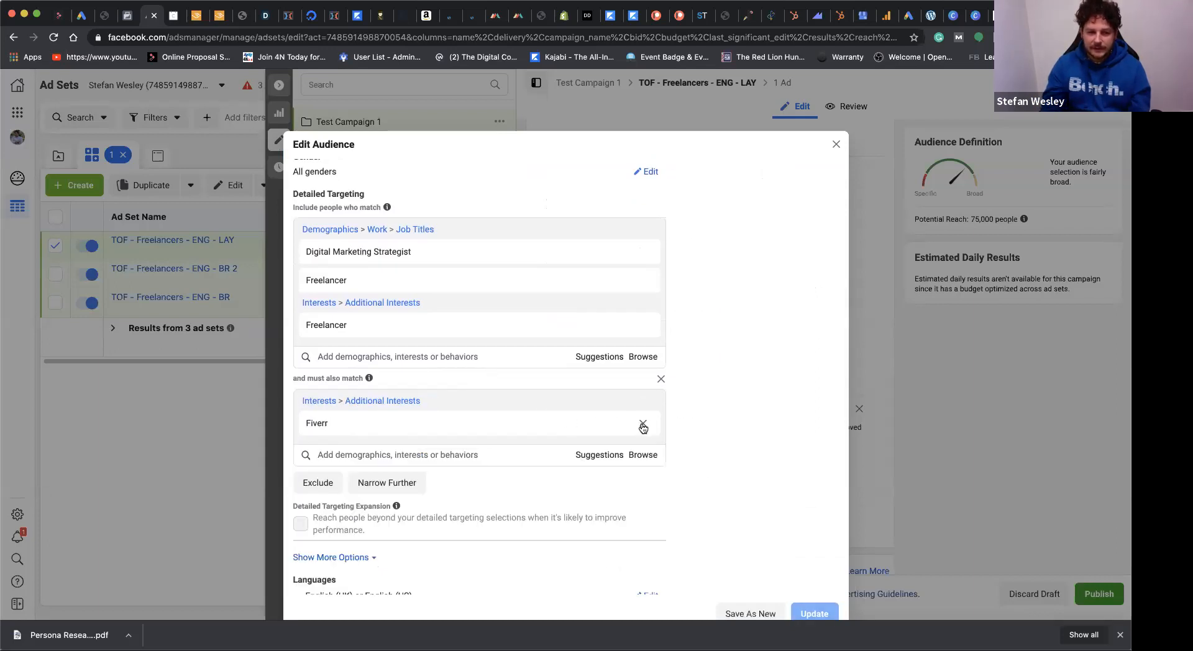
pyautogui.click(643, 424)
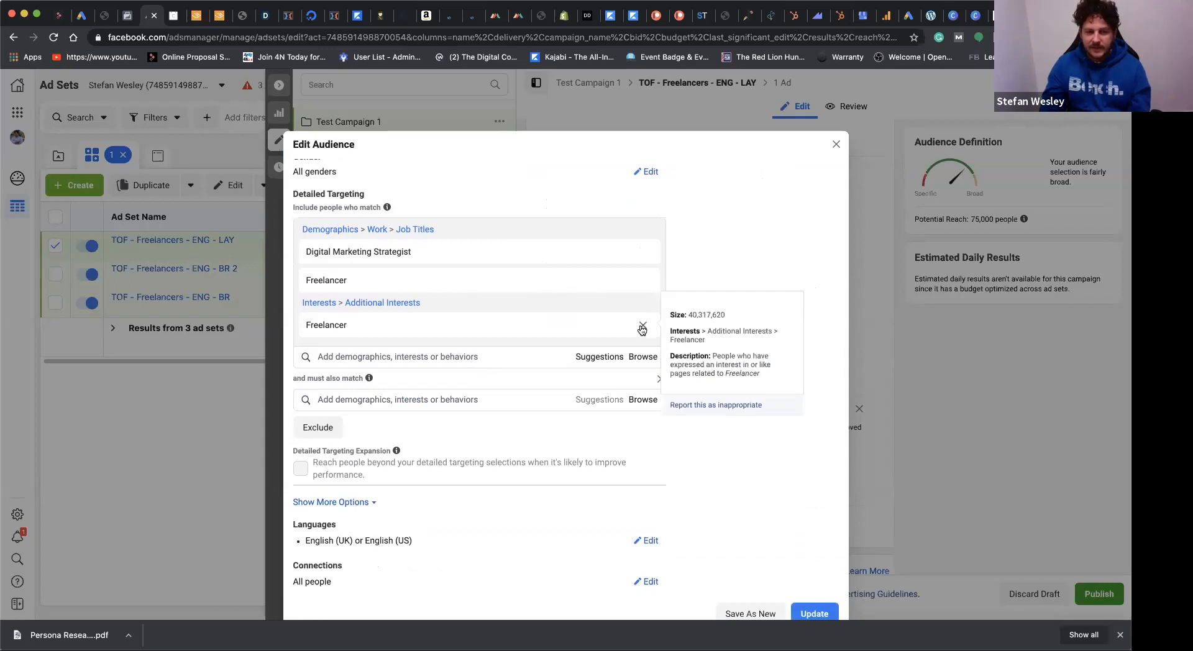
pyautogui.click(643, 327)
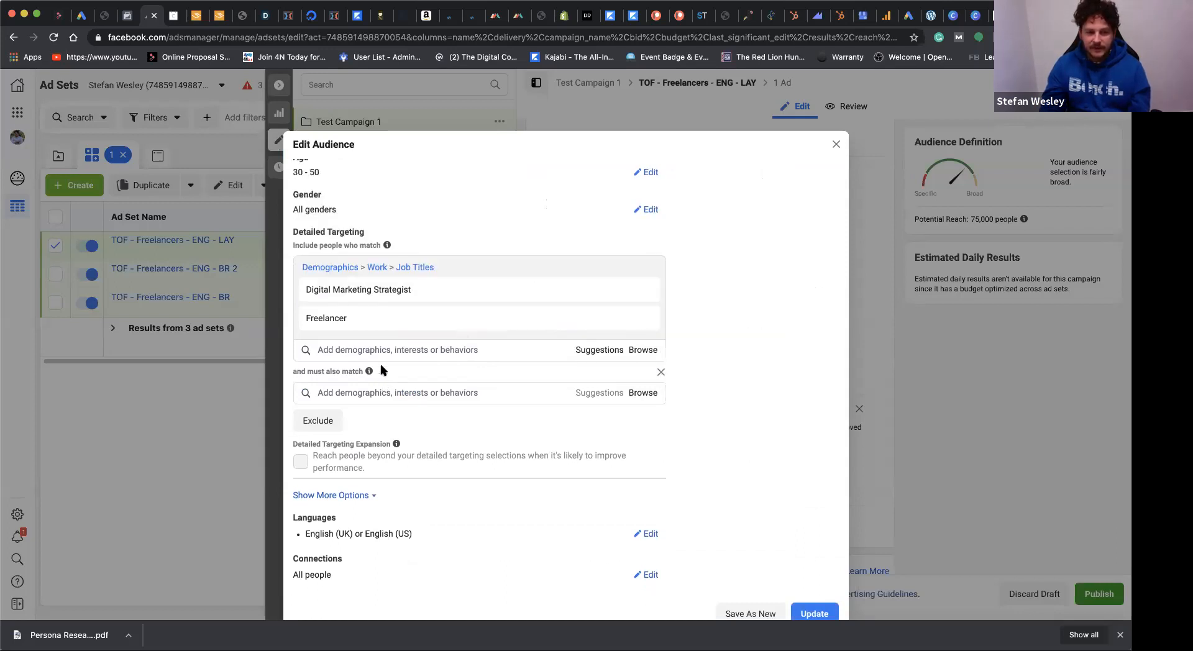
# Step: Add the "digital marketer" interest to the layered audience's main matching group
pyautogui.click(397, 346)
pyautogui.write('d')
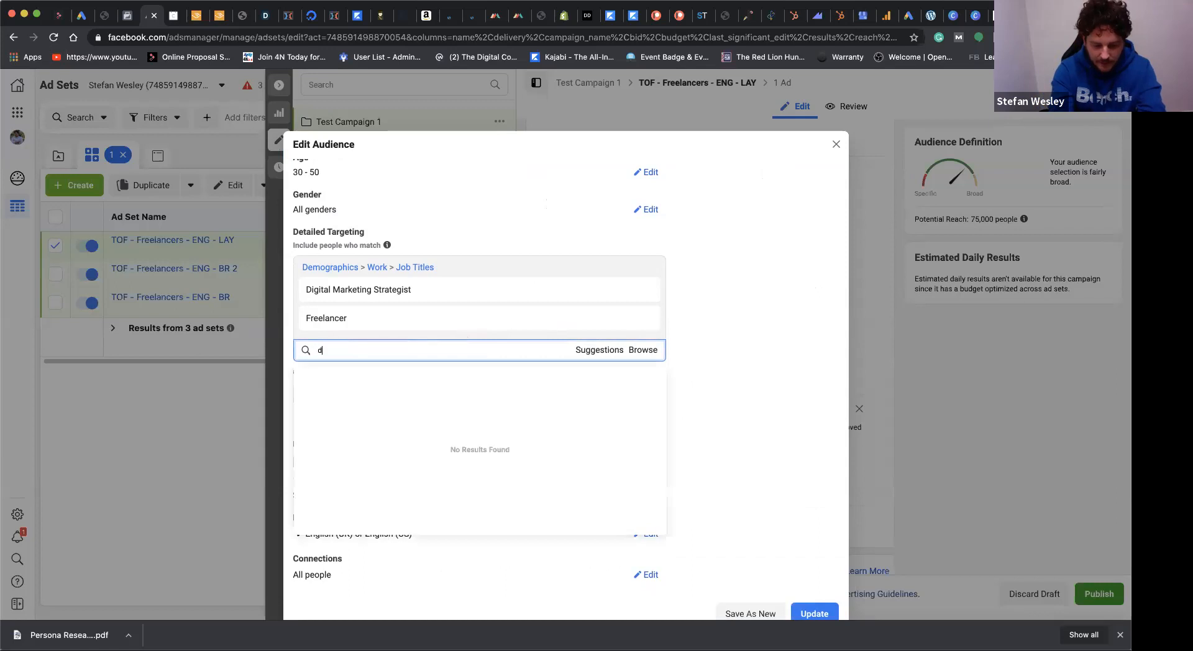
pyautogui.write('igital marketer')
pyautogui.press('Return')
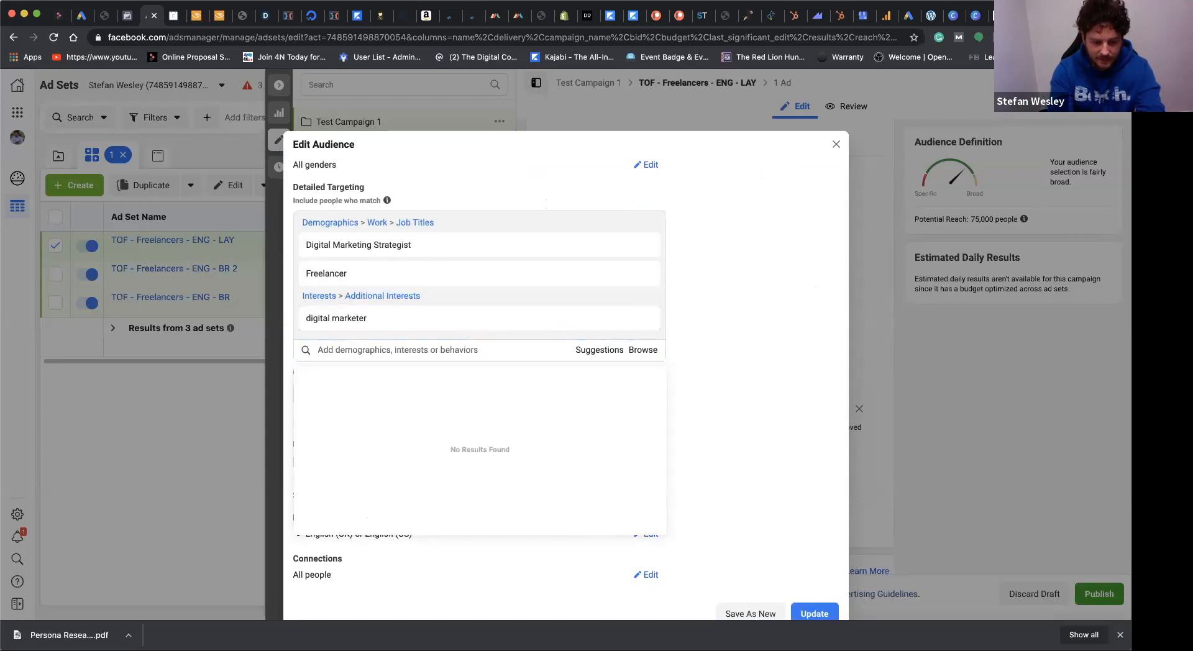
# Step: Add the Marketing strategy job title to the main matching group and remove the digital marketer interest
pyautogui.write('marketing strateg')
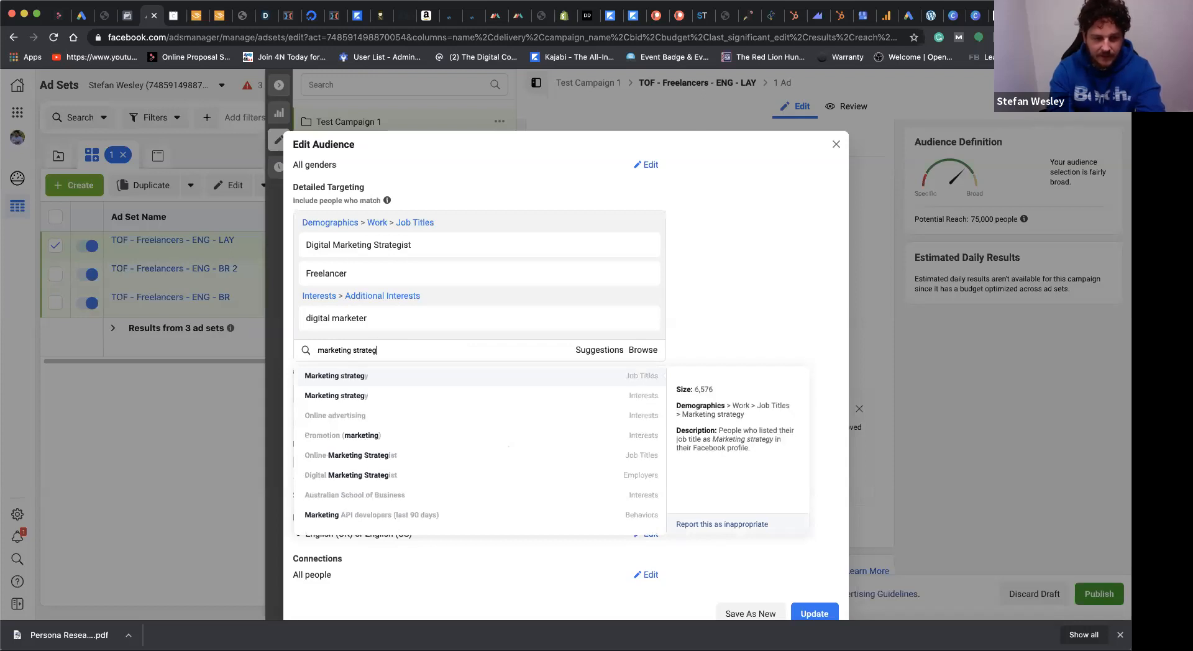
pyautogui.click(388, 377)
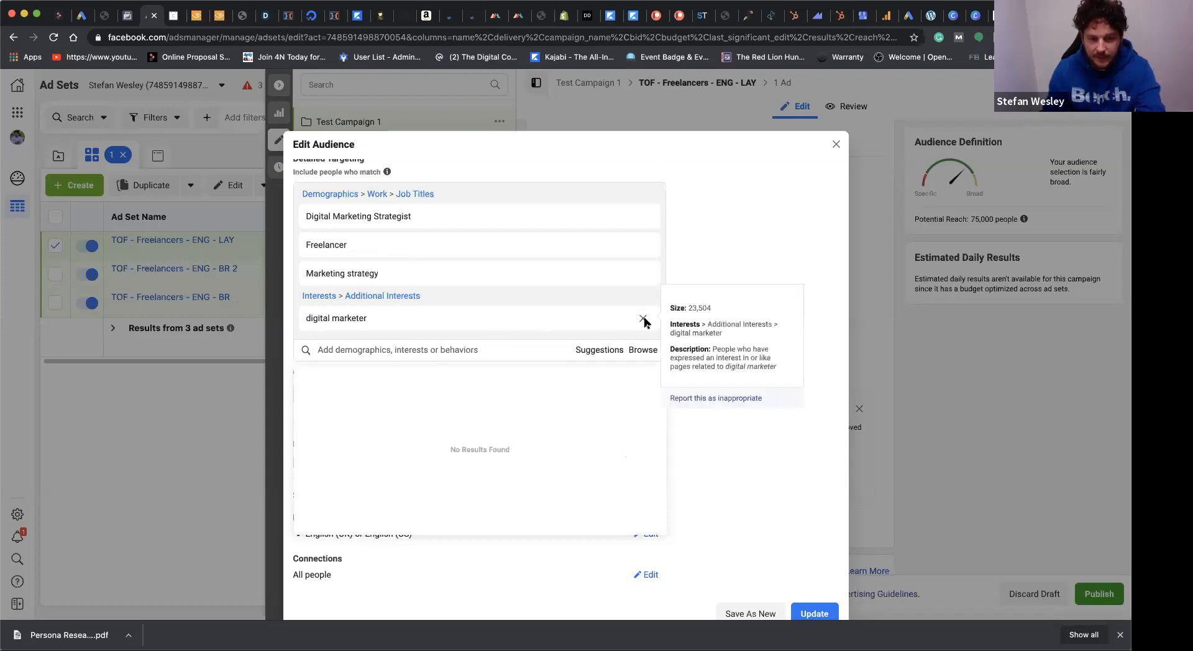
pyautogui.click(643, 318)
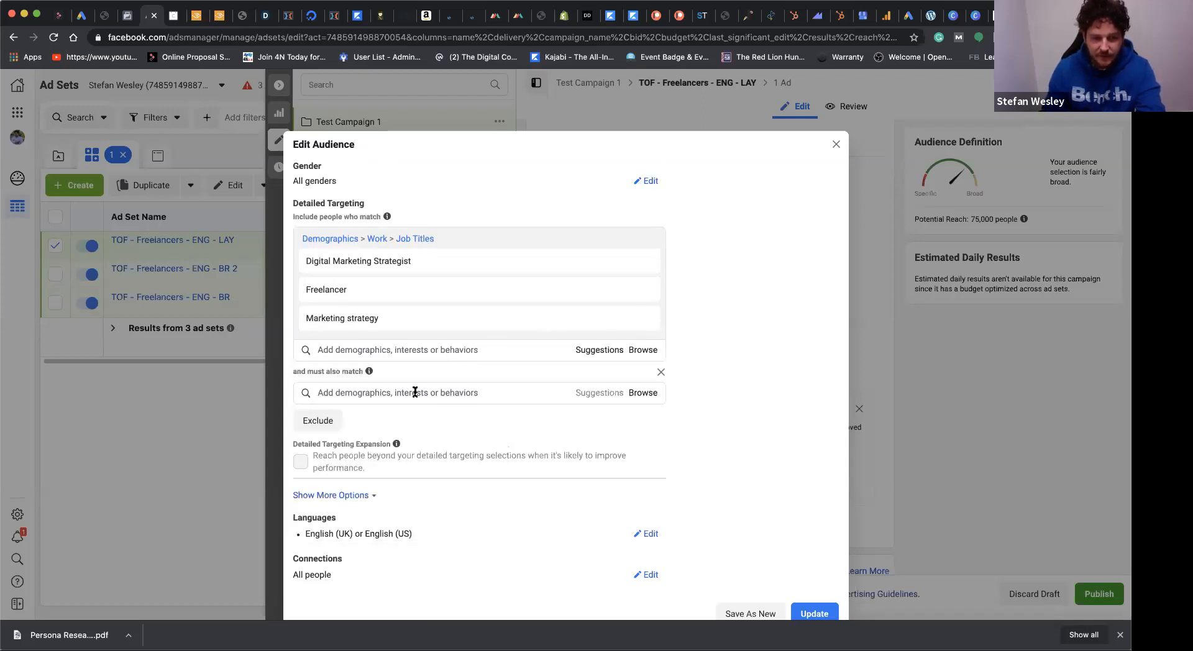
# Step: Add the suggested job titles Social Media Manager and Social Media Marketing Manager to the main matching group
pyautogui.click(594, 350)
pyautogui.click(536, 380)
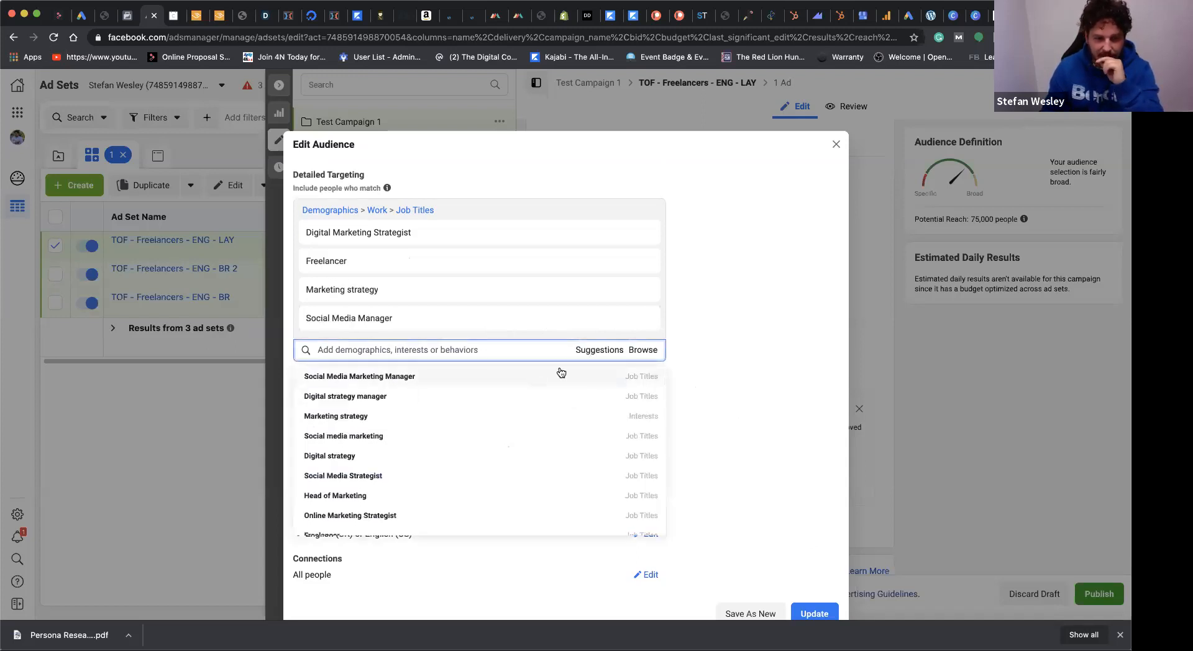
pyautogui.click(527, 379)
pyautogui.click(764, 365)
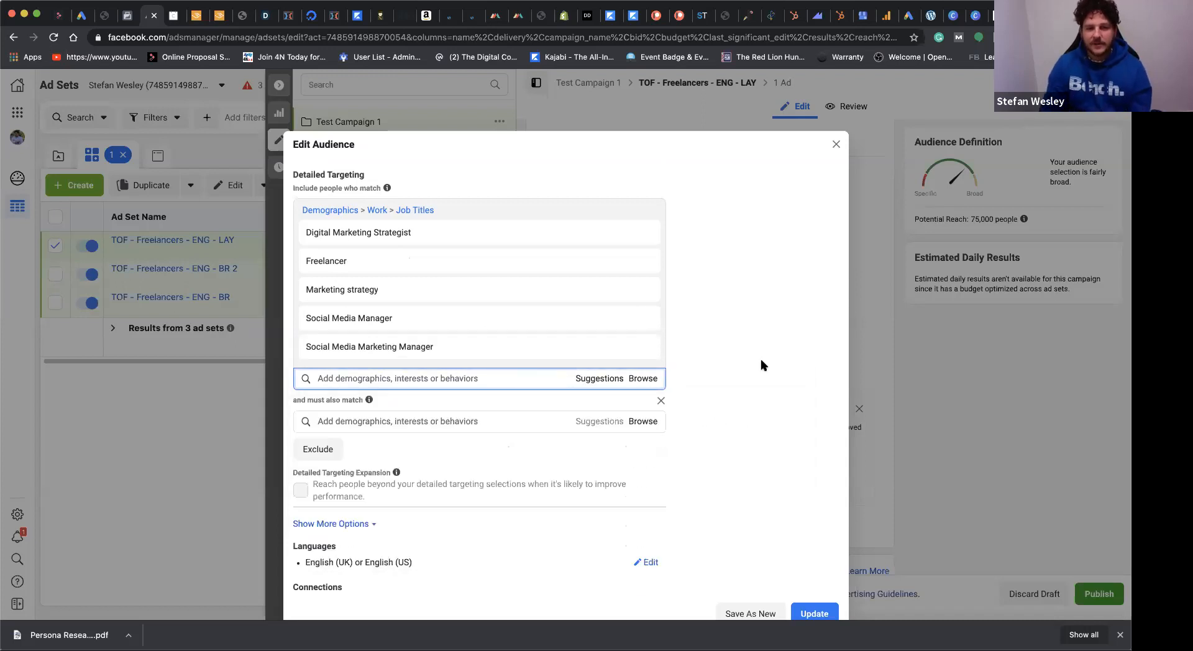
# Step: Search for "game of thr" in the must-also-match group and add the Game of Thrones interest
pyautogui.click(486, 418)
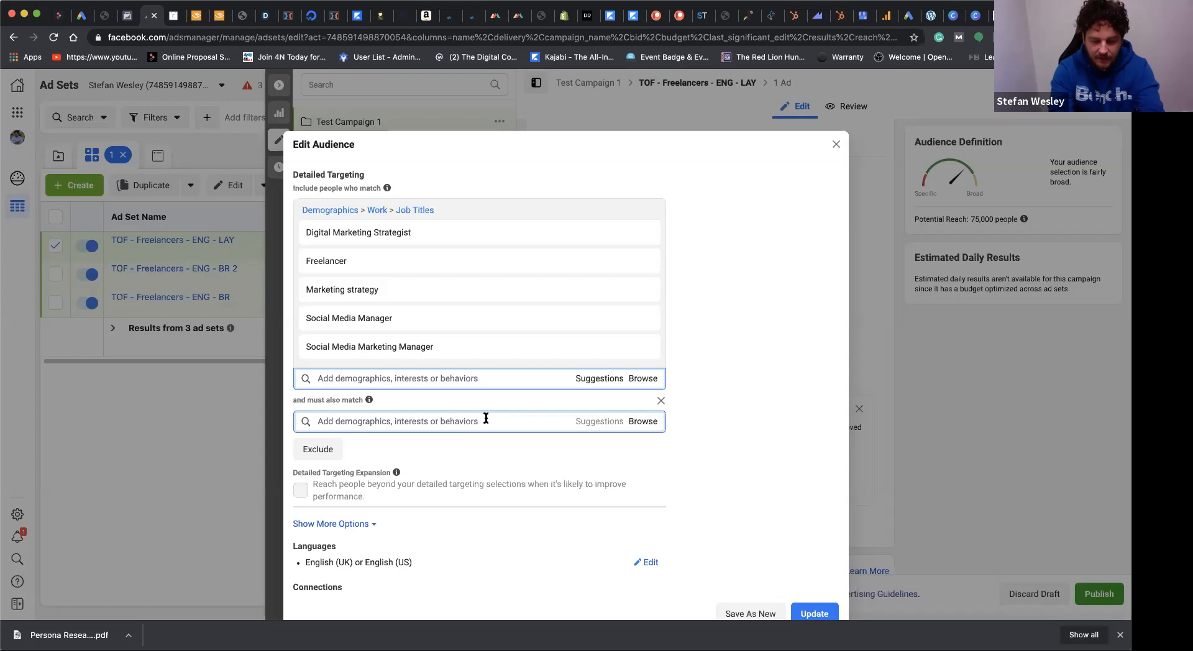
pyautogui.write('game')
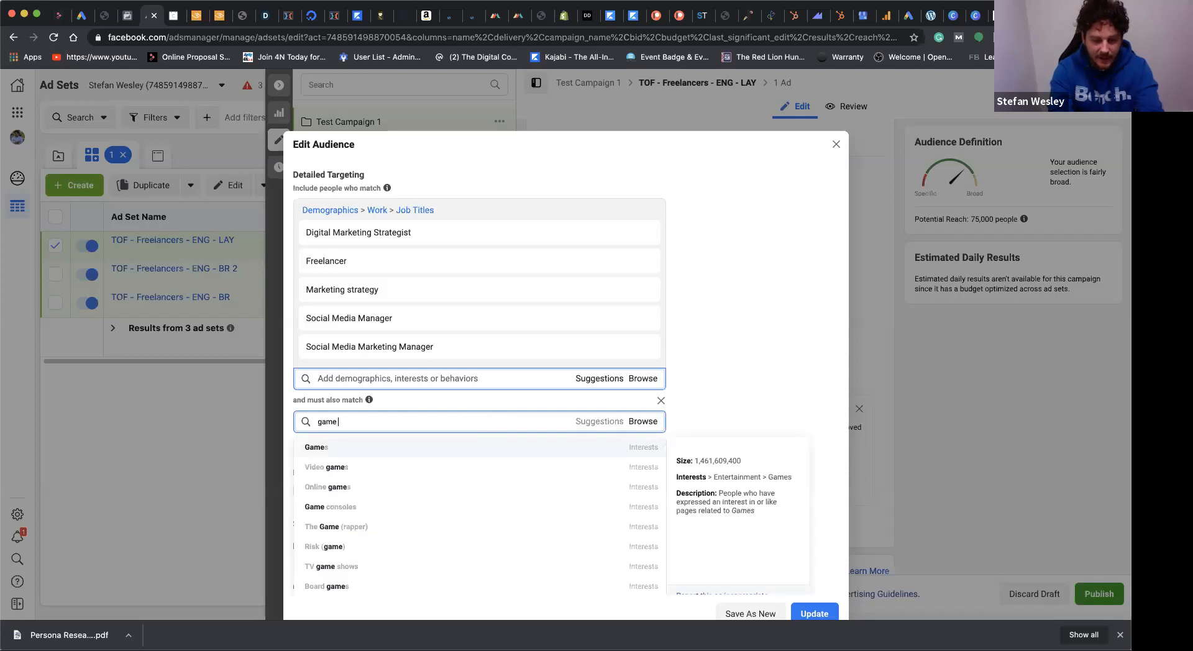
pyautogui.write(' of thr')
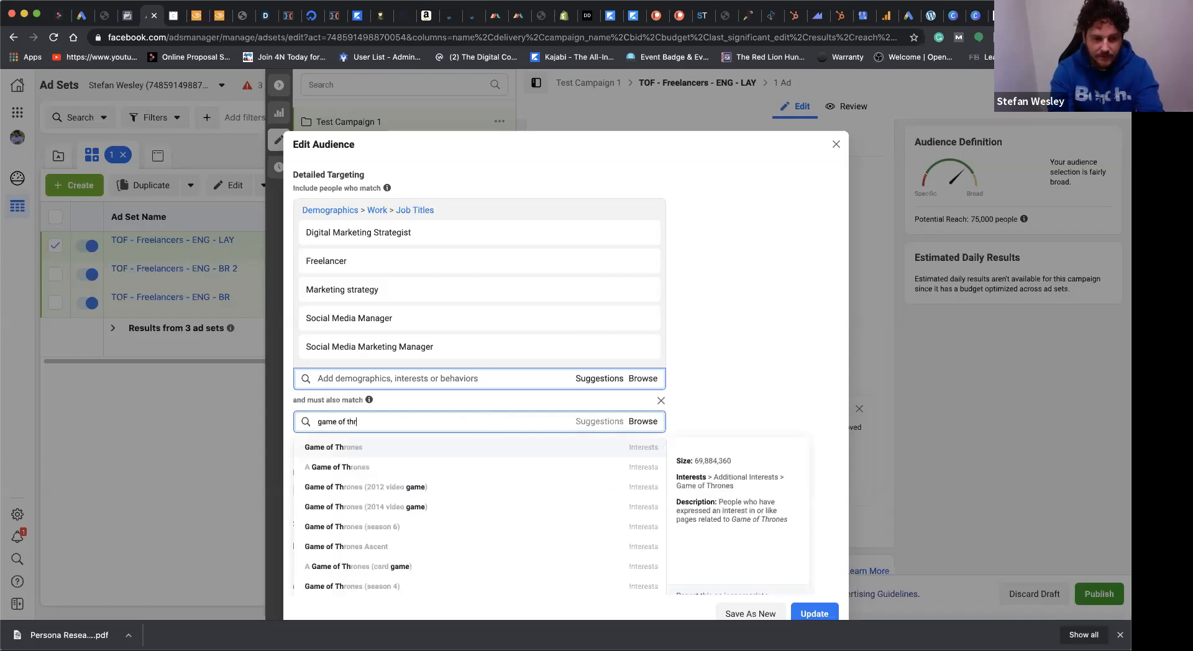
pyautogui.press('Return')
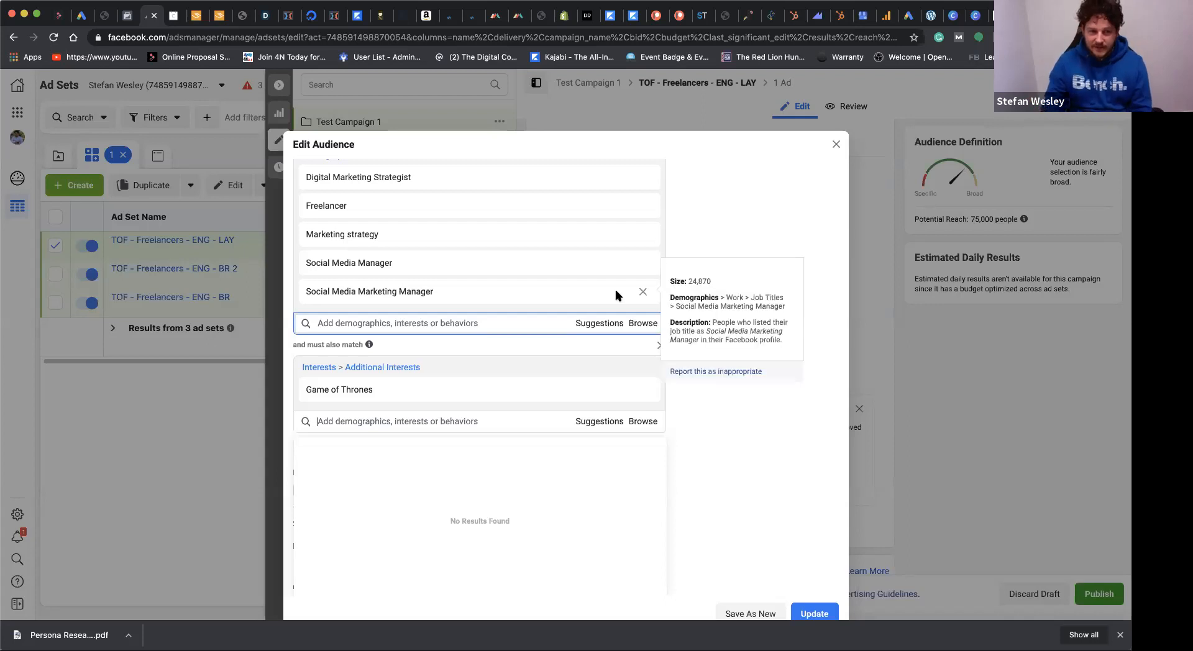
# Step: Update the saved layered audience with the new targeting and collapse the ad set editor to show the full ad sets table
pyautogui.scroll(2, 677, 289)
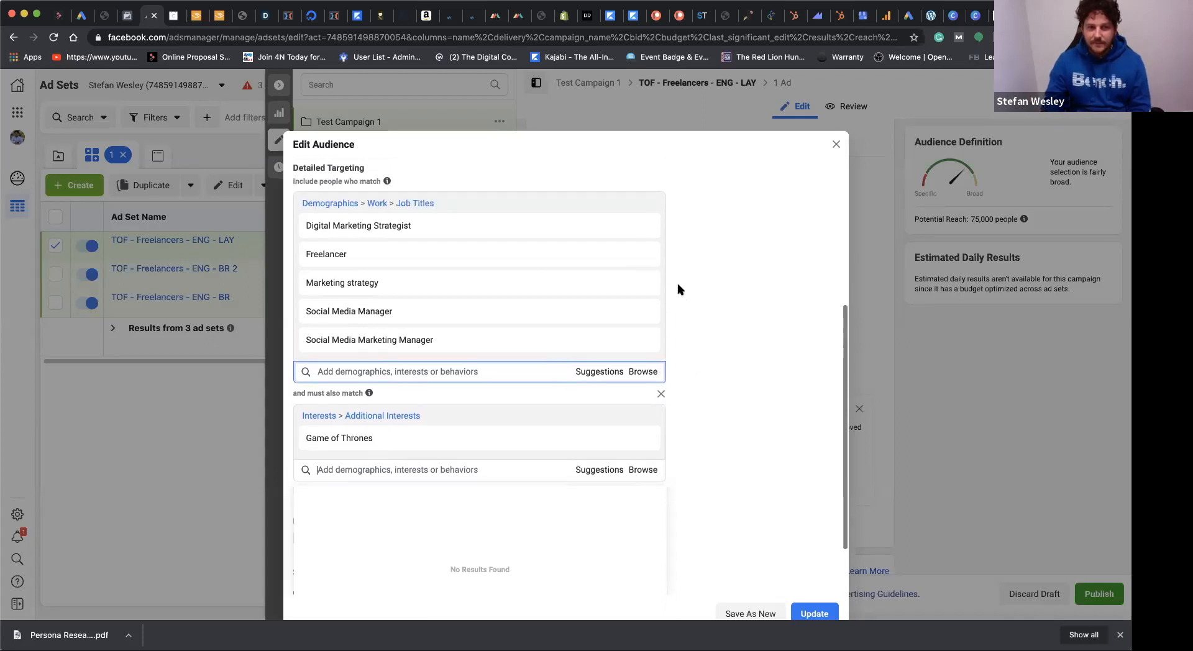
pyautogui.click(814, 612)
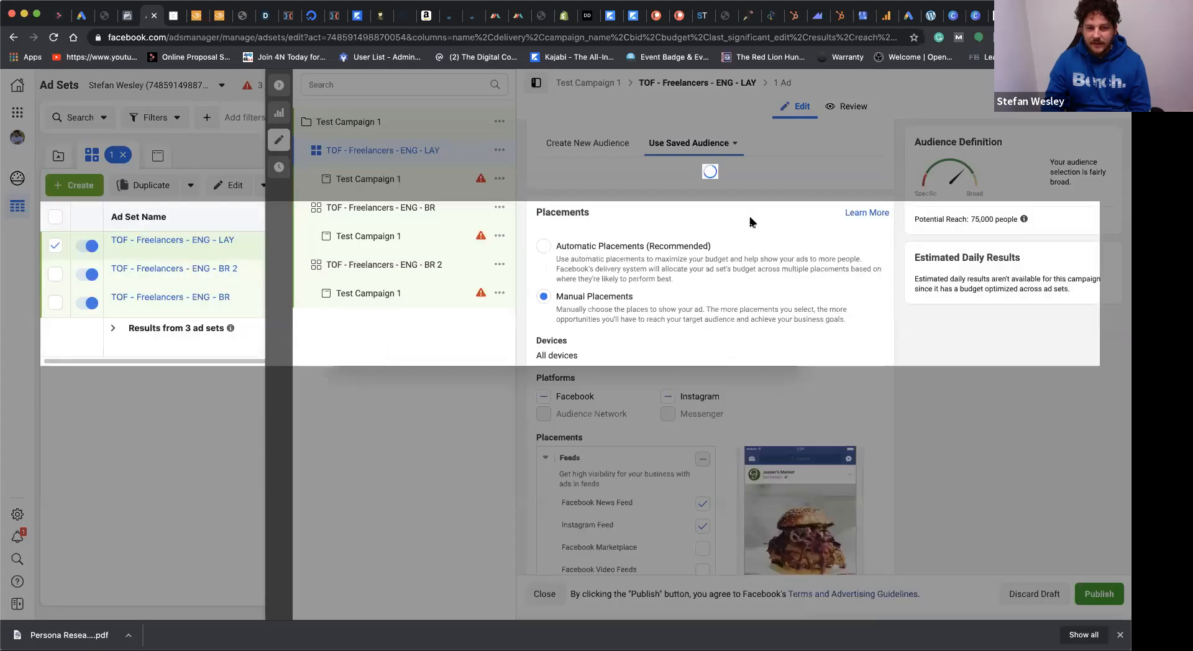
pyautogui.click(773, 362)
pyautogui.scroll(-2, 769, 297)
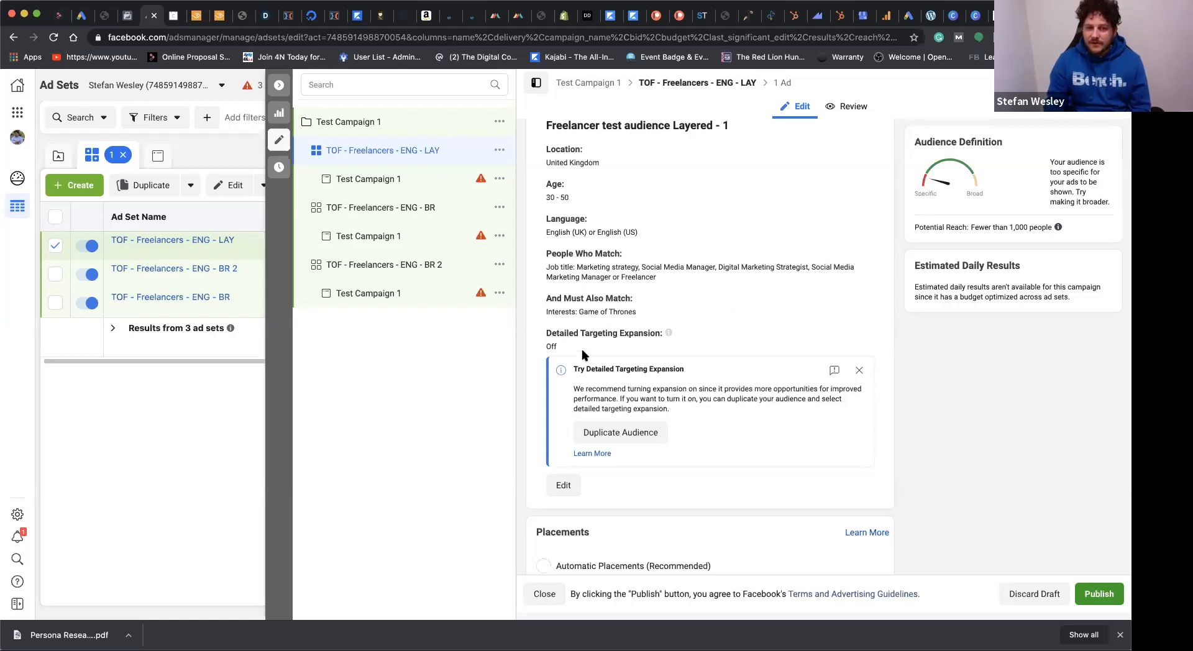
pyautogui.moveTo(664, 331)
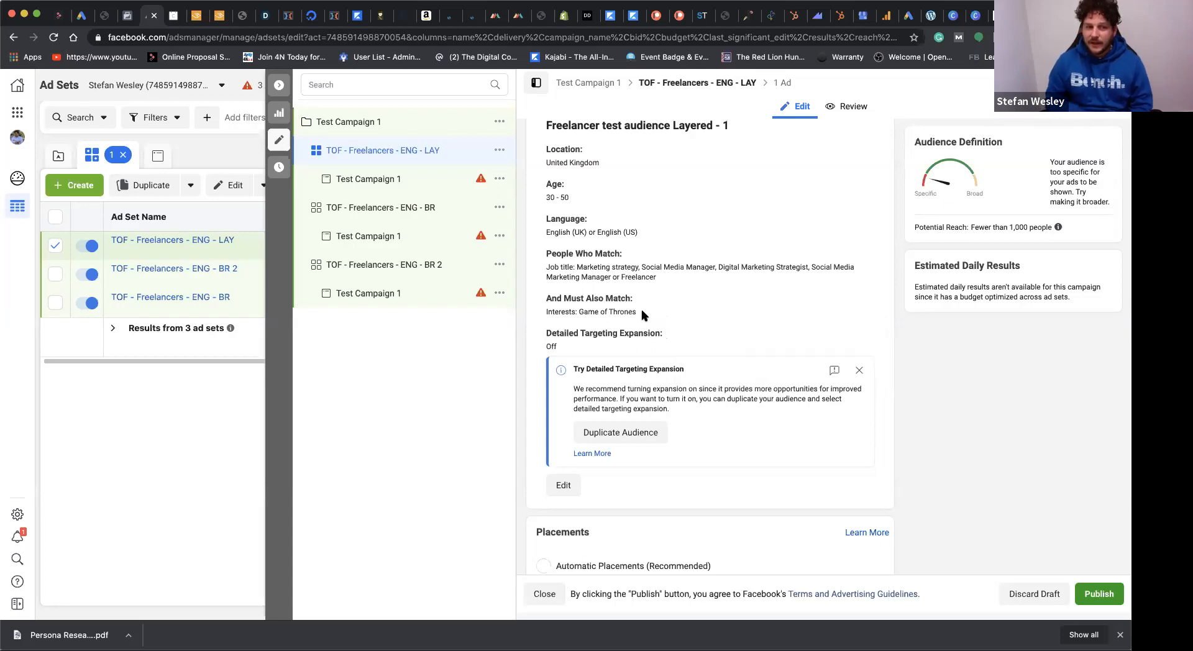
pyautogui.click(279, 84)
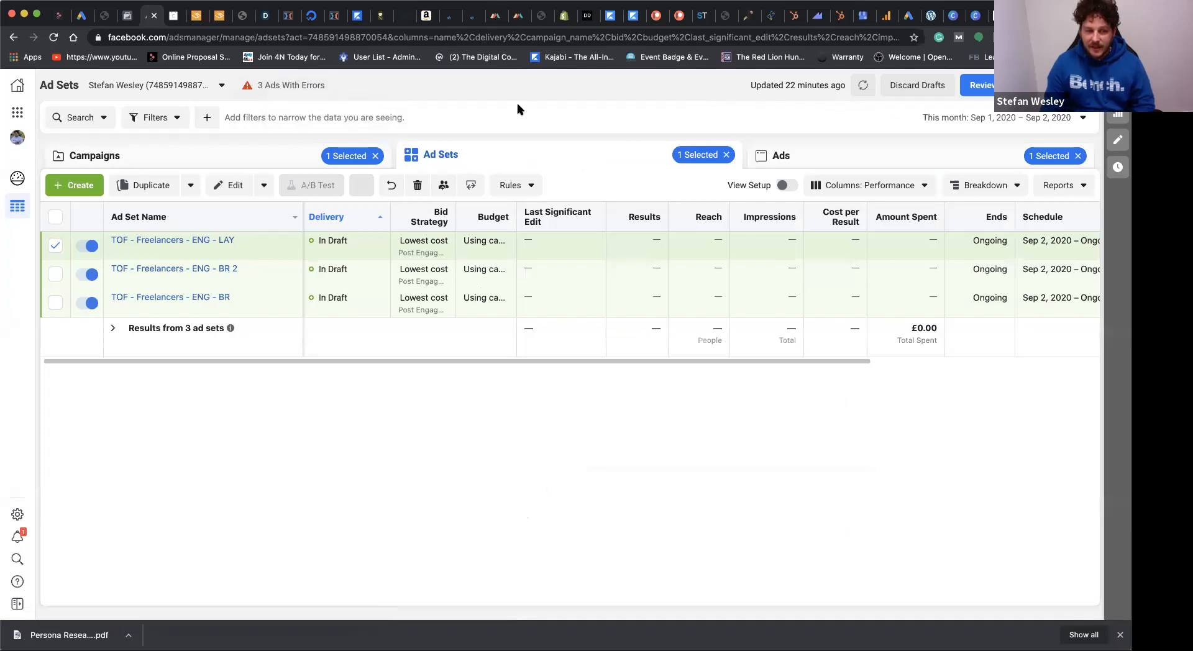
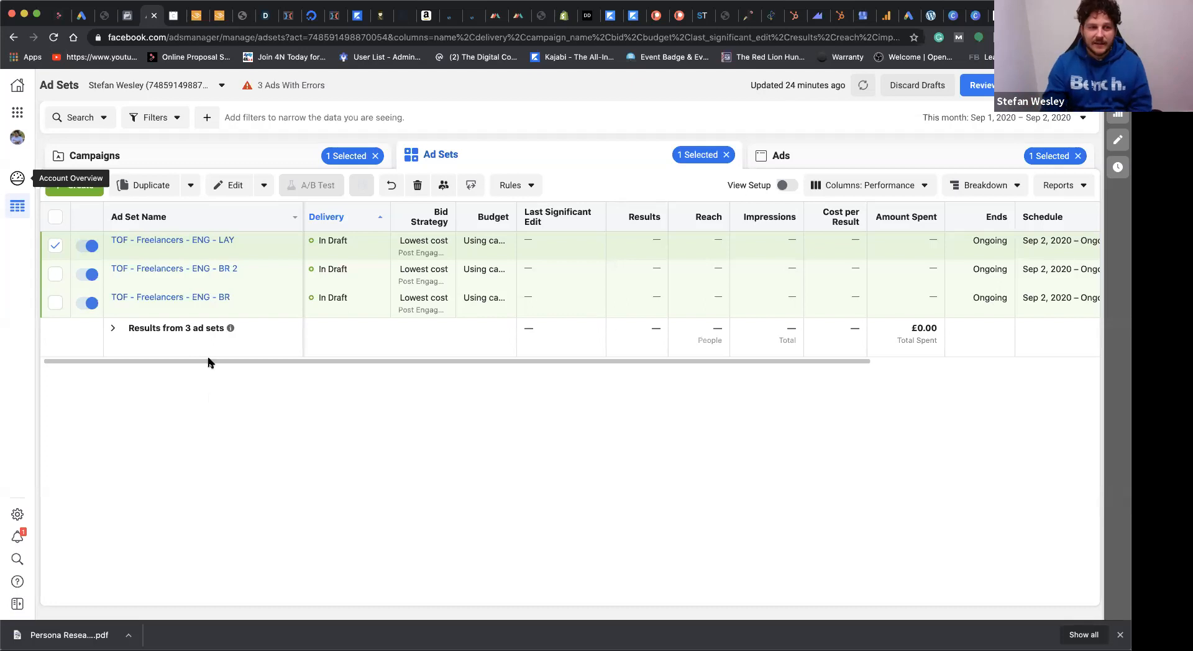
# Step: Rename the draft campaign Test Campaign 1 as "TOF Test Campaign 1" and collapse the editor to show the full campaigns table
pyautogui.click(202, 159)
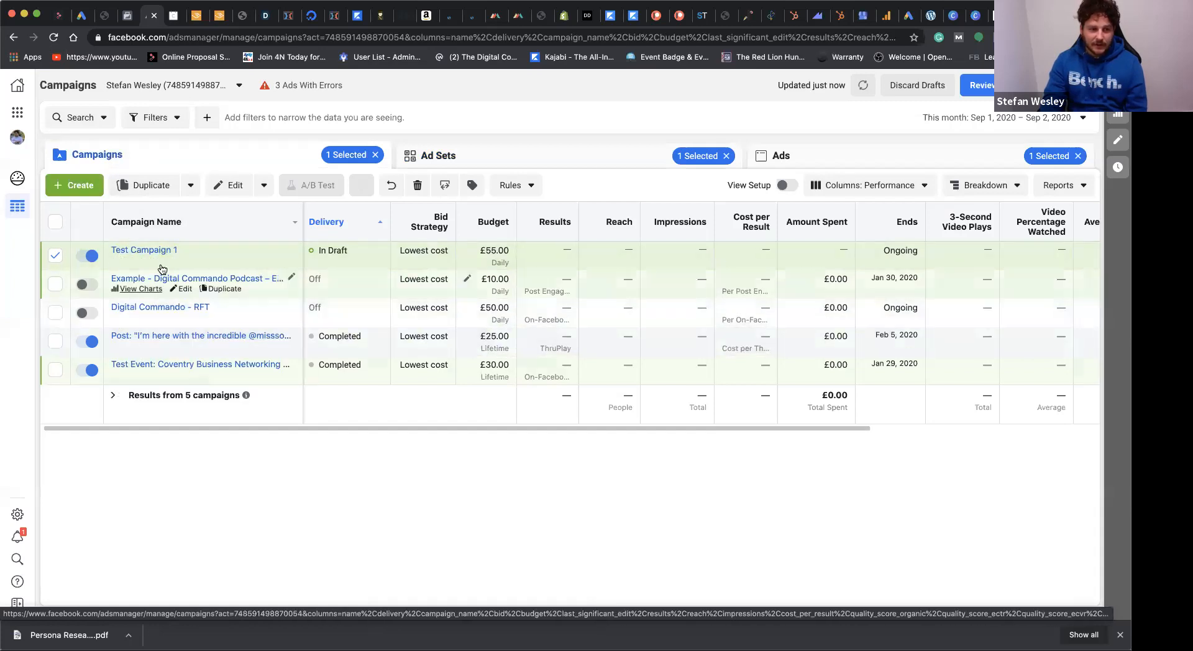
pyautogui.moveTo(169, 261)
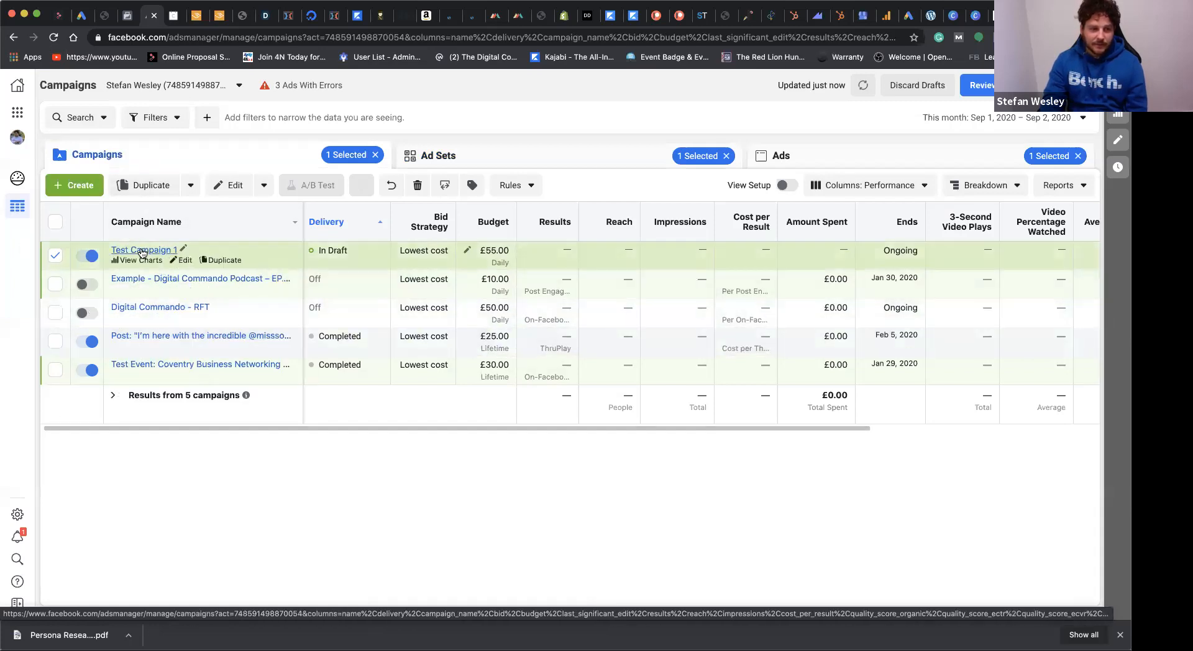
pyautogui.click(175, 263)
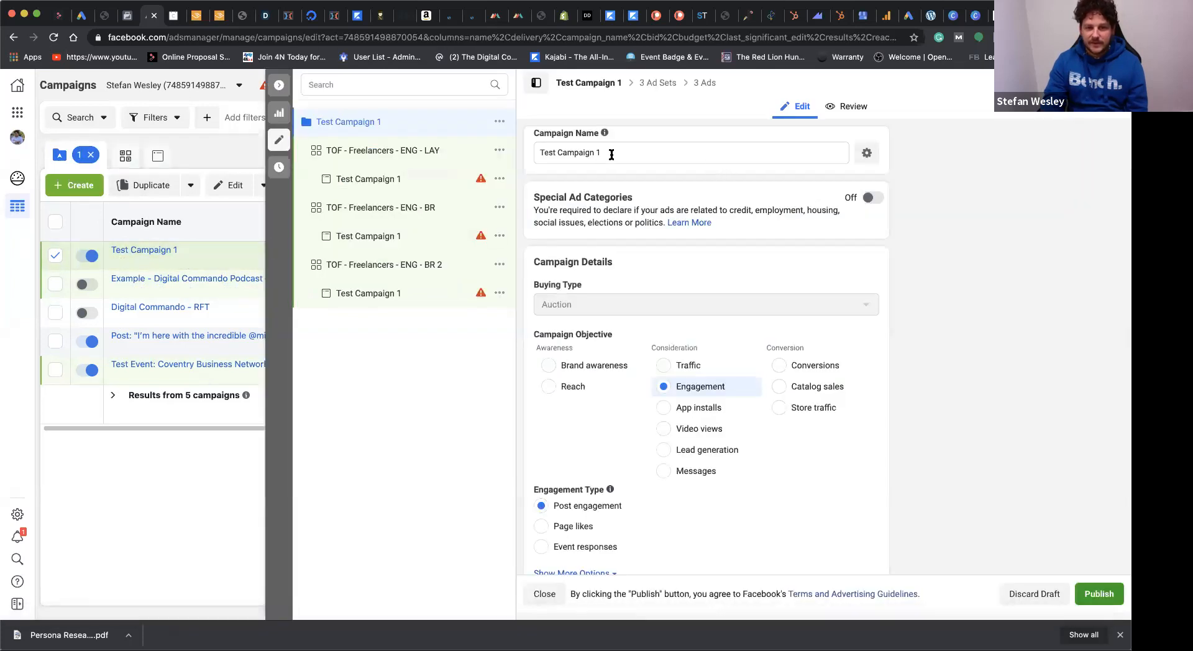
pyautogui.click(538, 153)
pyautogui.write('TOF')
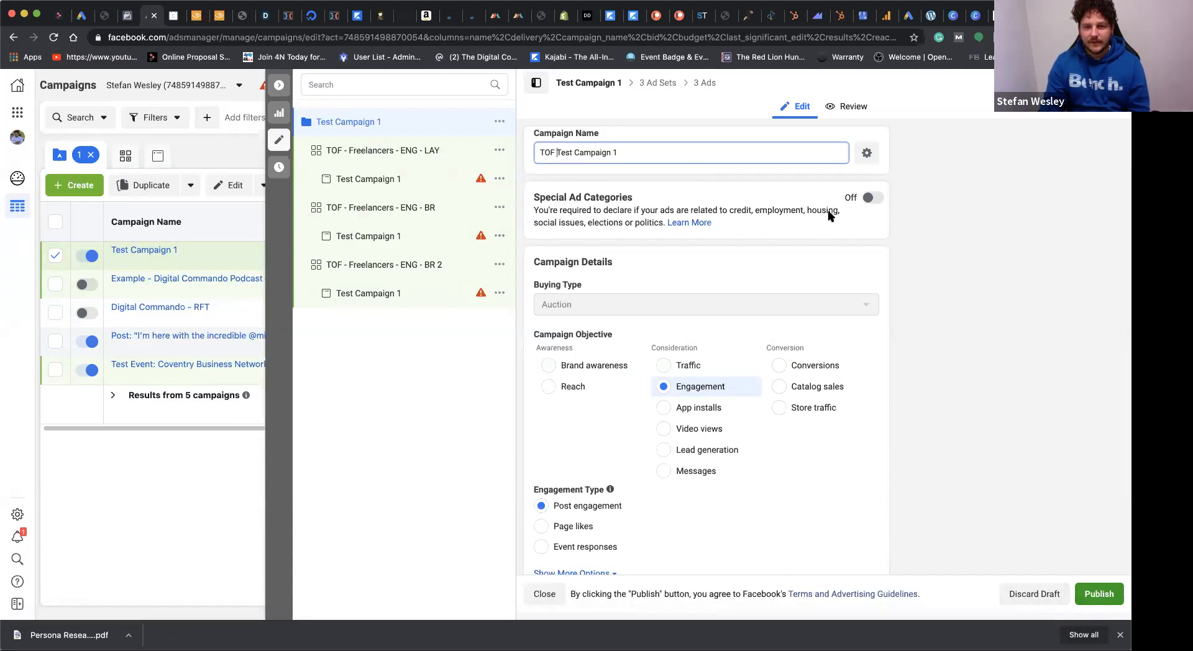
pyautogui.click(817, 231)
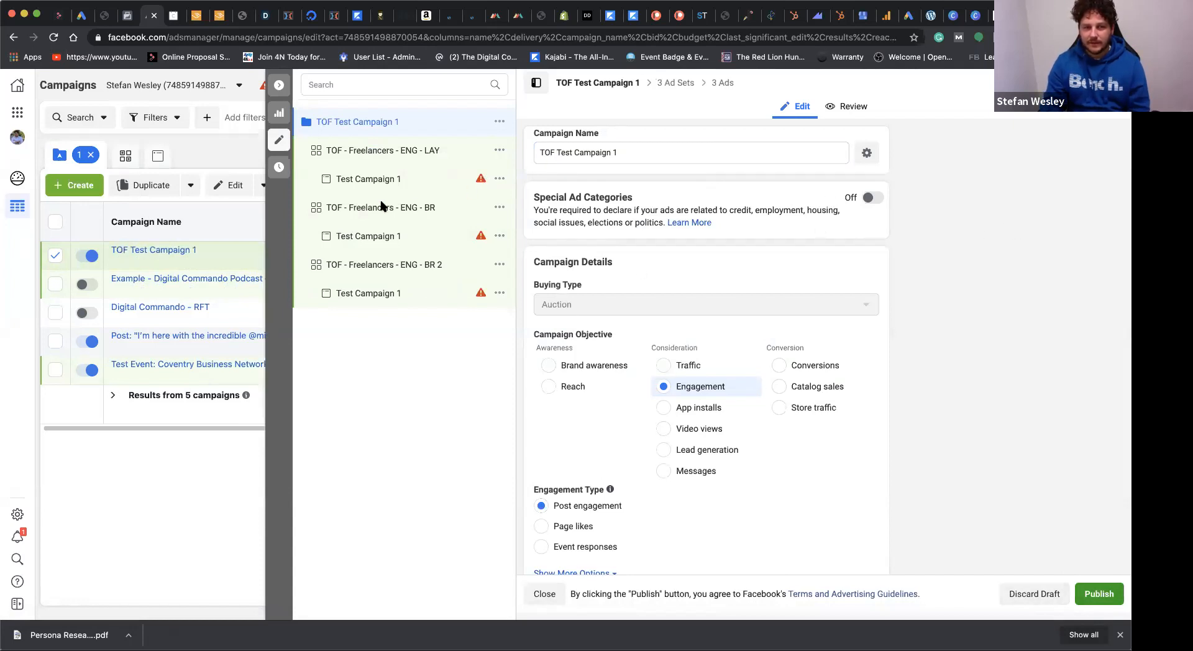
pyautogui.click(279, 86)
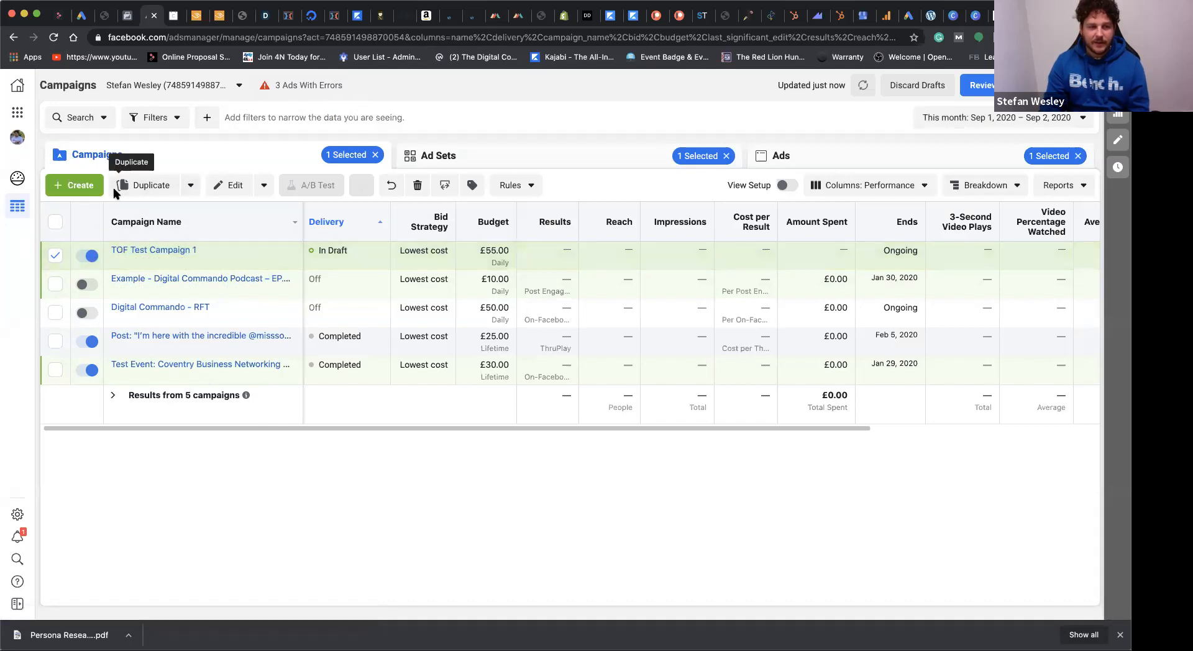
# Step: Start a new campaign named "MOF - Test Campaign" with the Post engagement objective
pyautogui.click(75, 186)
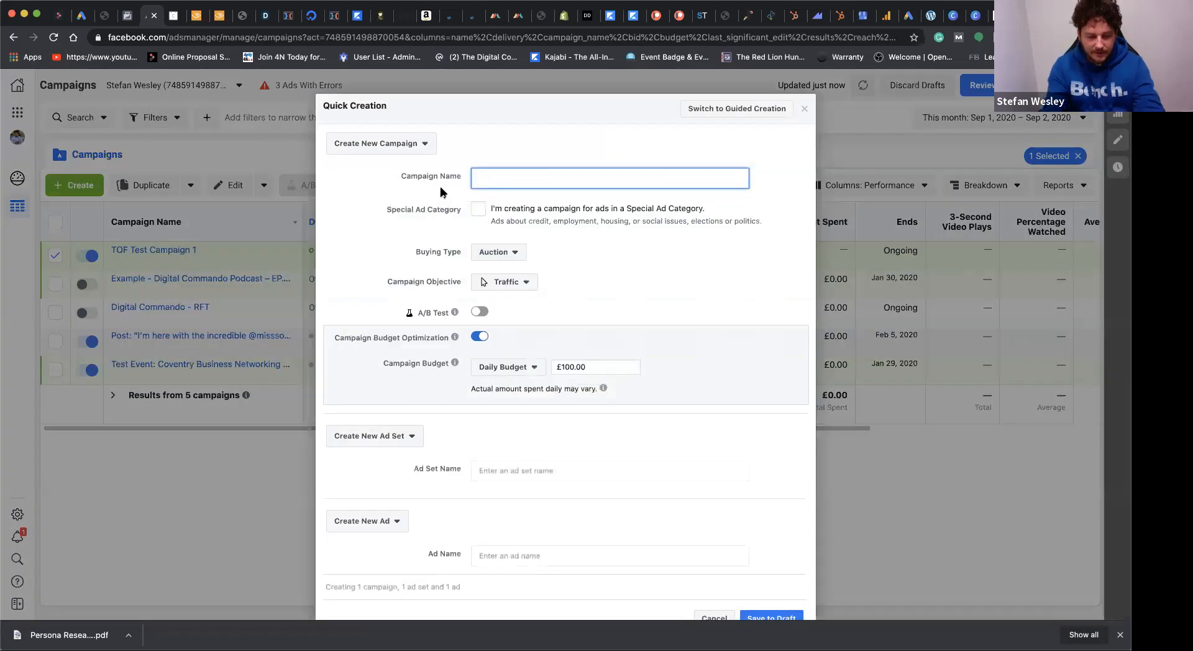
pyautogui.write('MOF - Testy')
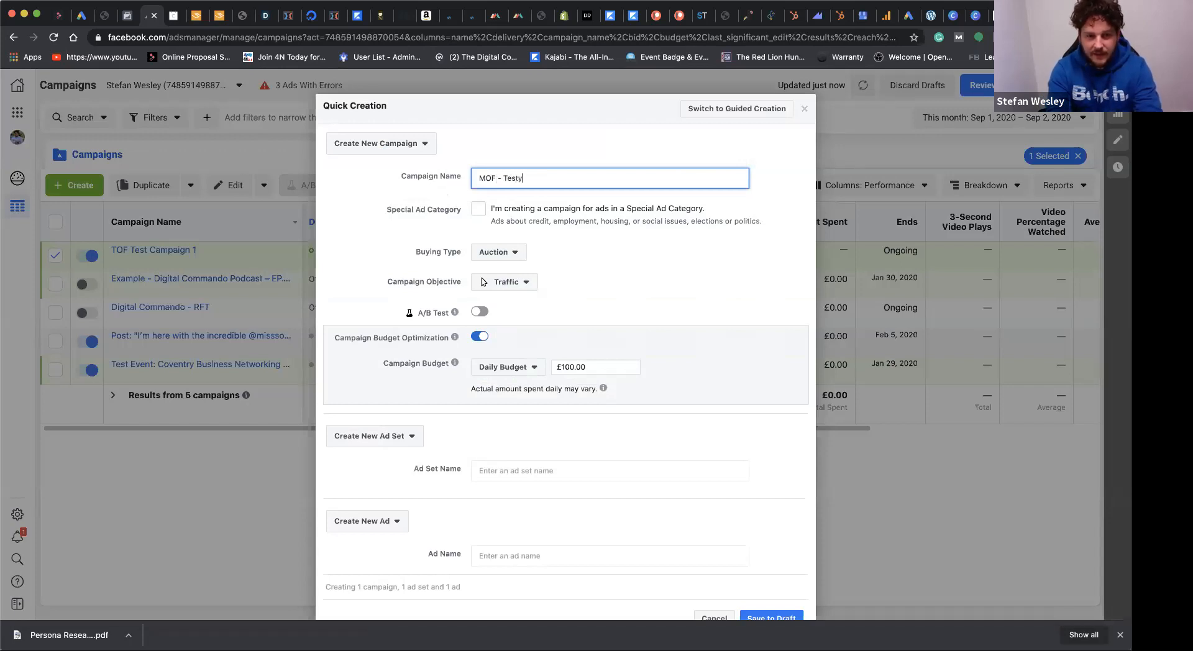
pyautogui.write('Campaing')
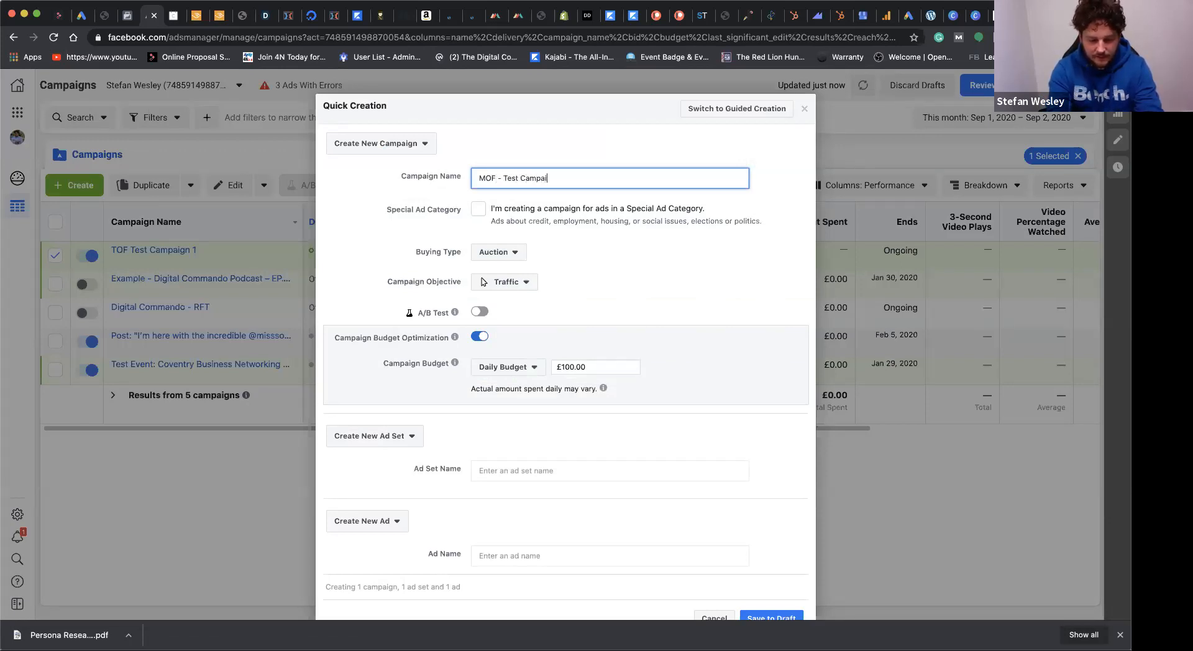
pyautogui.press('BackSpace')
pyautogui.press('BackSpace')
pyautogui.write('gn')
pyautogui.click(668, 299)
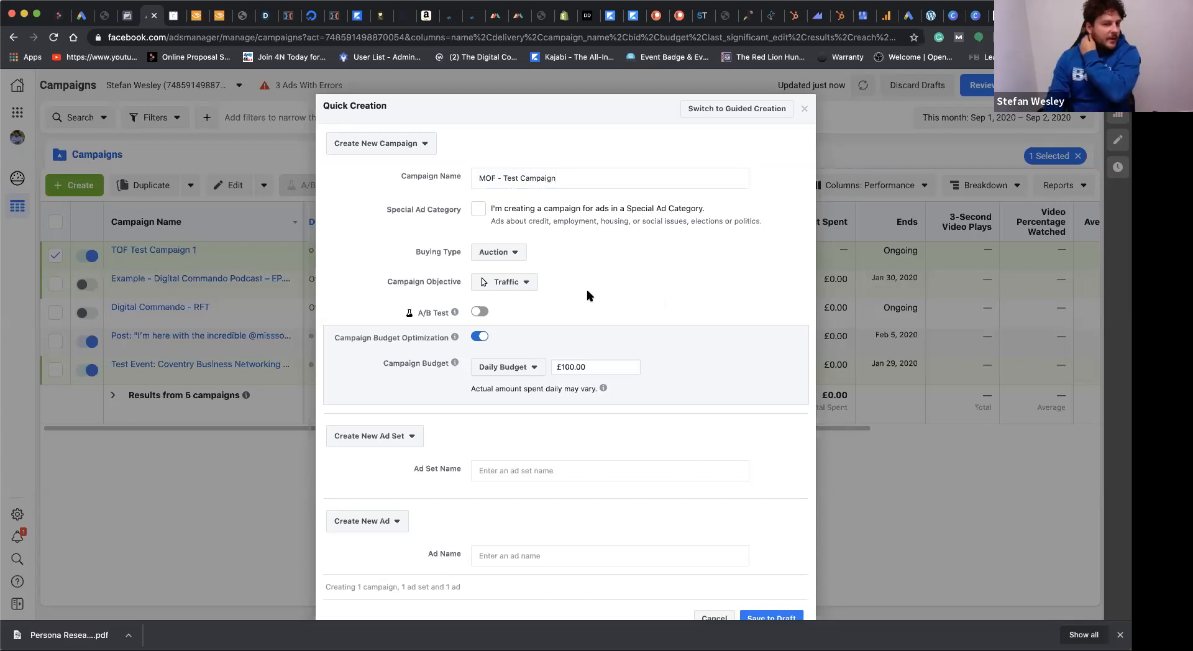
pyautogui.click(510, 287)
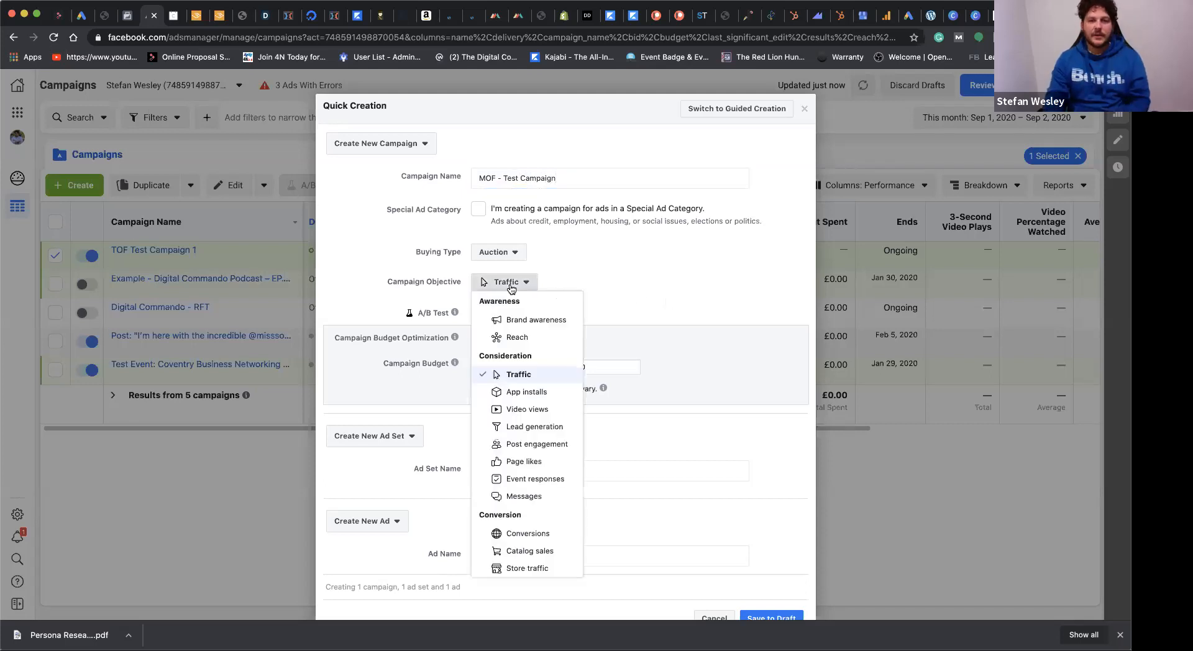
pyautogui.click(548, 444)
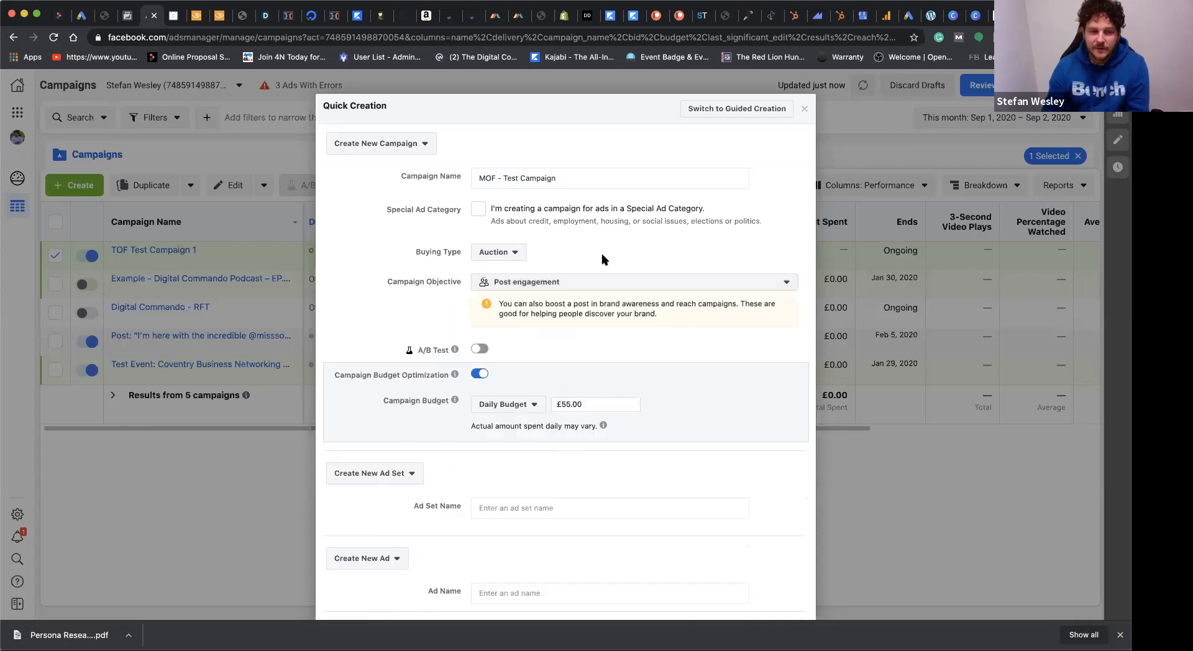
# Step: Reuse the campaign name "MOF - Test Campaign" for the new ad set and ad, and save the campaign to draft
pyautogui.moveTo(600, 424)
pyautogui.scroll(-3, 599, 423)
pyautogui.click(597, 426)
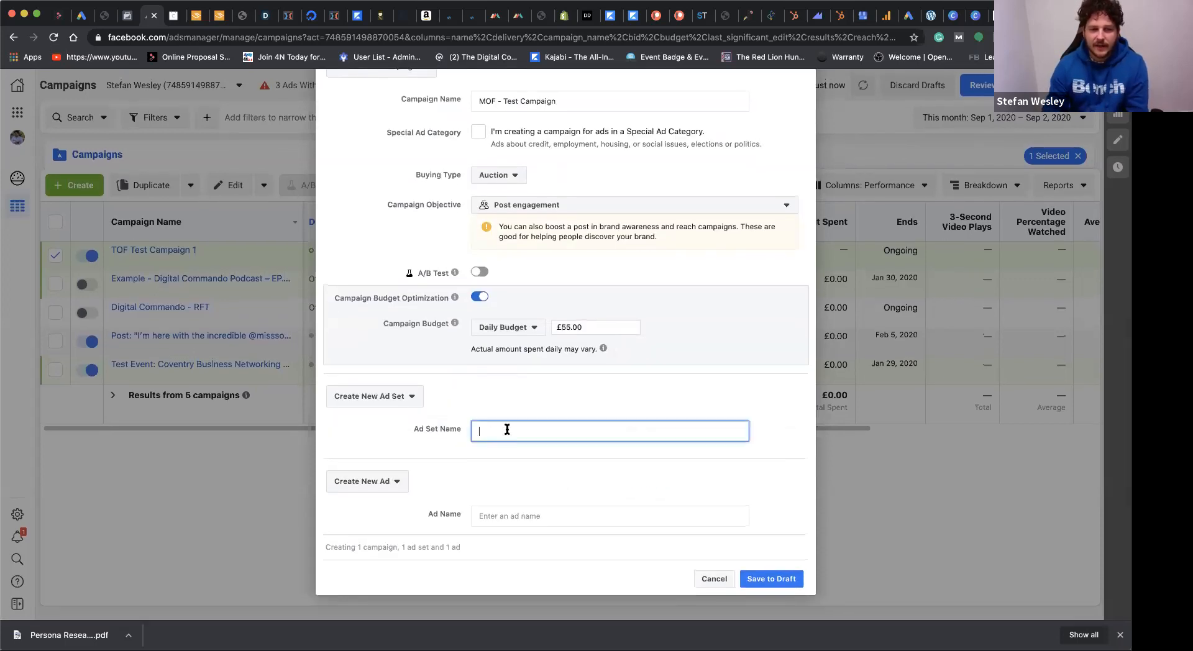
pyautogui.scroll(2, 563, 178)
pyautogui.click(563, 178)
pyautogui.press('super+a')
pyautogui.press('super+c')
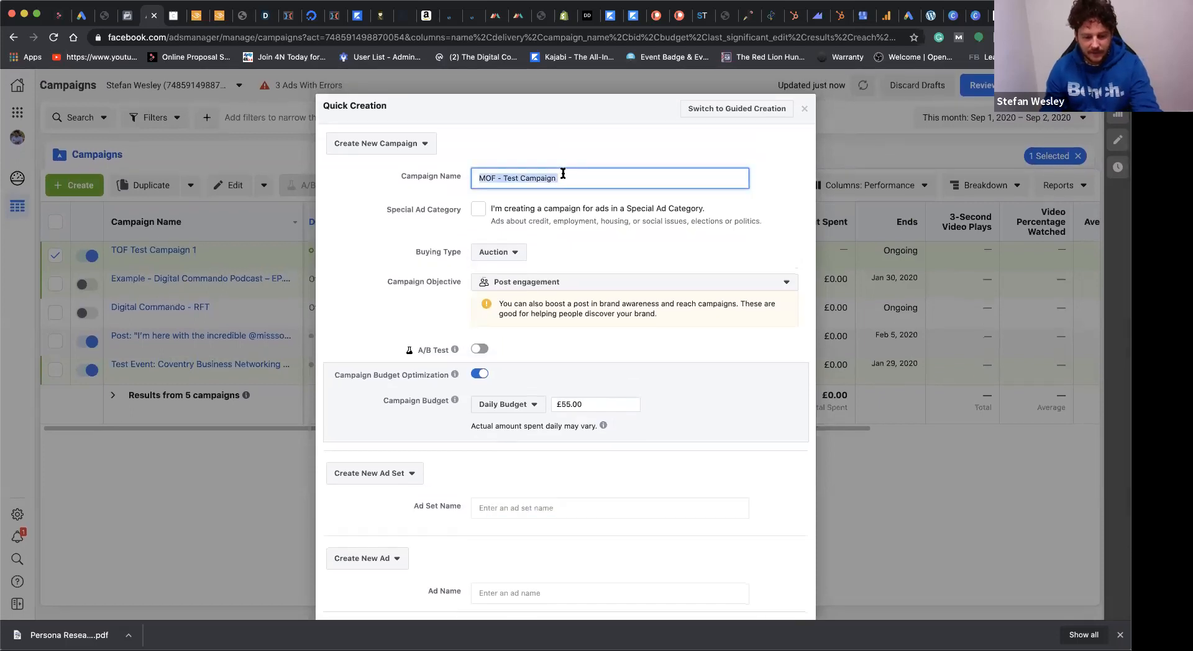
pyautogui.click(517, 499)
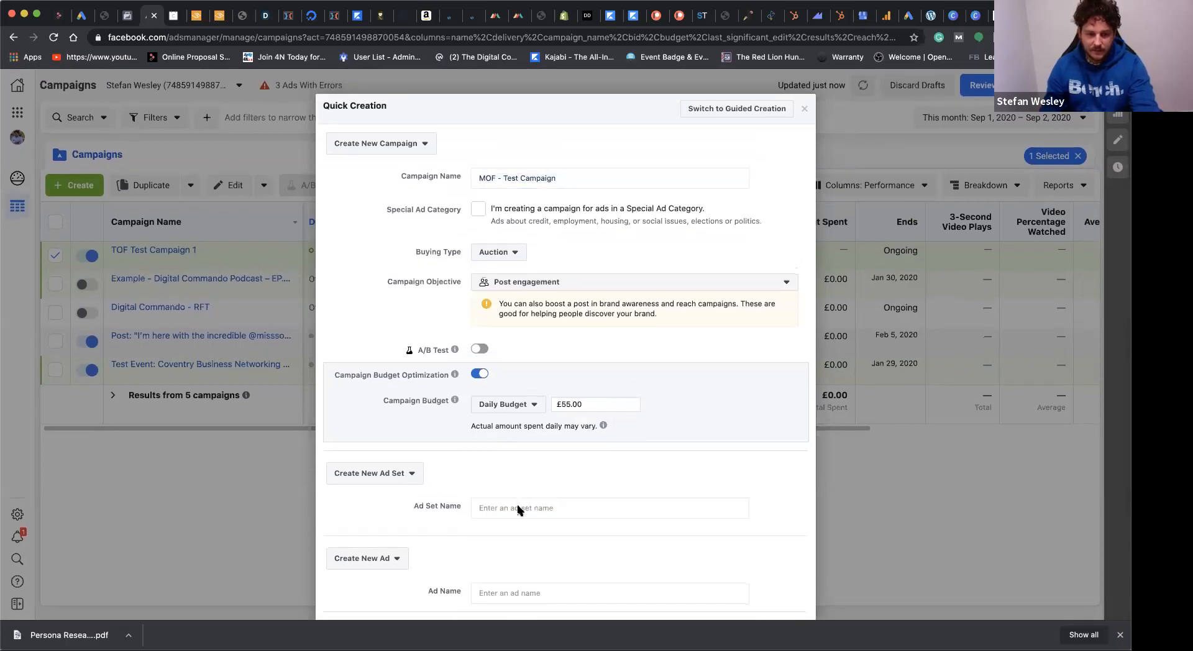
pyautogui.click(502, 507)
pyautogui.press('super+v')
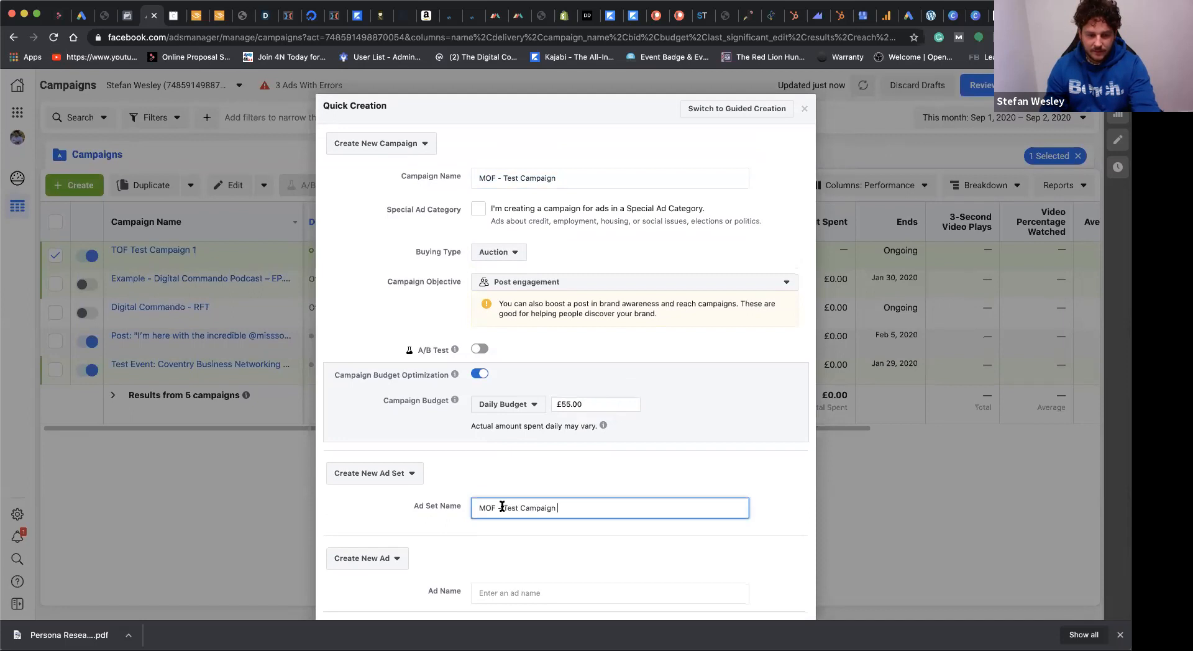
pyautogui.click(489, 586)
pyautogui.press('super+v')
pyautogui.scroll(-3, 660, 501)
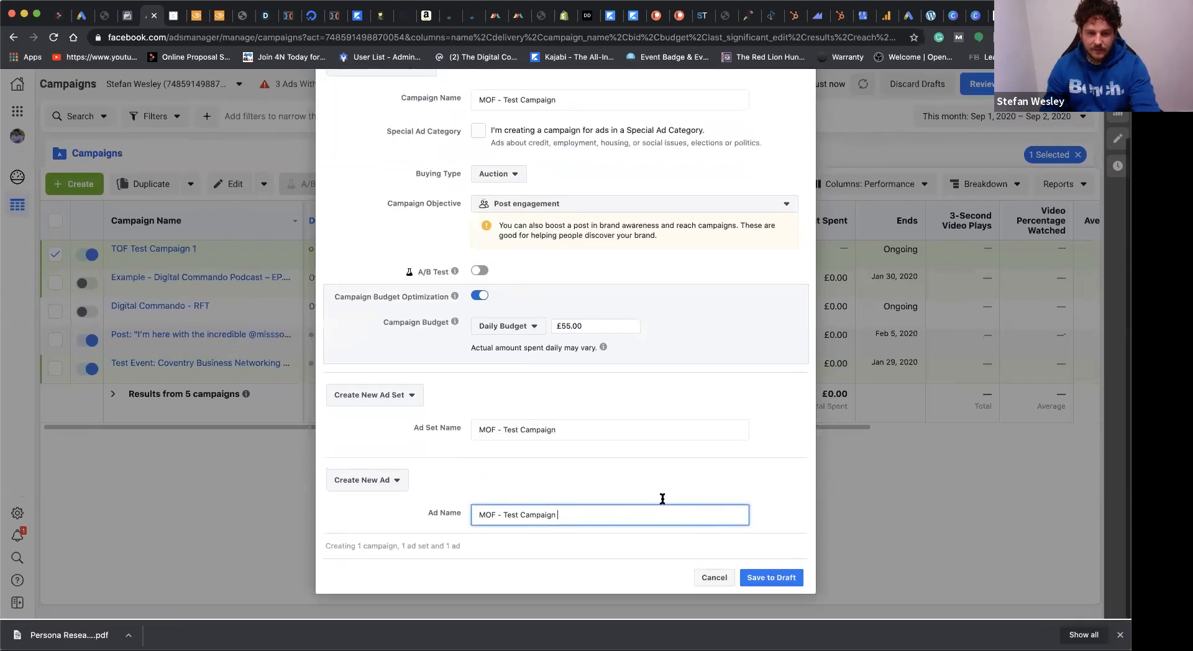
pyautogui.click(758, 582)
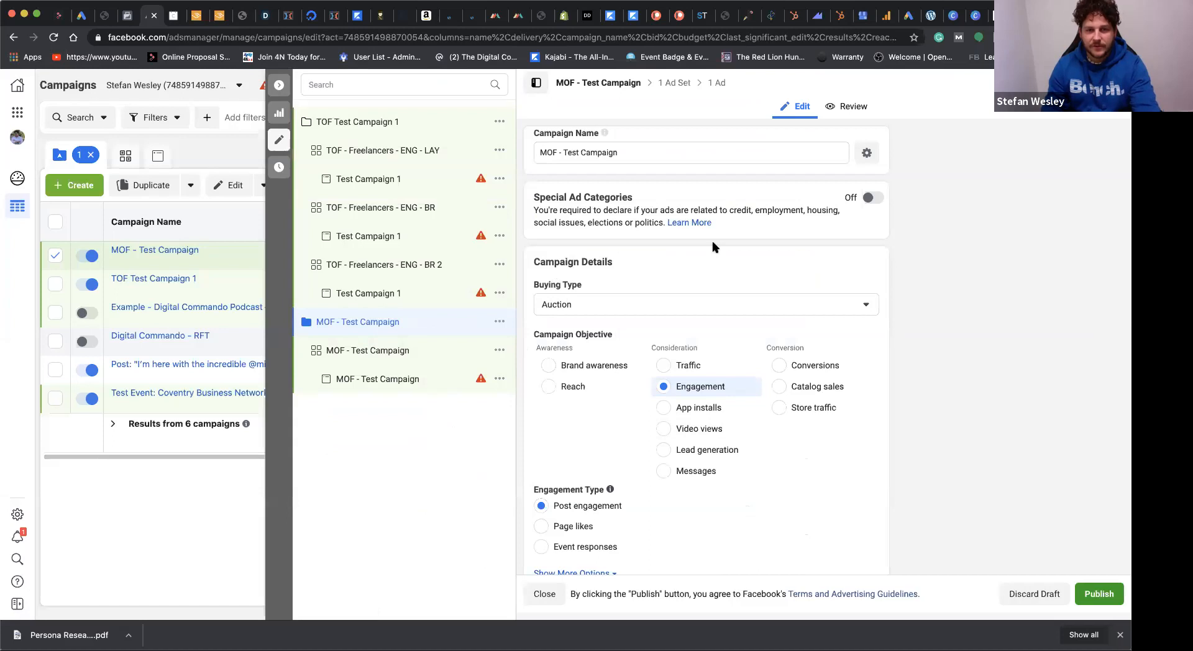
# Step: Open the MOF - Test Campaign ad set and start a new custom audience using Facebook Page as the source
pyautogui.scroll(-5, 758, 385)
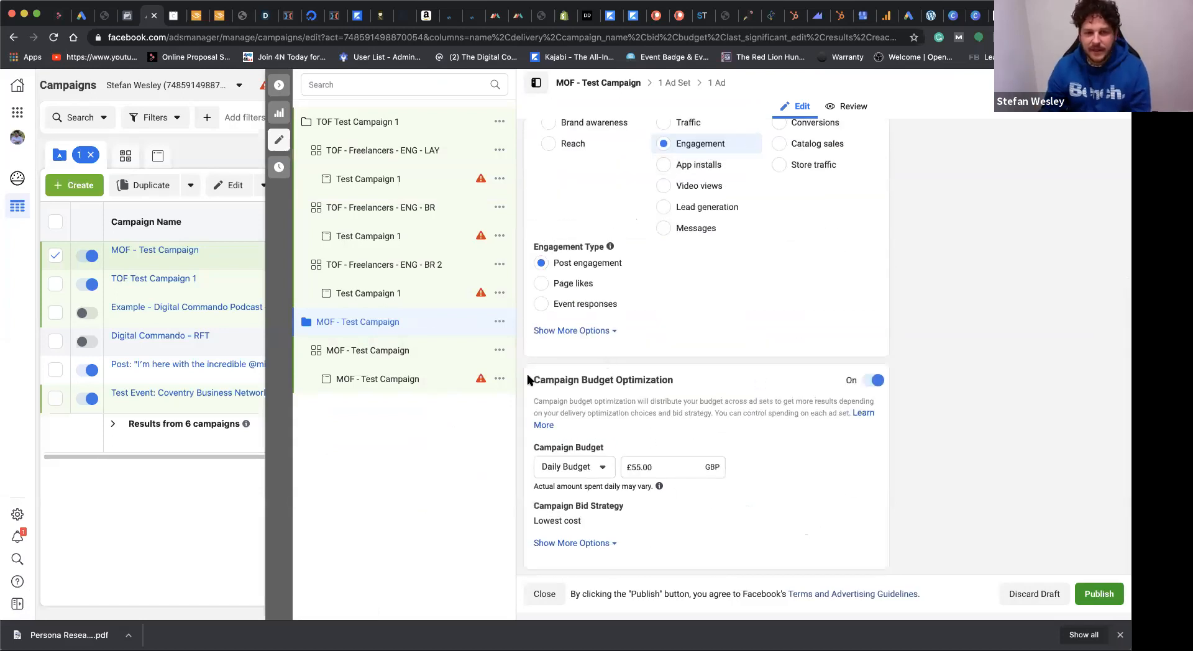
pyautogui.click(367, 351)
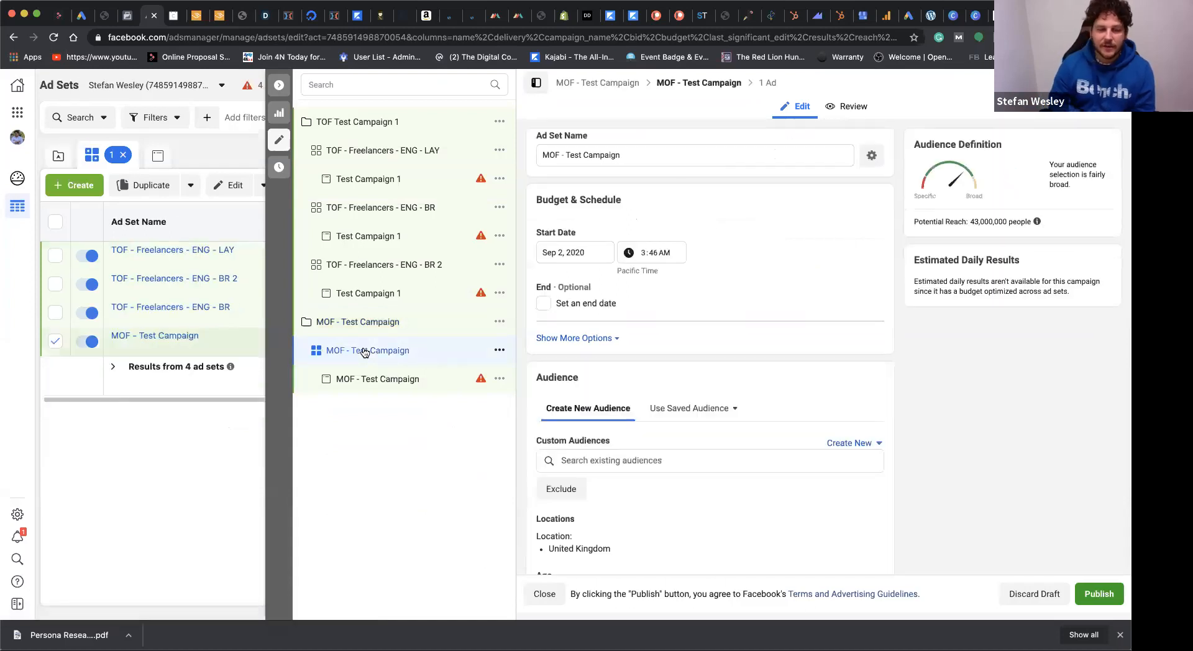
pyautogui.scroll(-3, 781, 294)
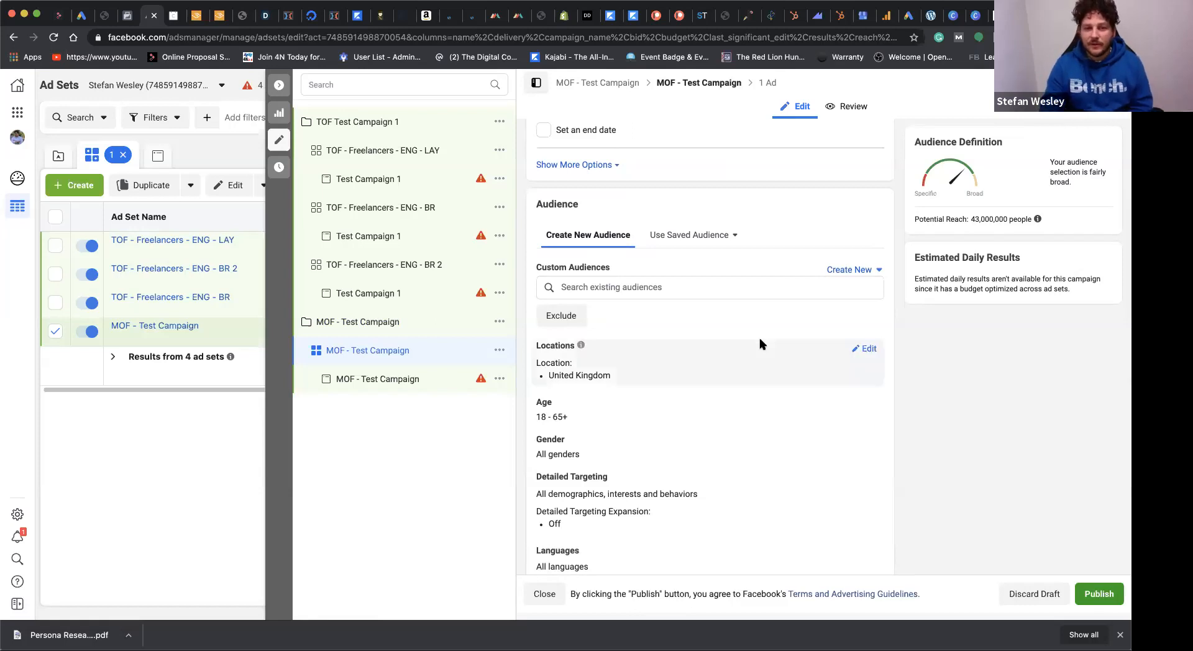
pyautogui.scroll(-2, 759, 341)
pyautogui.scroll(5, 759, 335)
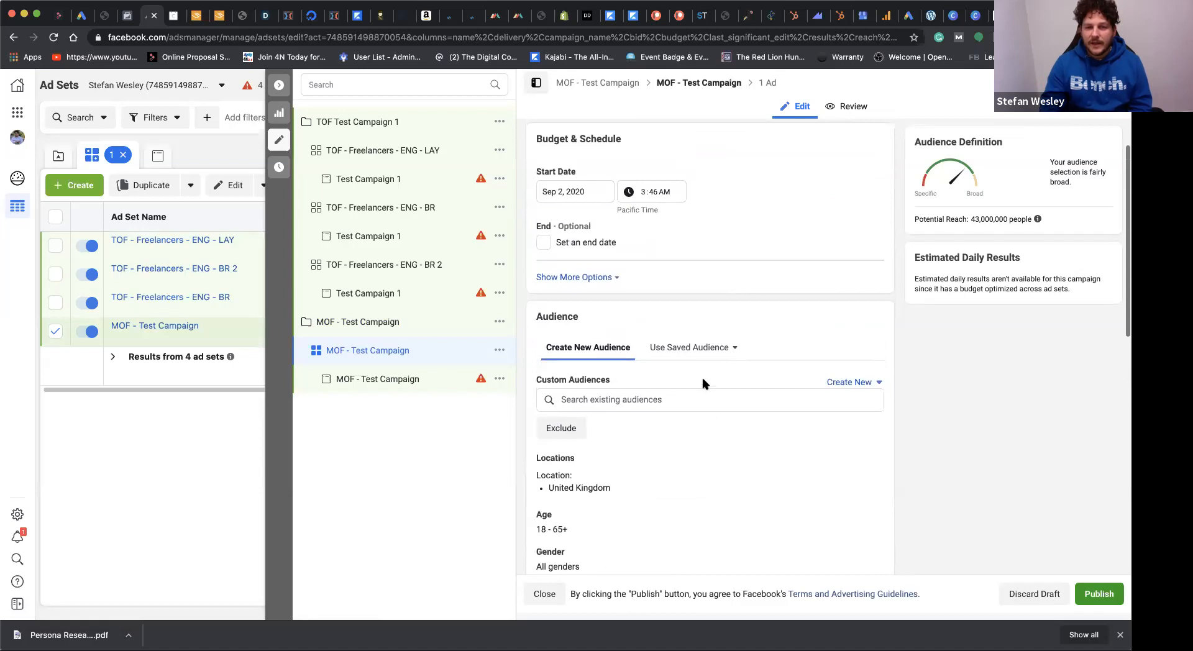
pyautogui.scroll(-3, 703, 386)
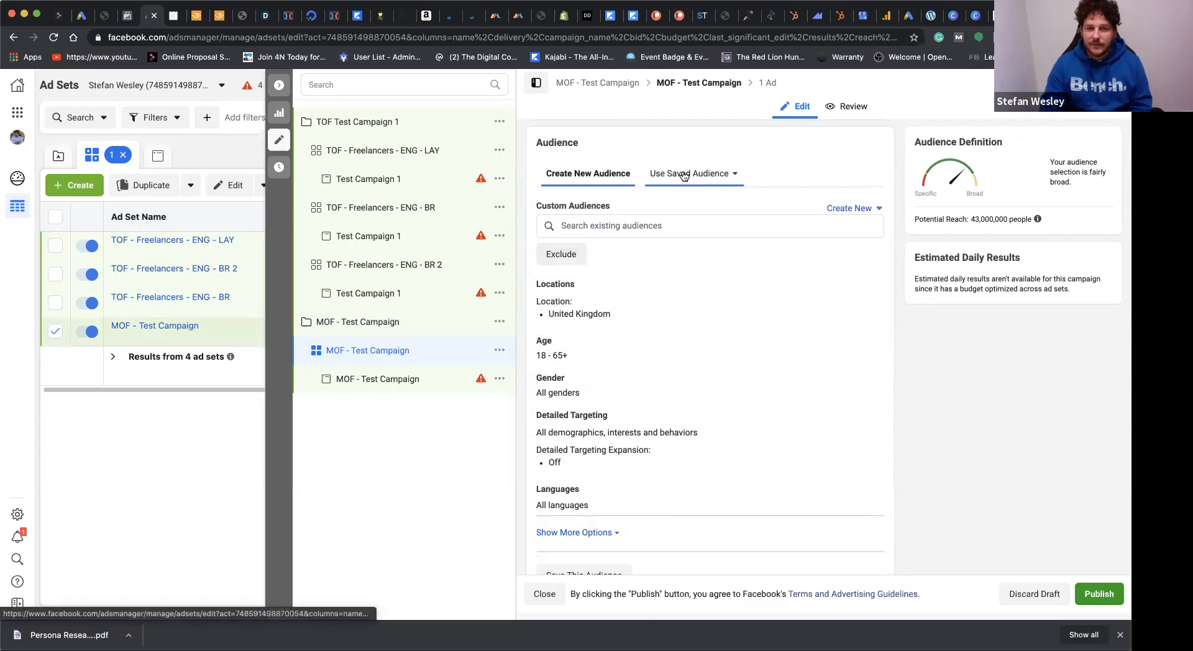
pyautogui.click(836, 210)
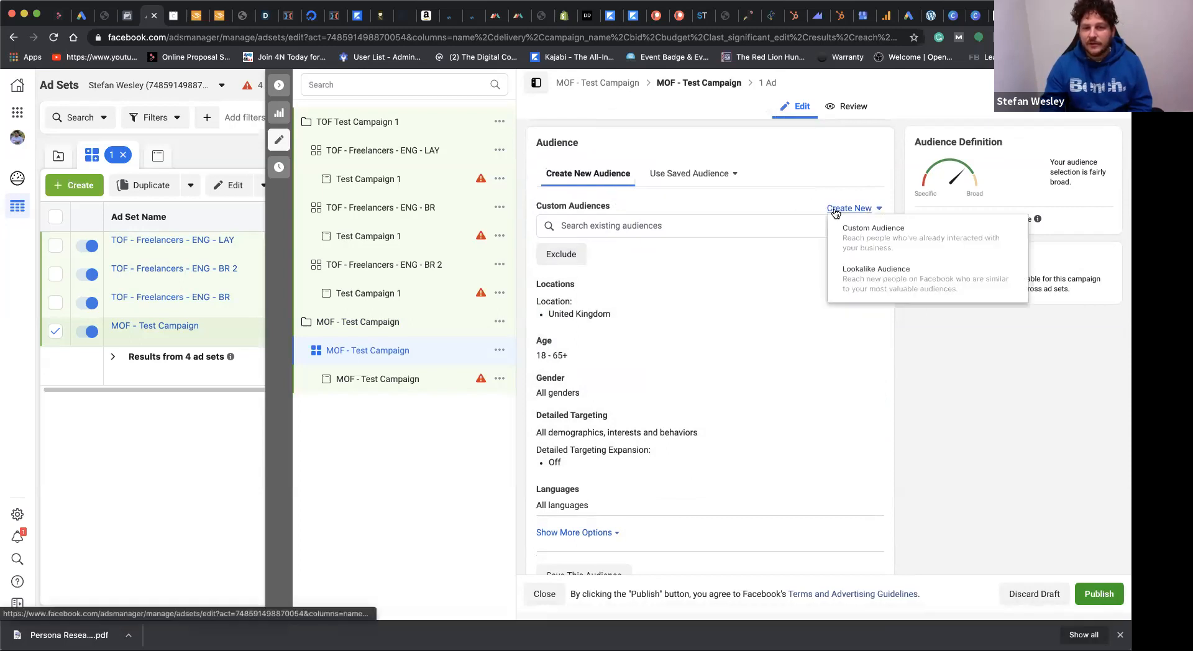
pyautogui.click(896, 243)
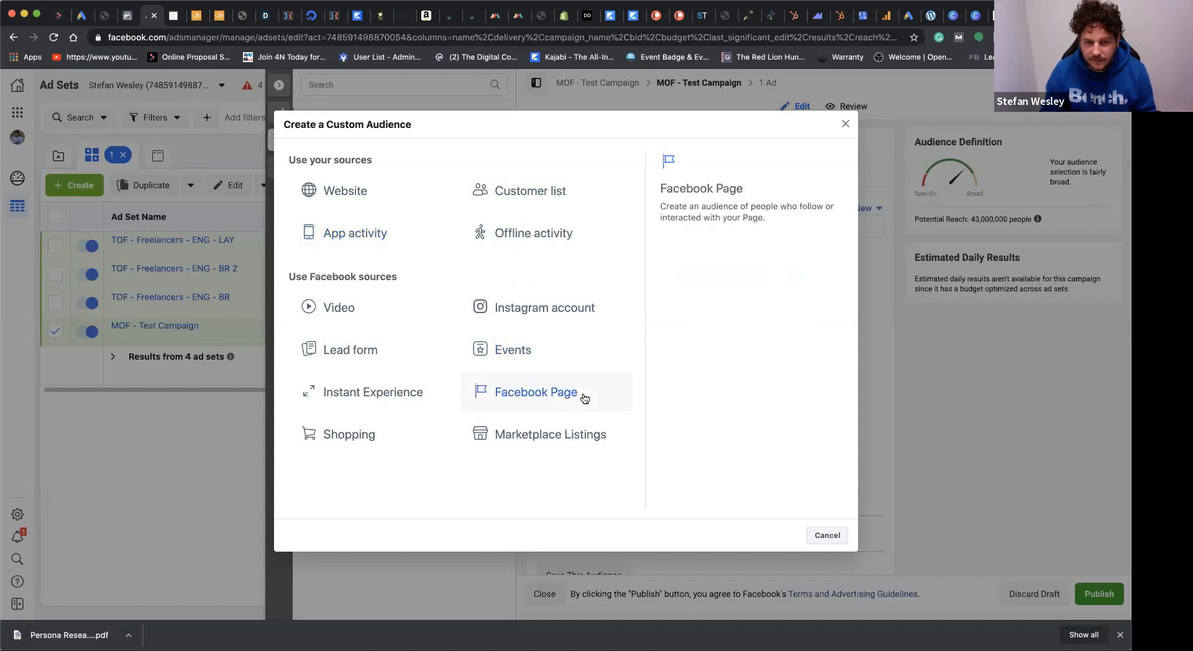
pyautogui.click(550, 395)
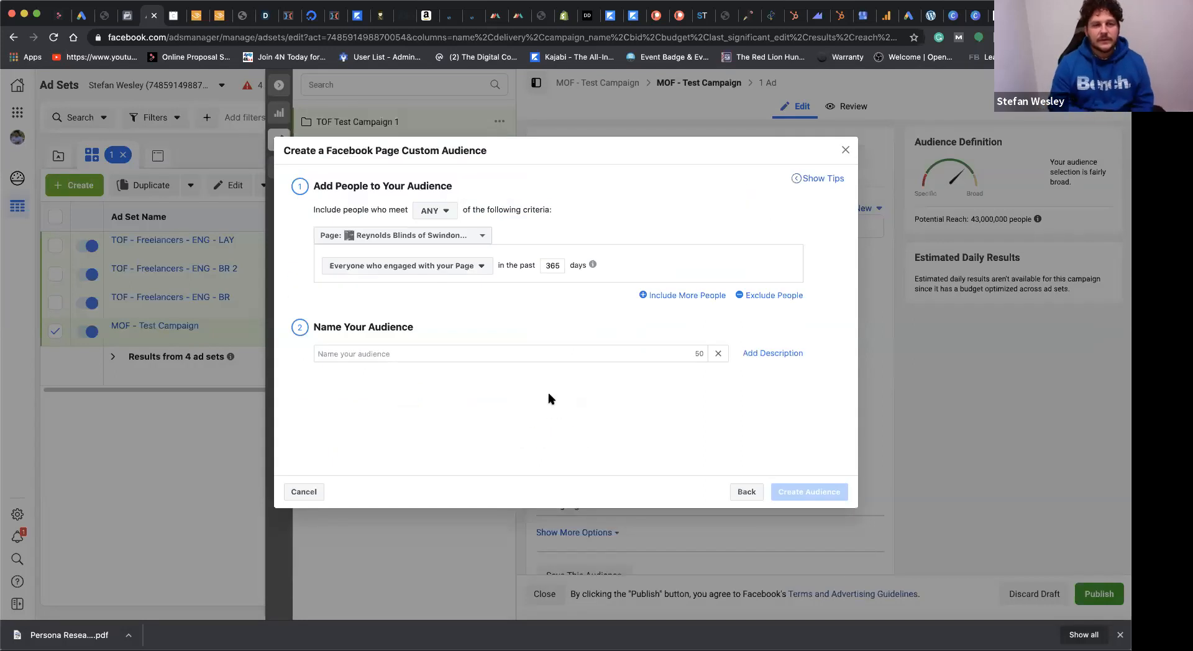
# Step: Choose Sigma Digital as the source Page for the custom audience
pyautogui.click(482, 235)
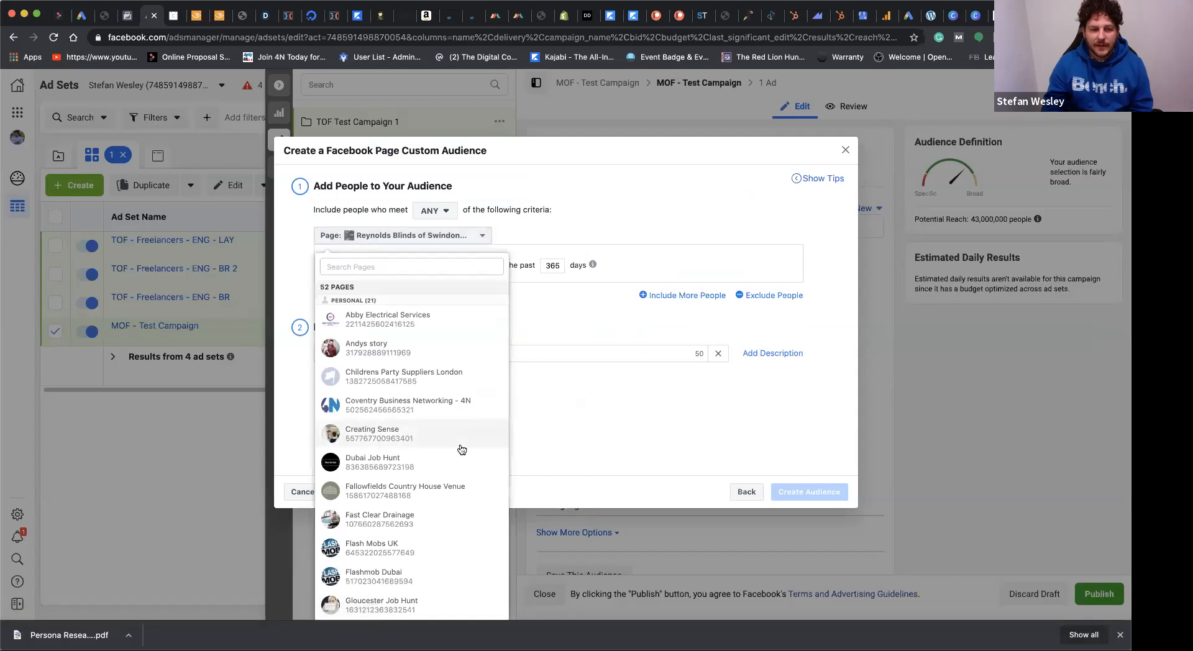
pyautogui.scroll(-15, 461, 449)
pyautogui.scroll(1, 461, 449)
pyautogui.click(397, 305)
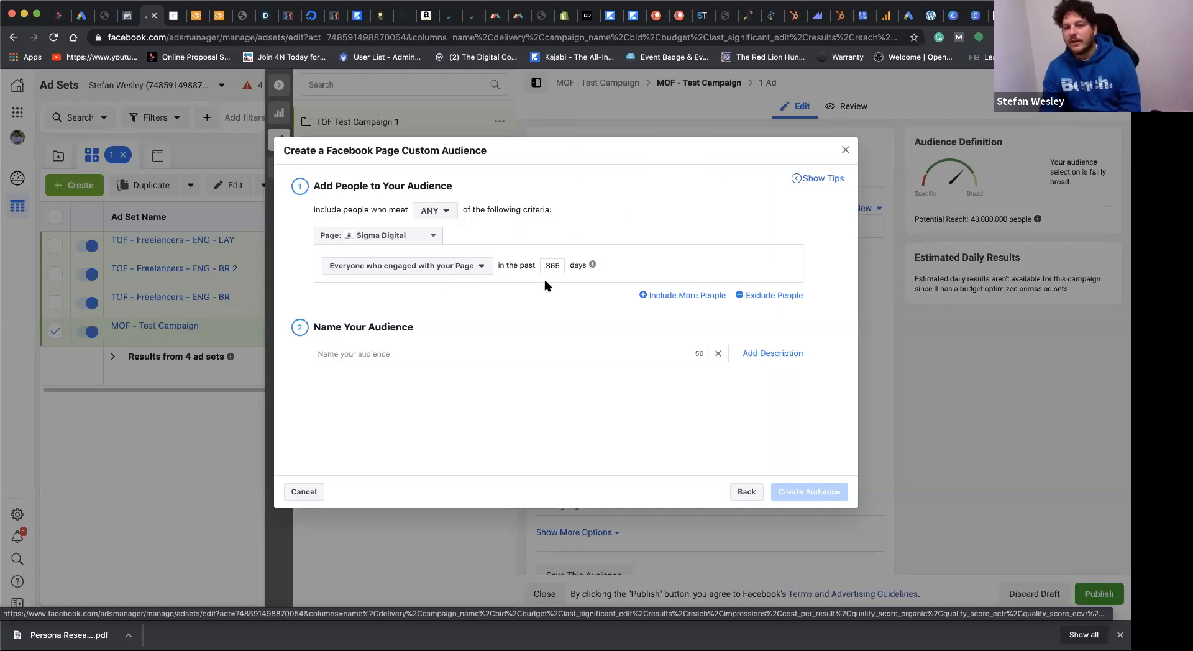
# Step: Review the engagement criteria, keep everyone who engaged with the Page, and set the look-back period to 30 days
pyautogui.click(472, 267)
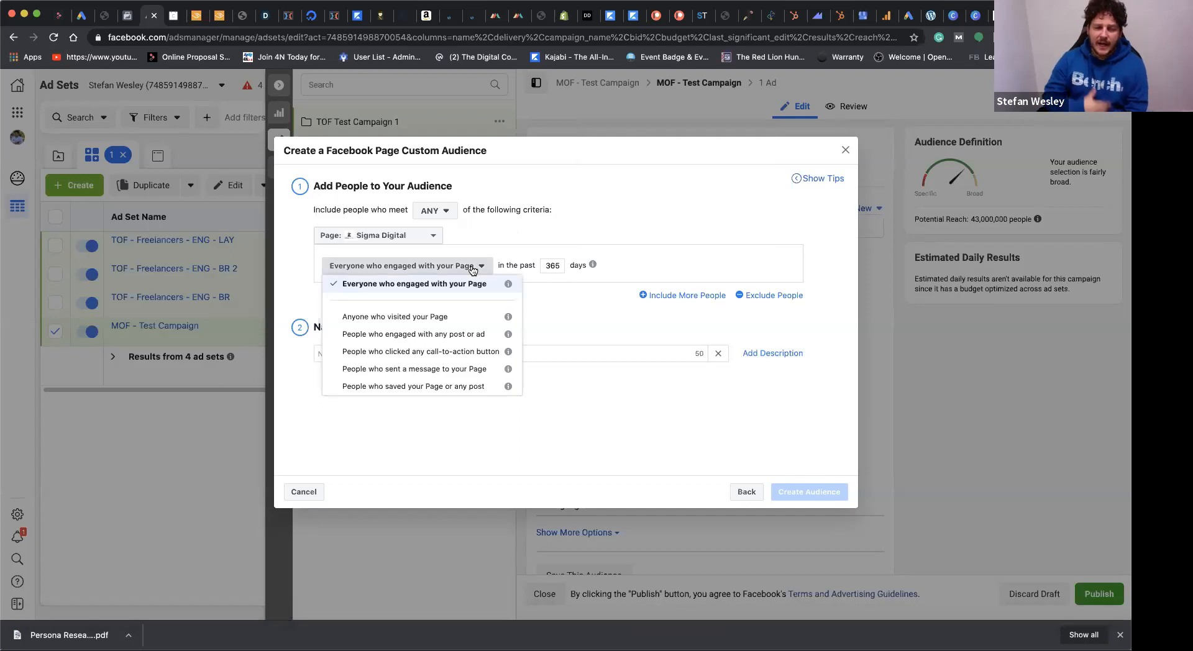
pyautogui.click(536, 239)
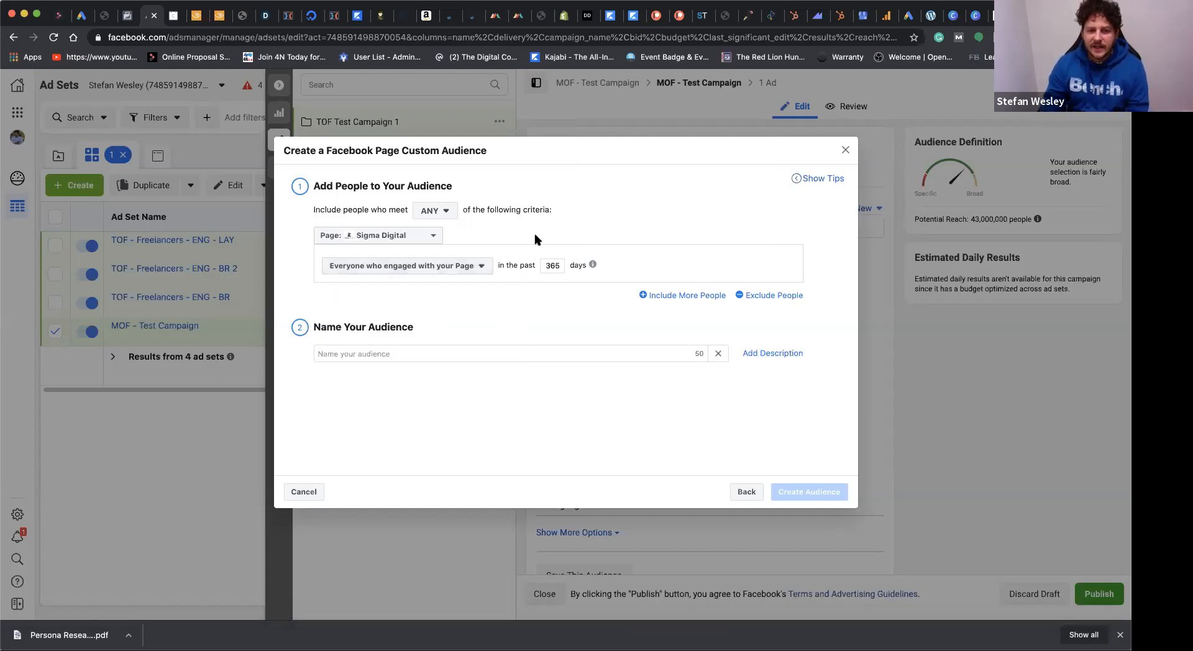
pyautogui.doubleClick(551, 266)
pyautogui.write('30')
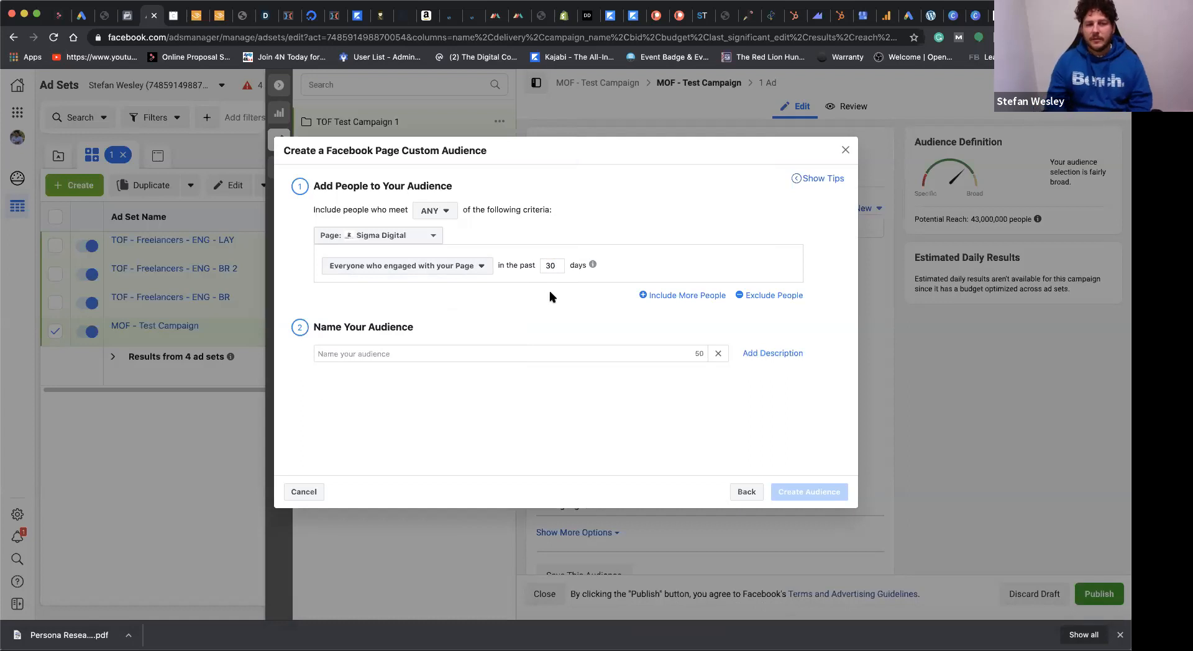
# Step: Change the source Page of the custom audience to The Digital Commando Academy
pyautogui.click(420, 236)
pyautogui.scroll(-2, 427, 402)
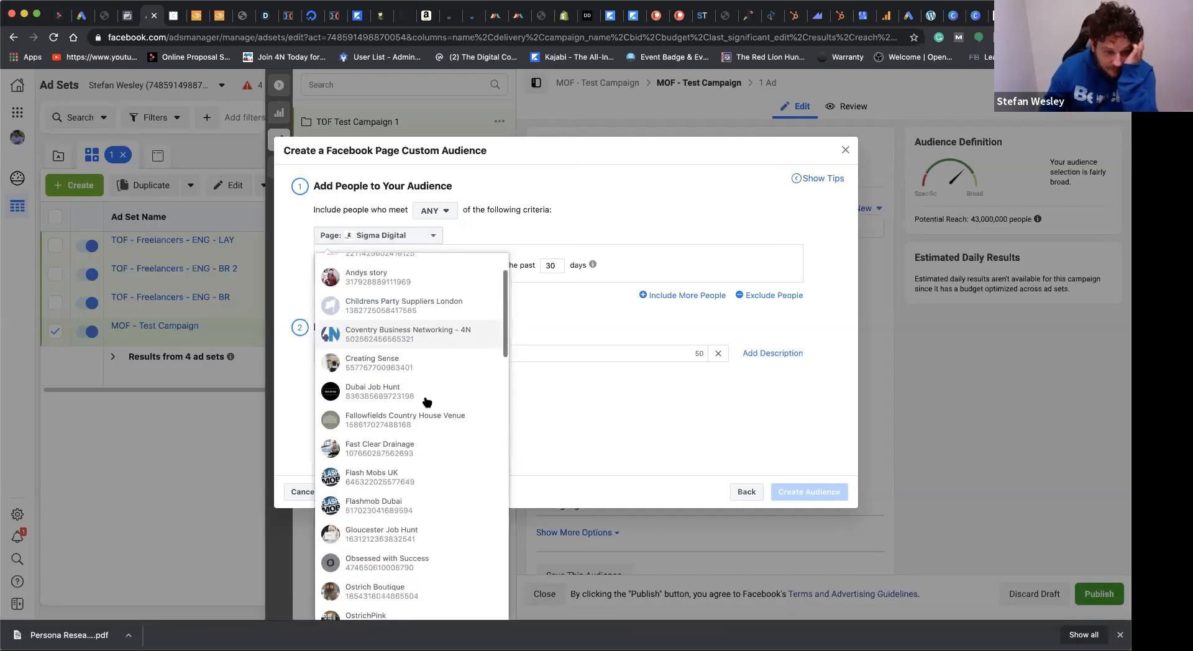
pyautogui.scroll(2, 425, 403)
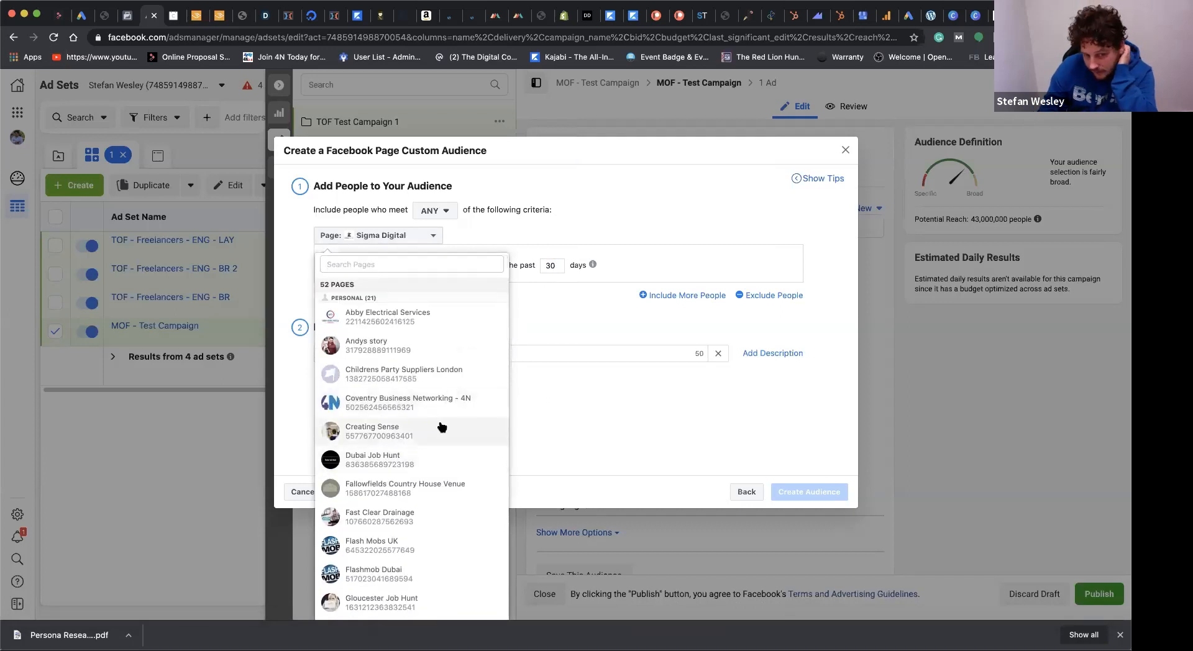
pyautogui.scroll(-10, 441, 426)
pyautogui.scroll(-5, 439, 426)
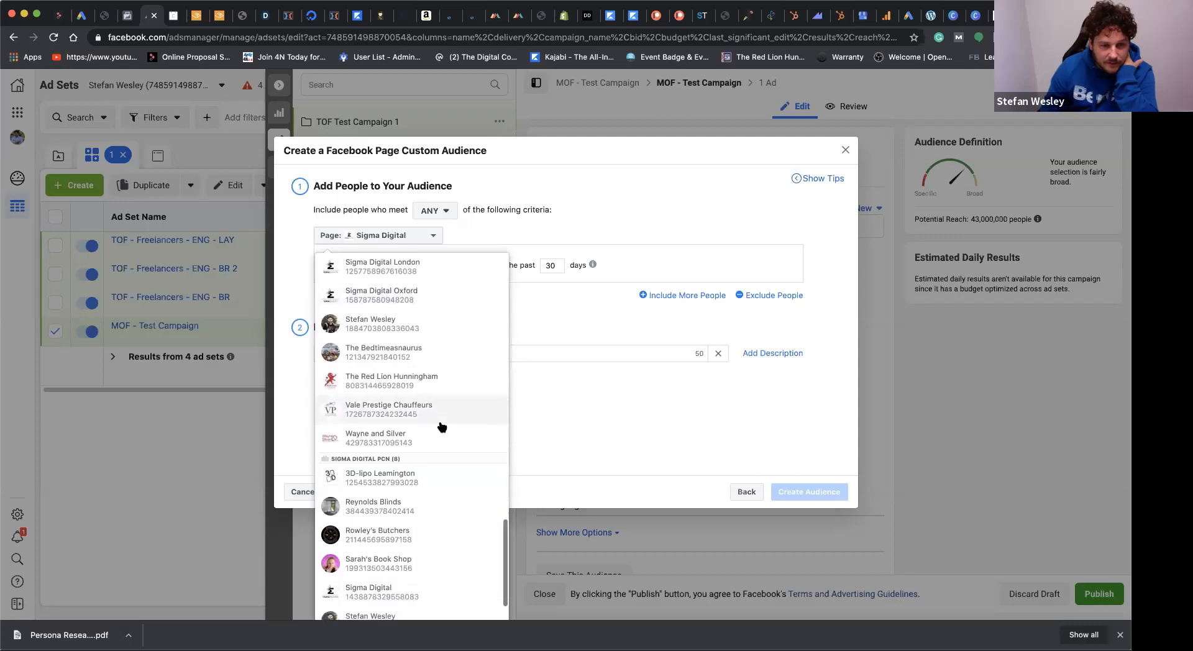
pyautogui.scroll(-4, 439, 426)
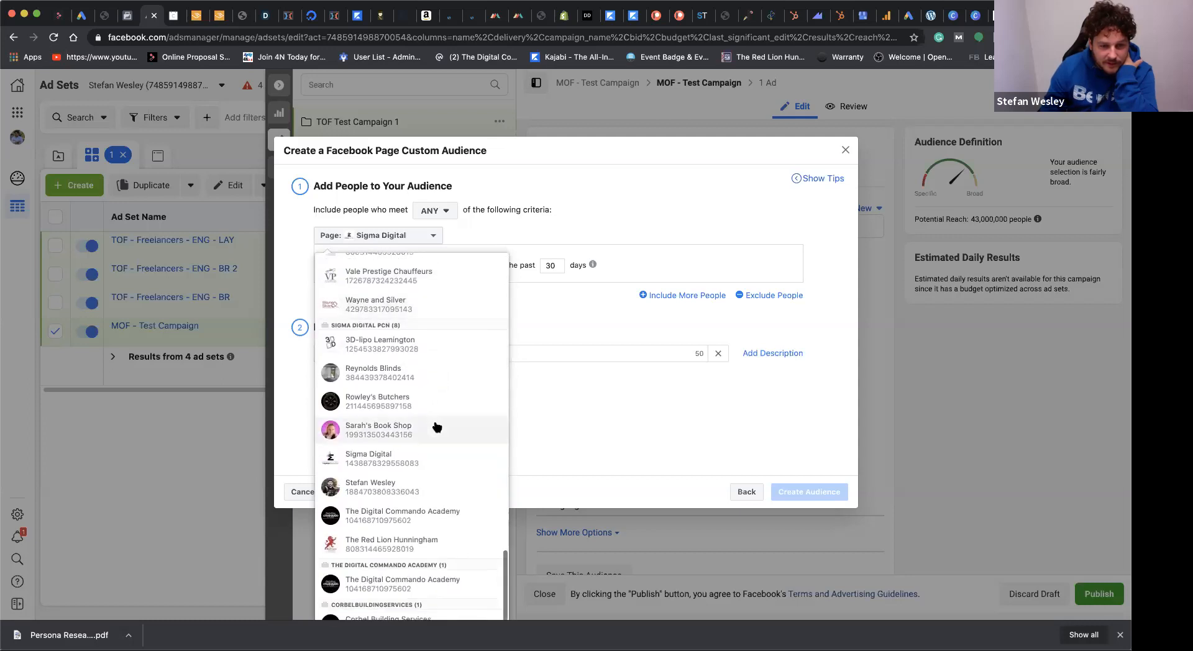
pyautogui.click(402, 584)
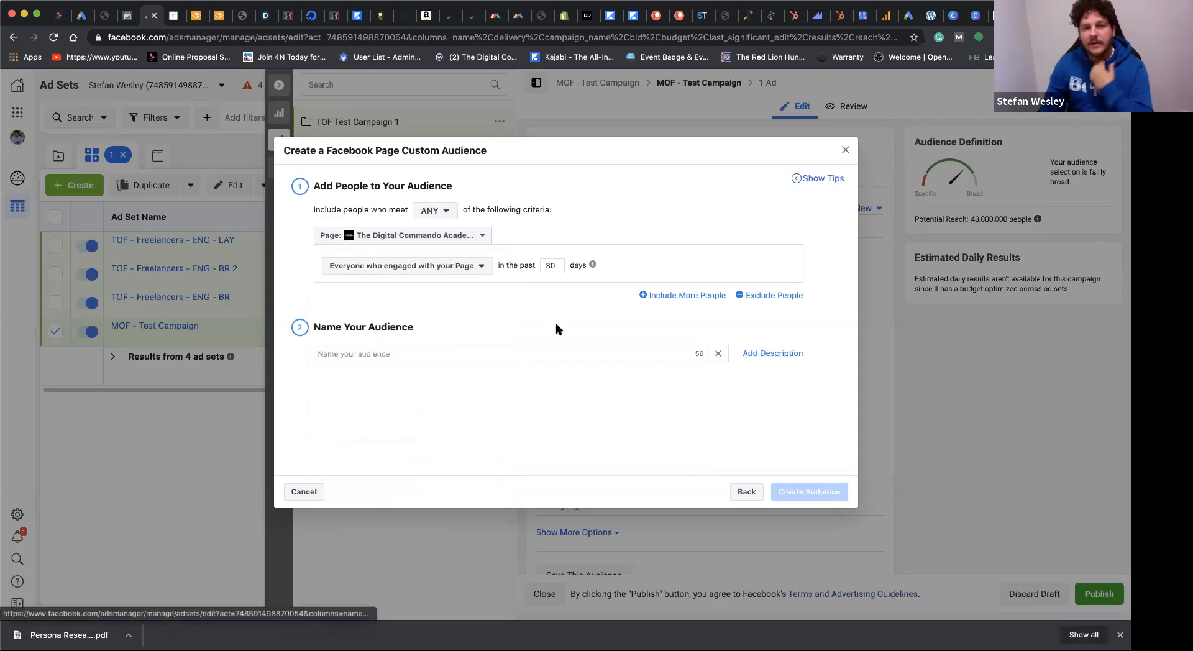
# Step: Name the custom audience "Re-engage 30 days", create it, and return to the ad set
pyautogui.click(479, 357)
pyautogui.write('Re')
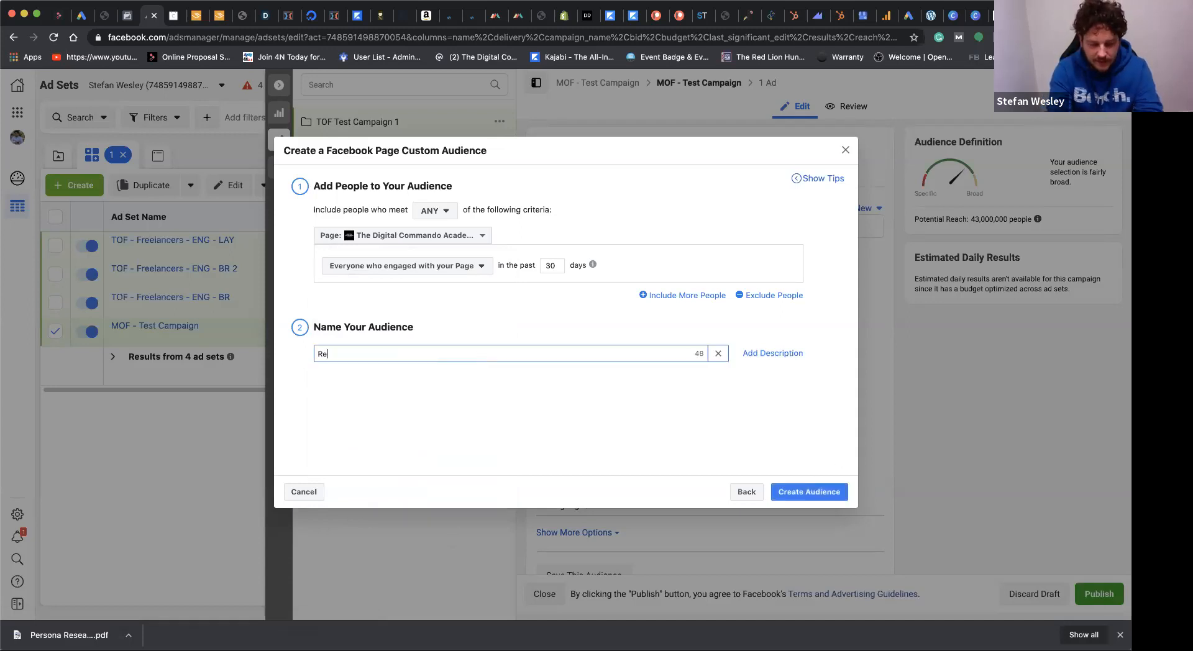
pyautogui.write('-engagre')
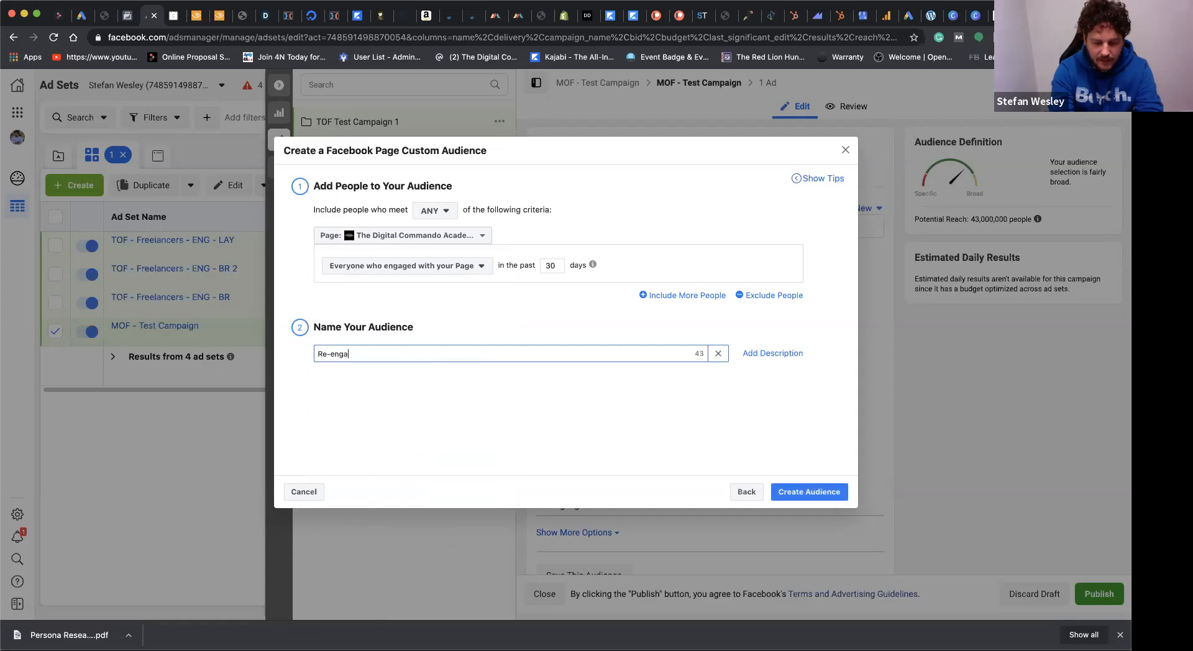
pyautogui.press('BackSpace')
pyautogui.press('BackSpace')
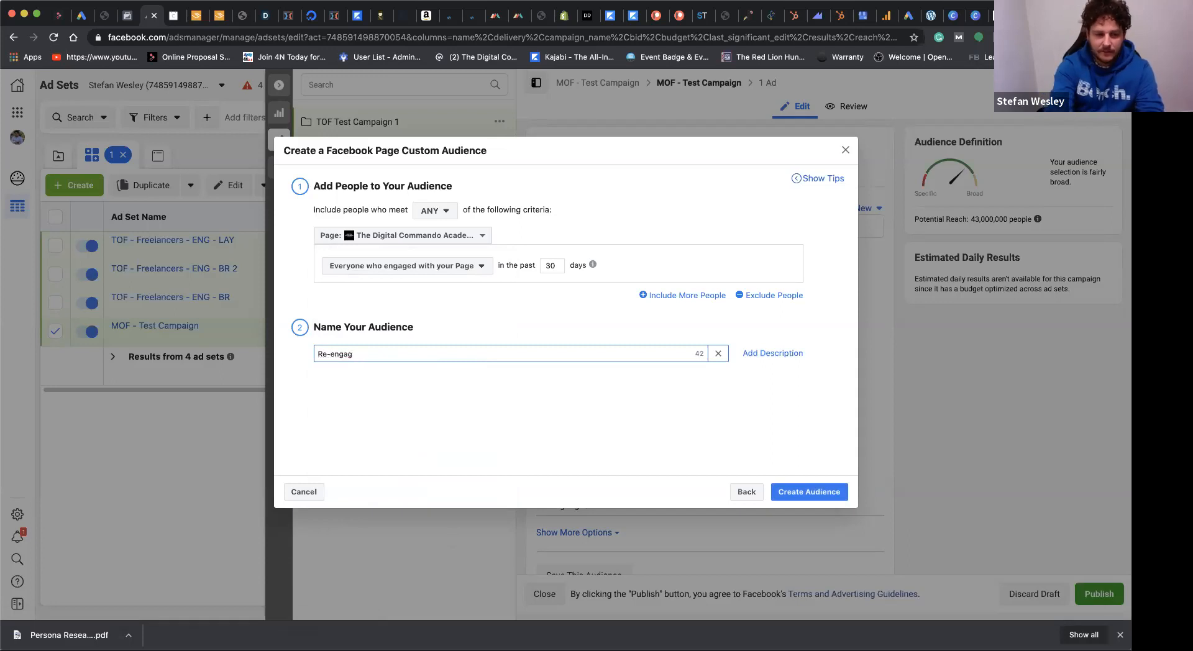
pyautogui.write('e 30 d')
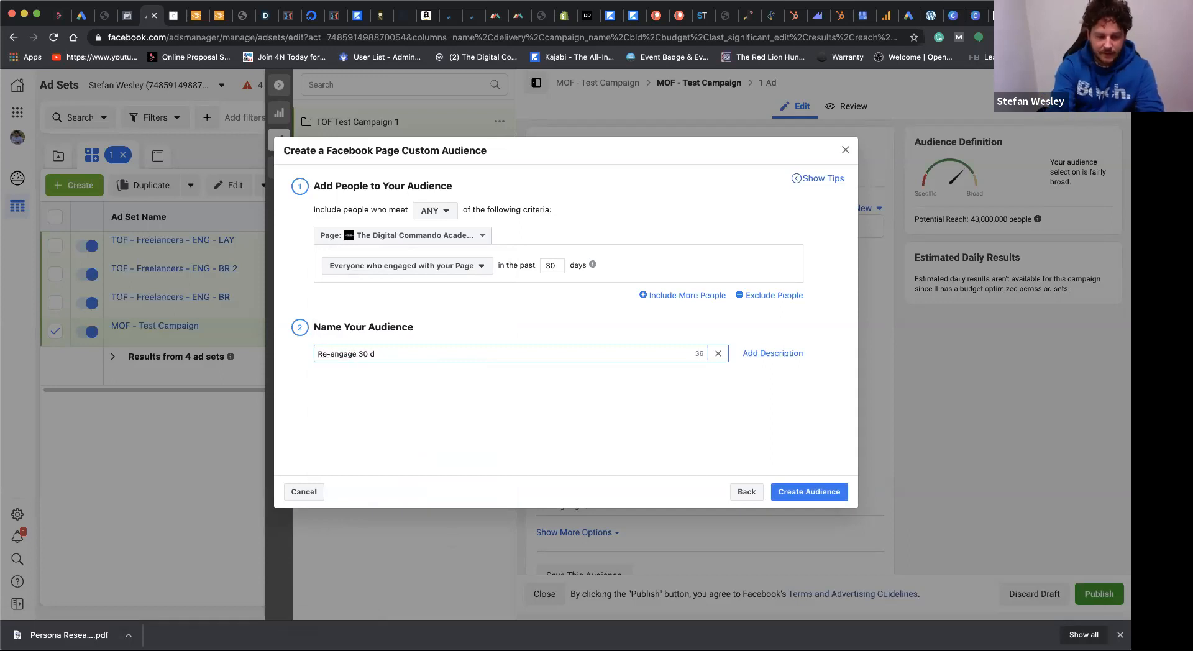
pyautogui.write('ays')
pyautogui.click(600, 412)
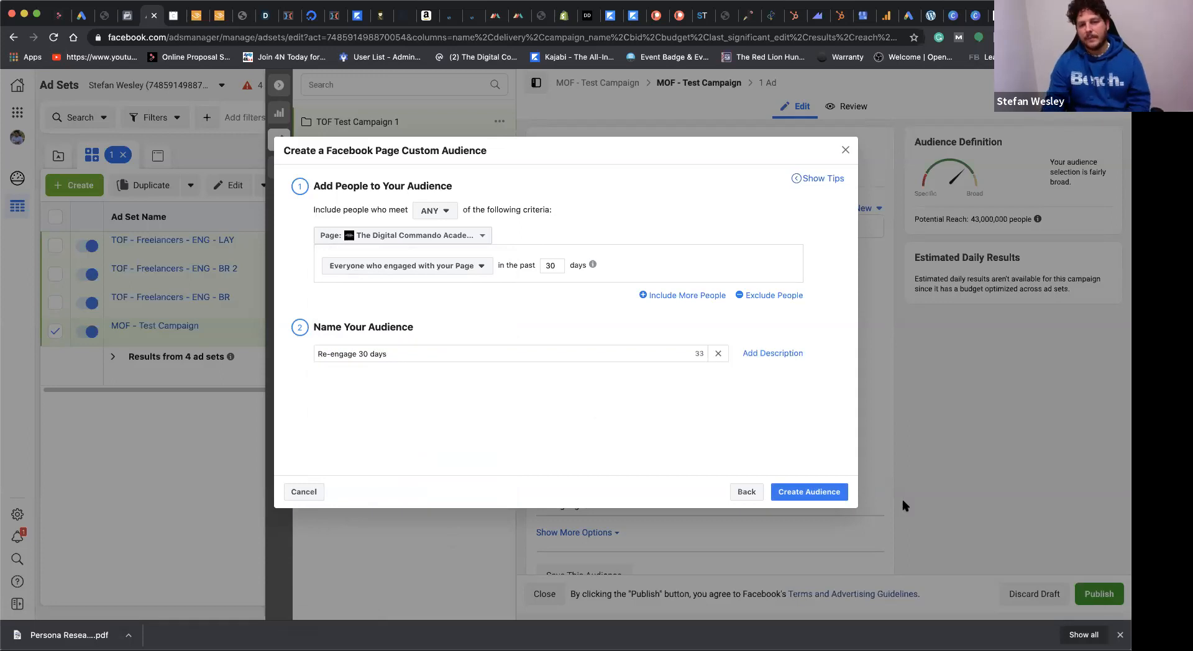
pyautogui.click(814, 492)
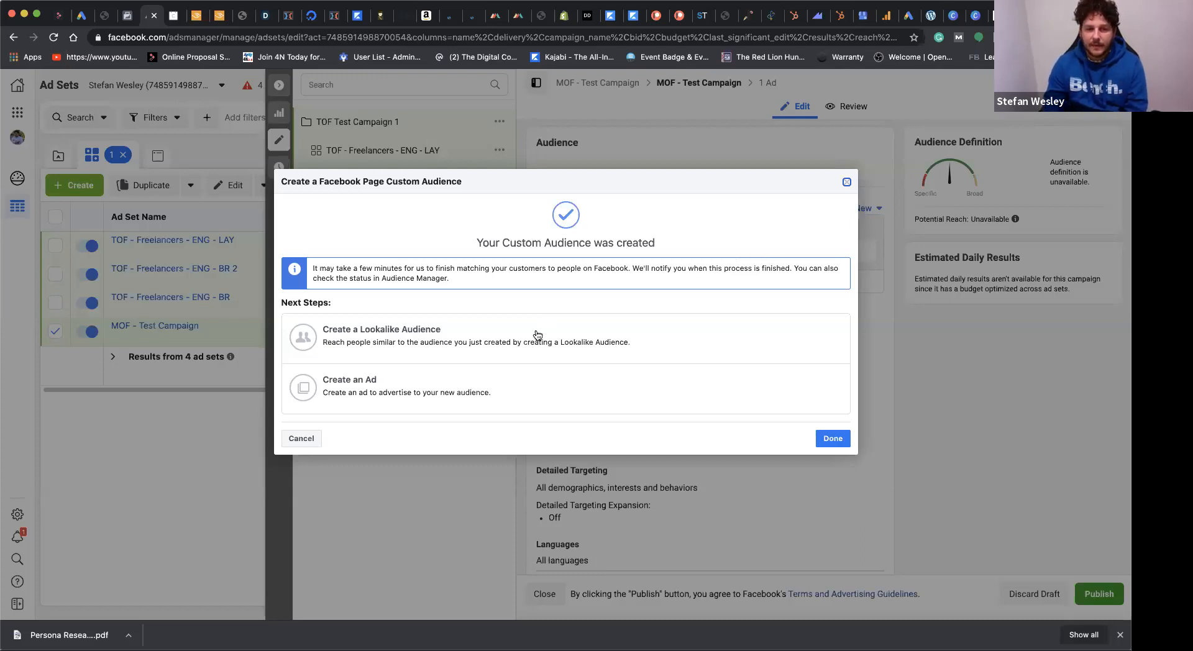
pyautogui.click(846, 184)
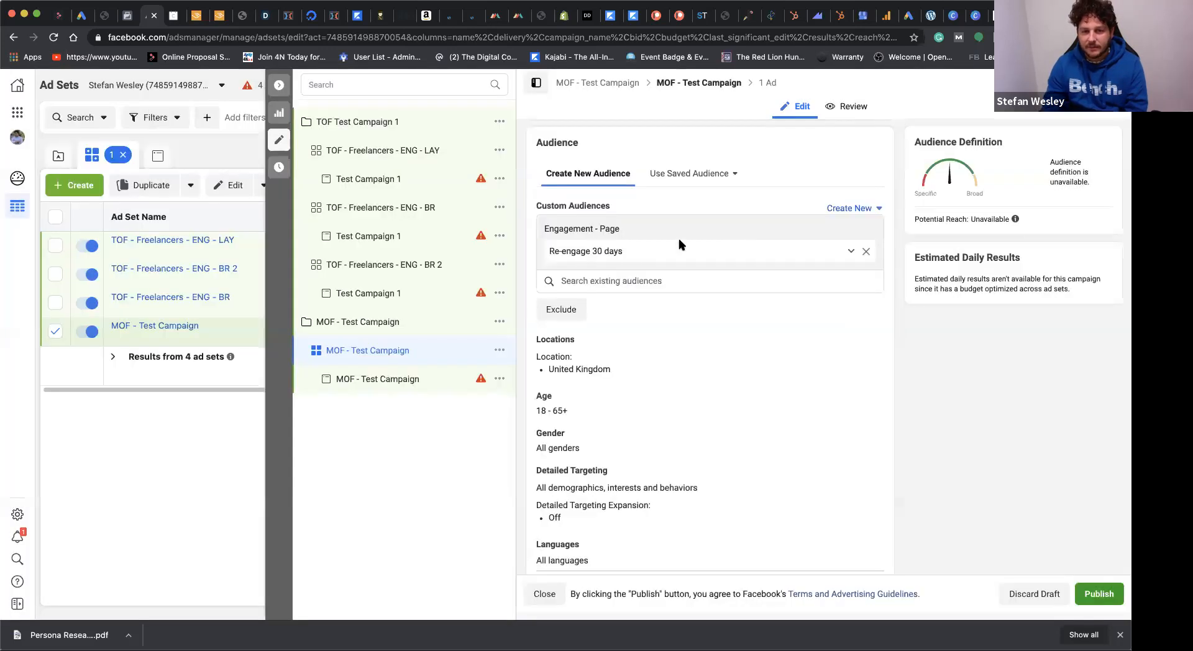
# Step: Remove the Re-engage 30 days audience from the ad set and start another custom audience based on Facebook Page
pyautogui.click(867, 251)
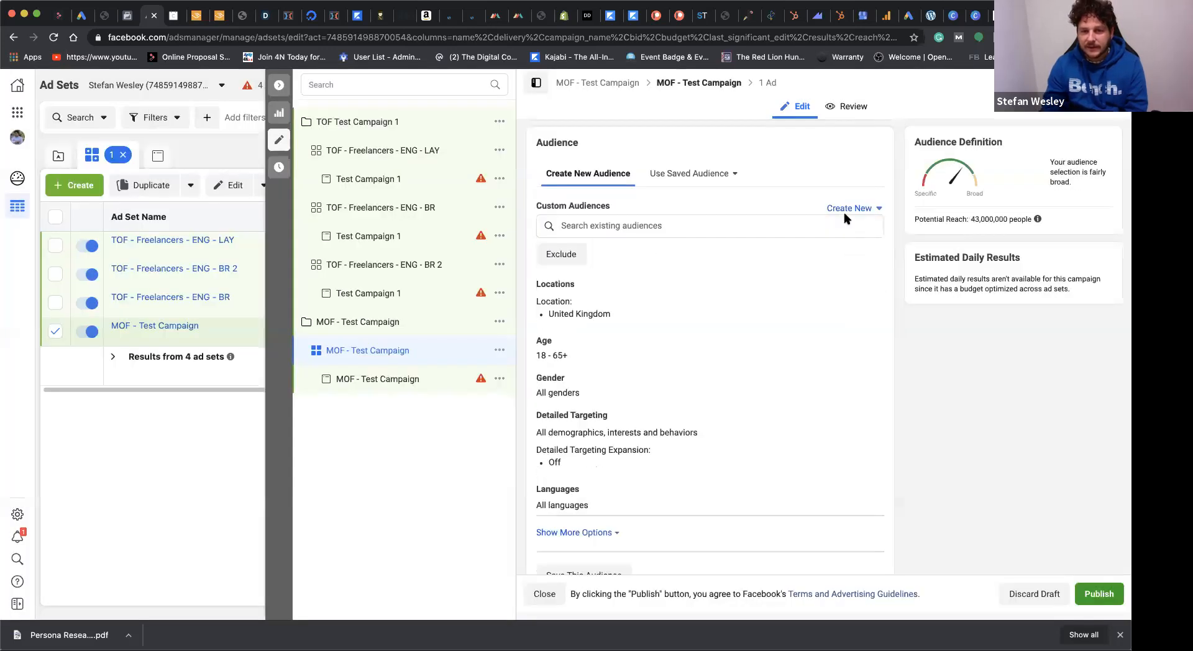
pyautogui.click(849, 209)
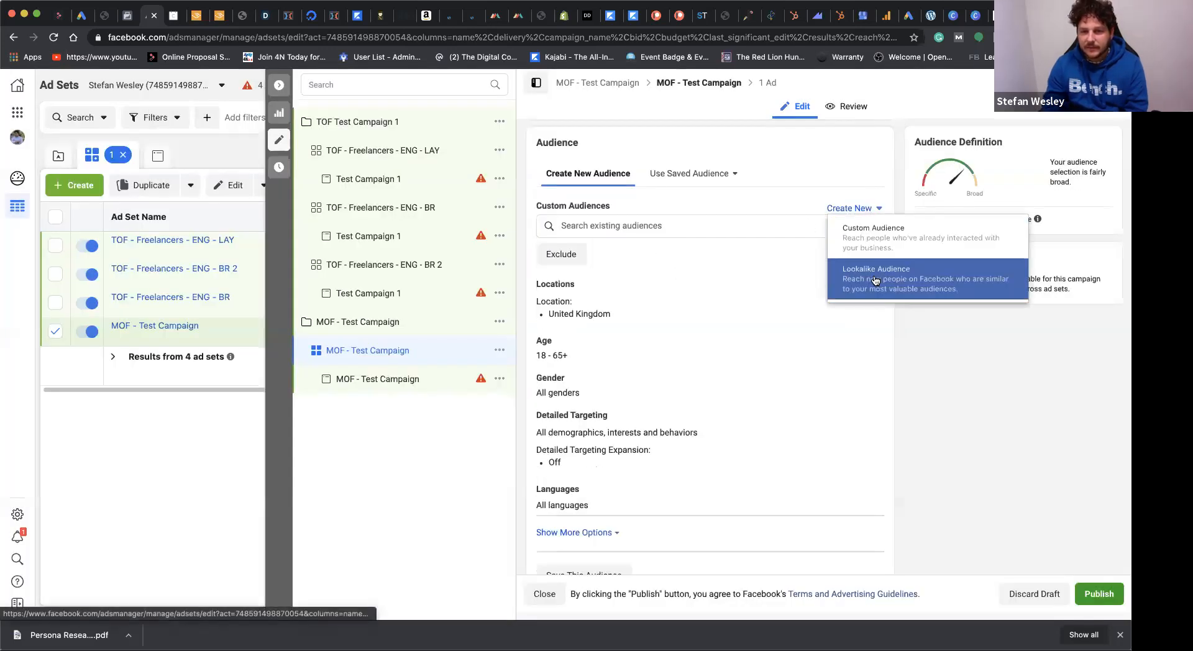
pyautogui.click(872, 241)
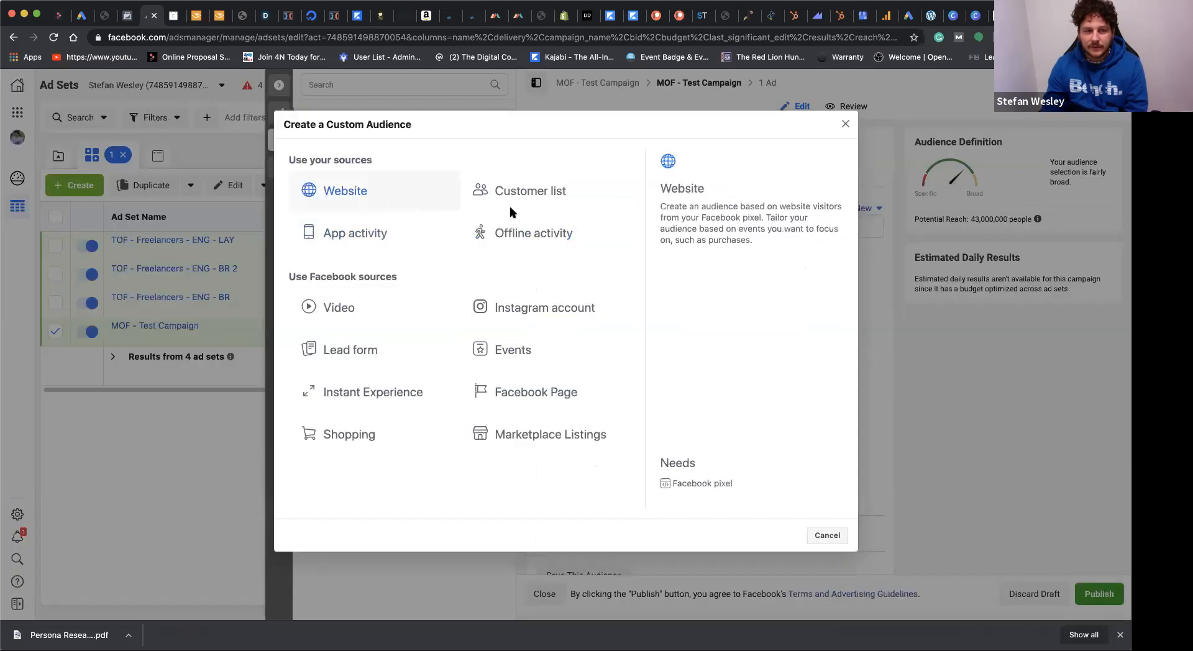
pyautogui.click(522, 398)
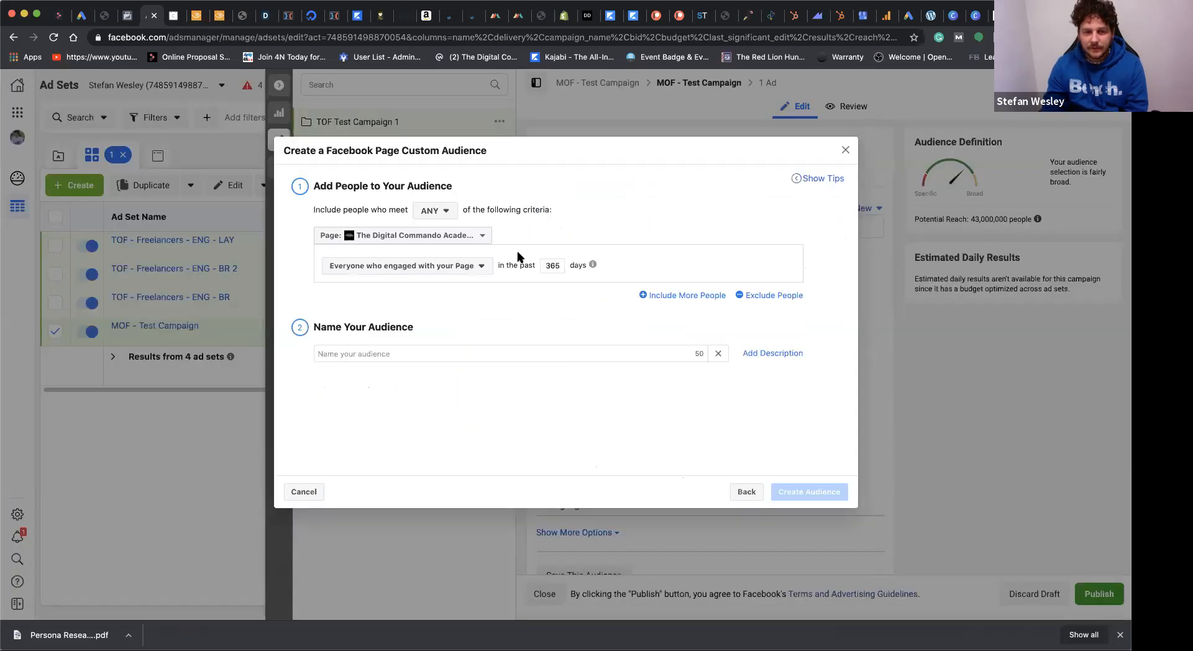
# Step: Create the Page engagement audience with a 90-day look-back period, naming it "Audience 90"
pyautogui.doubleClick(555, 265)
pyautogui.write('90')
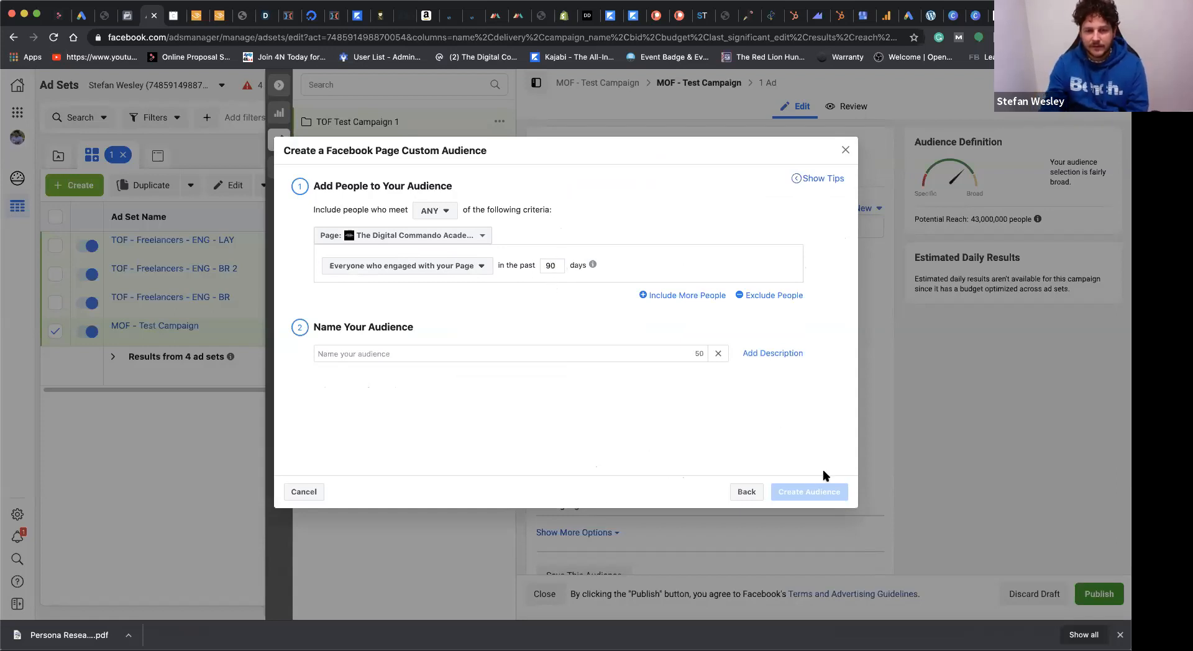
pyautogui.click(577, 354)
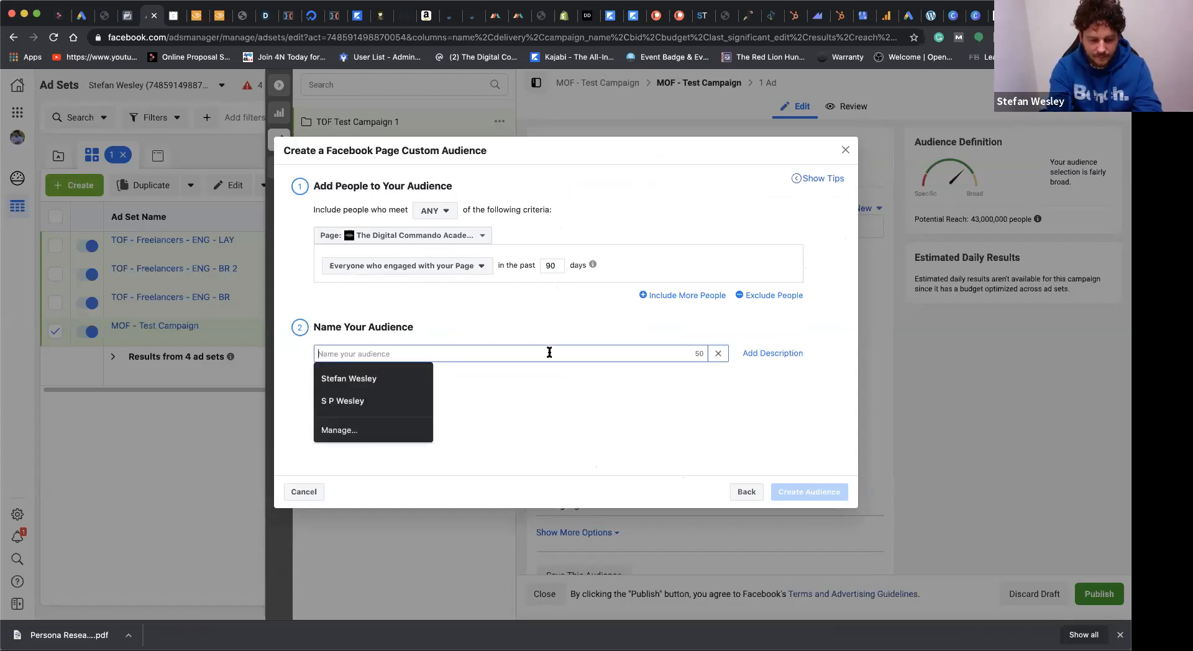
pyautogui.write('Audien')
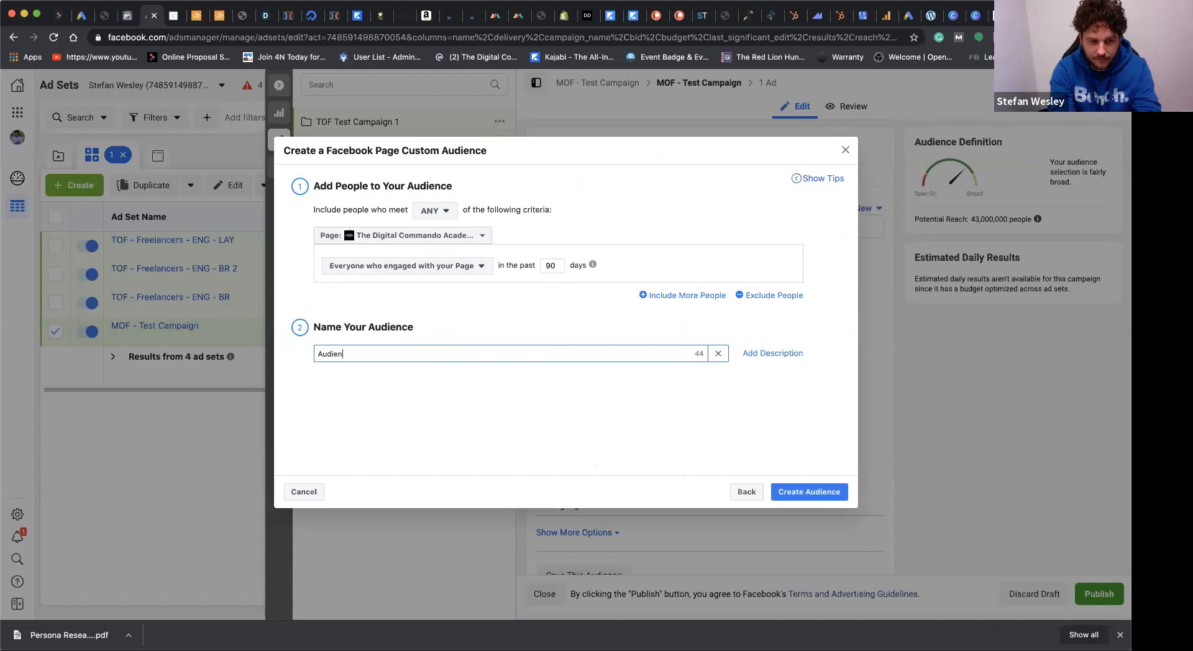
pyautogui.write('ce 909')
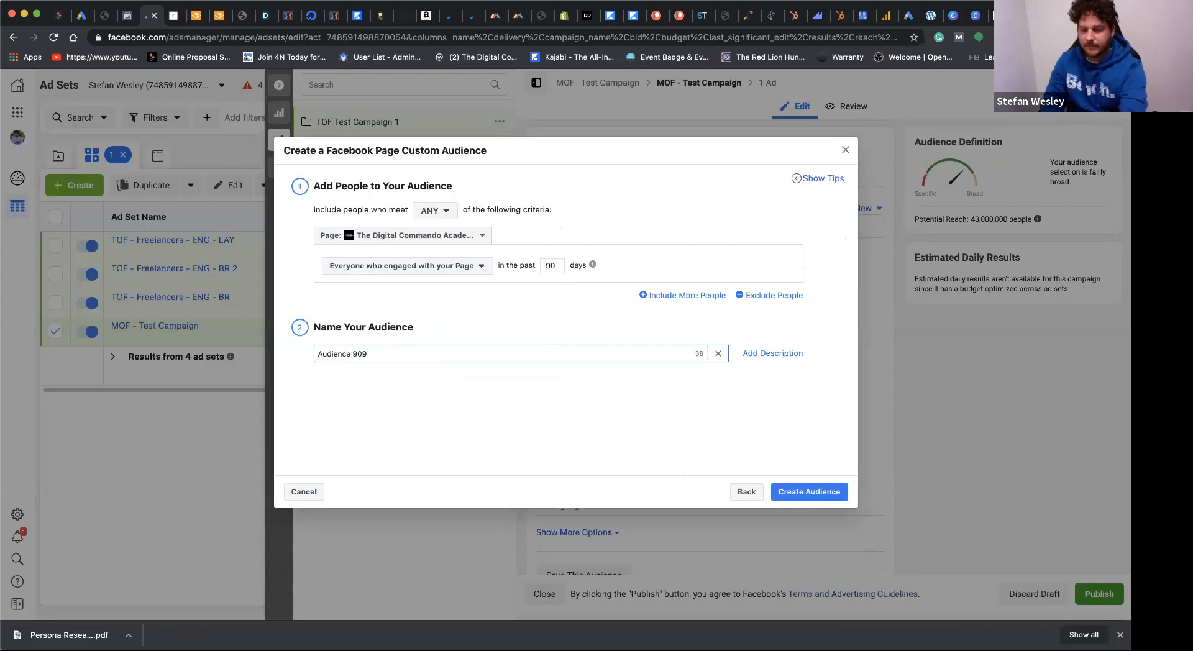
pyautogui.click(784, 493)
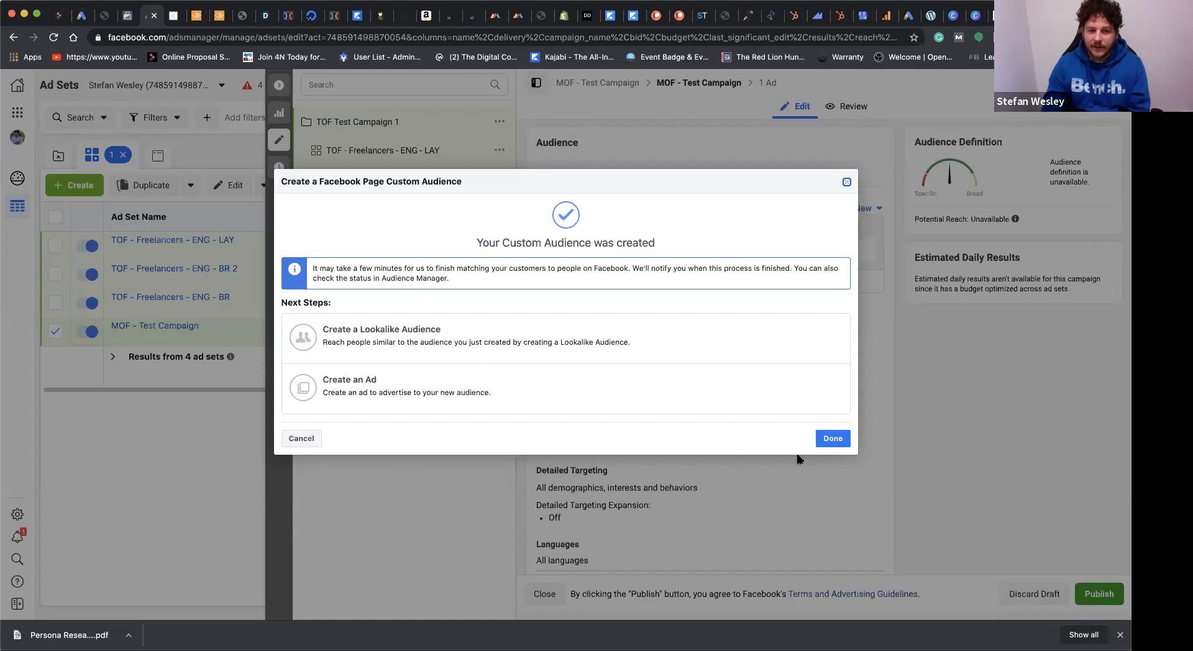
pyautogui.click(833, 440)
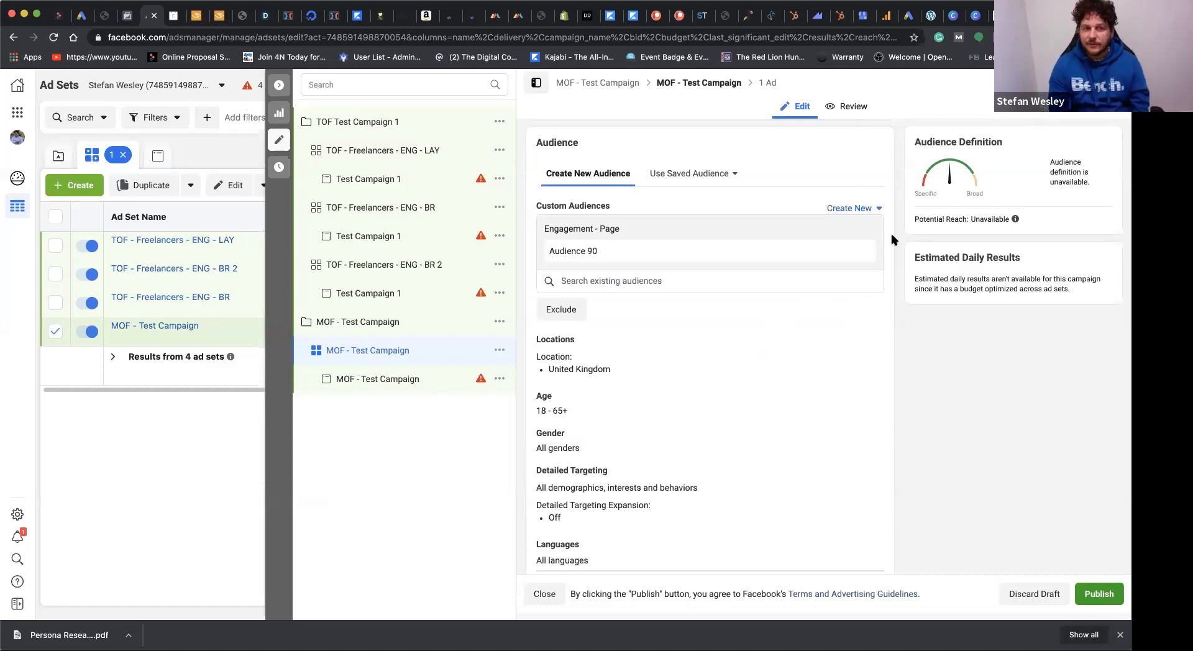
# Step: Switch the ad set to manual placements and exclude Facebook Marketplace
pyautogui.scroll(-7, 817, 332)
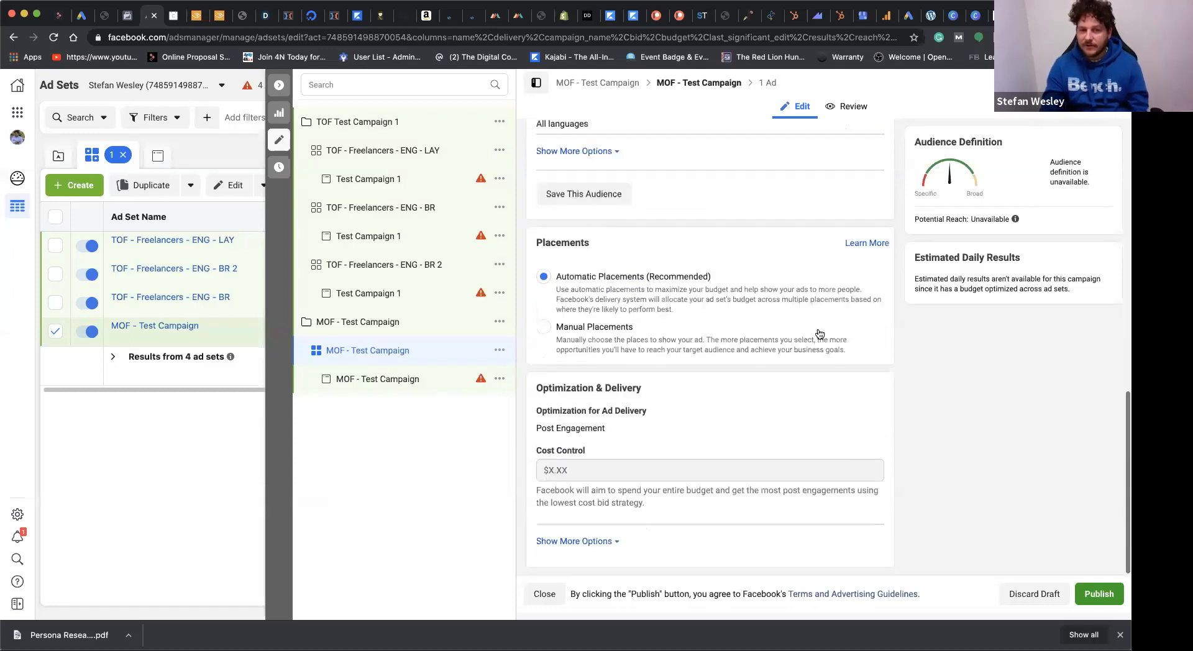
pyautogui.click(544, 327)
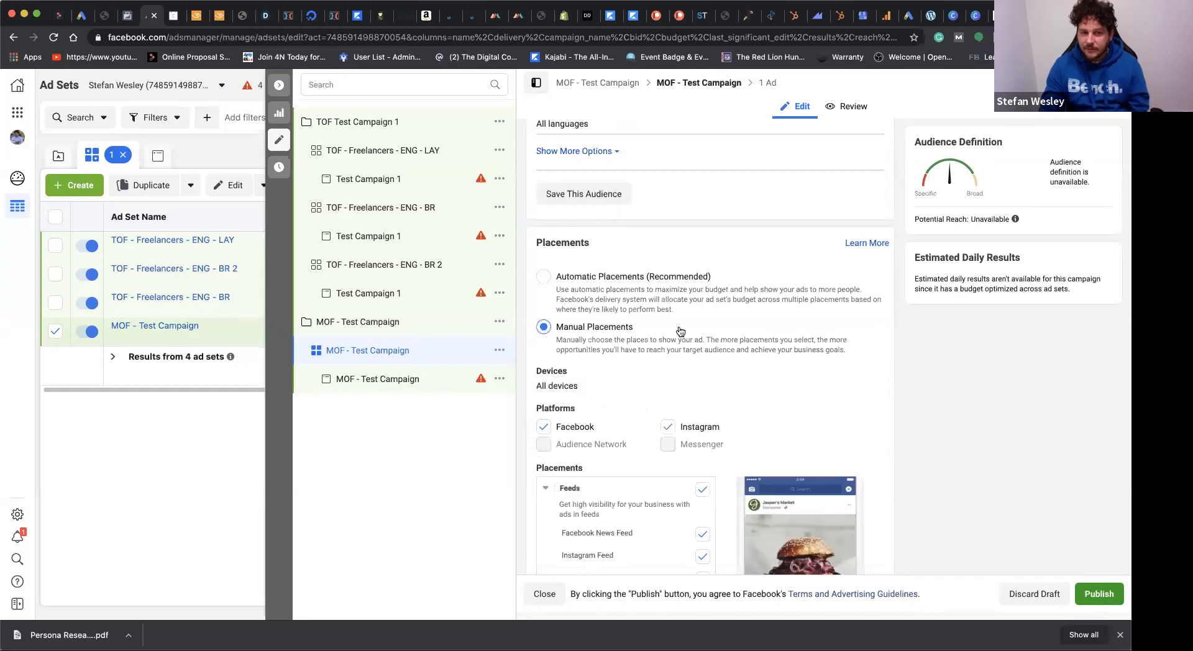
pyautogui.scroll(-3, 682, 333)
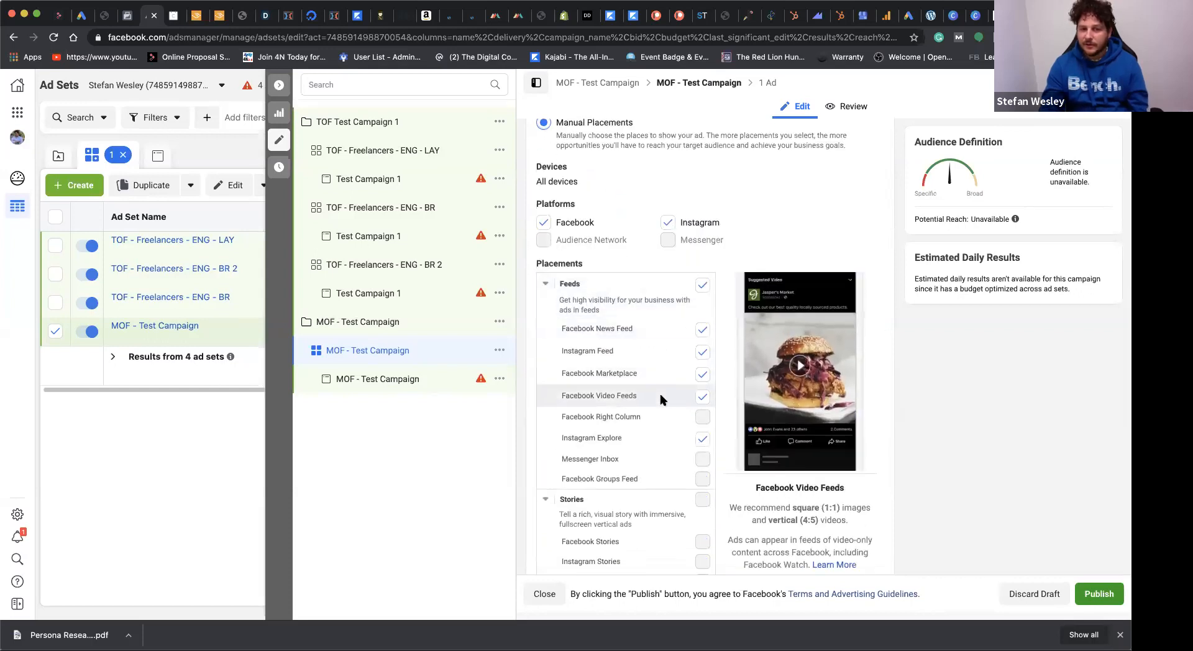
pyautogui.click(702, 376)
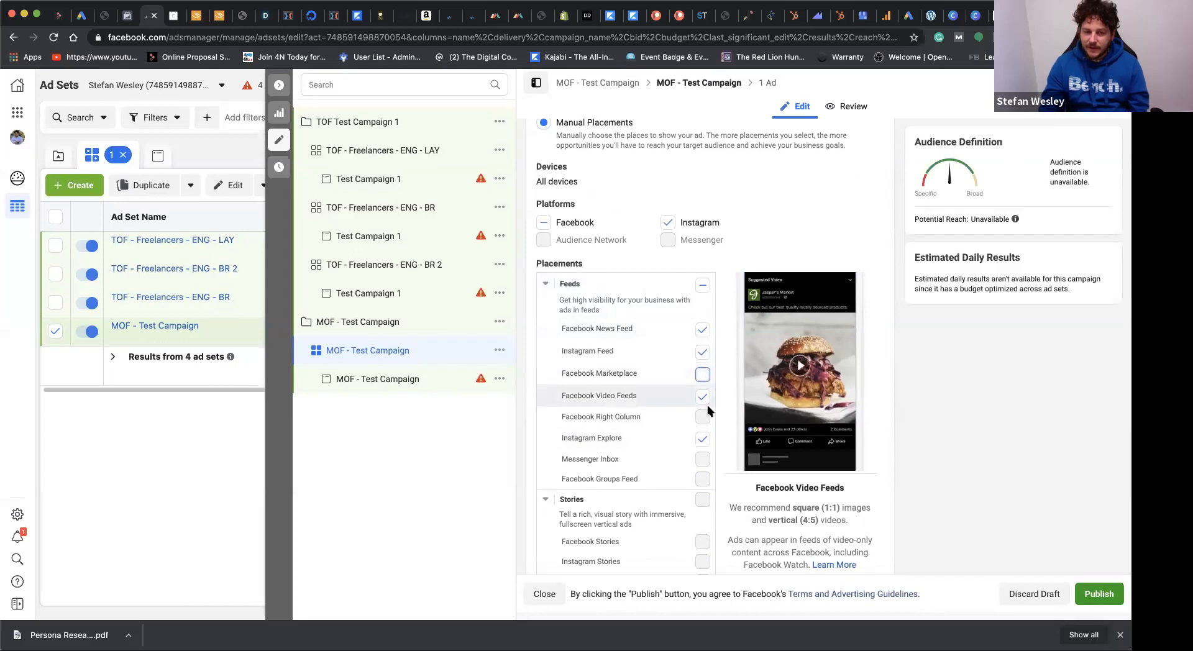
# Step: Review the ad set's remaining placements, its schedule and its audience settings
pyautogui.scroll(-3, 684, 398)
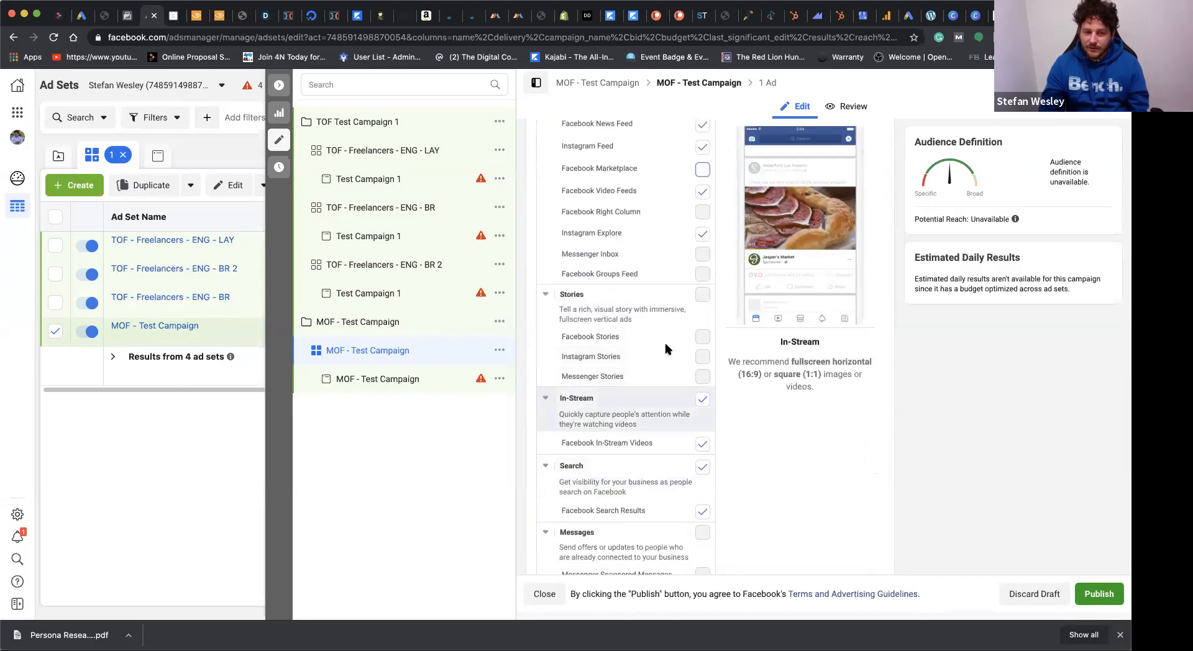
pyautogui.scroll(-1, 664, 407)
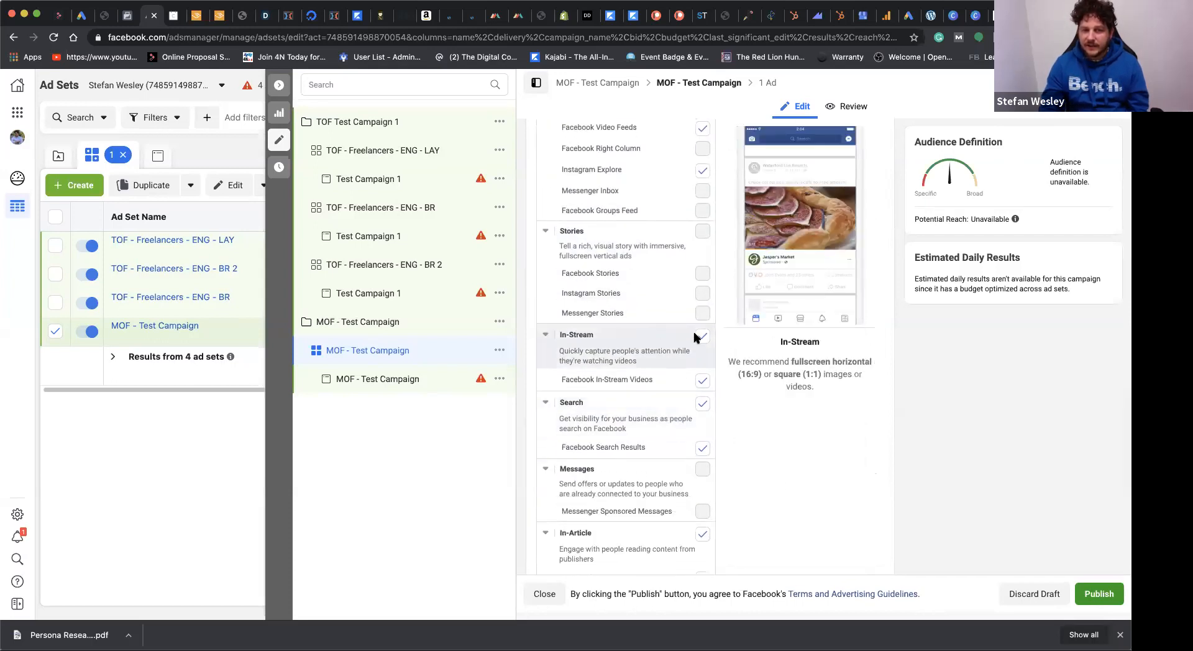
pyautogui.scroll(15, 700, 348)
pyautogui.scroll(1, 768, 249)
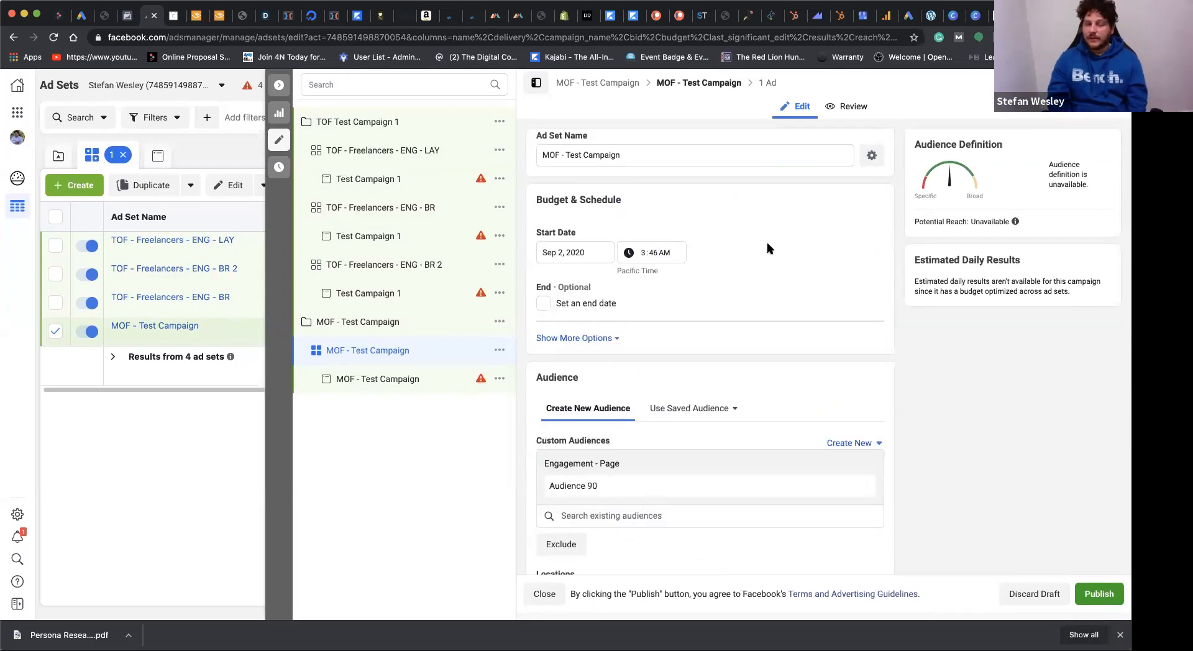
pyautogui.scroll(-2, 771, 248)
pyautogui.scroll(2, 855, 269)
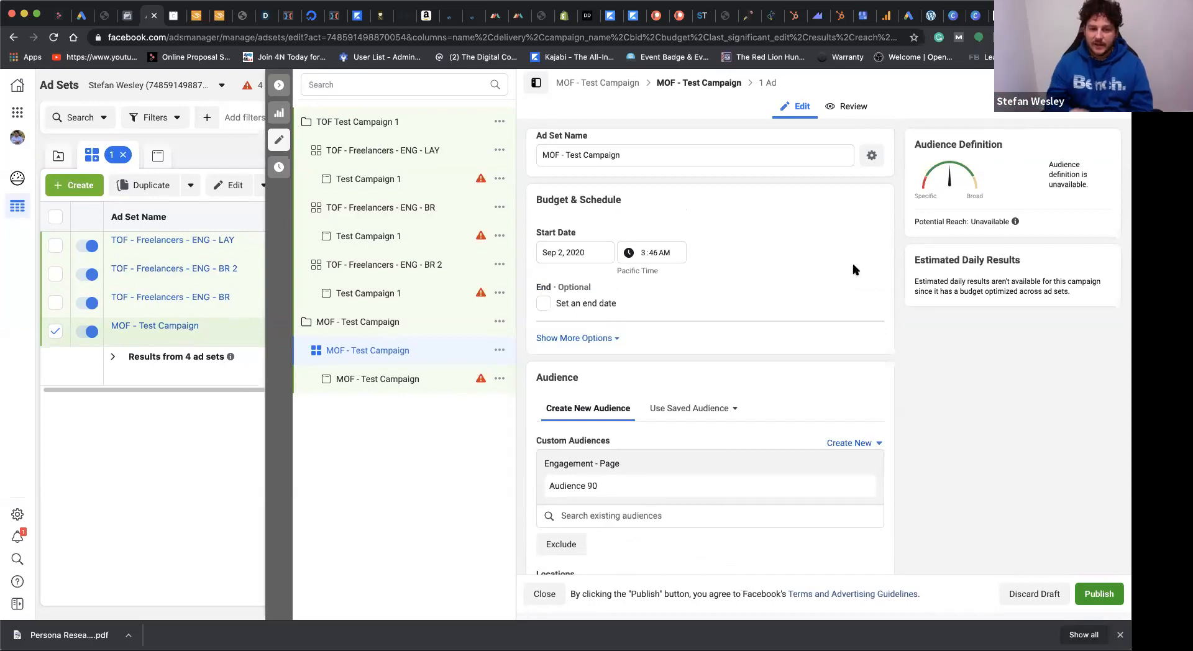
pyautogui.scroll(-2, 788, 332)
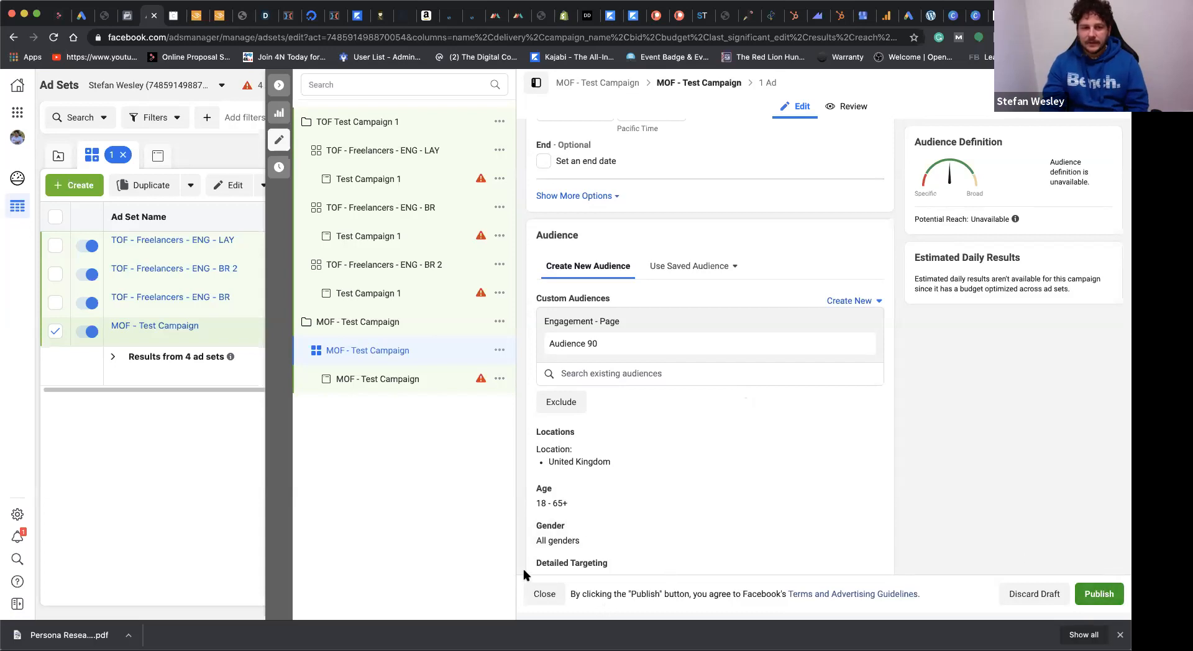
# Step: Start a new campaign named "BOF - Freelancers" with the Conversions objective
pyautogui.click(281, 87)
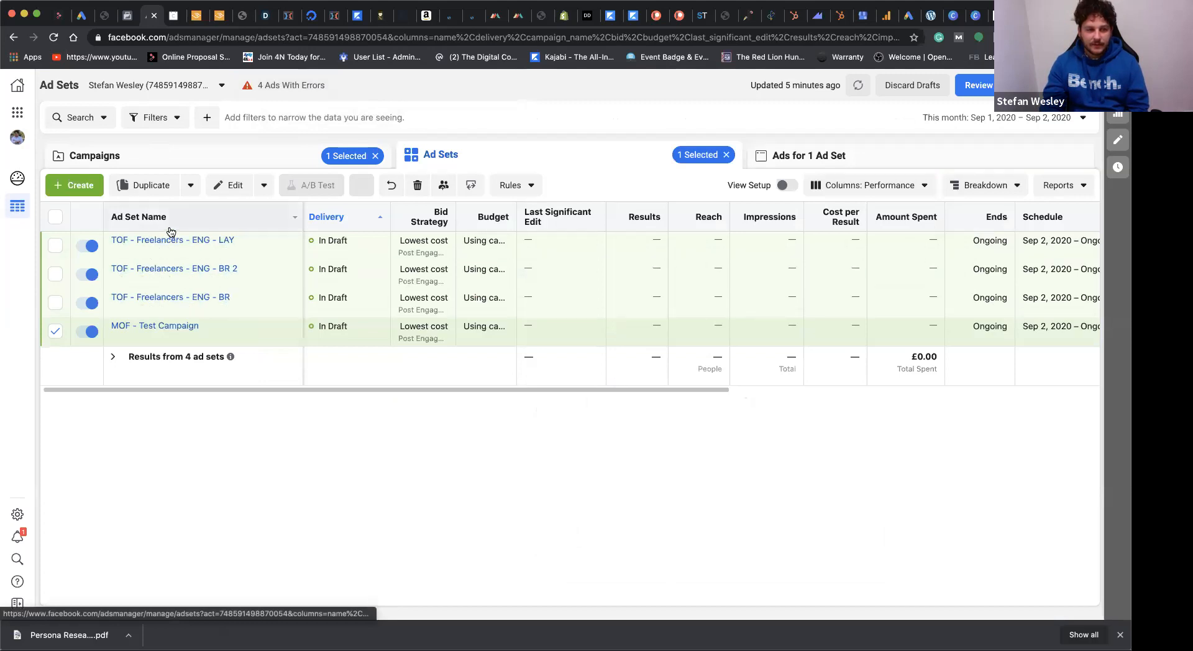
pyautogui.click(74, 183)
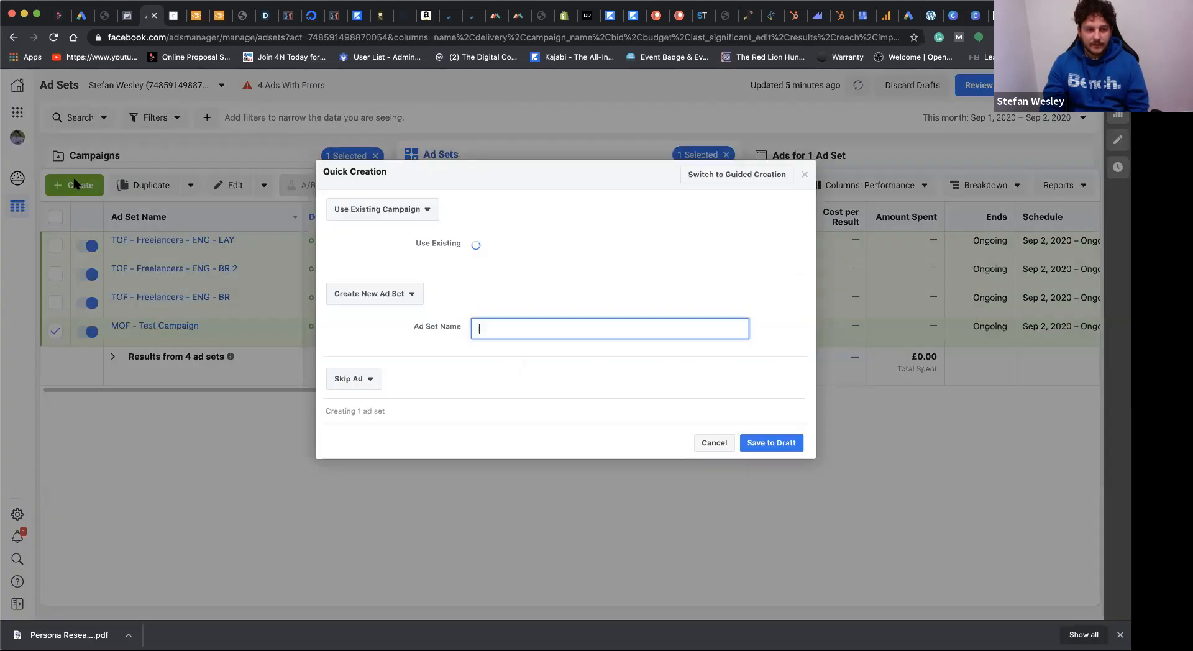
pyautogui.click(413, 209)
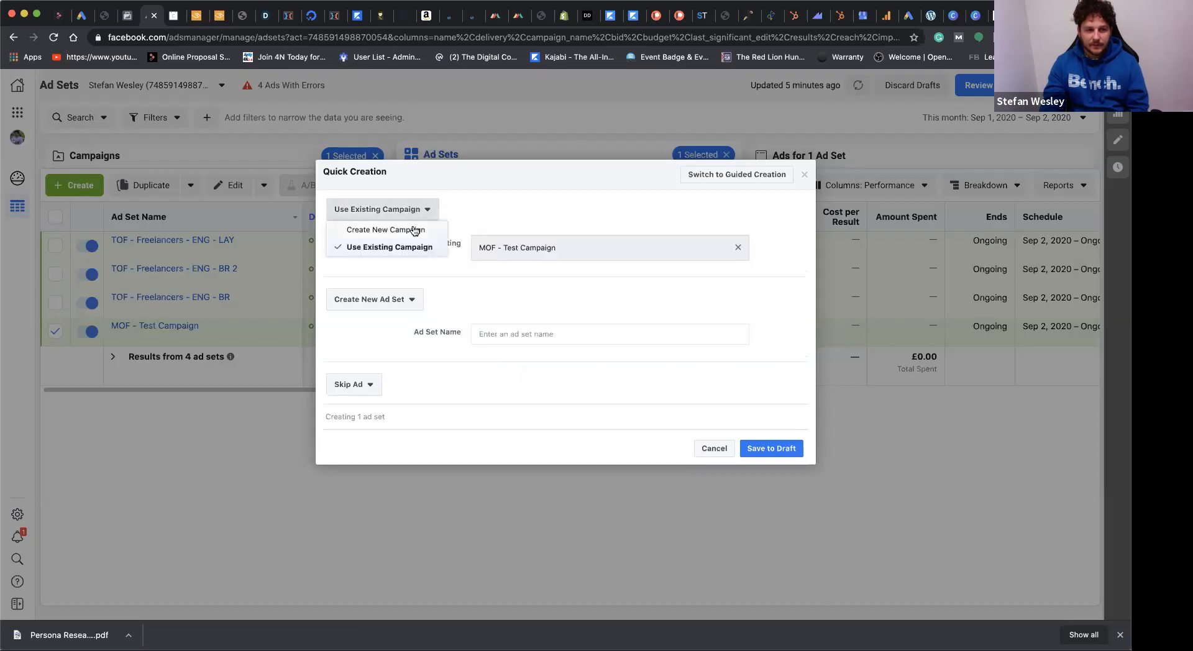
pyautogui.click(415, 230)
pyautogui.click(536, 189)
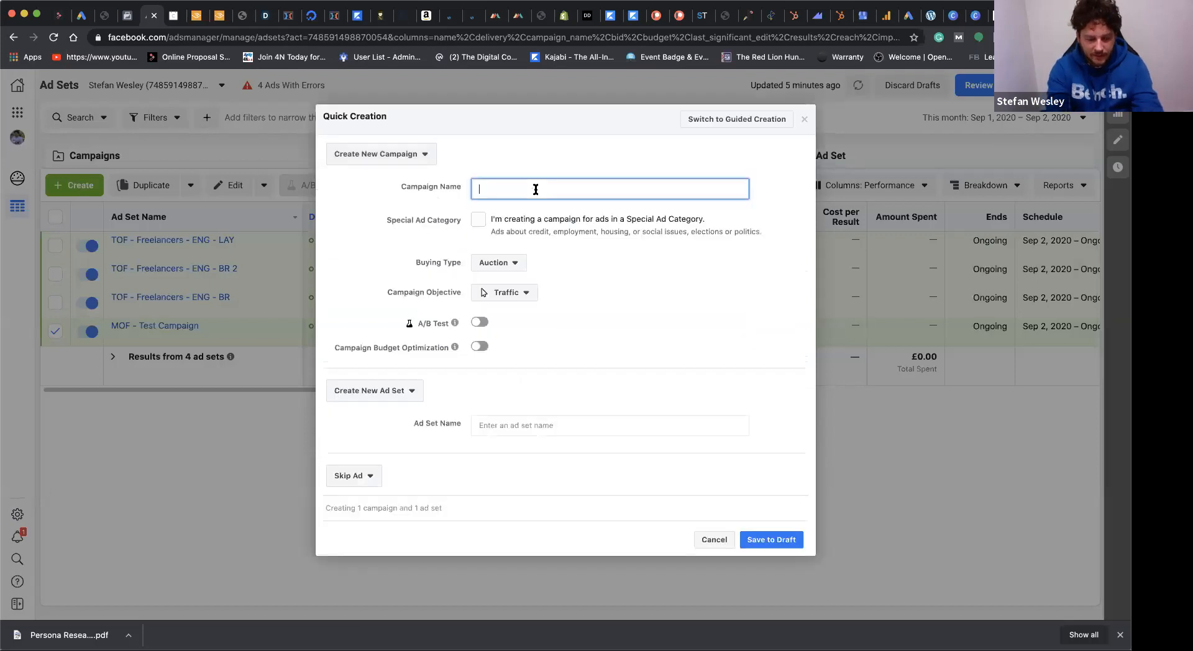
pyautogui.write('BOF ')
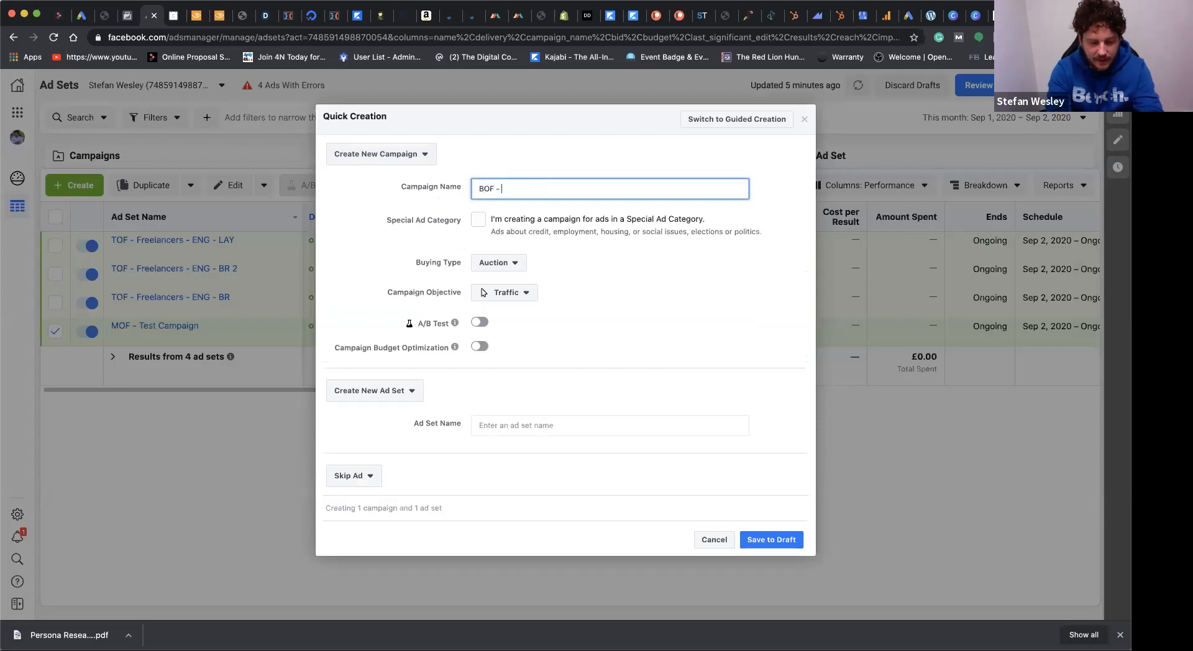
pyautogui.write('- Fr')
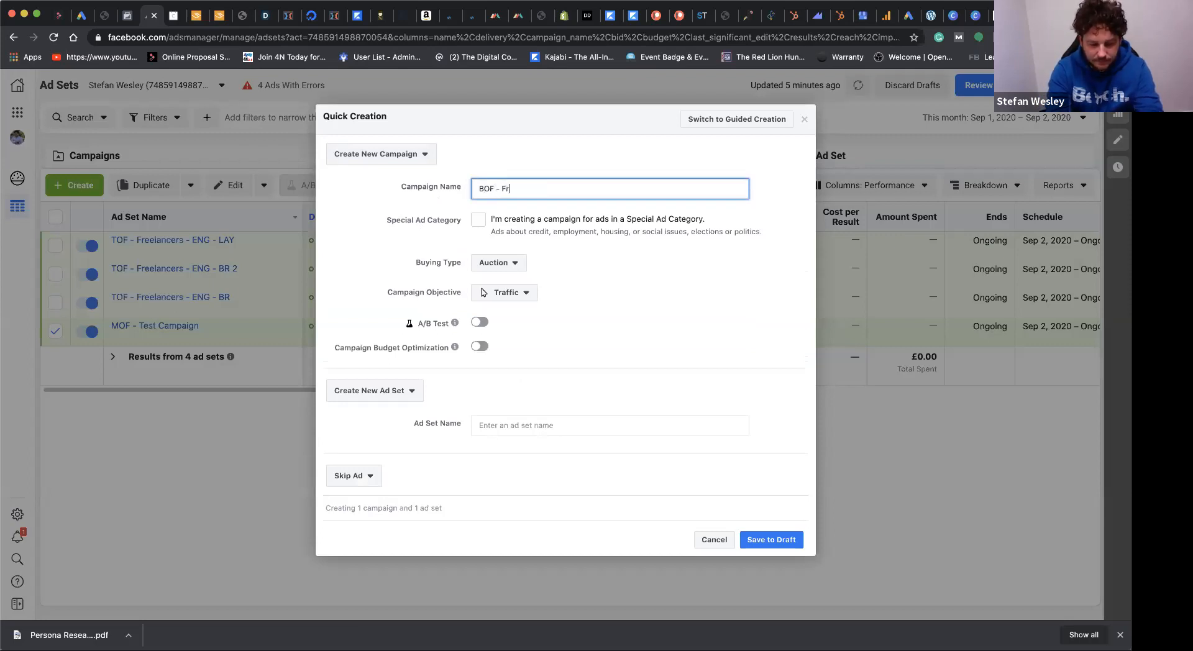
pyautogui.write('eelancers')
pyautogui.click(538, 302)
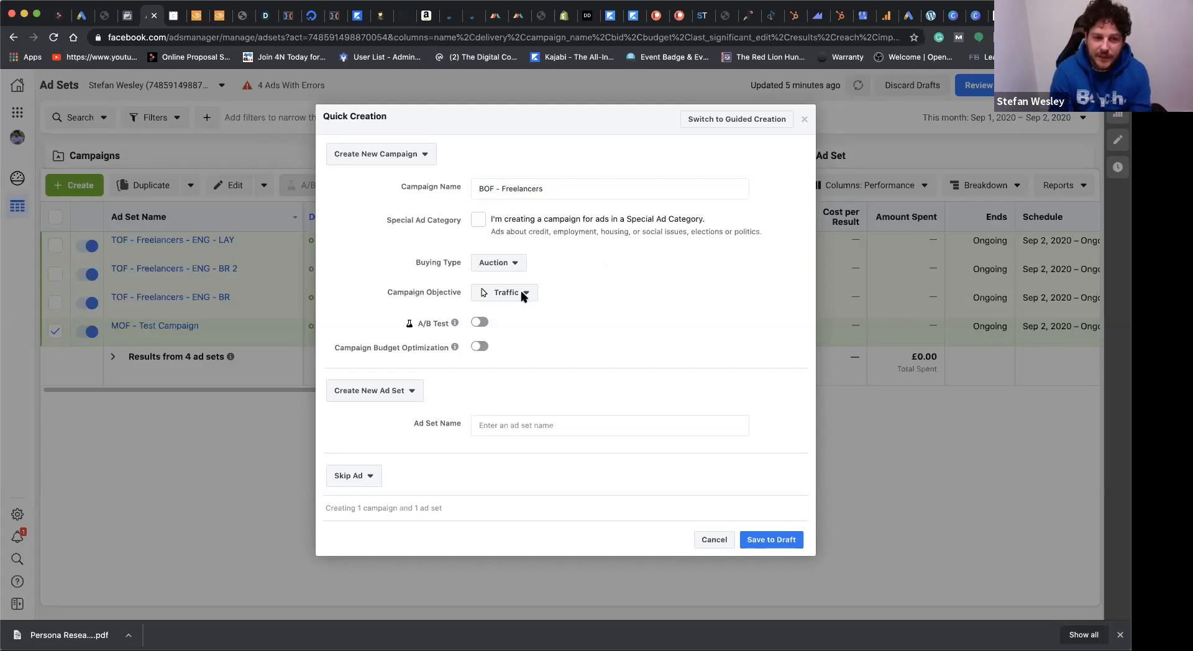
pyautogui.click(521, 294)
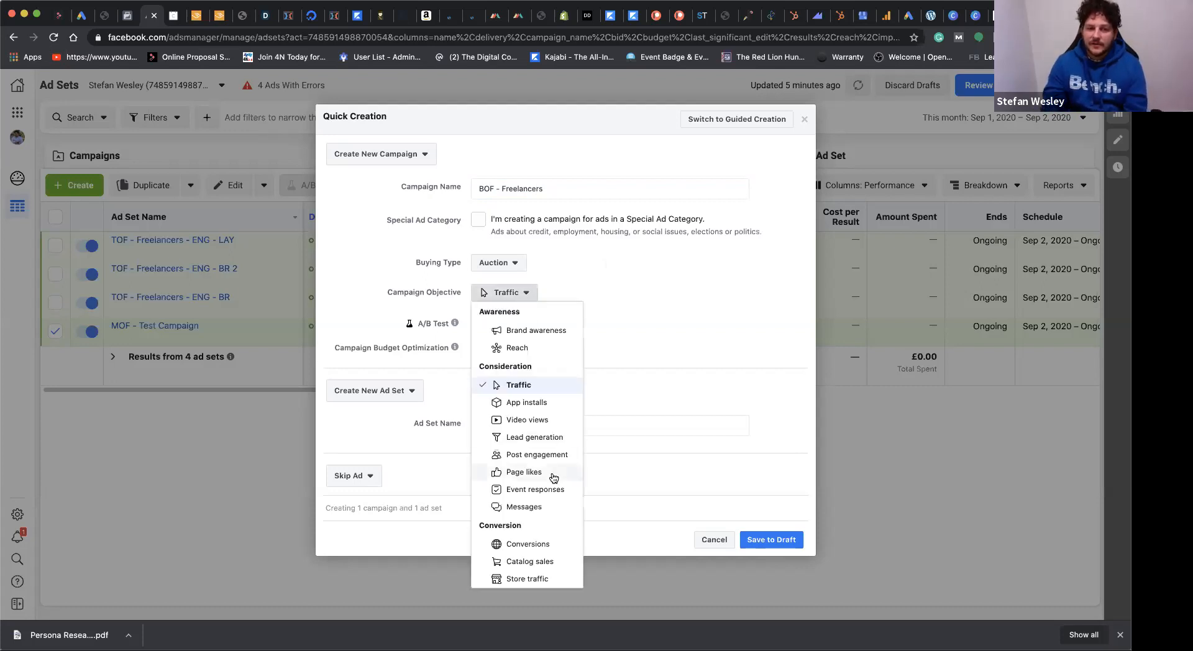
pyautogui.click(534, 546)
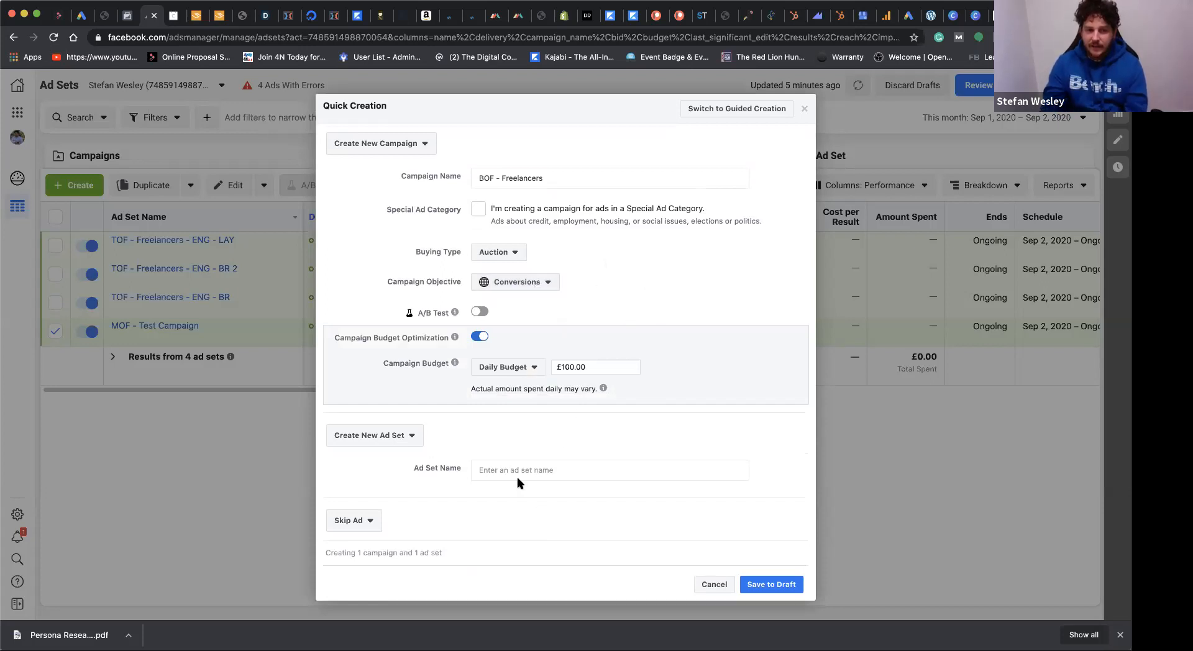
# Step: Name the new ad set "BOF - Freelancers" as well and save the campaign to draft
pyautogui.click(545, 179)
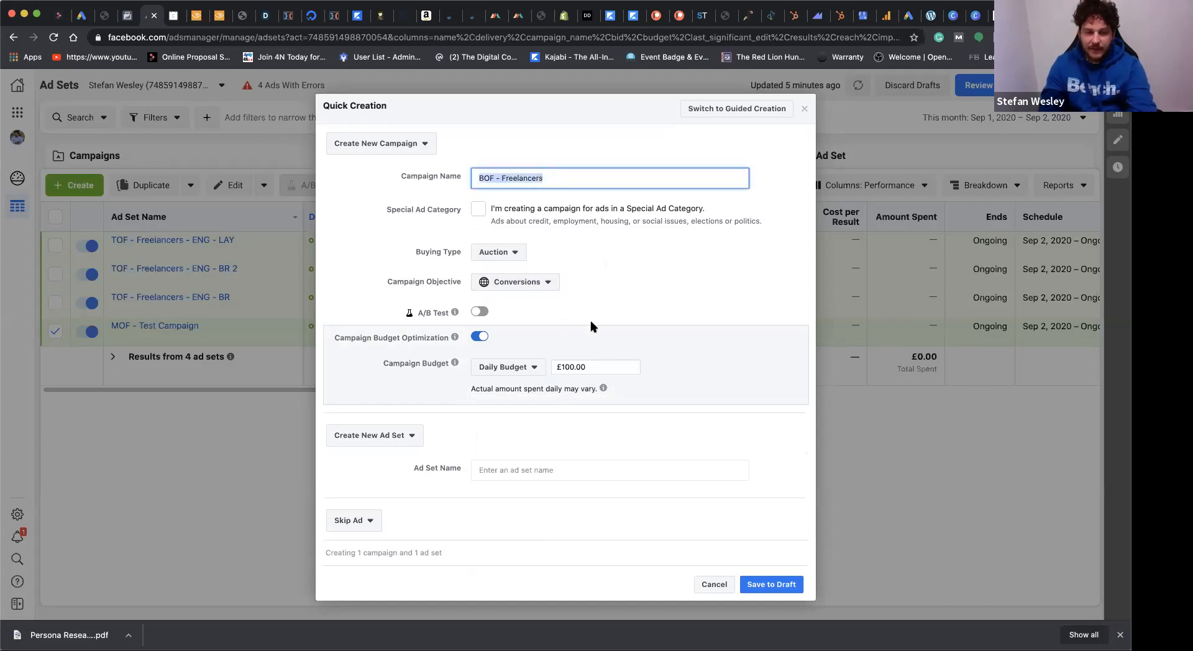
pyautogui.click(552, 474)
pyautogui.write('BOF - Freelancers')
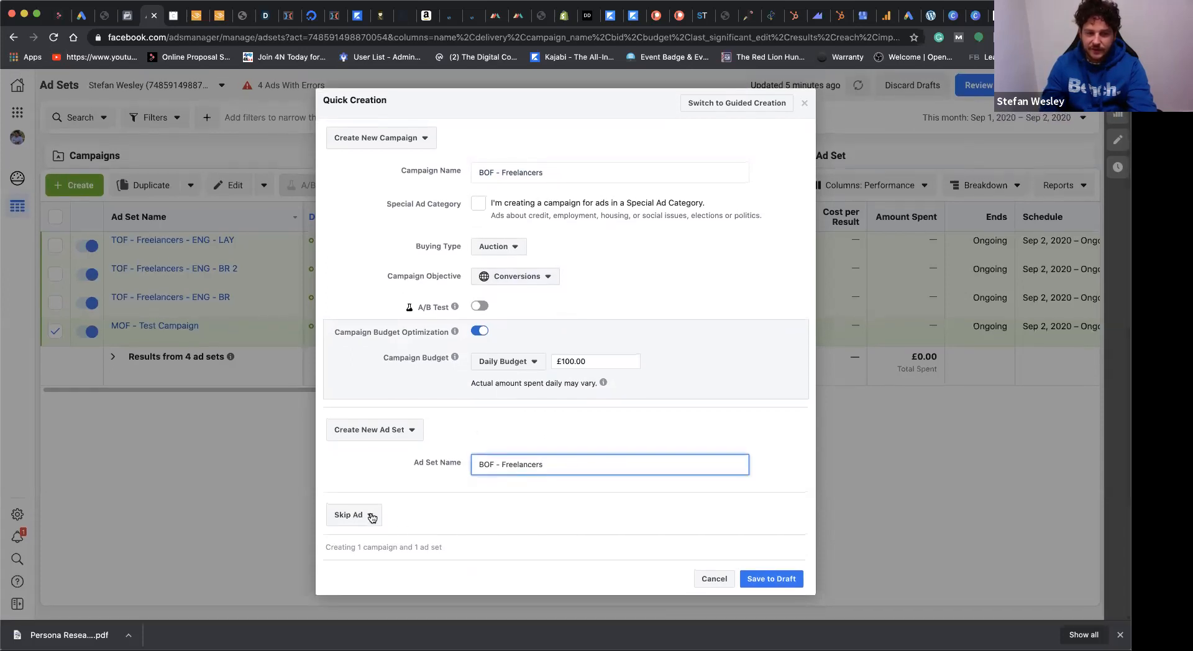
pyautogui.click(774, 579)
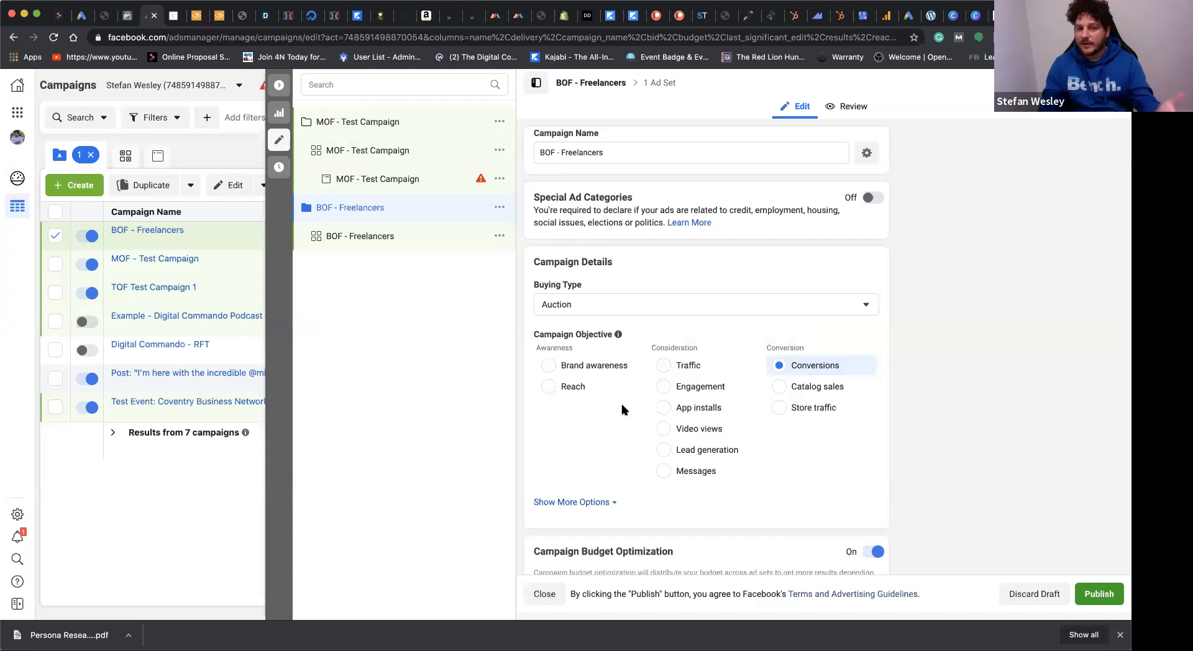
# Step: Review the campaign's settings and examine the conversion events offered in the BOF - Freelancers ad set
pyautogui.scroll(-3, 622, 408)
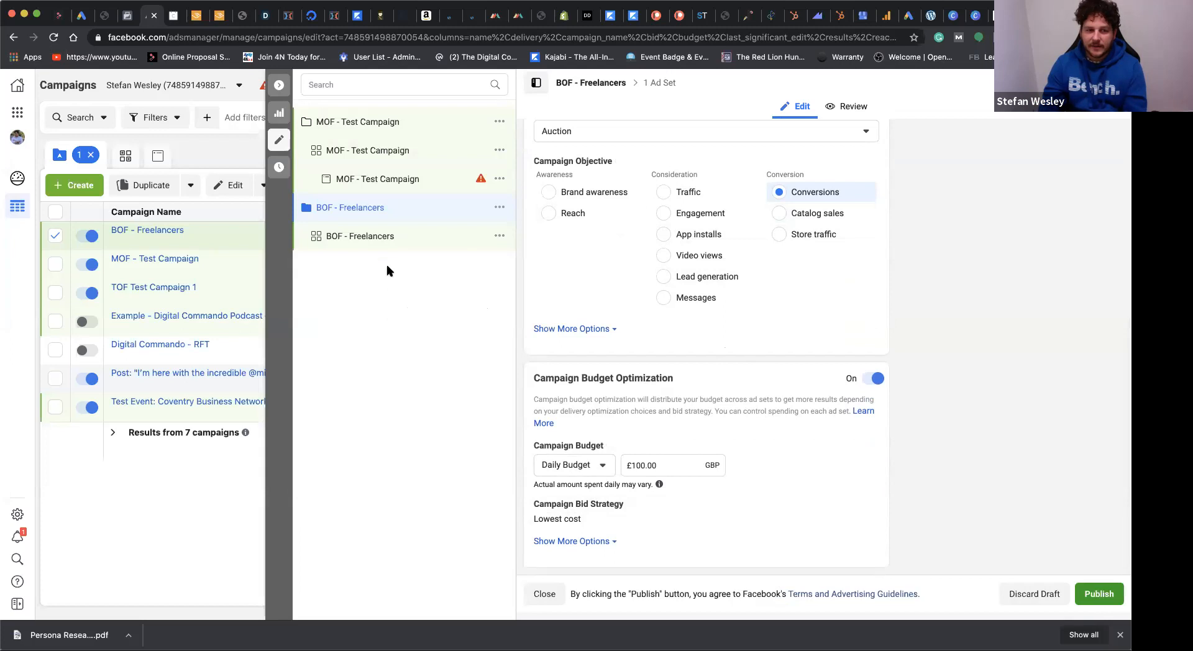
pyautogui.click(363, 236)
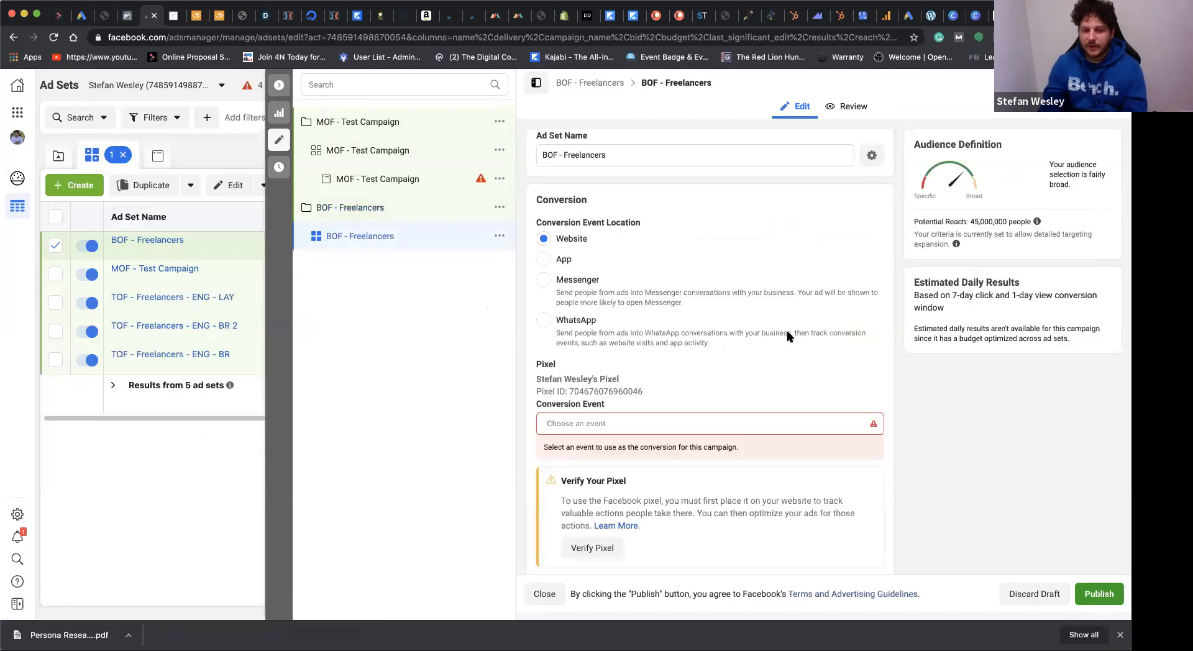
pyautogui.scroll(-3, 789, 335)
pyautogui.click(635, 287)
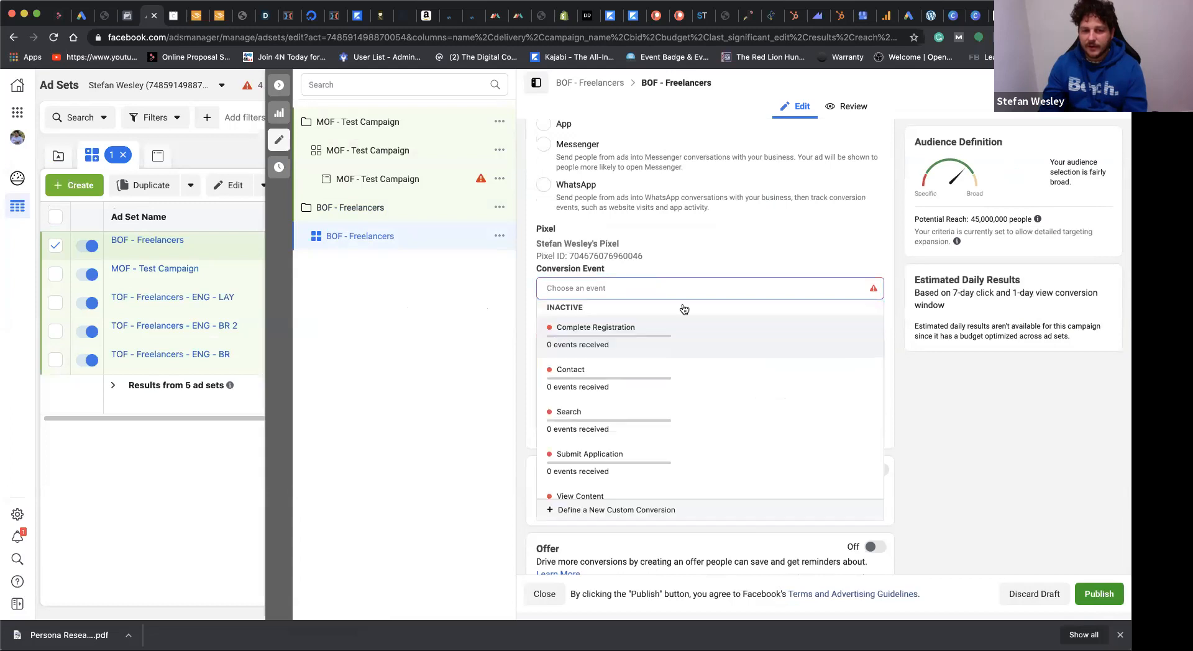
pyautogui.scroll(-5, 690, 497)
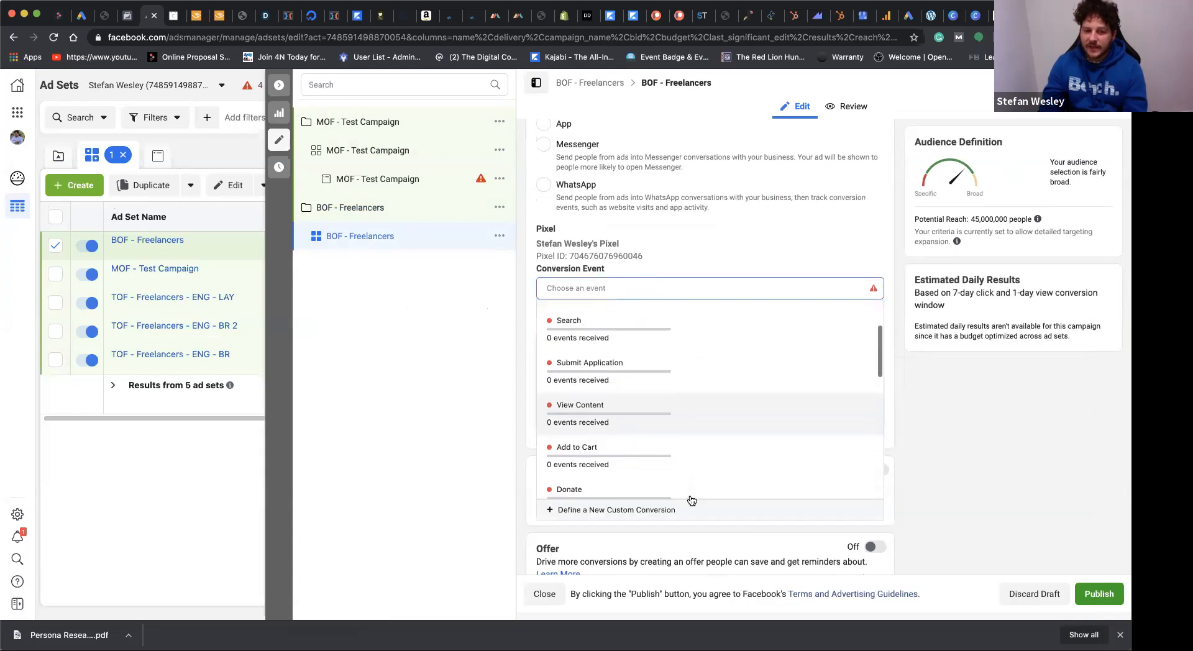
pyautogui.scroll(4, 692, 500)
pyautogui.click(714, 256)
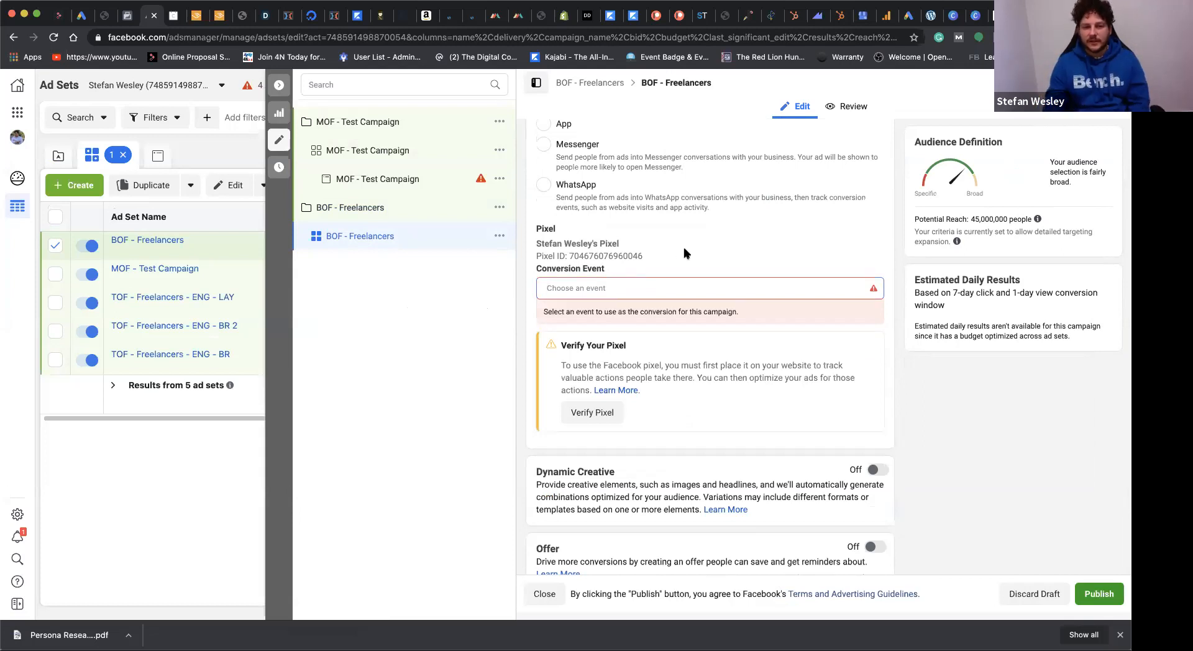
pyautogui.scroll(-2, 711, 286)
pyautogui.scroll(3, 711, 286)
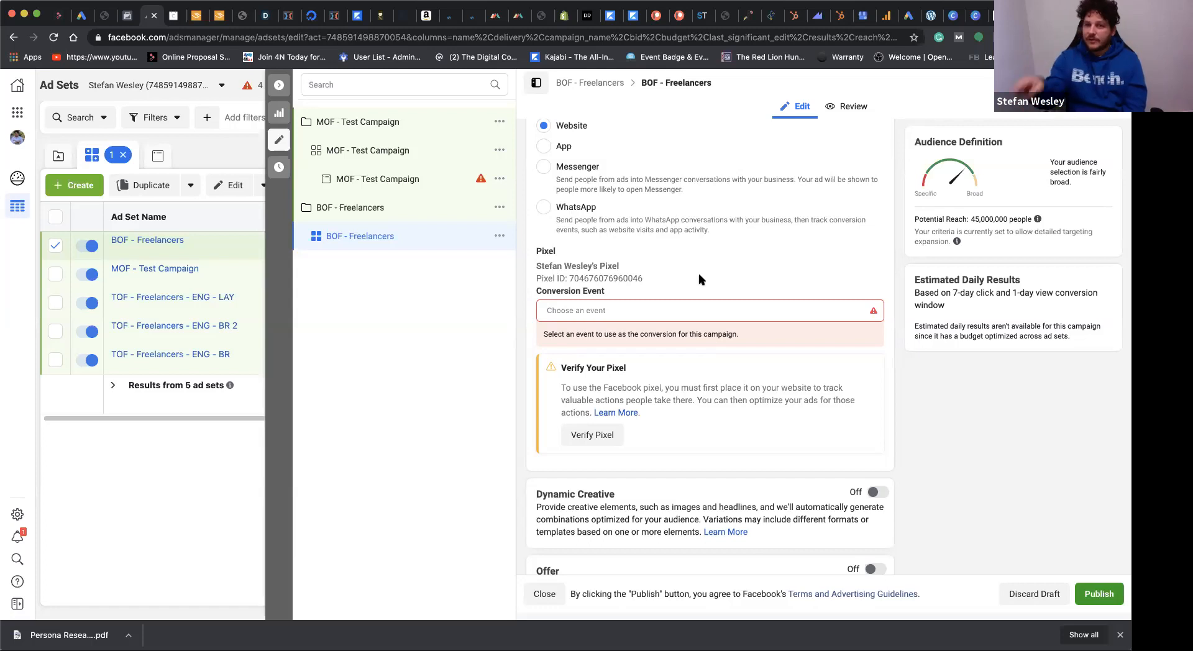
pyautogui.click(704, 311)
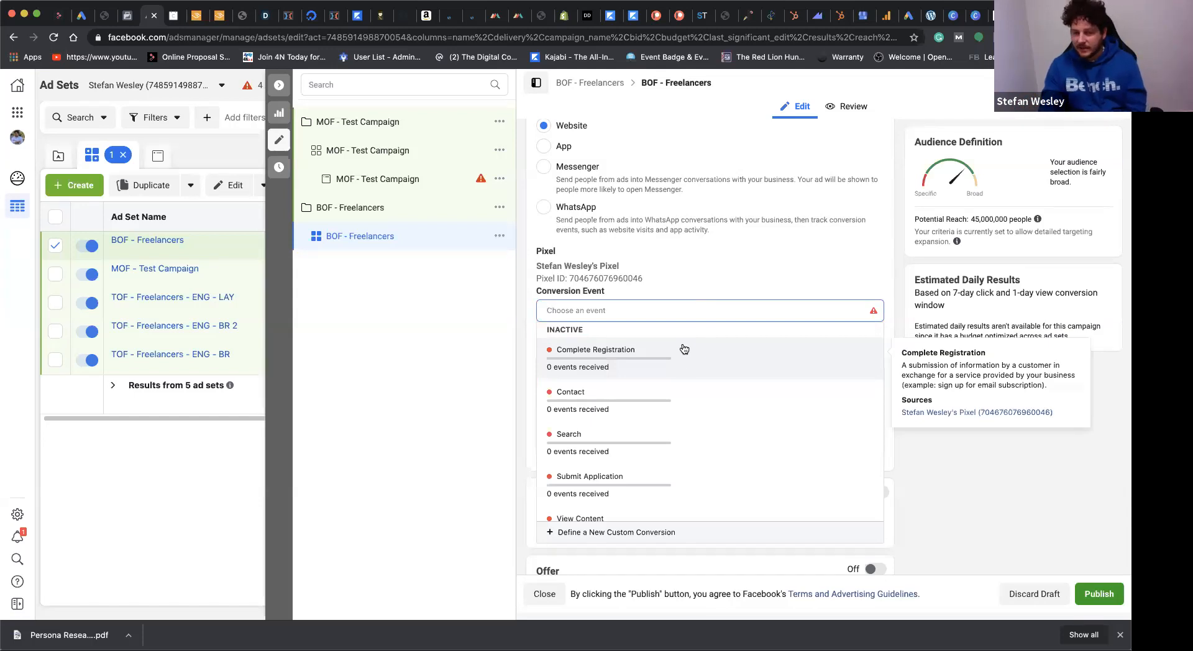
pyautogui.click(690, 278)
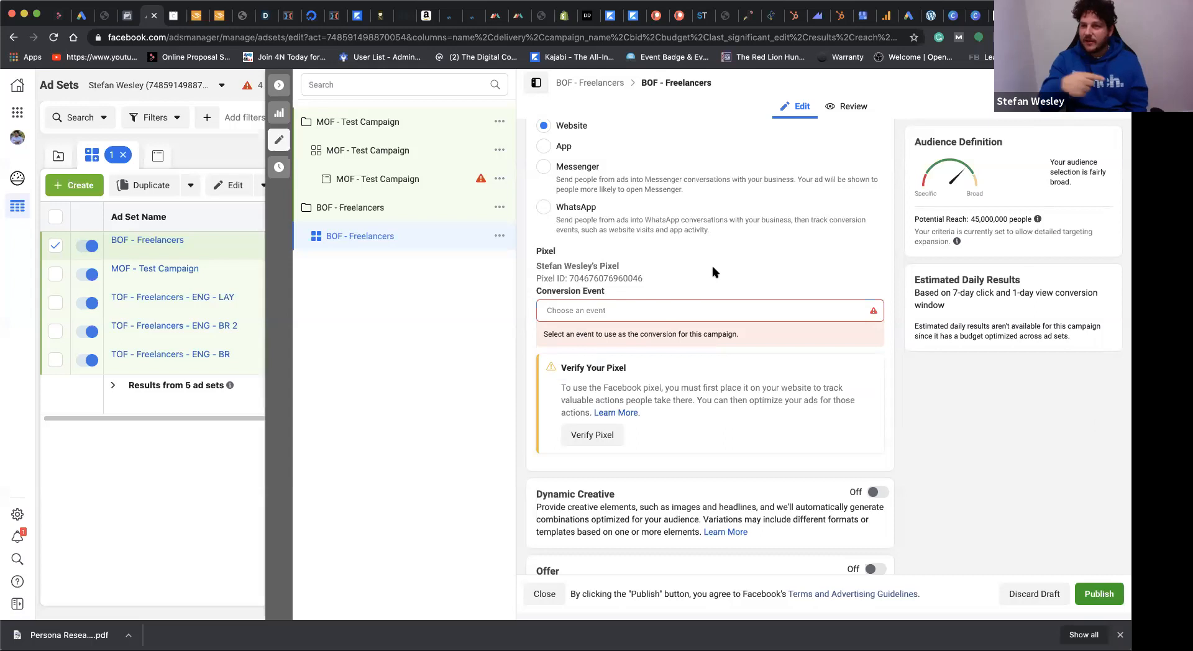
# Step: Try to create a custom audience from the Video source in the ad set's audience settings
pyautogui.scroll(-3, 712, 271)
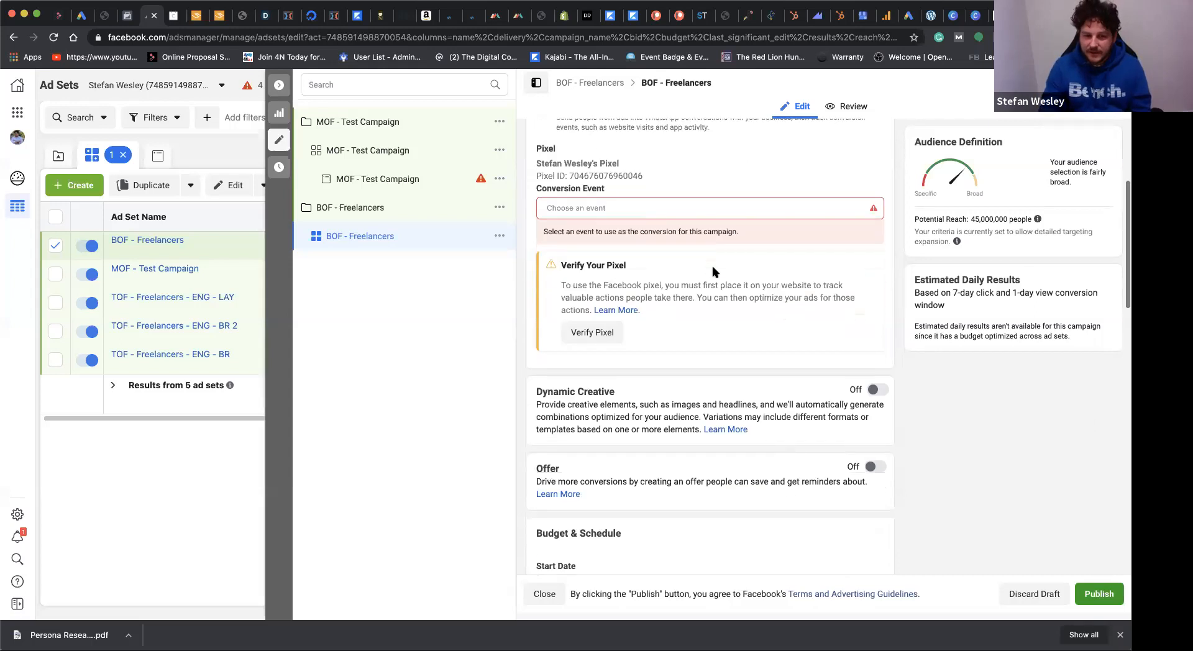
pyautogui.scroll(-2, 762, 340)
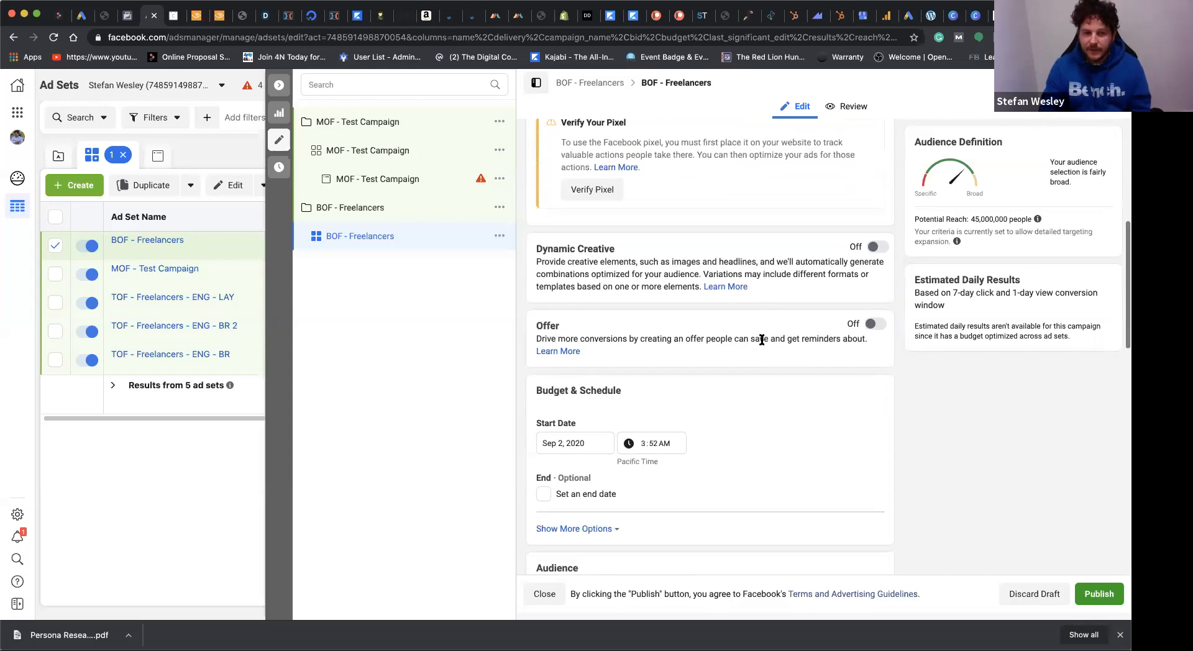
pyautogui.scroll(-10, 762, 340)
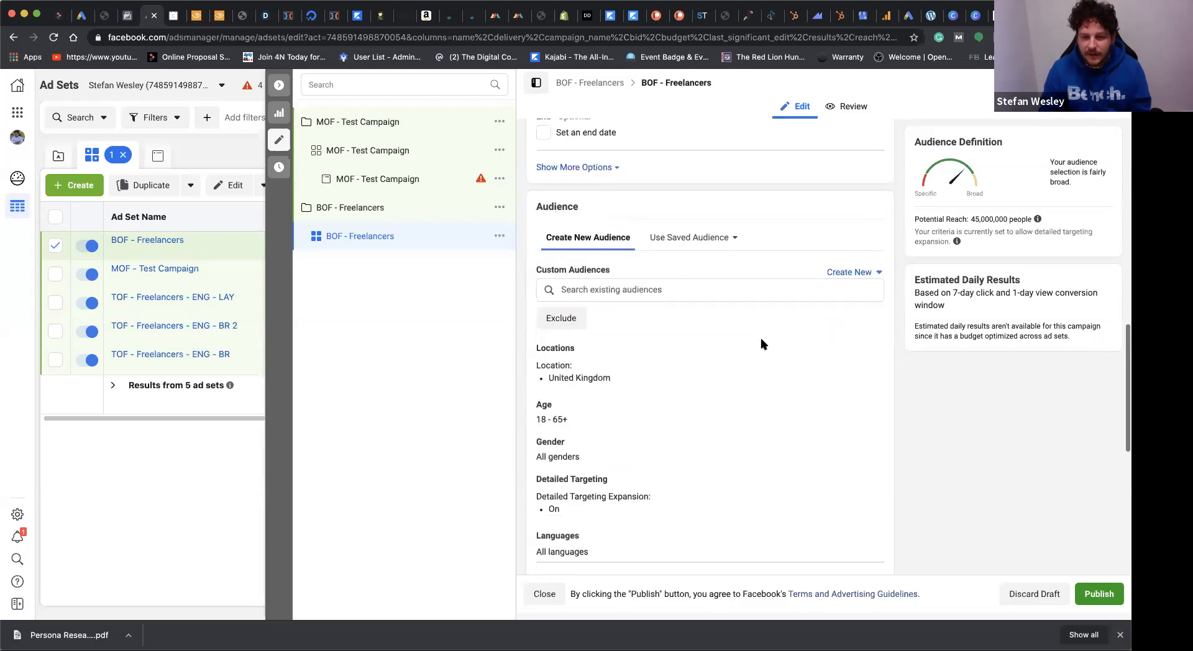
pyautogui.scroll(10, 763, 344)
pyautogui.scroll(-11, 764, 344)
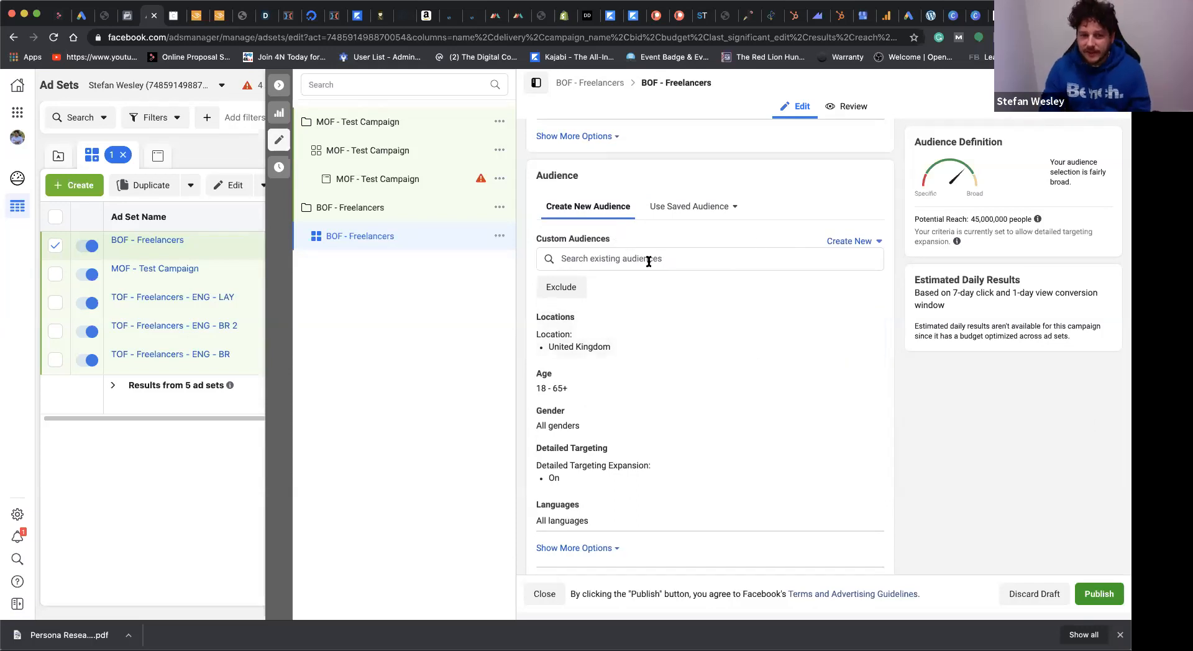
pyautogui.scroll(-2, 796, 196)
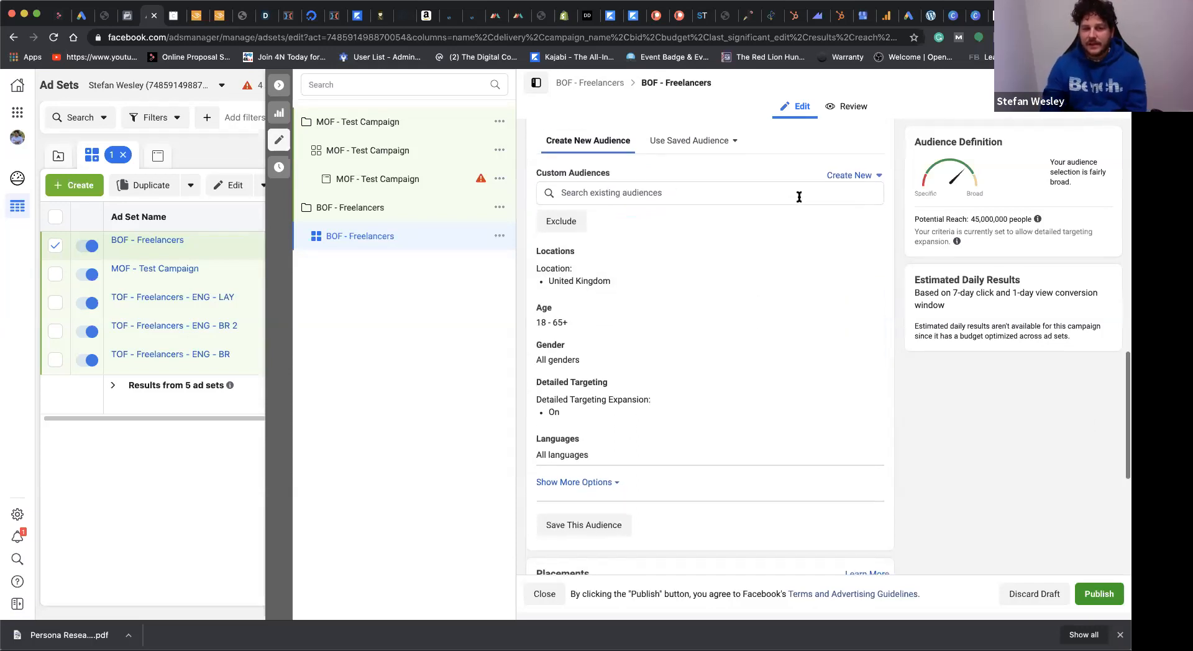
pyautogui.scroll(2, 782, 240)
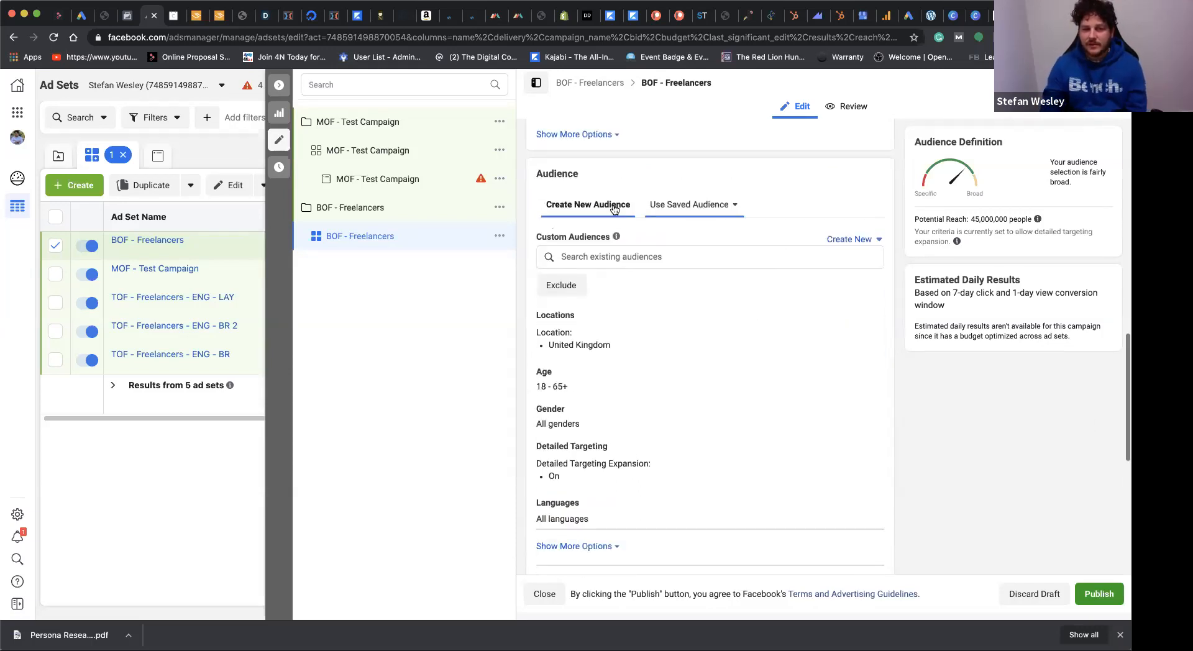
pyautogui.click(843, 240)
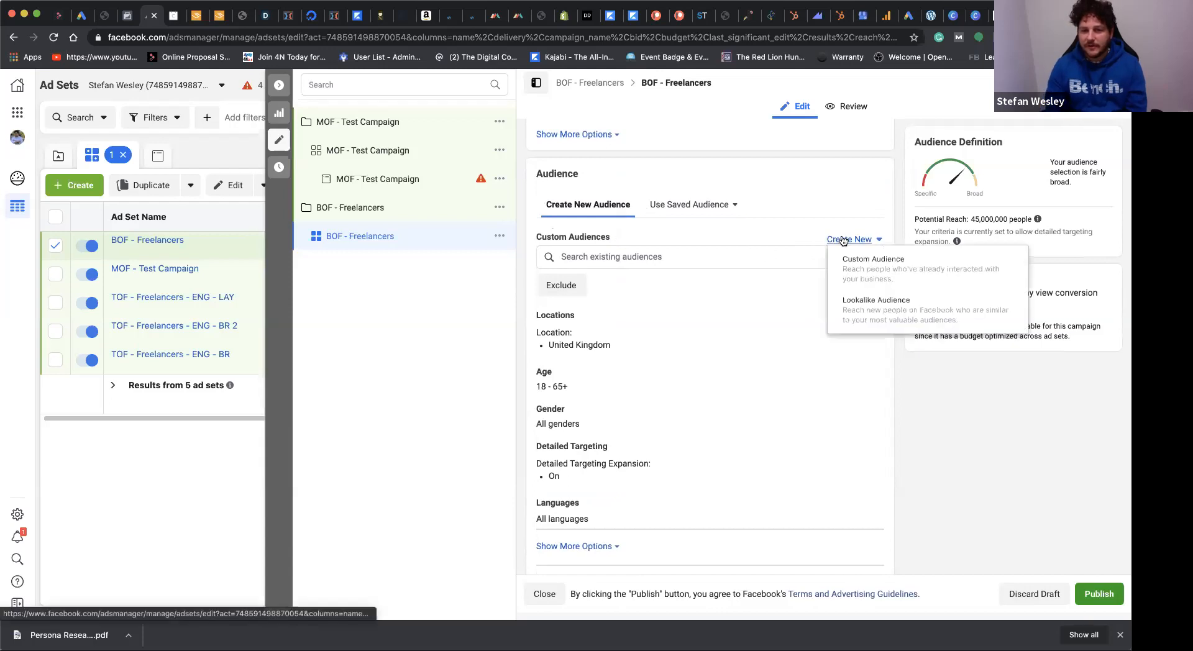
pyautogui.click(868, 269)
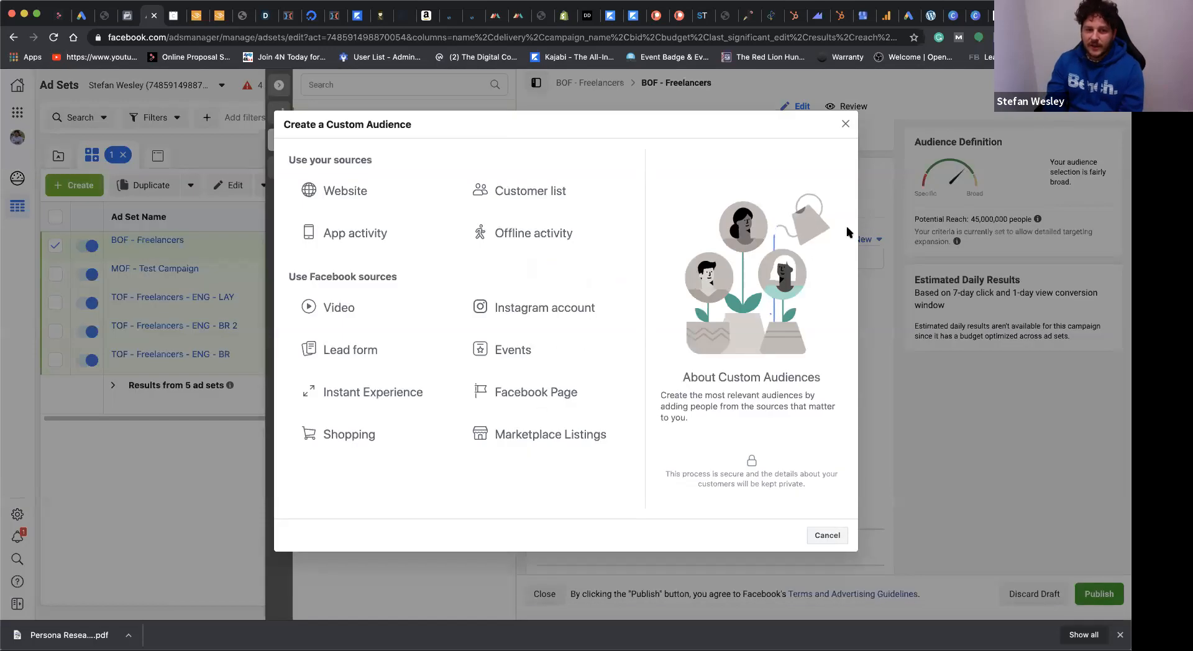
pyautogui.click(339, 308)
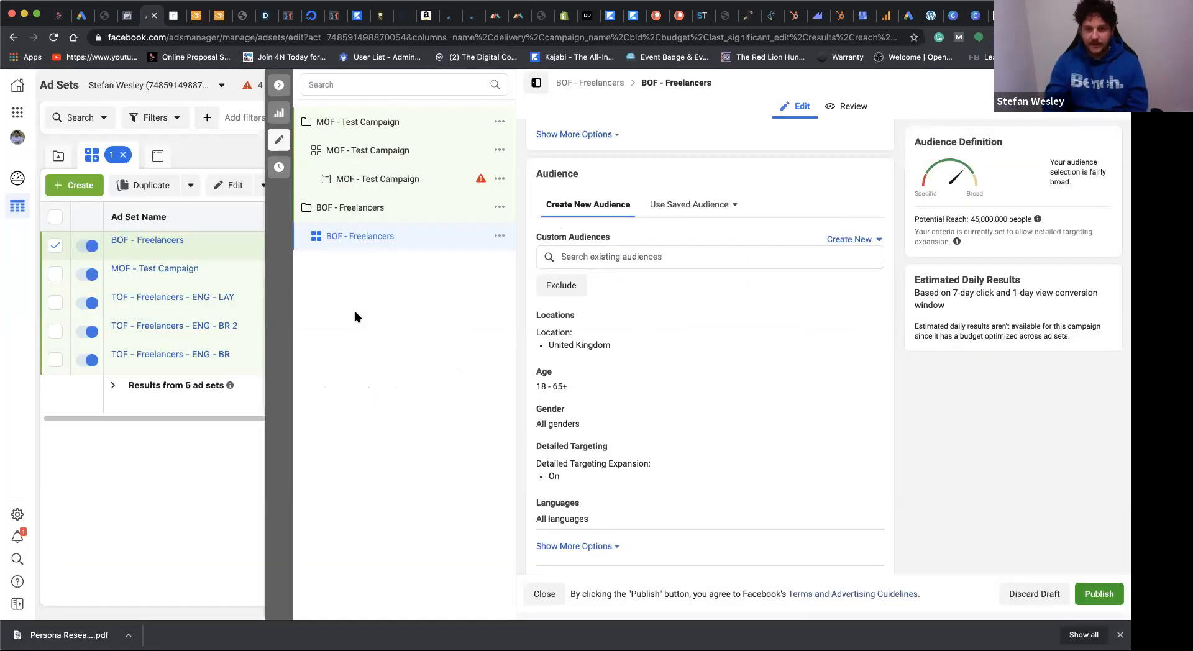
# Step: Retry opening custom audience creation for the ad set and reload the editor
pyautogui.click(846, 240)
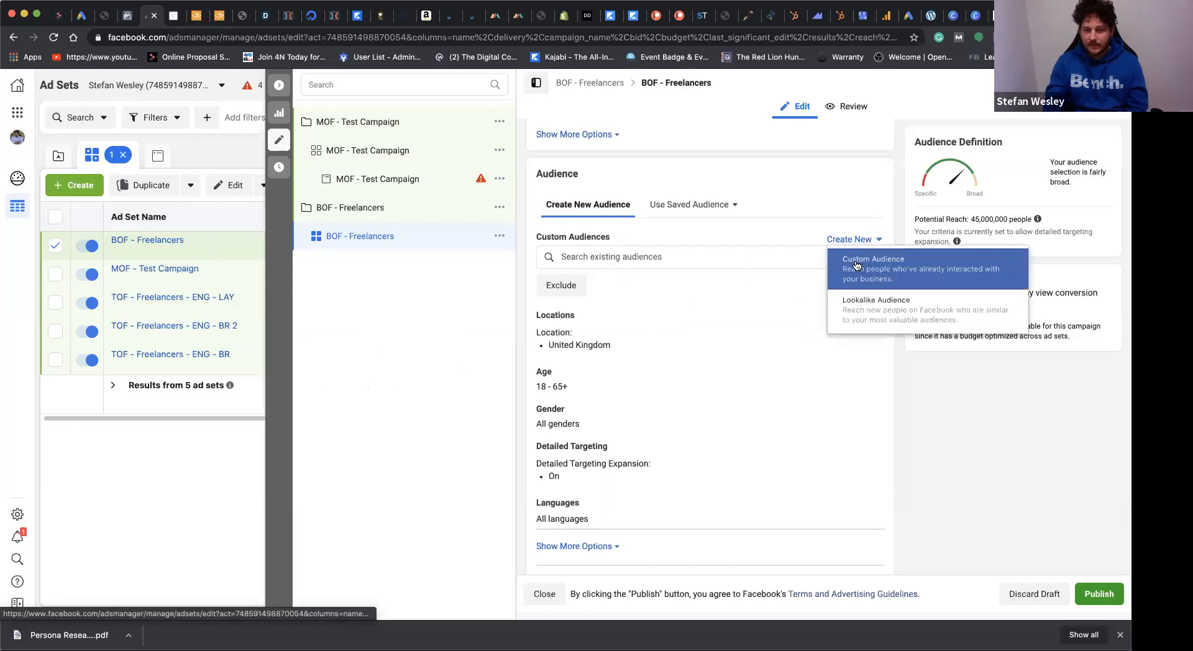
pyautogui.click(856, 266)
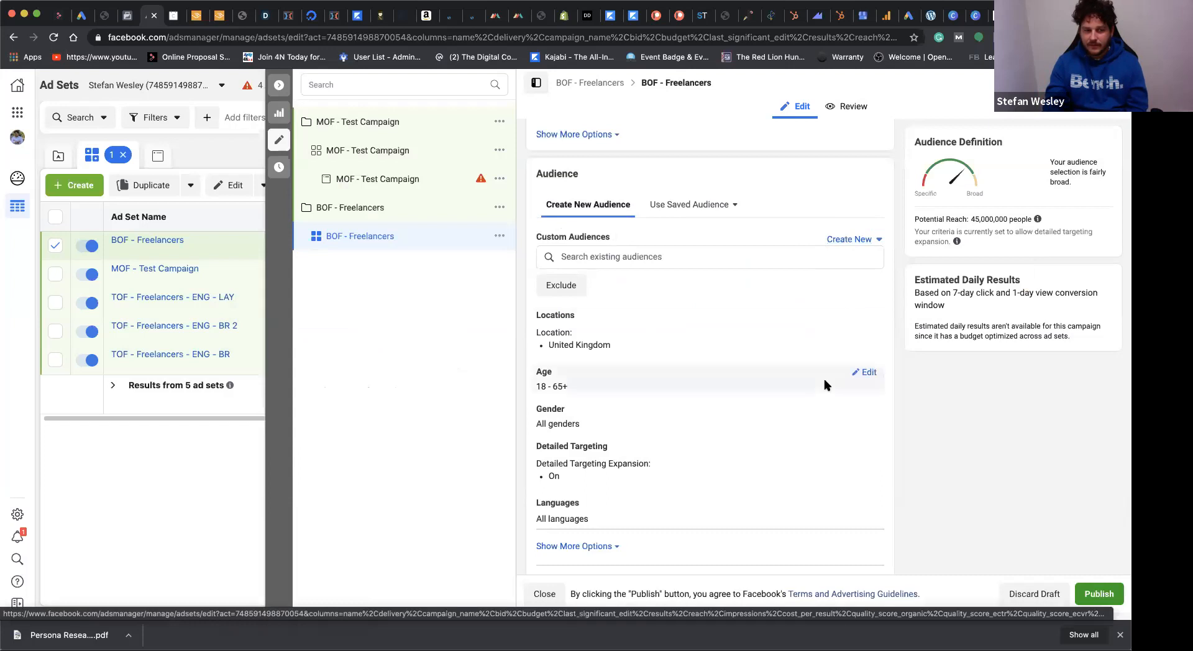
pyautogui.click(836, 239)
pyautogui.click(849, 255)
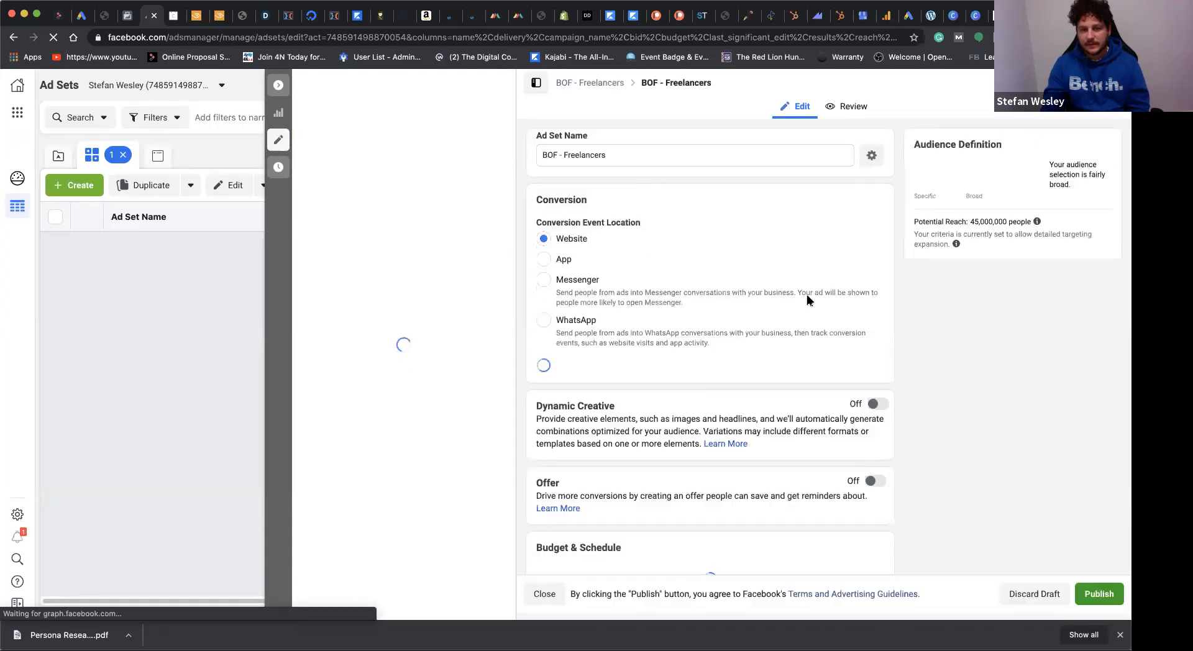
# Step: Start a custom audience from the Video source, targeting people who have watched at 50% of the video
pyautogui.scroll(-5, 811, 336)
pyautogui.scroll(-5, 817, 379)
pyautogui.click(849, 301)
pyautogui.click(853, 332)
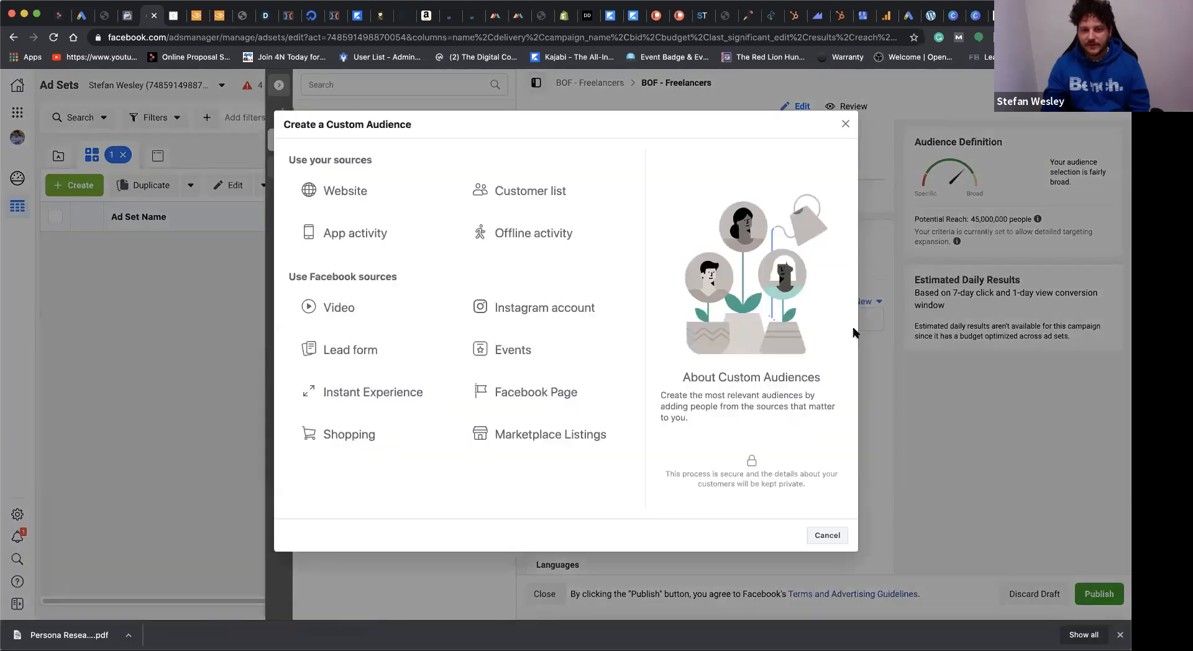
pyautogui.click(356, 304)
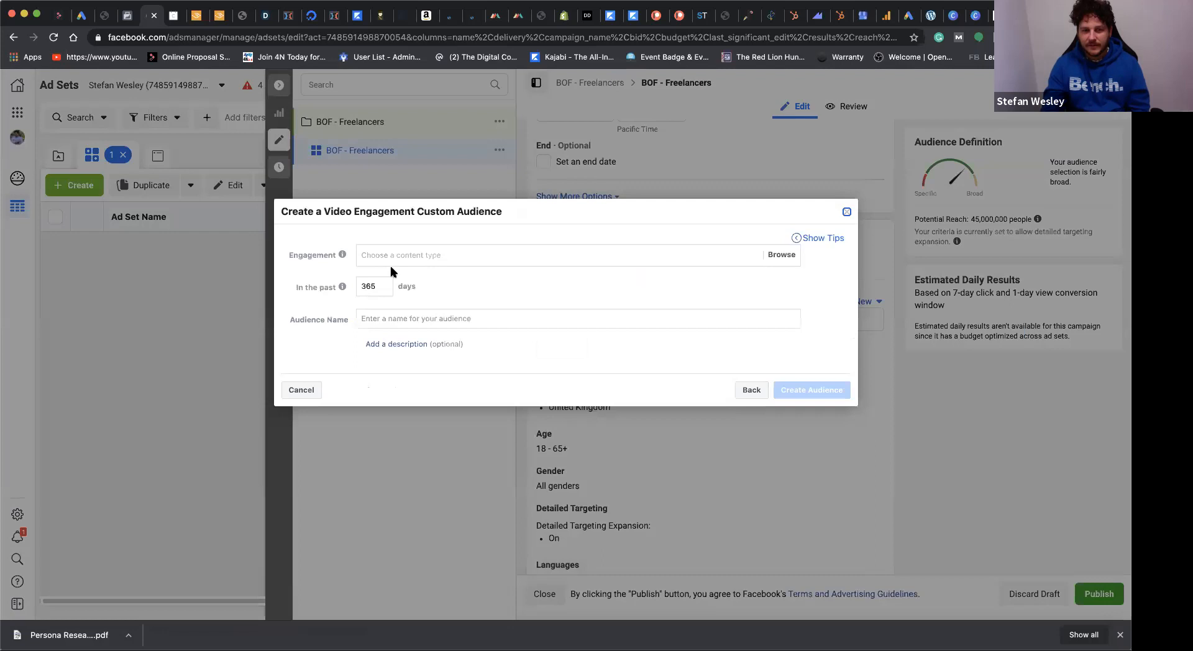
pyautogui.click(405, 255)
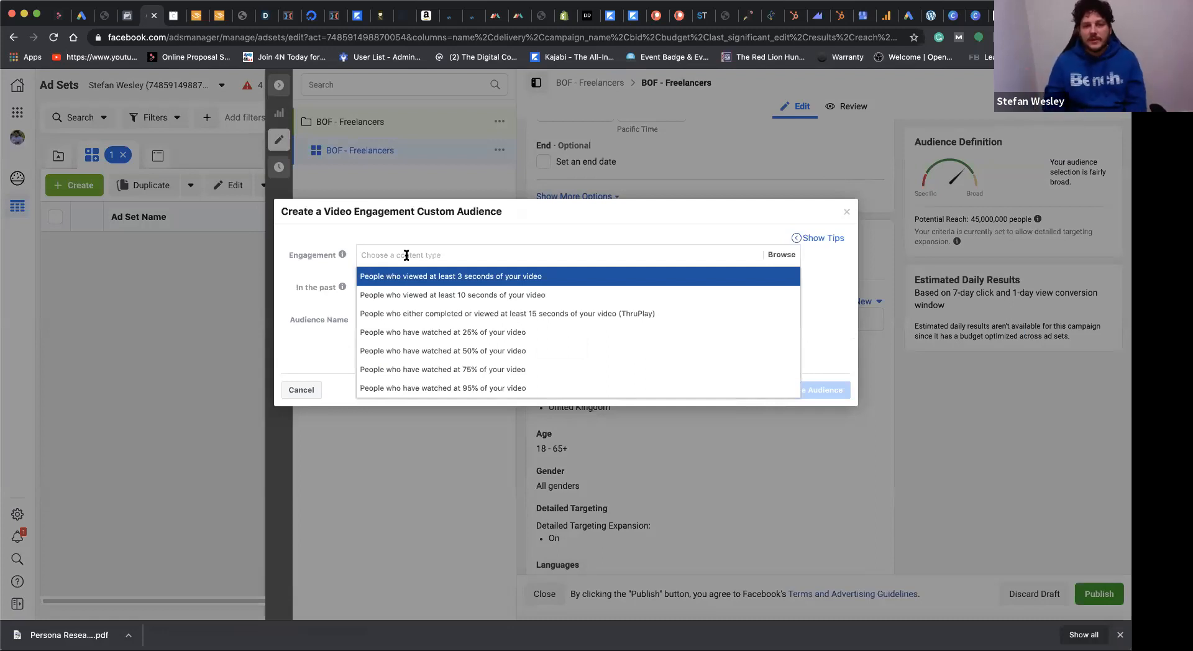
pyautogui.click(432, 352)
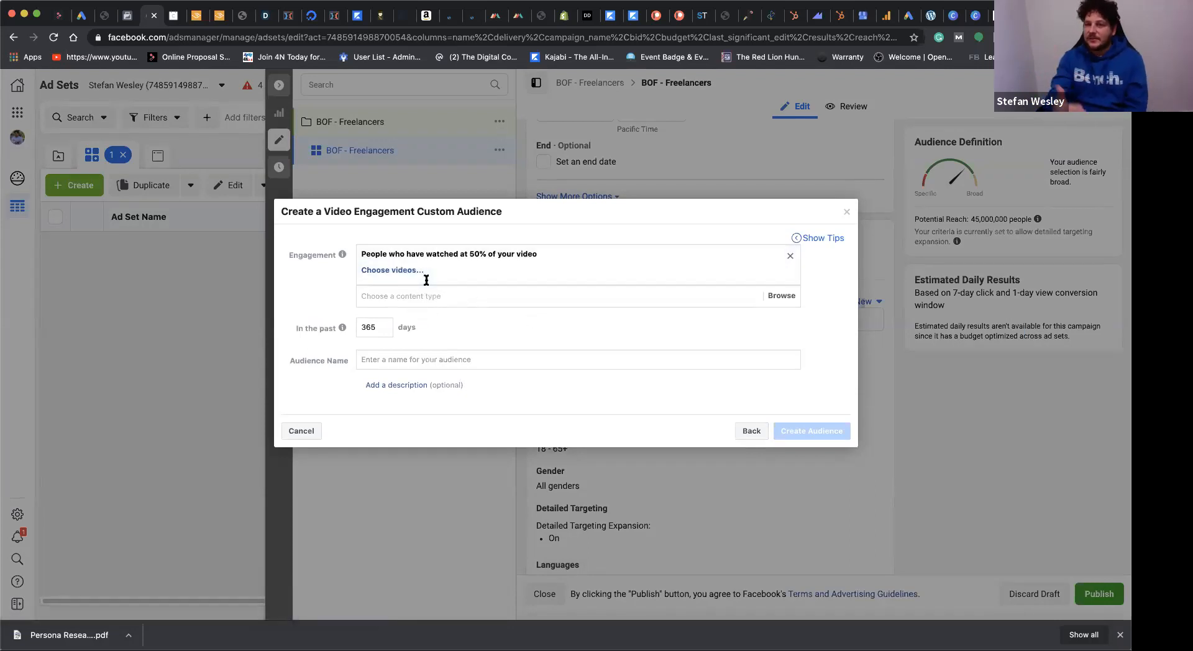
# Step: Set the video audience's engagement period to the past 30 days and name the audience "Video Target 30"
pyautogui.doubleClick(363, 328)
pyautogui.write('30')
pyautogui.click(470, 359)
pyautogui.write('Video Target 30')
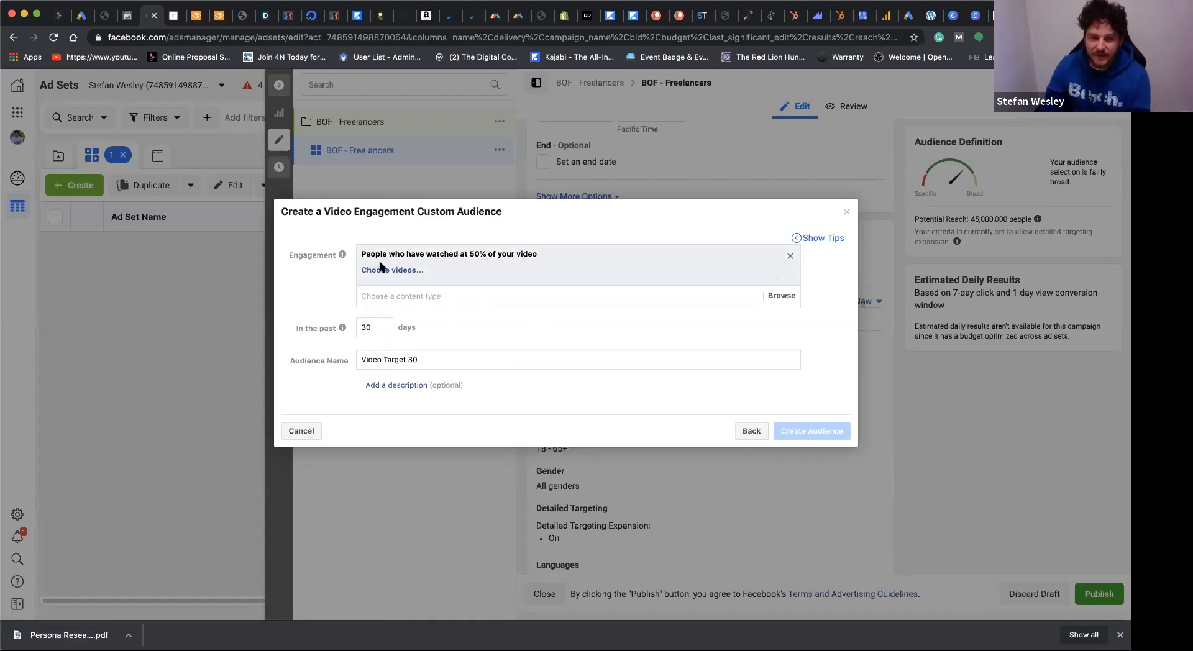
# Step: Look through the OstrichPink page's videos available for the audience and abandon the custom audience creation
pyautogui.click(397, 270)
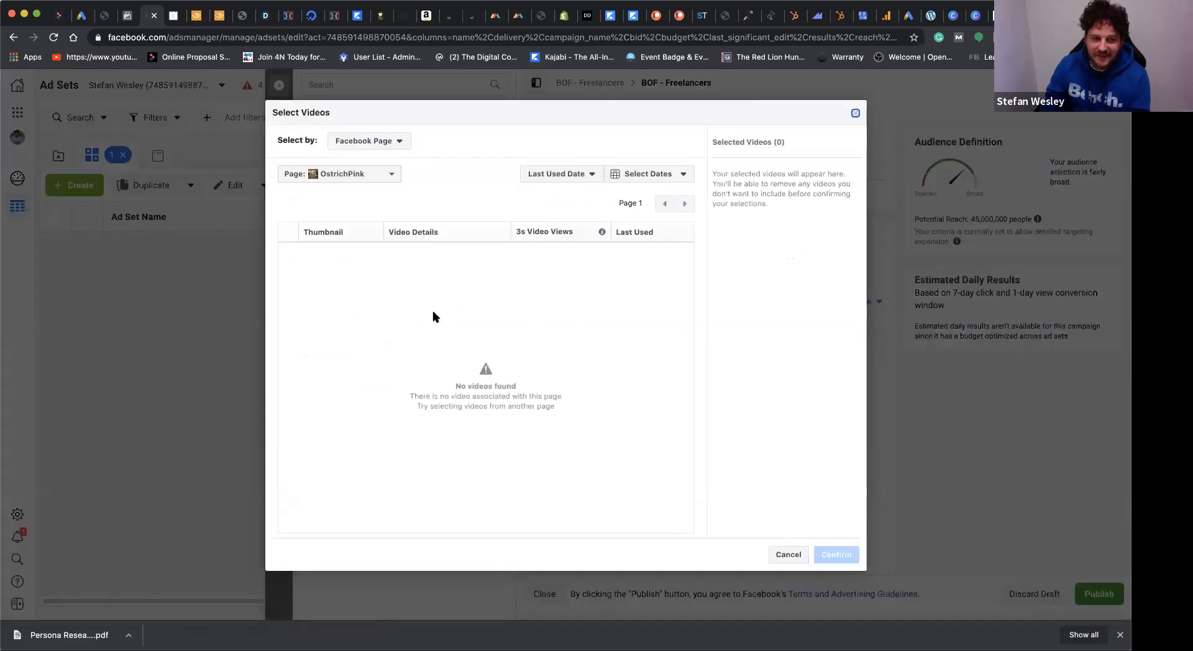
pyautogui.click(855, 113)
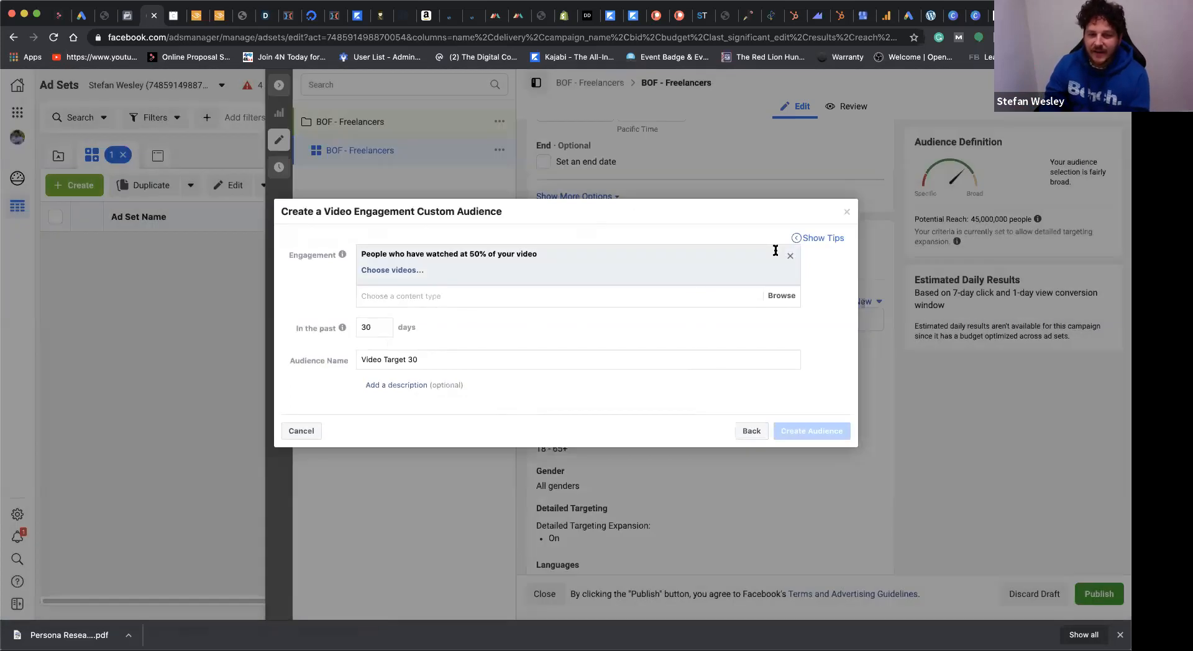
pyautogui.click(849, 211)
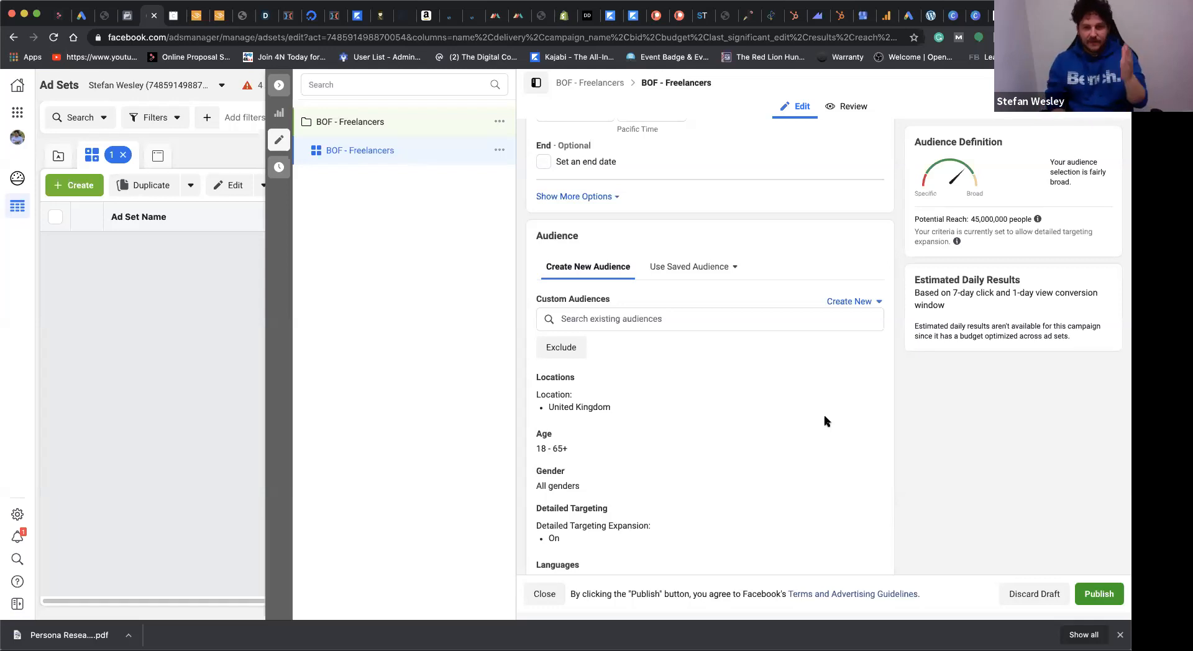
# Step: Collapse the BOF - Freelancers ad set editor and switch to the campaigns overview
pyautogui.click(279, 84)
pyautogui.click(233, 147)
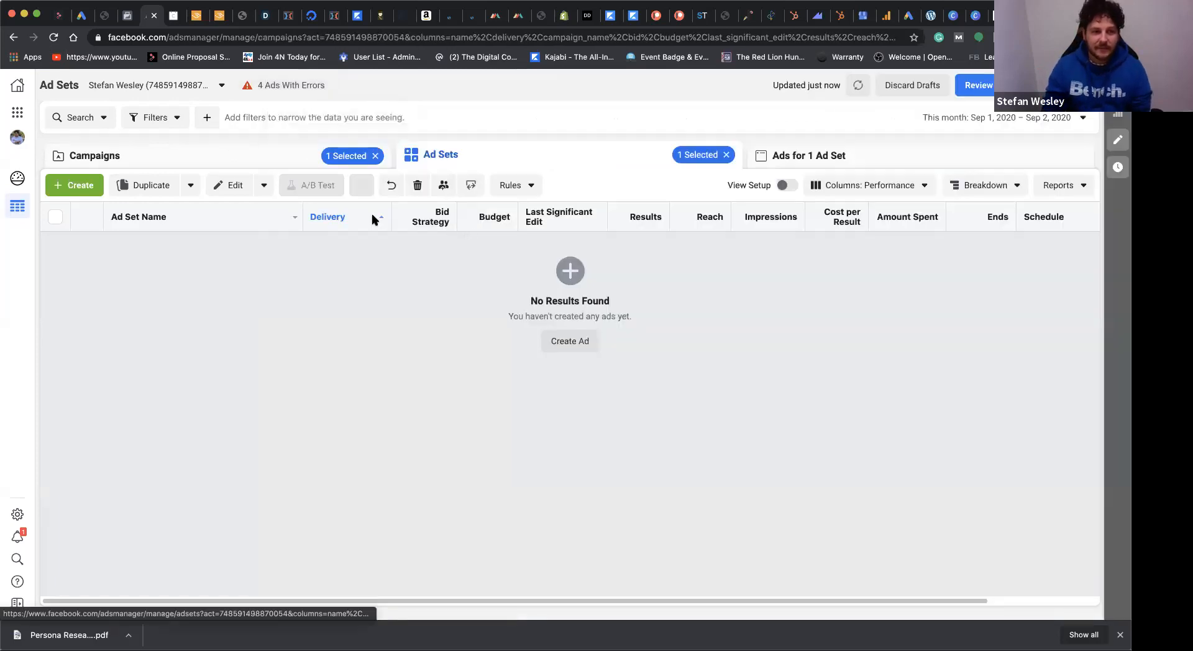